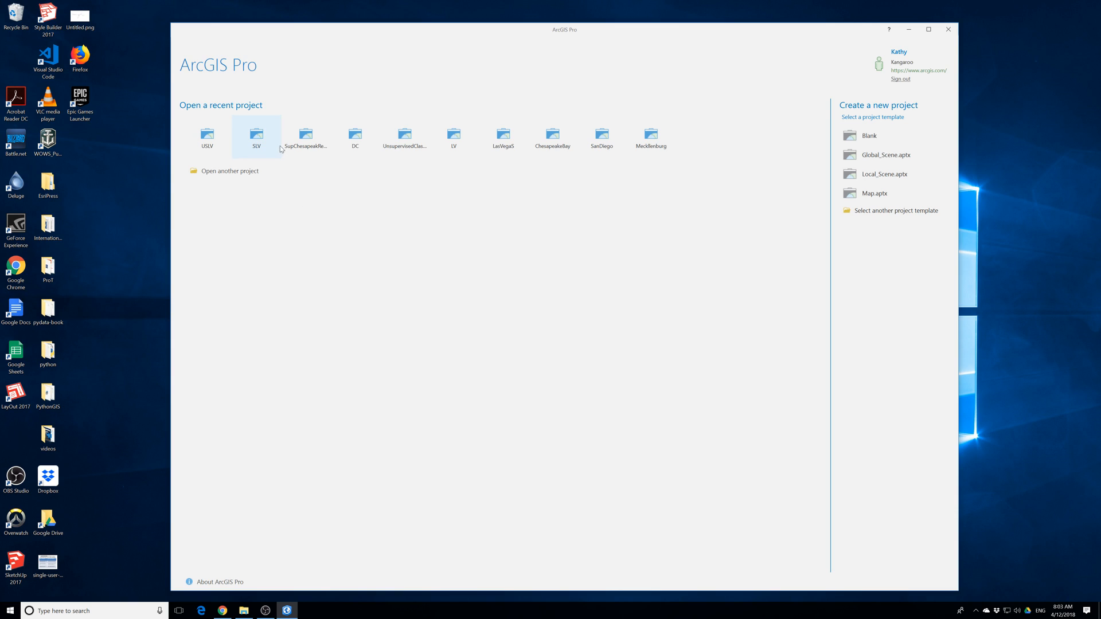
# Switch to Google Chrome and search the web for "wprking with lidar data".
pyautogui.click(223, 611)
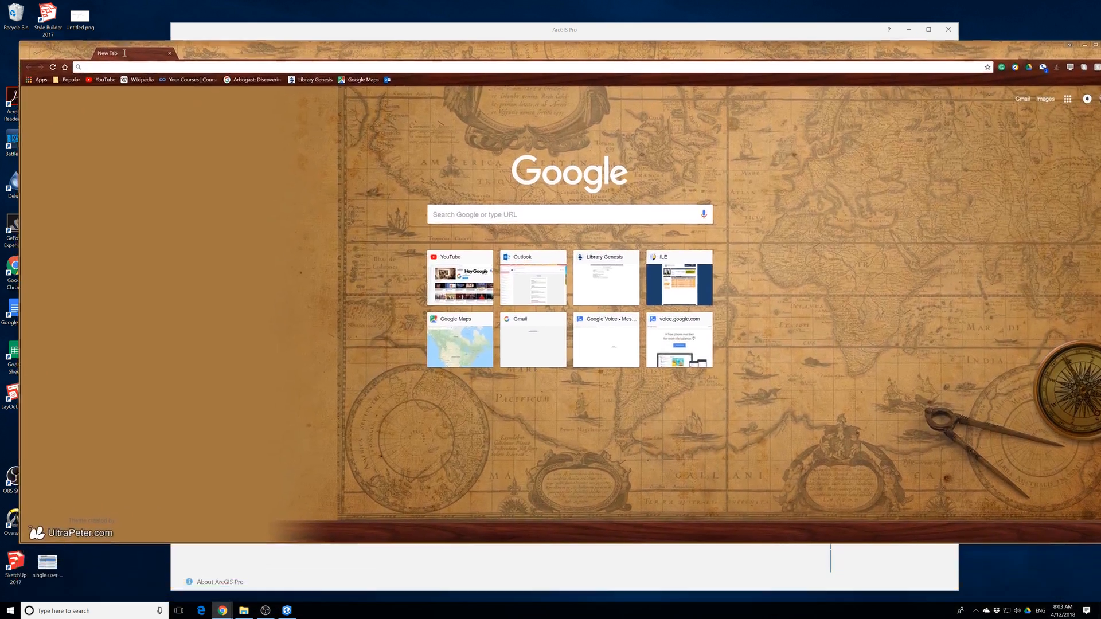
pyautogui.write('wpr')
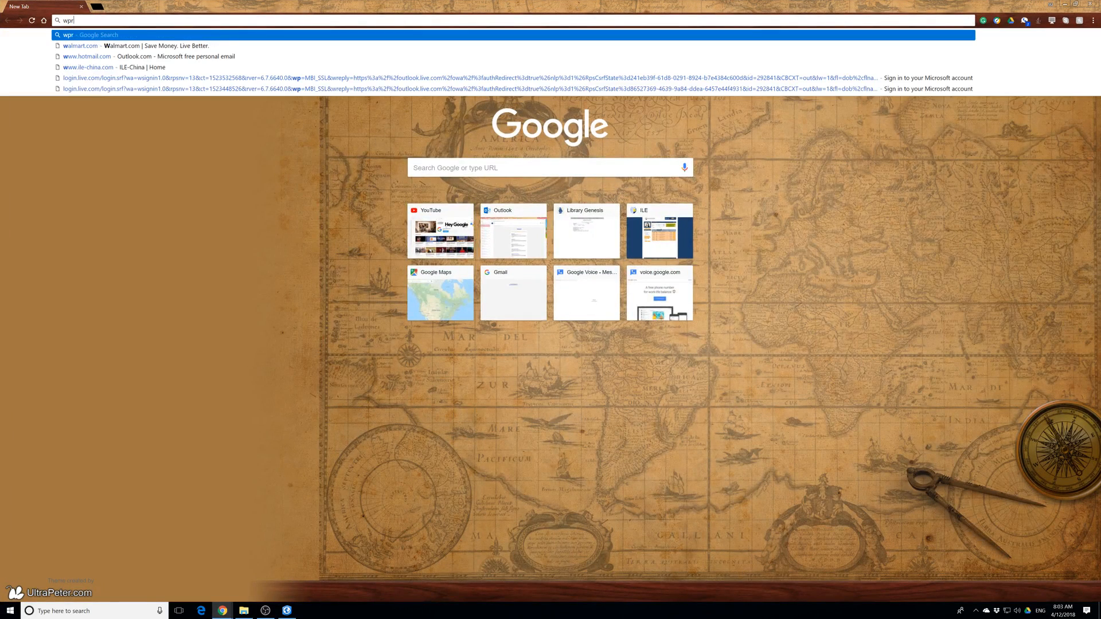
pyautogui.write('king with lidar data')
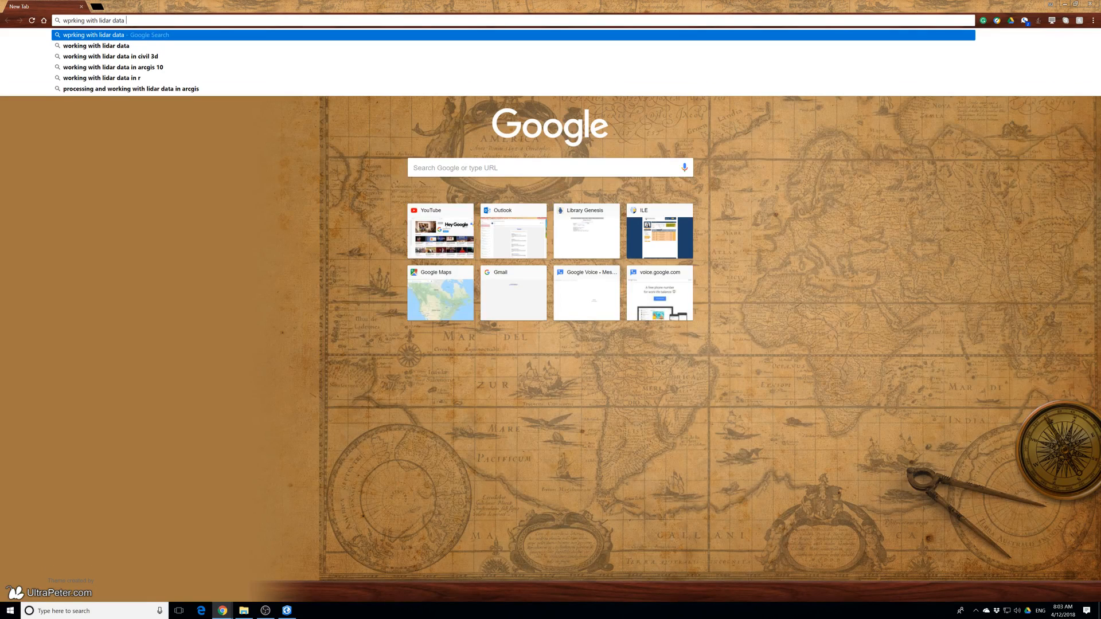
pyautogui.press('Return')
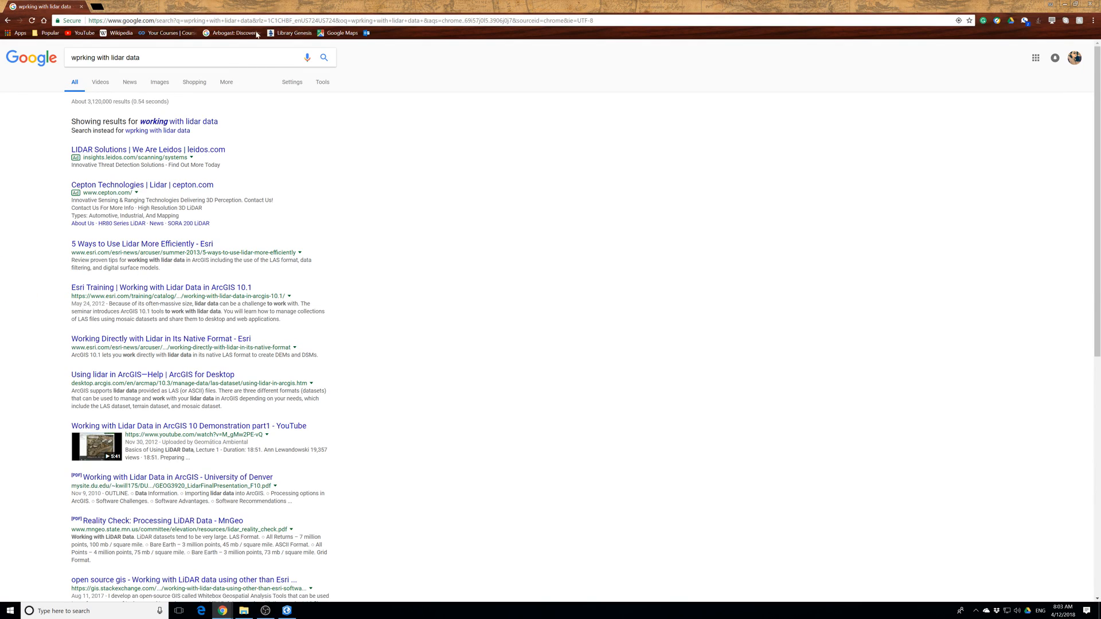
# Add "book" to the end of the lidar search query and run the search again.
pyautogui.click(142, 58)
pyautogui.write('bok')
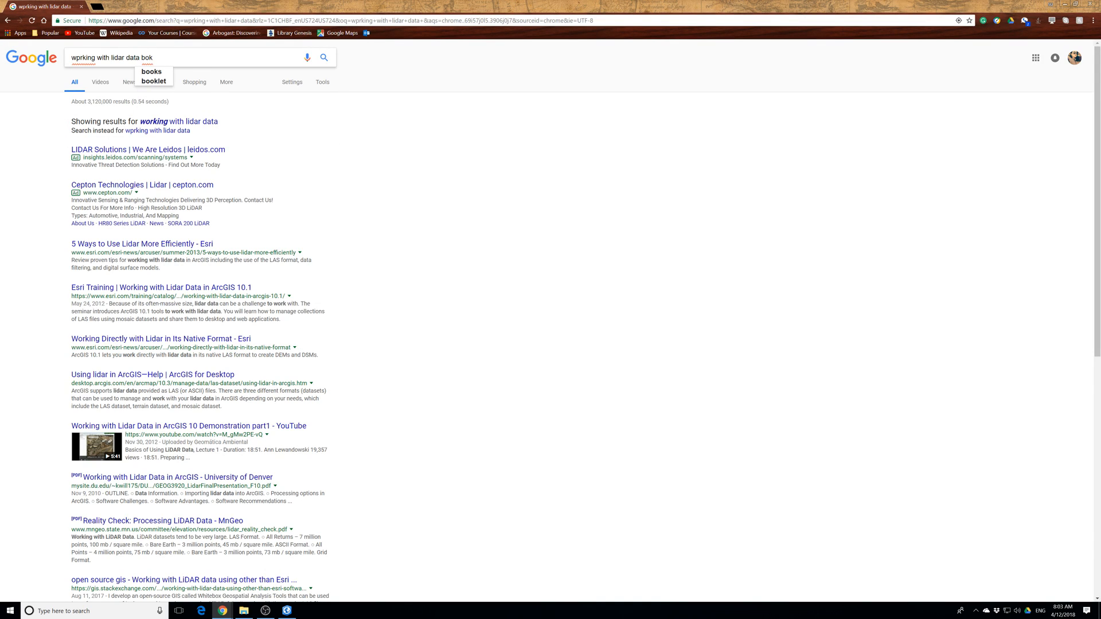
pyautogui.press('BackSpace')
pyautogui.write('ok')
pyautogui.press('Return')
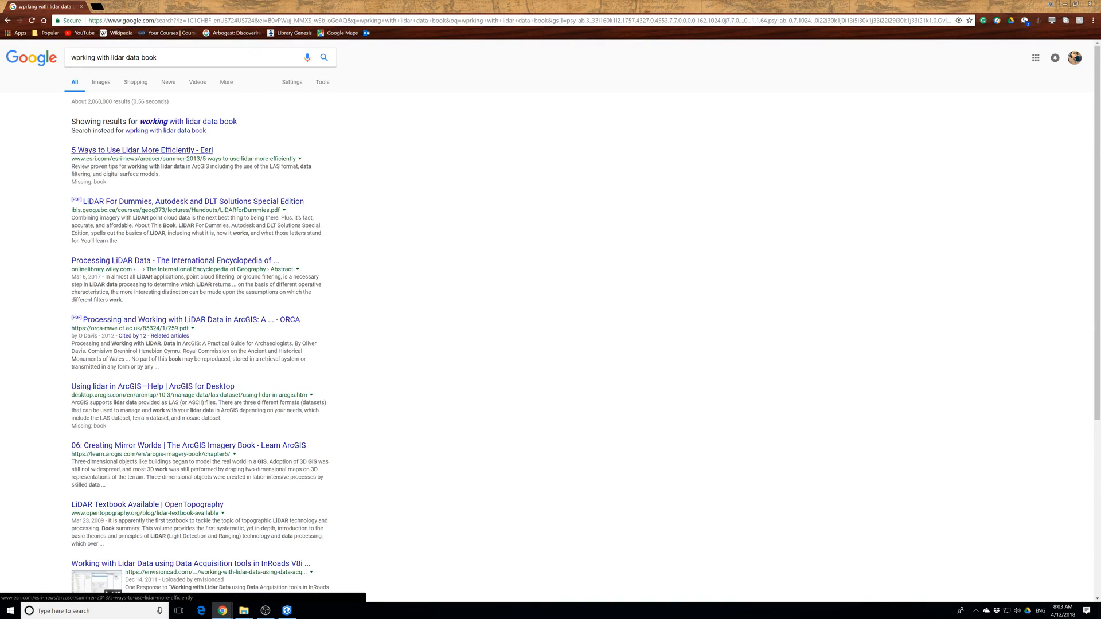
# Open the LiDAR For Dummies PDF from the search results and skim its pages up to Chapter 3, Dealing with All That Data.
pyautogui.click(144, 201)
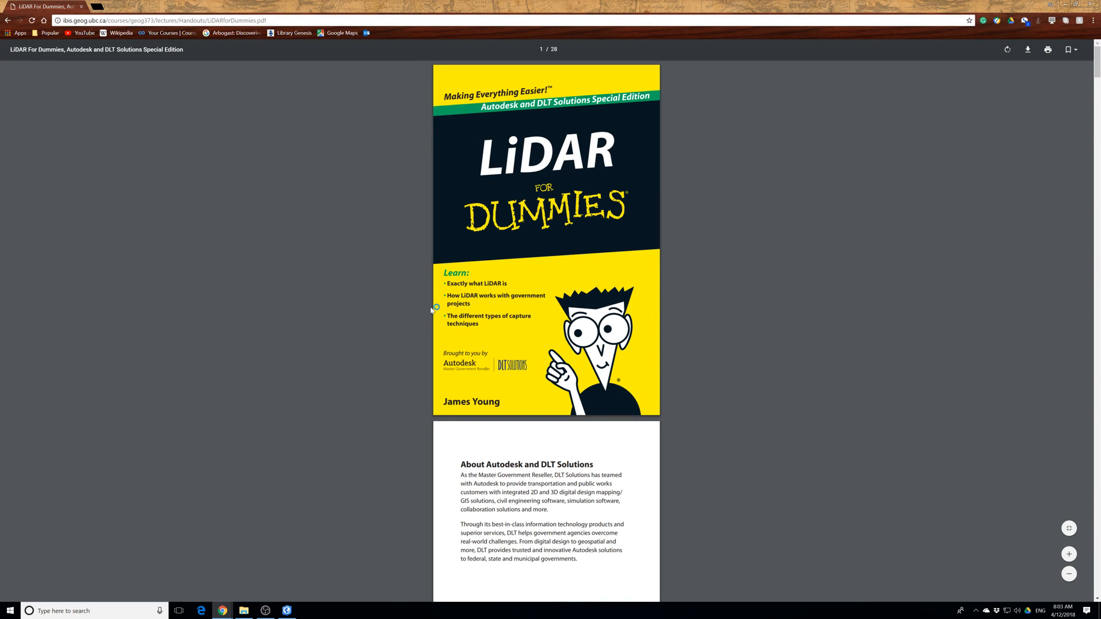
pyautogui.scroll(-15, 432, 310)
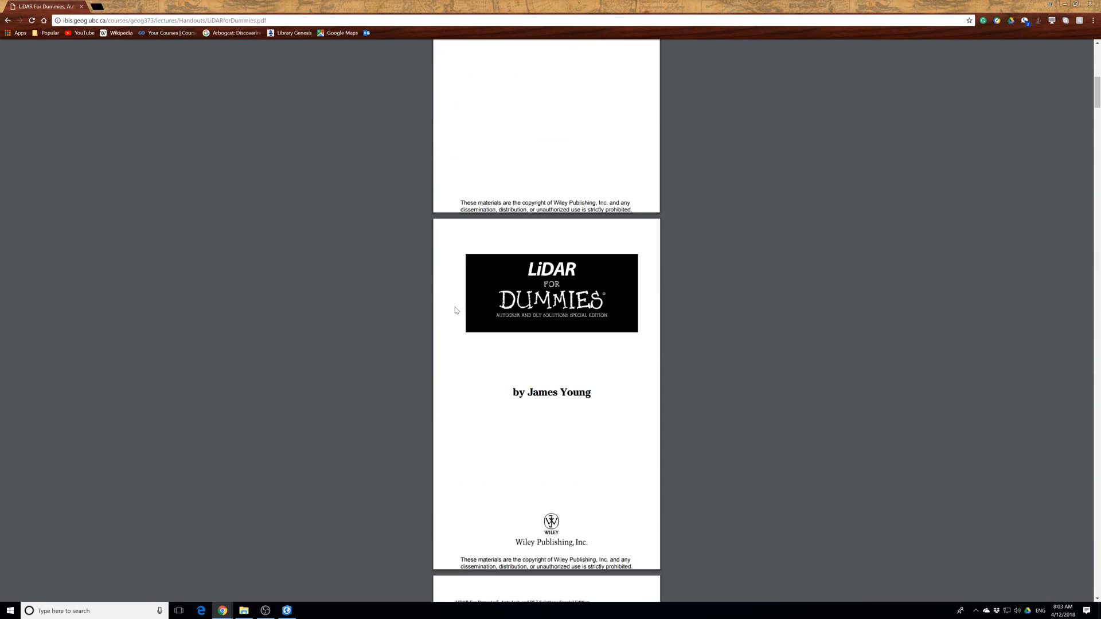
pyautogui.moveTo(1090, 110)
pyautogui.mouseDown()
pyautogui.moveTo(1069, 226)
pyautogui.moveTo(1074, 582)
pyautogui.moveTo(1078, 504)
pyautogui.moveTo(1084, 579)
pyautogui.moveTo(1084, 109)
pyautogui.mouseUp()
pyautogui.scroll(-10, 666, 470)
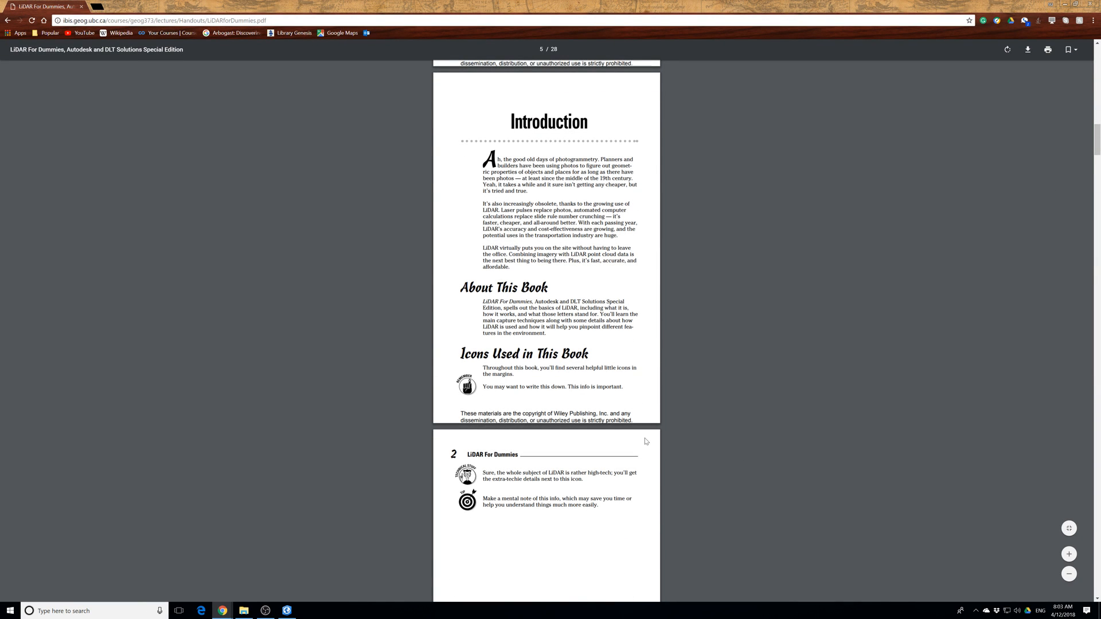
pyautogui.scroll(-13, 646, 441)
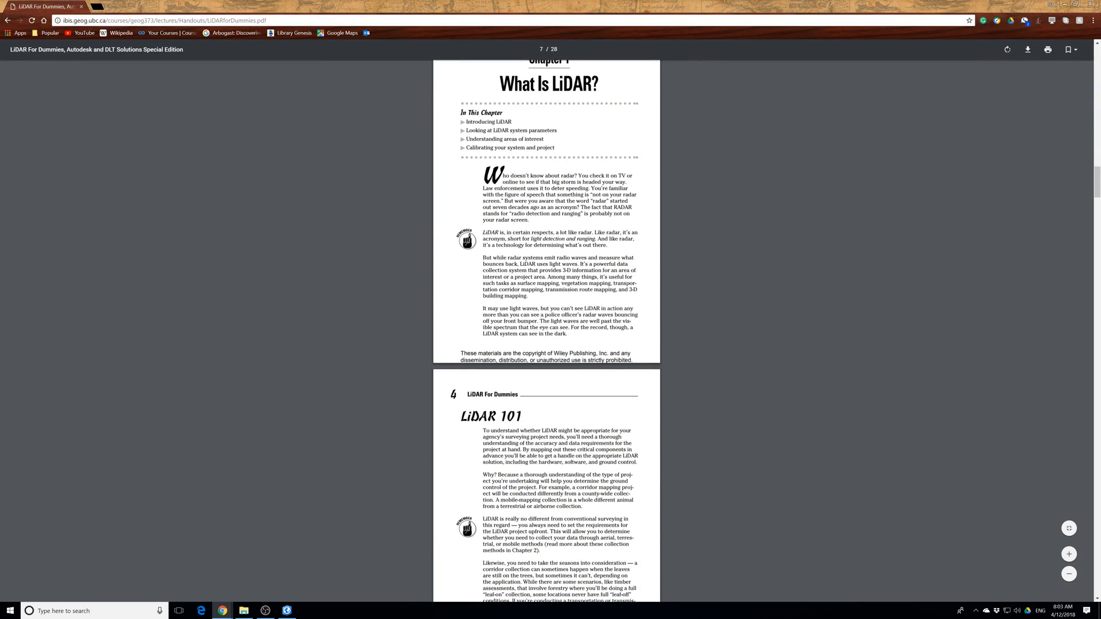
pyautogui.scroll(-8, 547, 331)
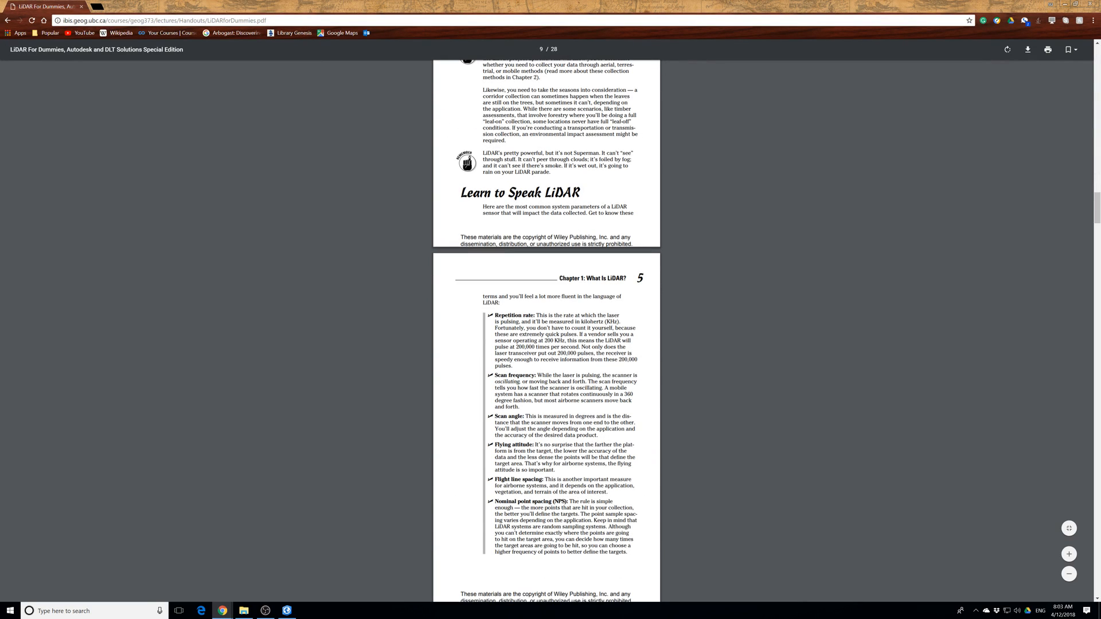
pyautogui.scroll(-4, 547, 321)
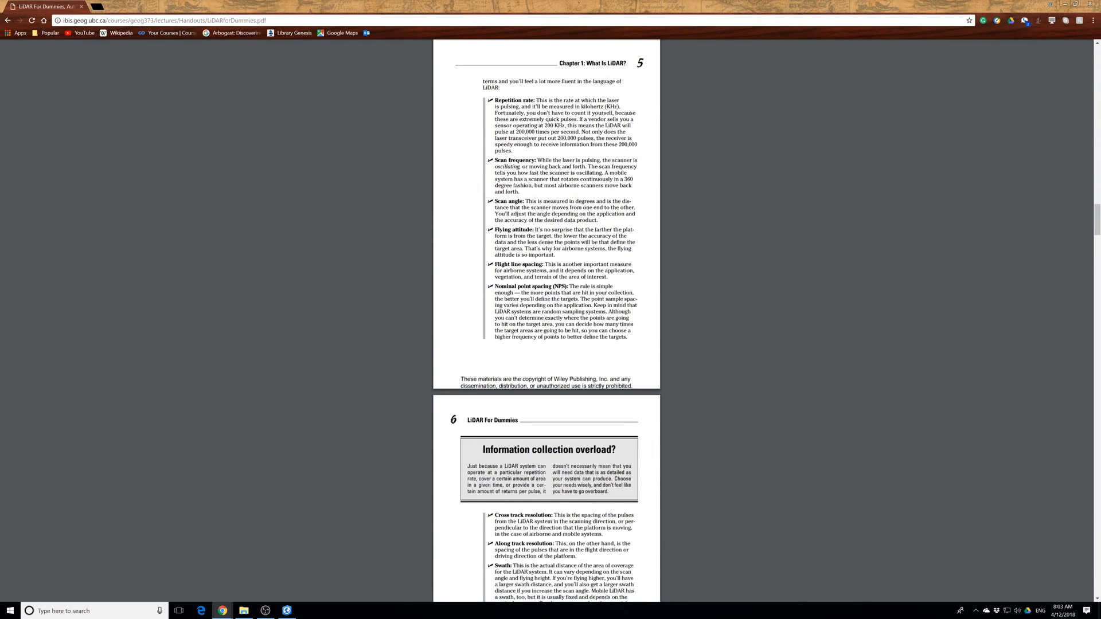
pyautogui.scroll(-8, 585, 372)
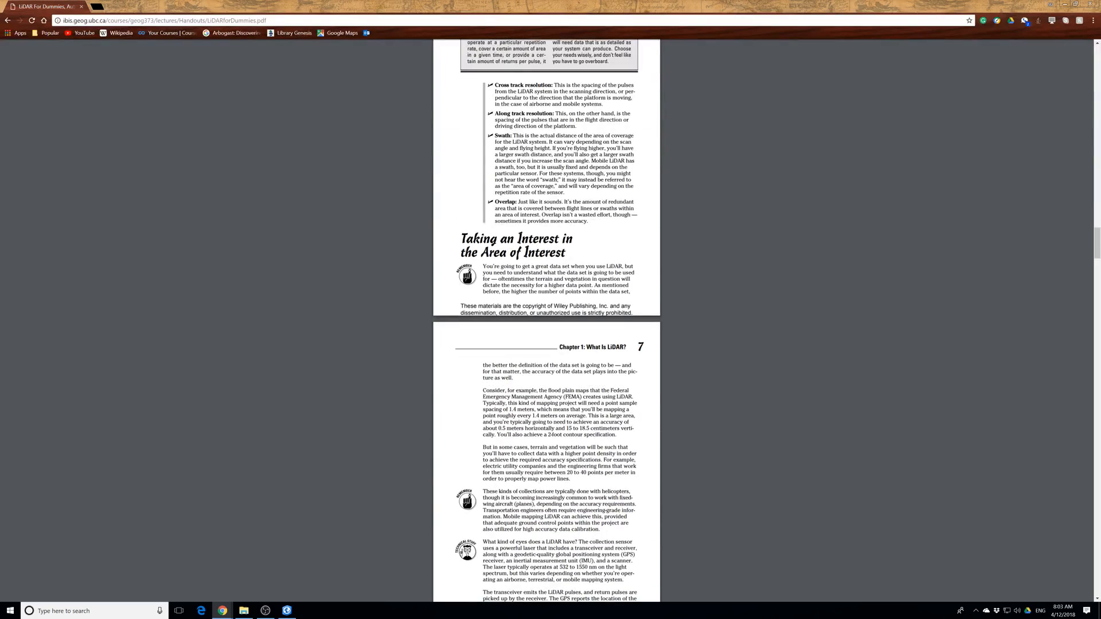
pyautogui.scroll(-20, 547, 321)
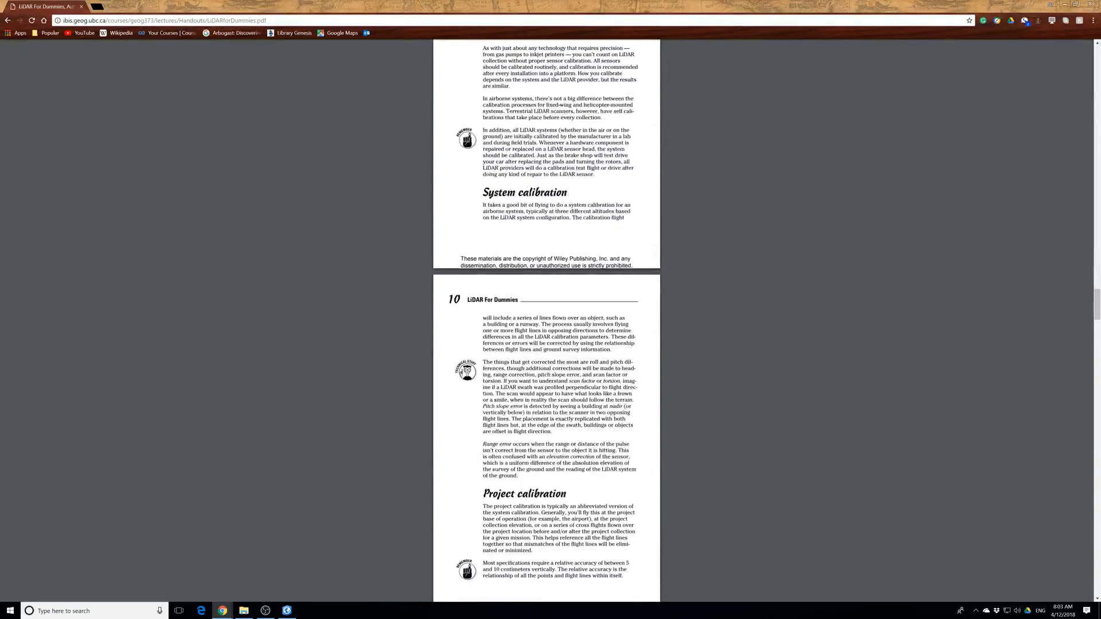
pyautogui.scroll(-5, 547, 321)
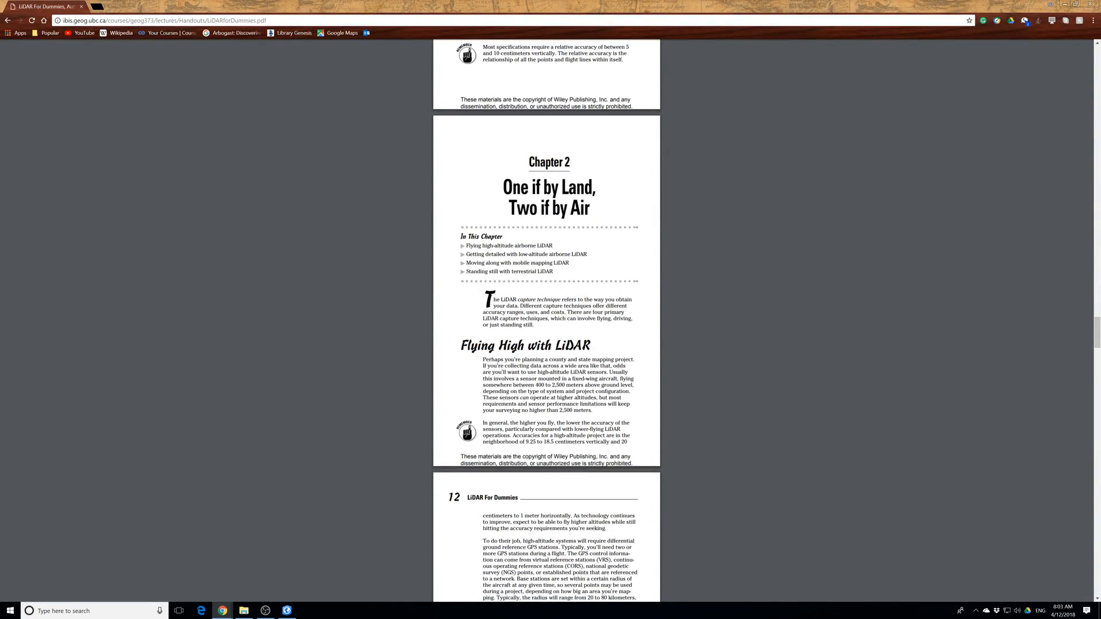
pyautogui.scroll(-20, 586, 388)
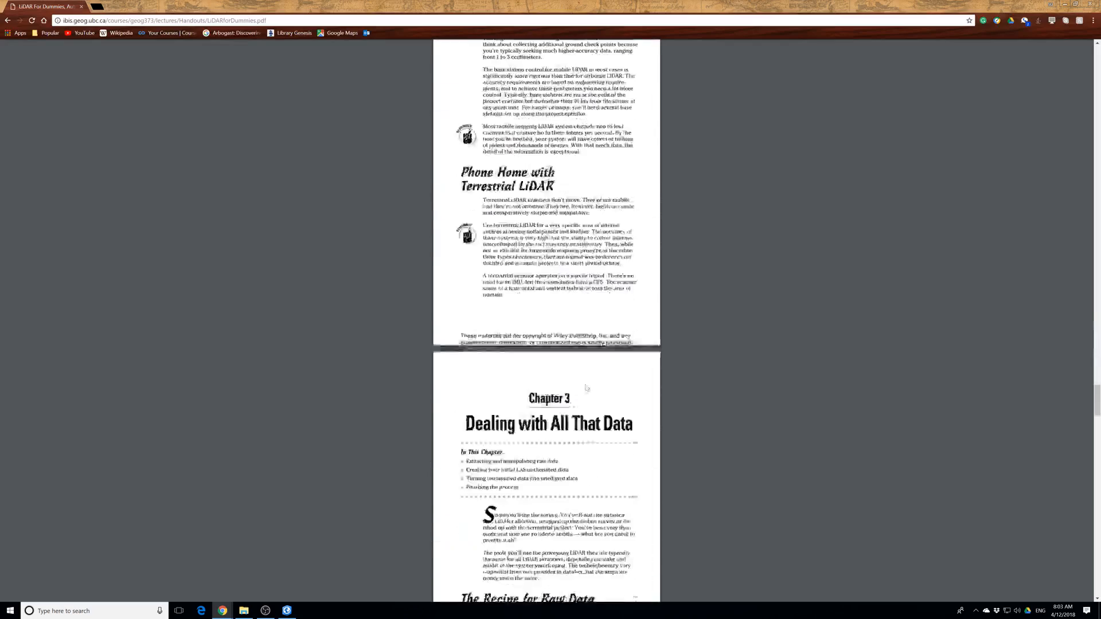
pyautogui.scroll(-1, 586, 389)
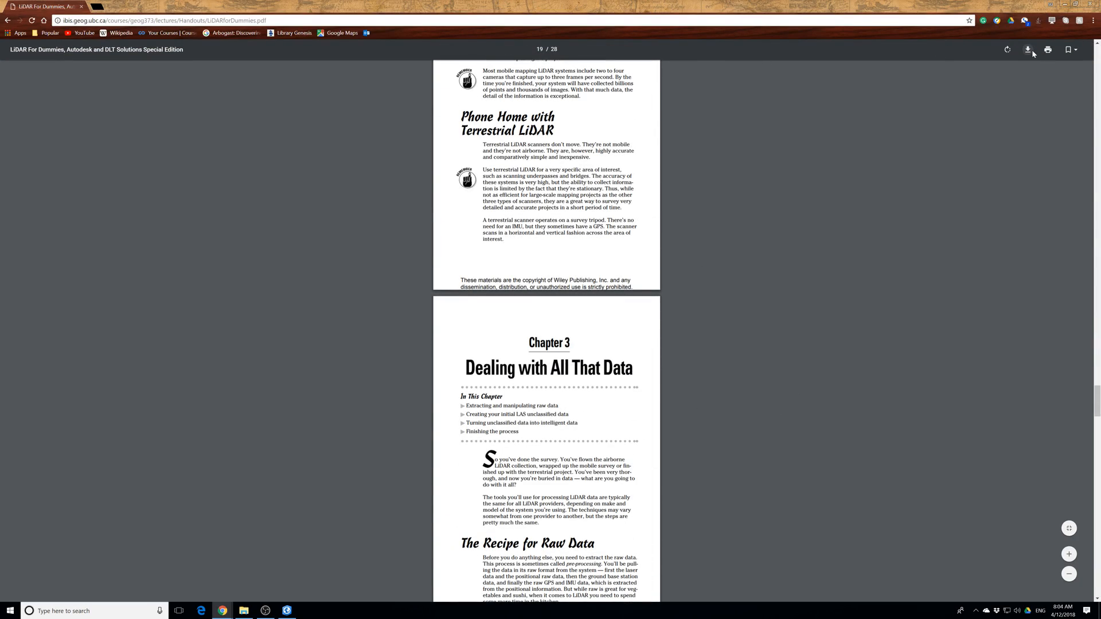
# Download the PDF into the Dropbox folder as LiDARforDummies.pdf.
pyautogui.click(1028, 50)
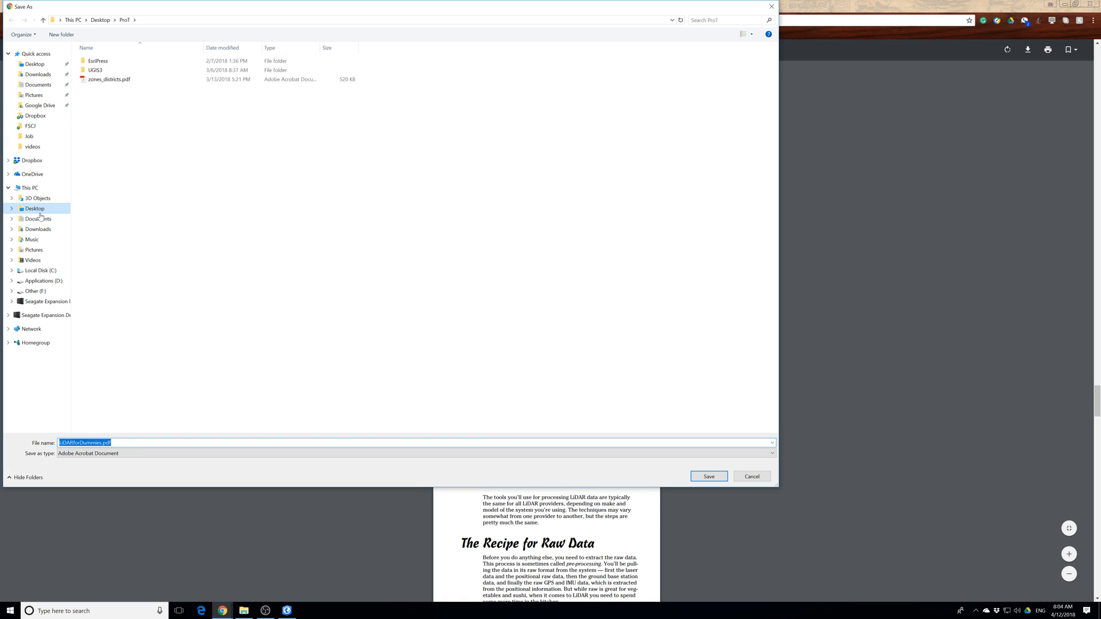
pyautogui.click(32, 160)
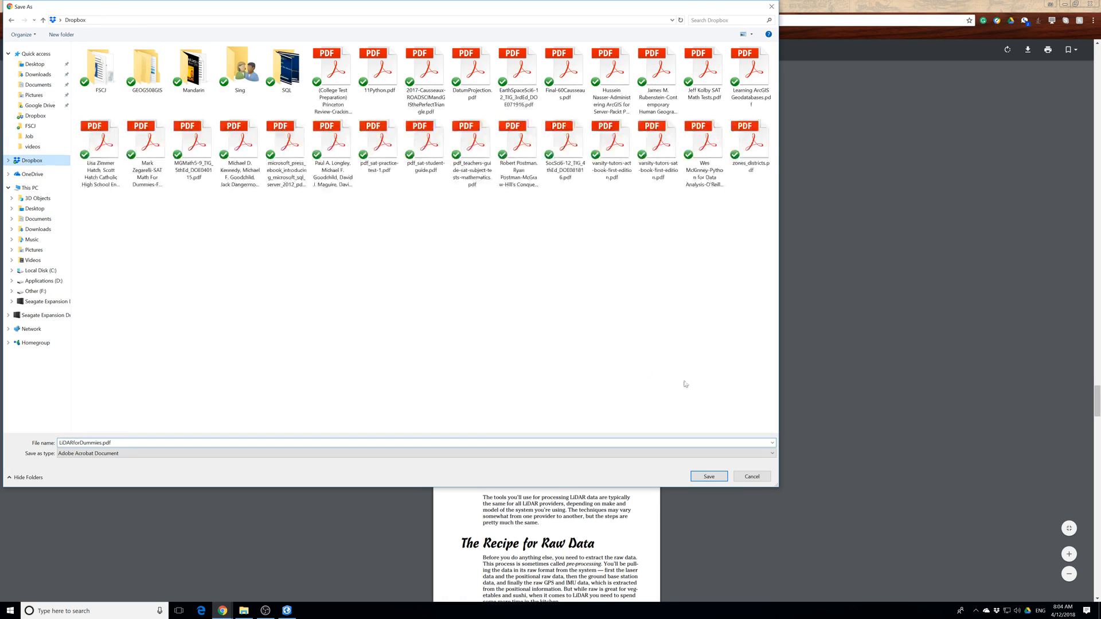
pyautogui.click(723, 480)
# Return to the search results, open the ORCA PDF on processing LiDAR data in ArcGIS, and skim its contents and opening pages.
pyautogui.click(7, 20)
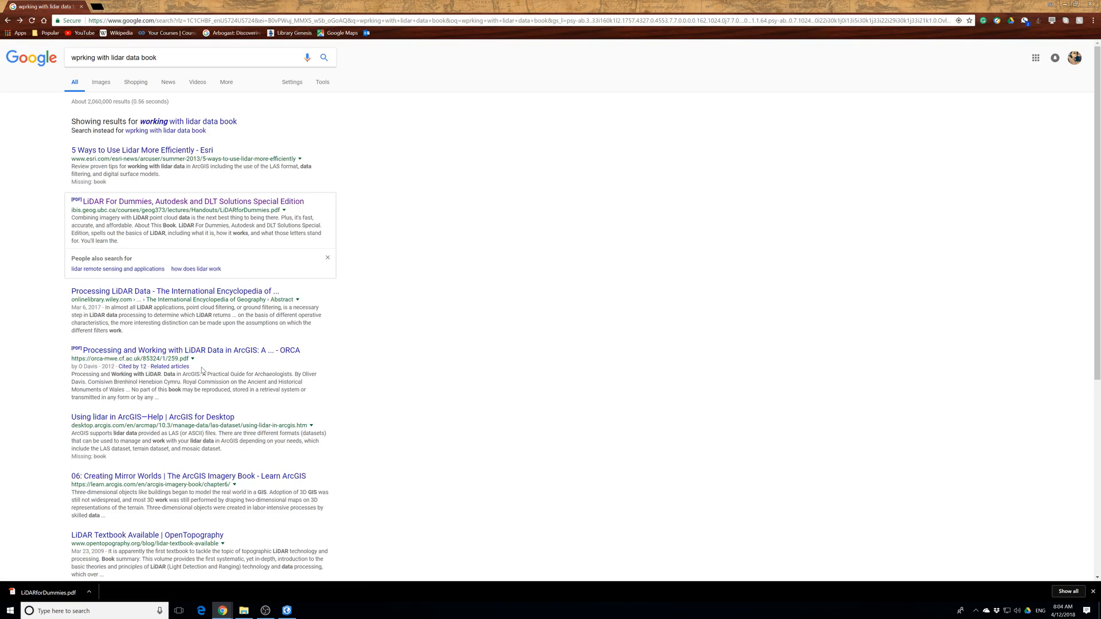
pyautogui.click(232, 352)
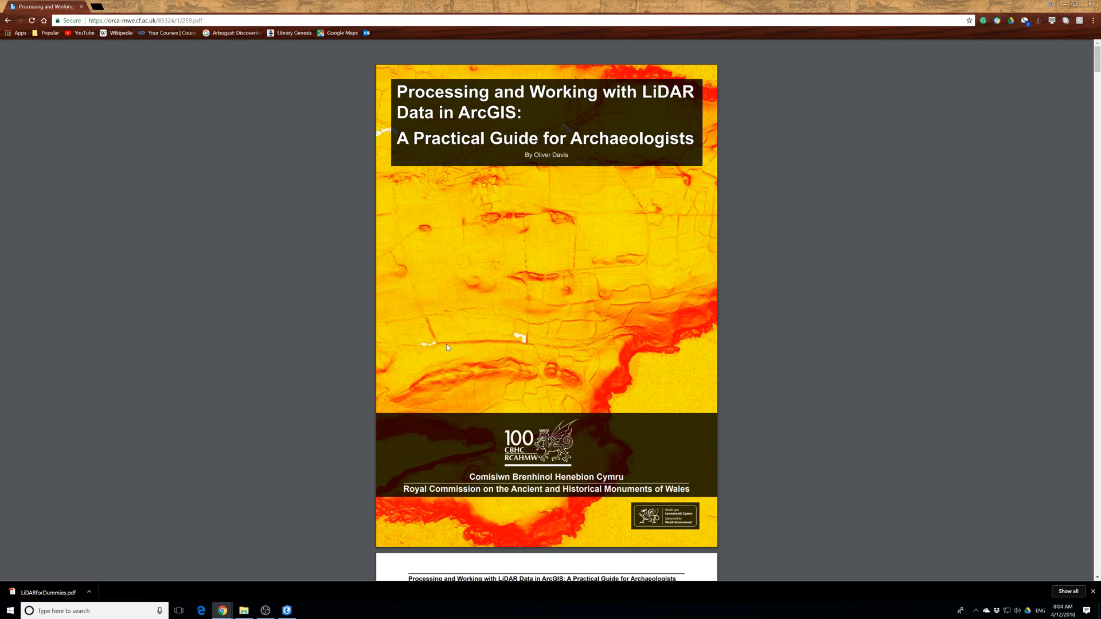
pyautogui.scroll(-18, 448, 348)
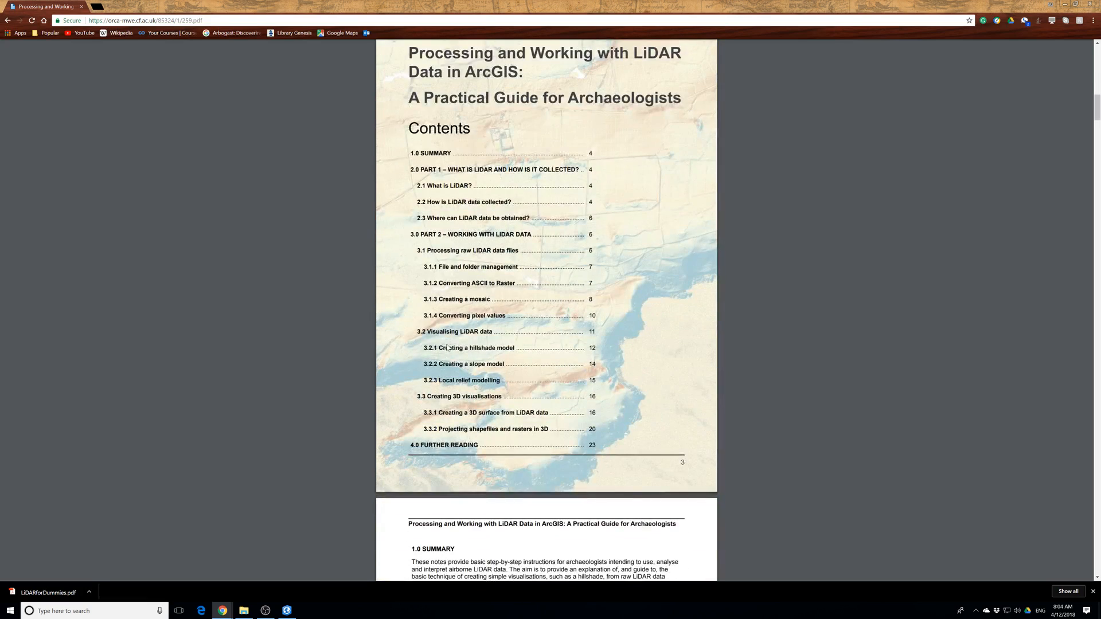
pyautogui.scroll(-8, 448, 348)
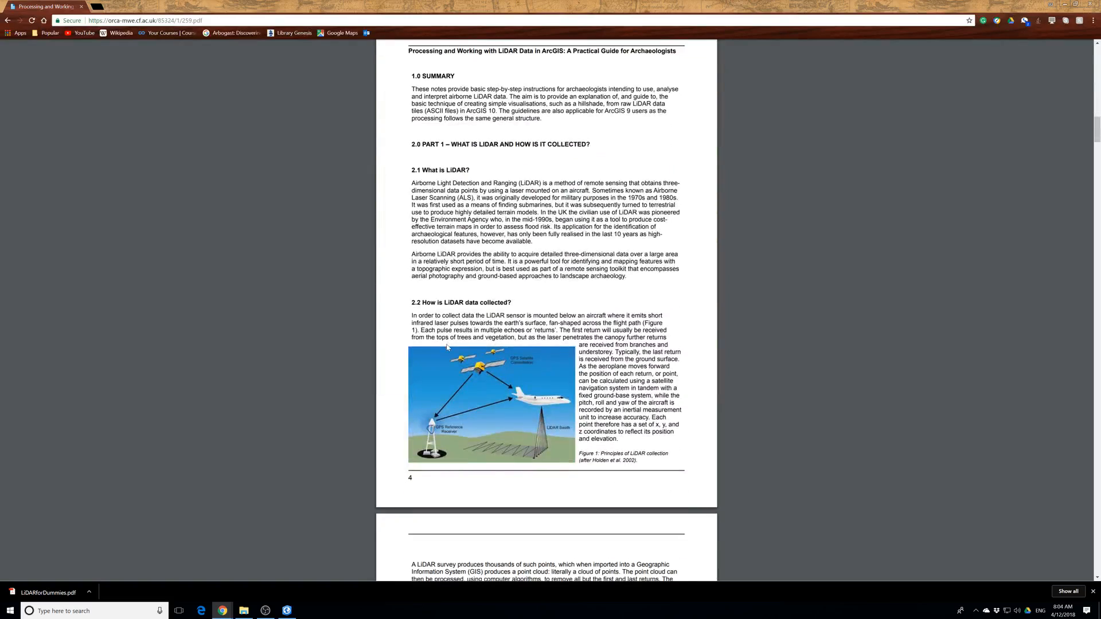
pyautogui.scroll(-3, 447, 346)
pyautogui.scroll(-4, 447, 346)
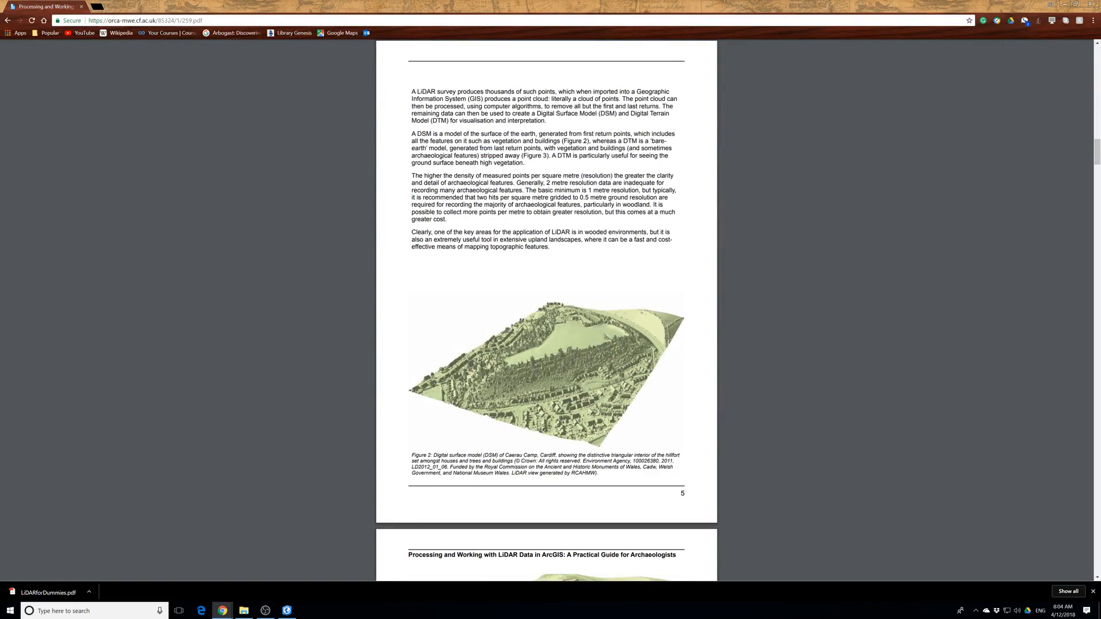
pyautogui.moveTo(1092, 153); pyautogui.dragTo(1080, 110)
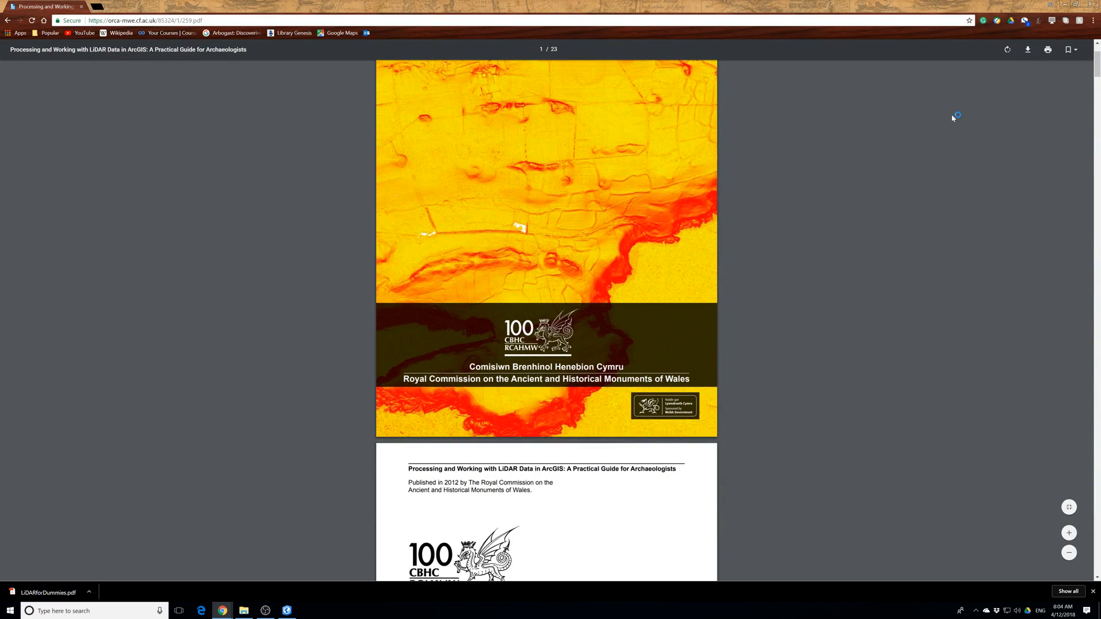
pyautogui.scroll(2, 929, 115)
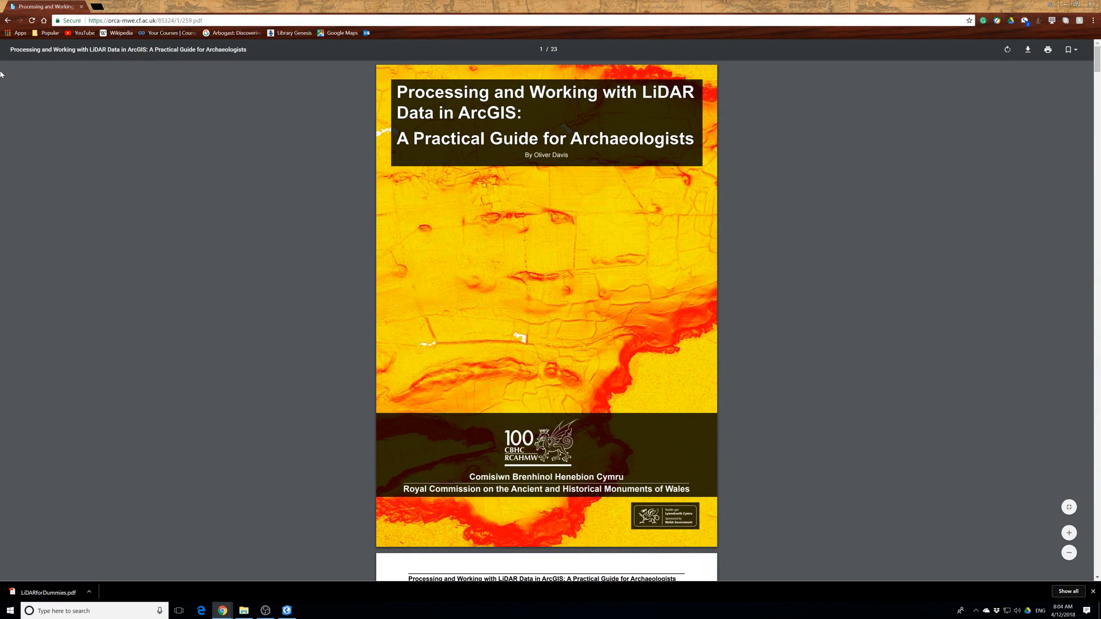
# Go back to the results, view OpenTopography's LiDAR Textbook Available page, and return to the results.
pyautogui.click(8, 20)
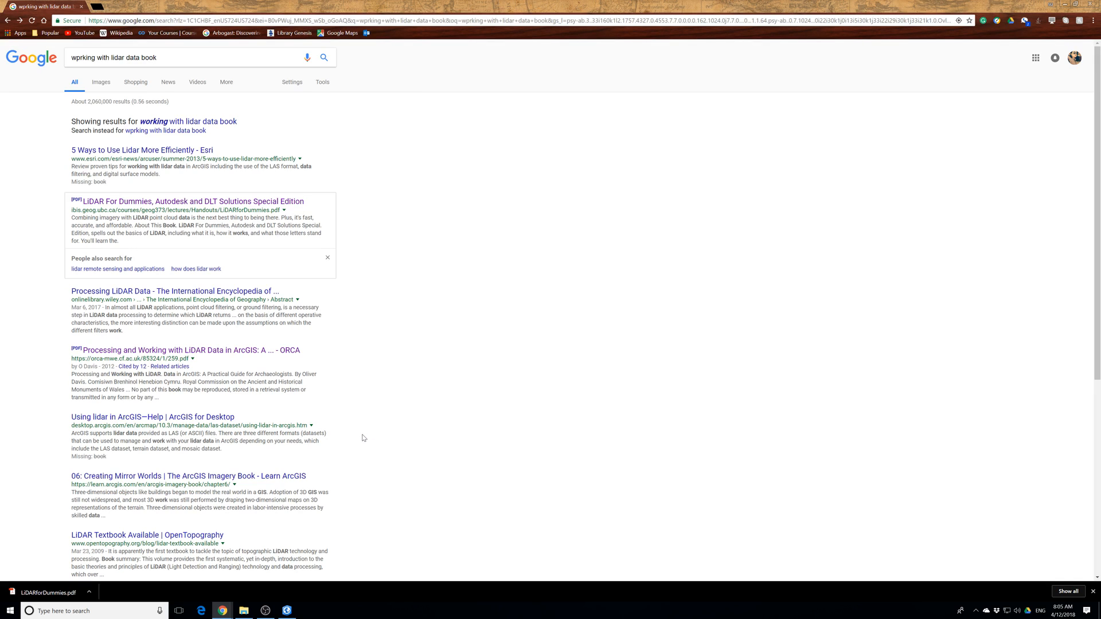
pyautogui.click(146, 535)
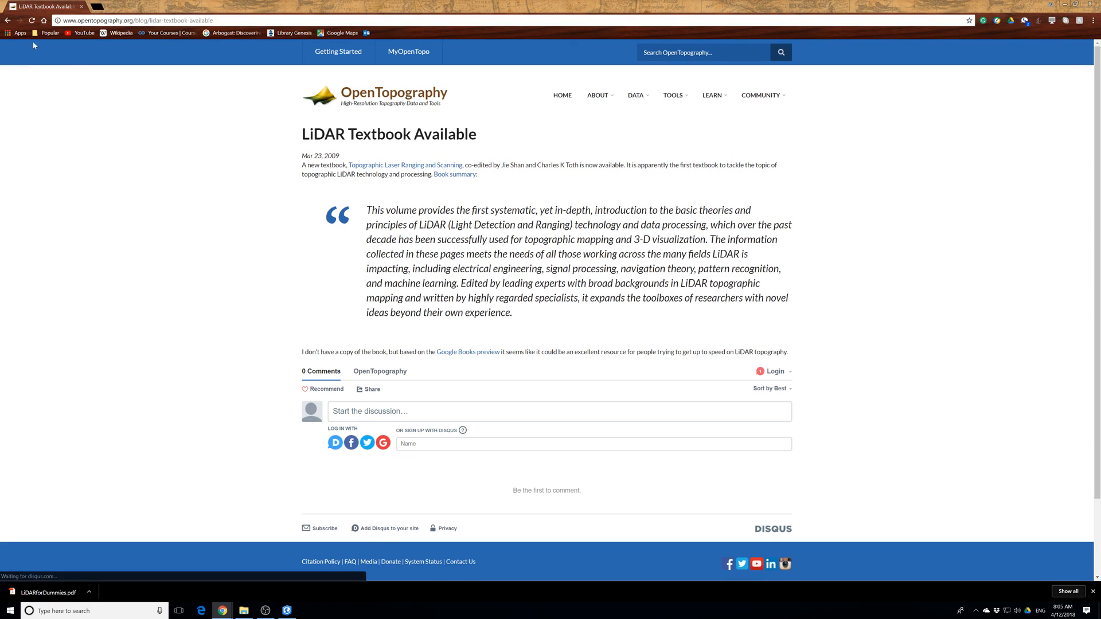
pyautogui.click(7, 20)
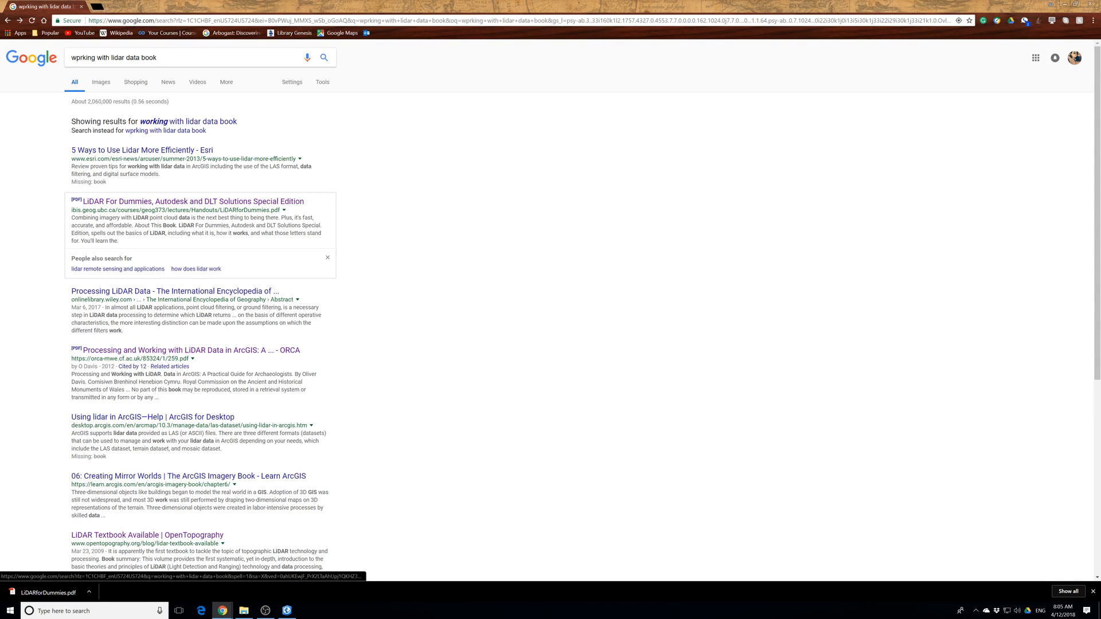
# Open Esri's "5 Ways to Use Lidar More Efficiently" article, skim through its tips, and return to the search results.
pyautogui.click(152, 150)
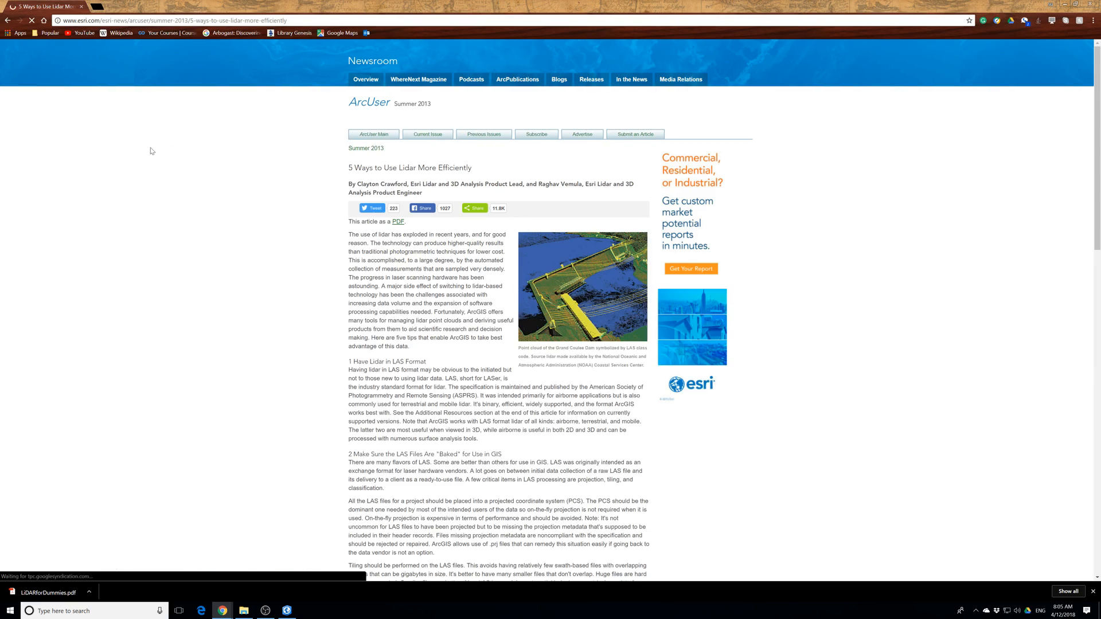
pyautogui.scroll(-20, 152, 150)
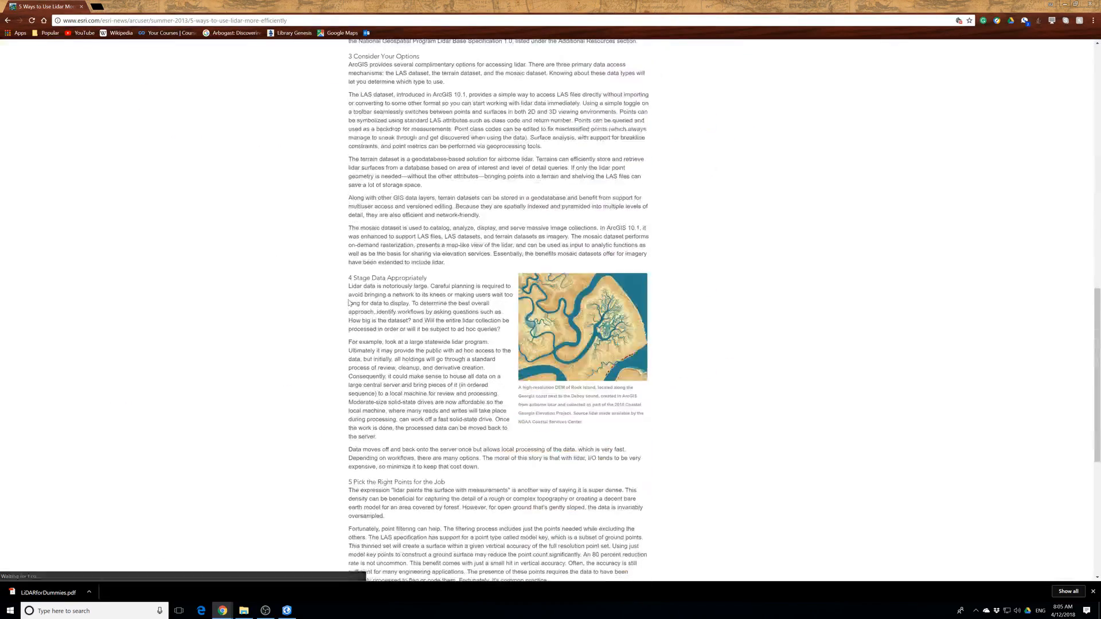
pyautogui.scroll(20, 348, 300)
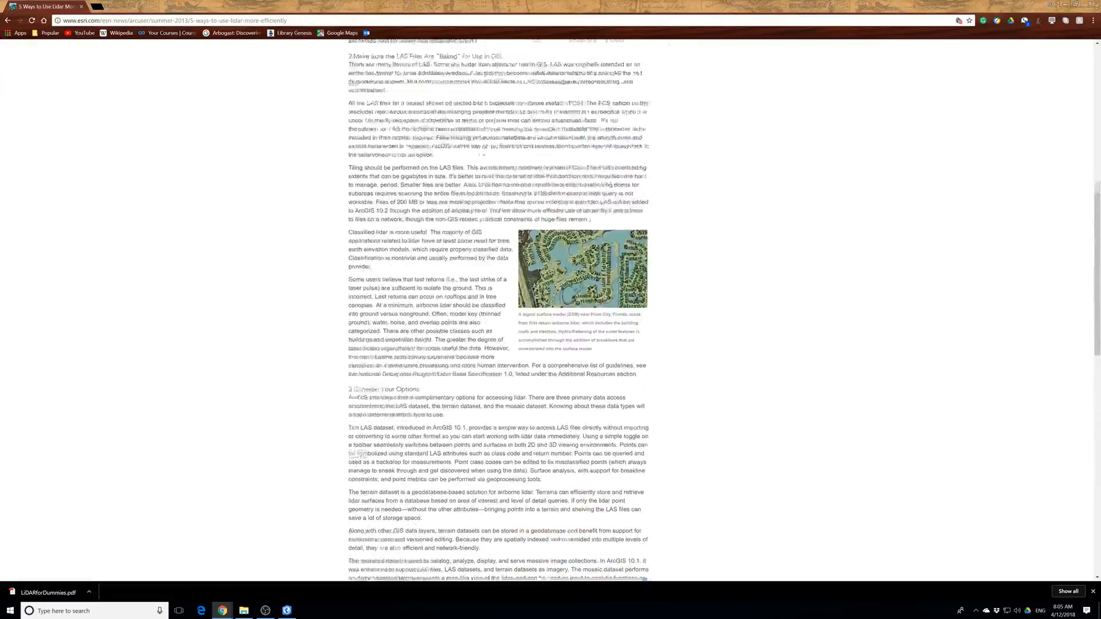
pyautogui.scroll(3, 5, 129)
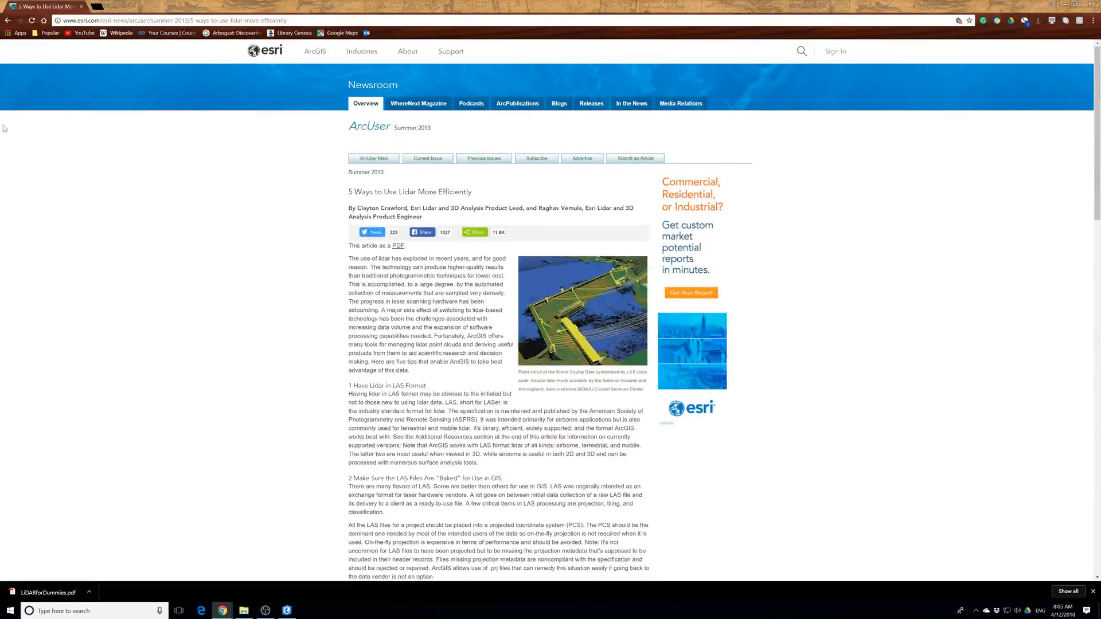
pyautogui.click(7, 20)
# Shorten the search query to "lidar data book" and run the search.
pyautogui.click(174, 55)
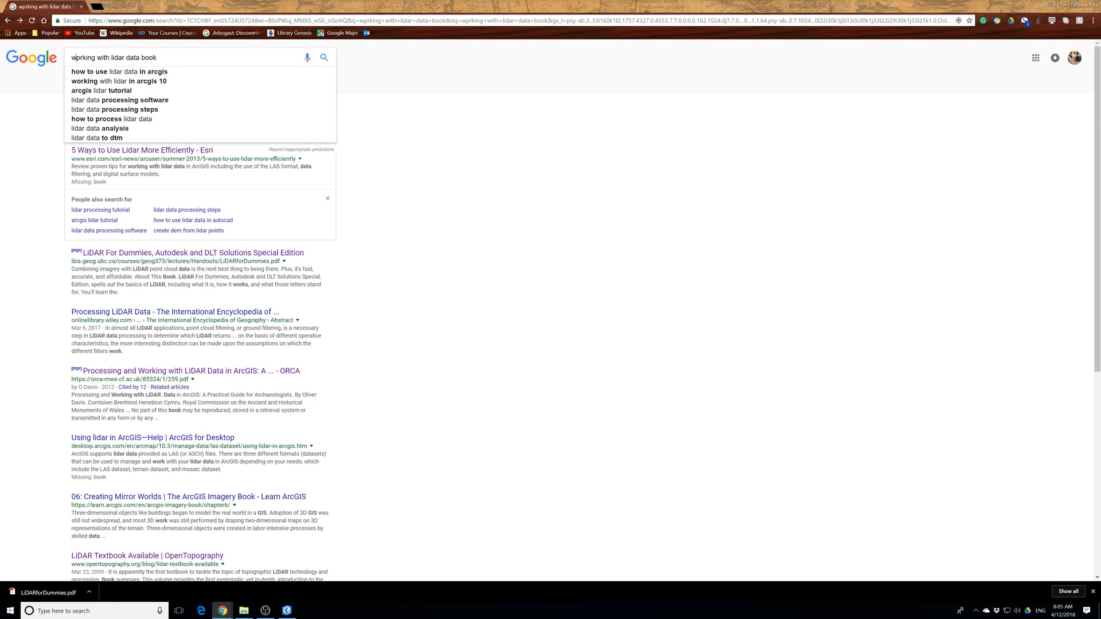
pyautogui.moveTo(109, 57); pyautogui.dragTo(67, 63)
pyautogui.press('BackSpace')
pyautogui.press('Return')
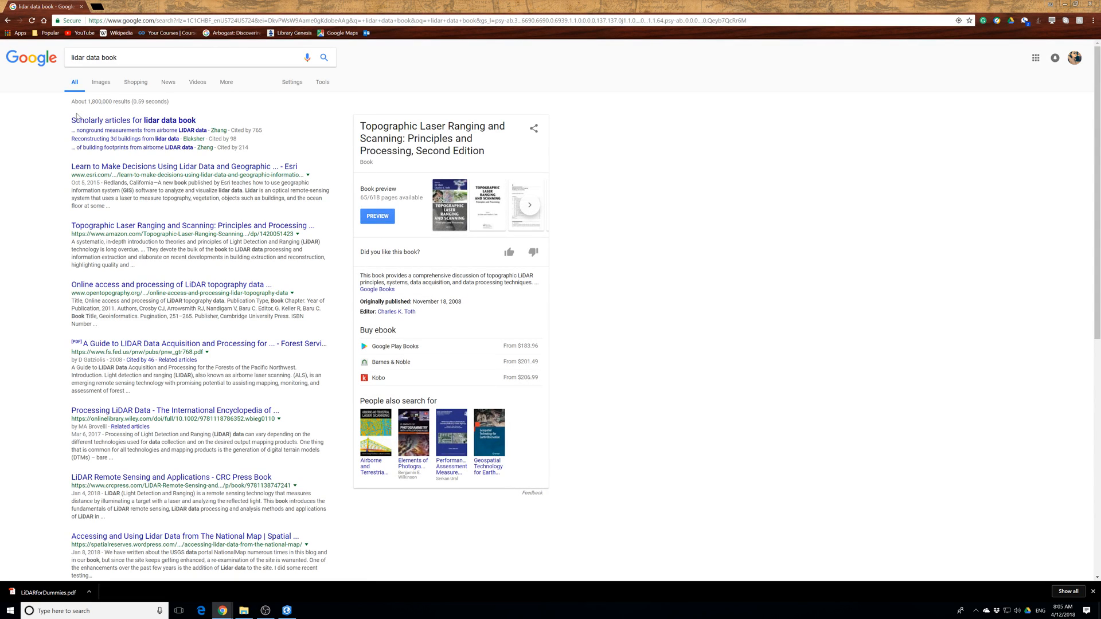
# Open Esri's "Learn to Make Decisions Using Lidar Data" article, view the workbook cover enlarged, and skim the page.
pyautogui.click(162, 169)
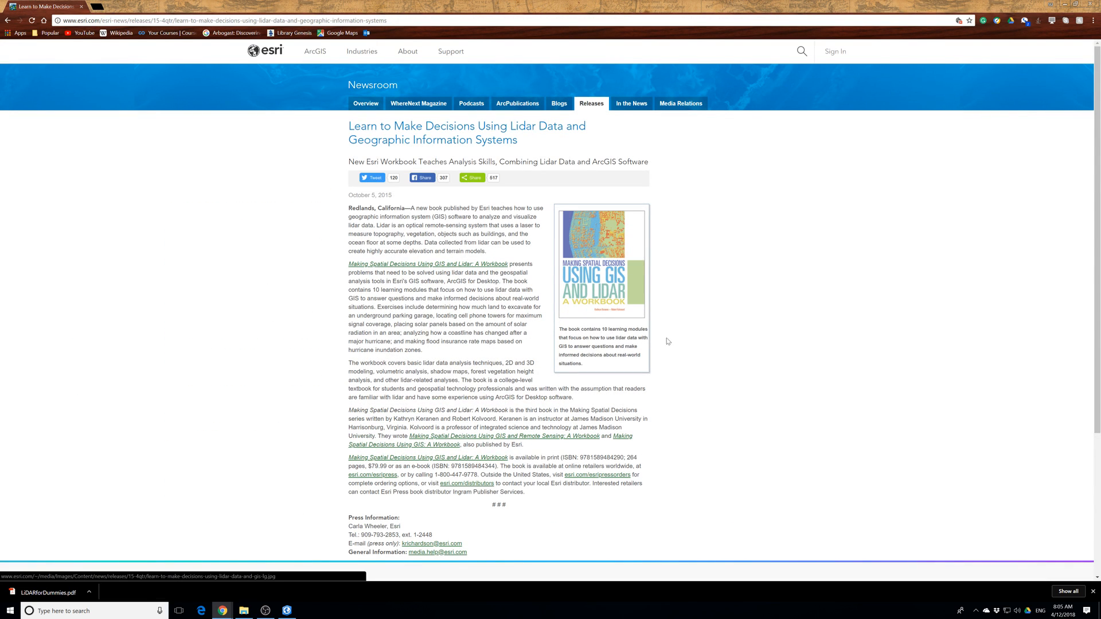
pyautogui.click(590, 287)
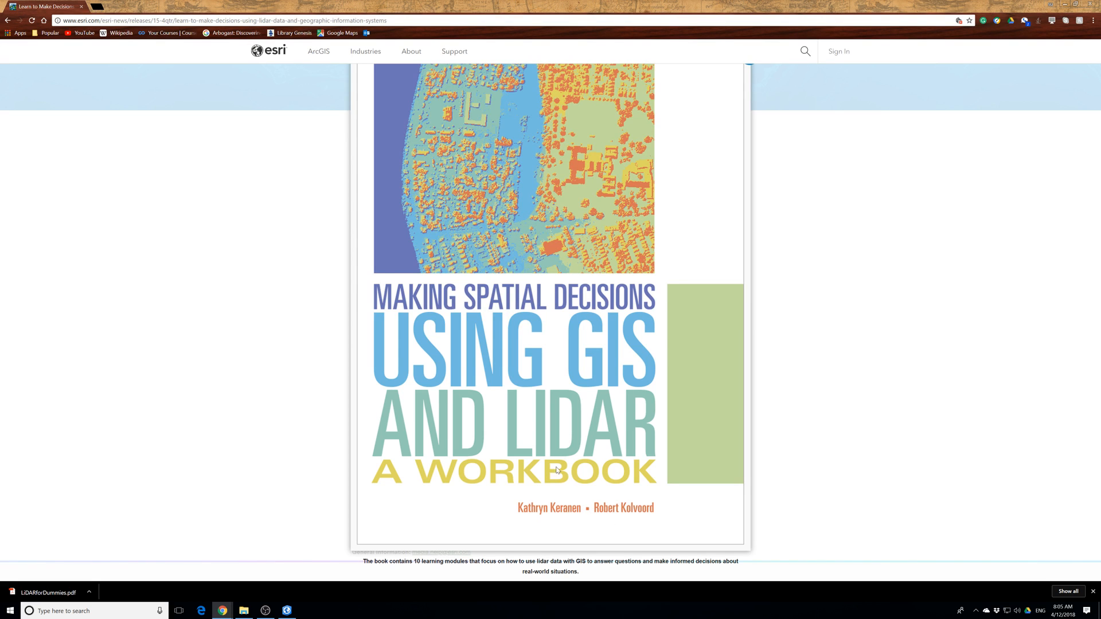
pyautogui.click(905, 146)
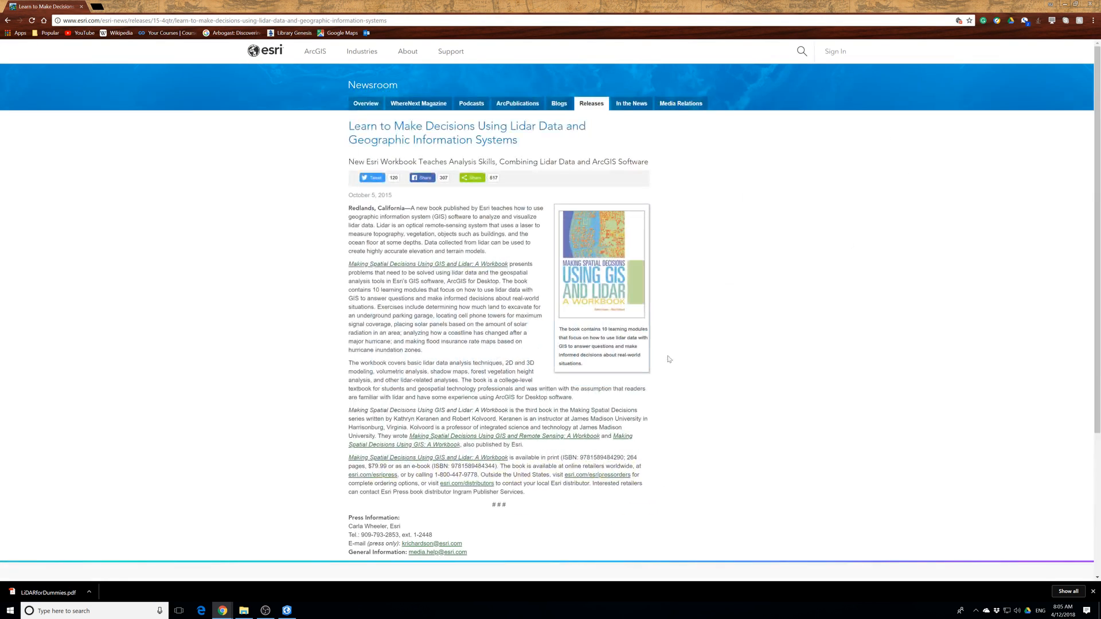
pyautogui.scroll(-2, 550, 309)
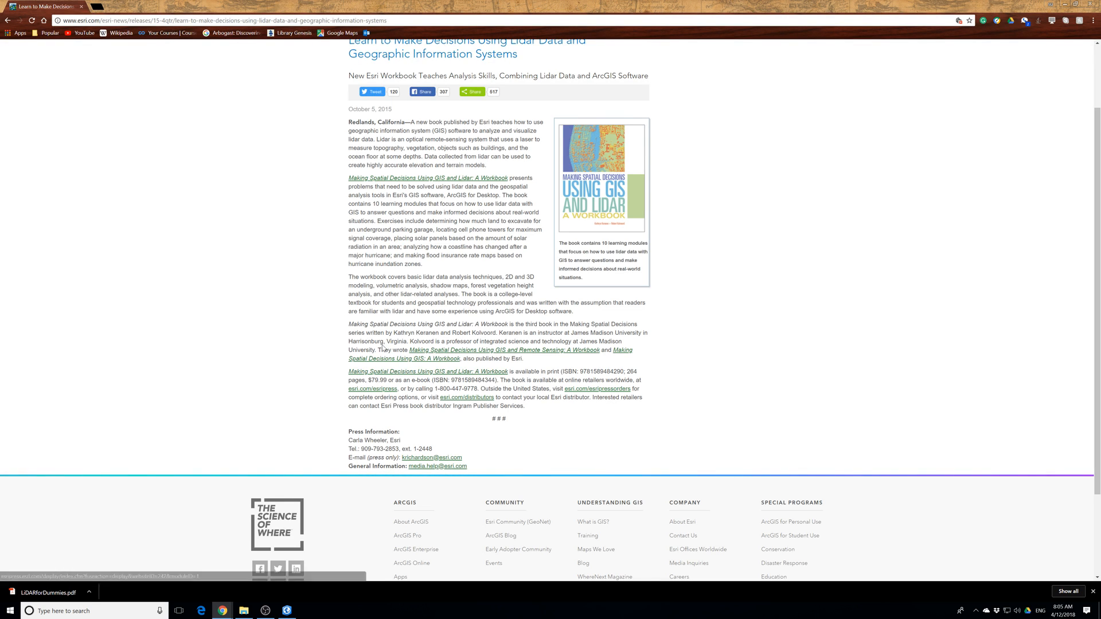
pyautogui.scroll(2, 430, 201)
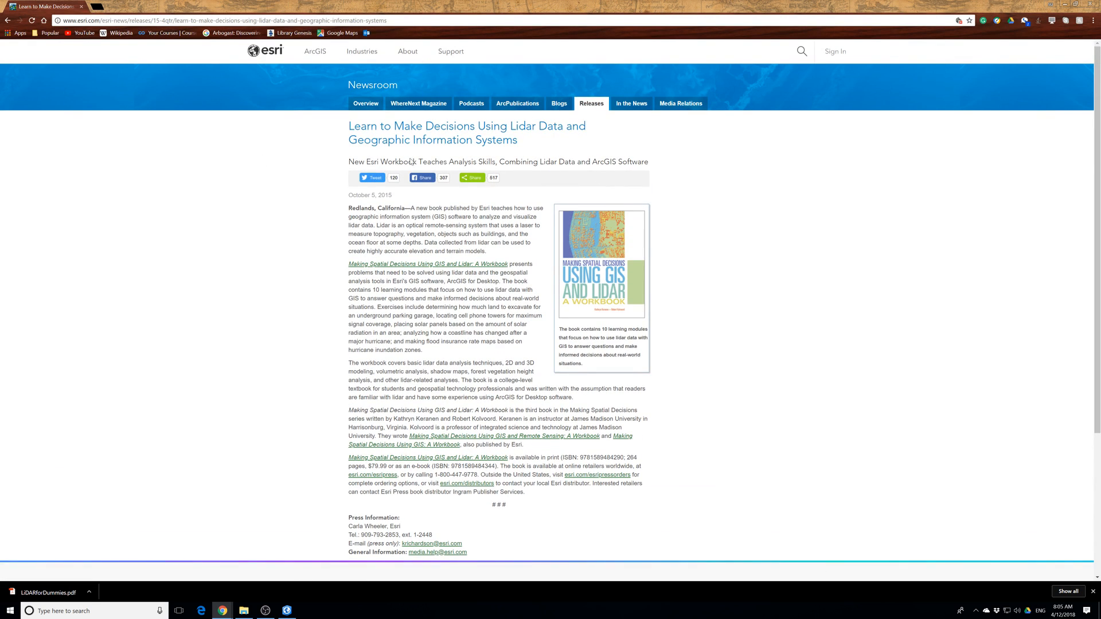
# Switch to ArcGIS Pro and start a blank project stored in Desktop\ProT\EsriPress\bookdata\GIST1Pro\MakingSpatialDecision.
pyautogui.click(1062, 5)
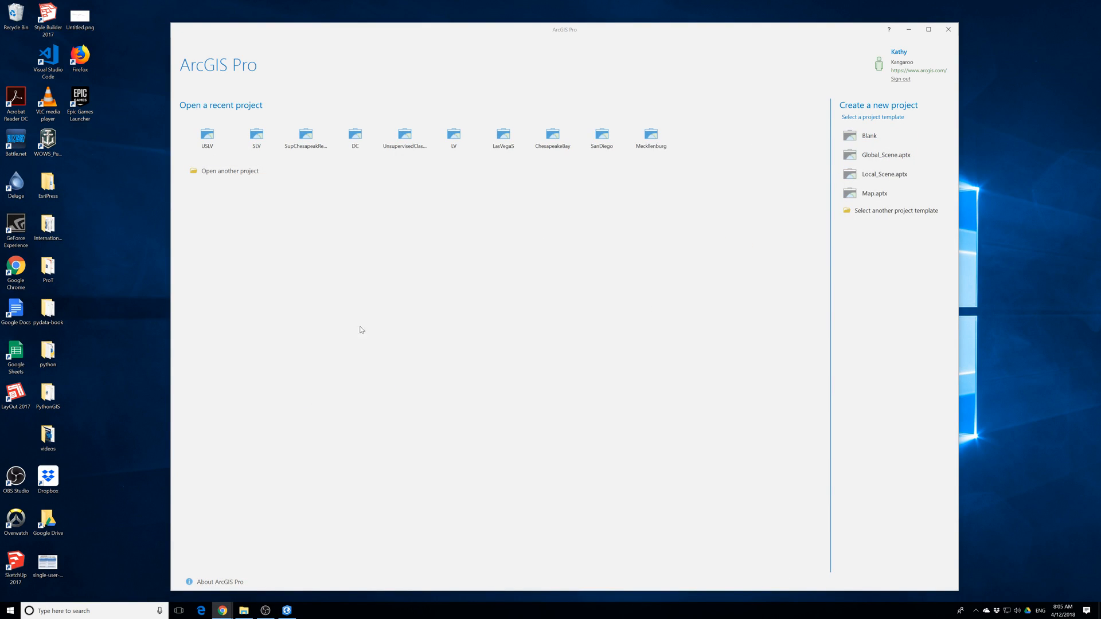
pyautogui.click(882, 138)
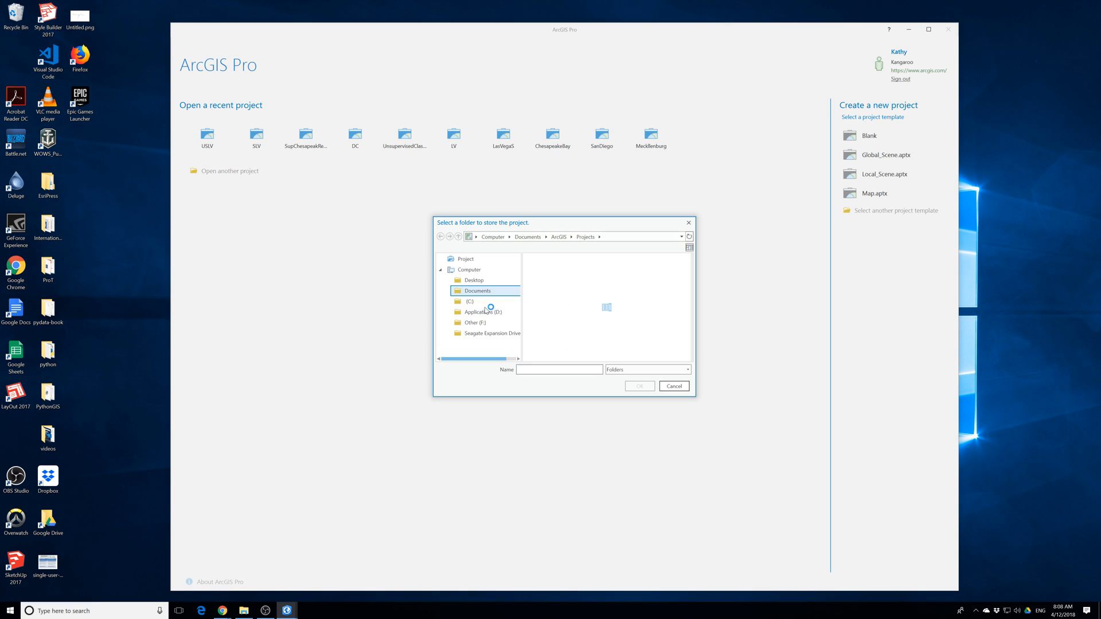
pyautogui.click(478, 282)
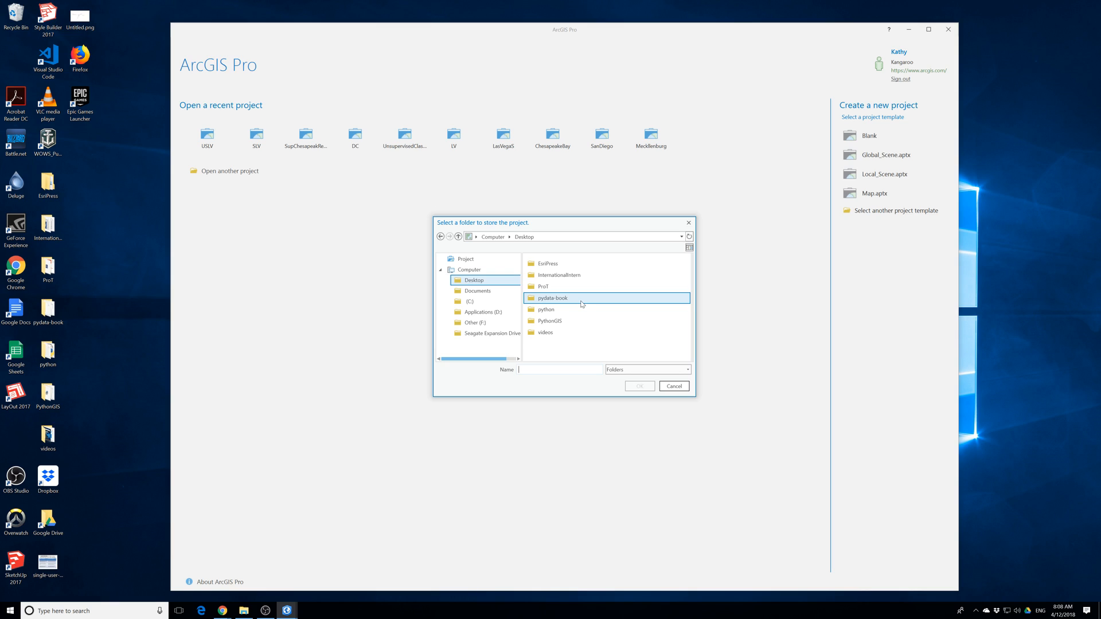
pyautogui.click(549, 288)
pyautogui.doubleClick(549, 289)
pyautogui.doubleClick(549, 275)
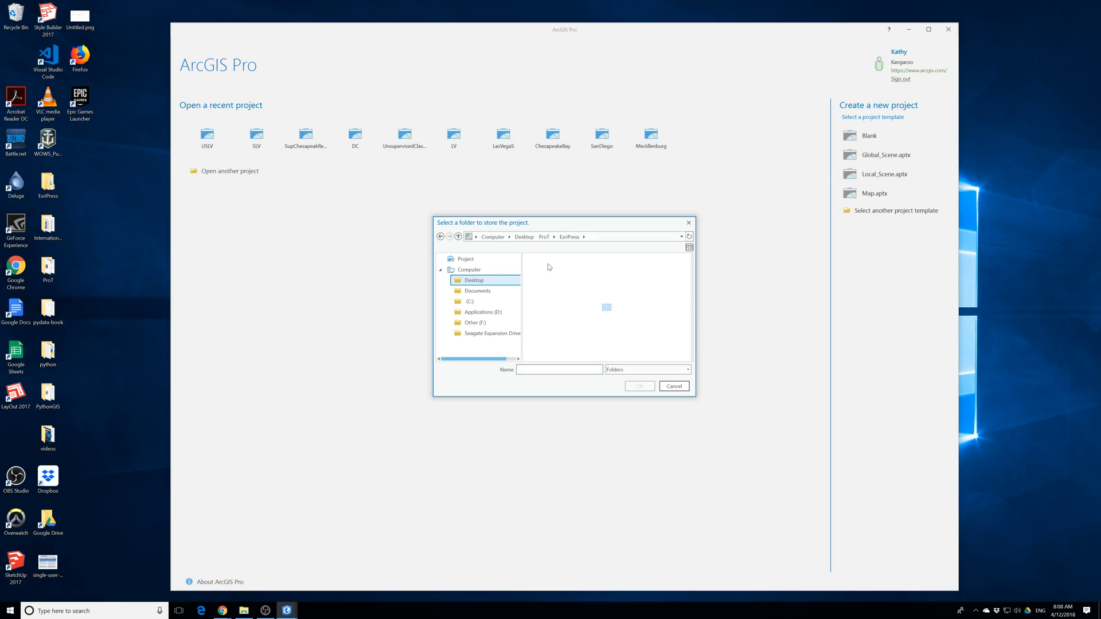
pyautogui.doubleClick(549, 265)
pyautogui.doubleClick(551, 267)
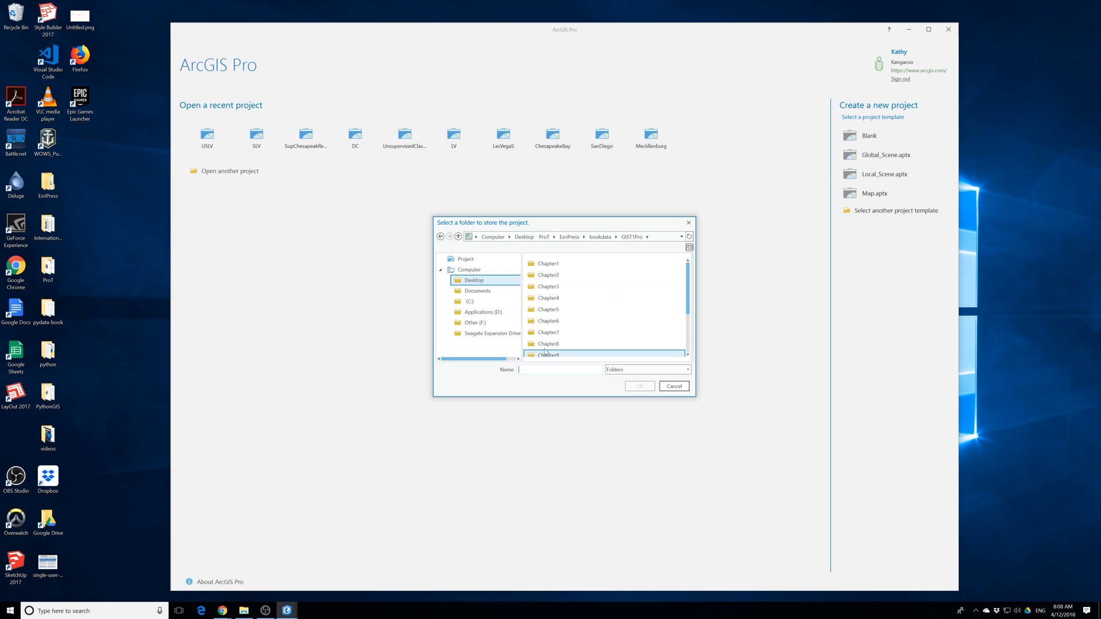
pyautogui.scroll(-2, 574, 310)
pyautogui.click(624, 351)
pyautogui.click(640, 386)
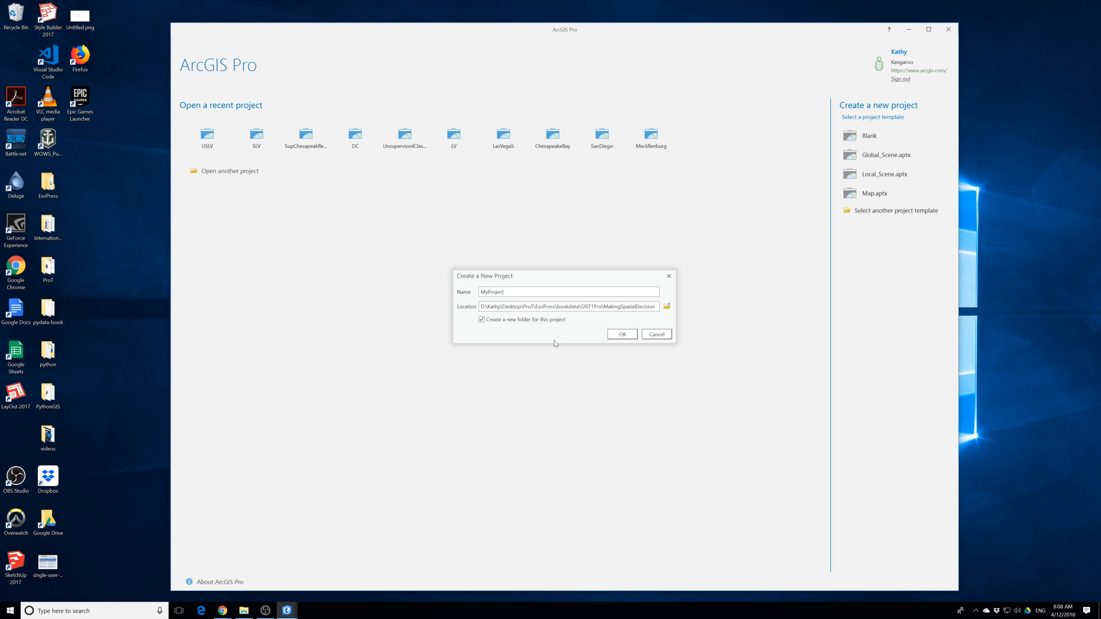
# Create the project with the name Bortimore and add a new map to it.
pyautogui.moveTo(499, 292); pyautogui.dragTo(459, 295)
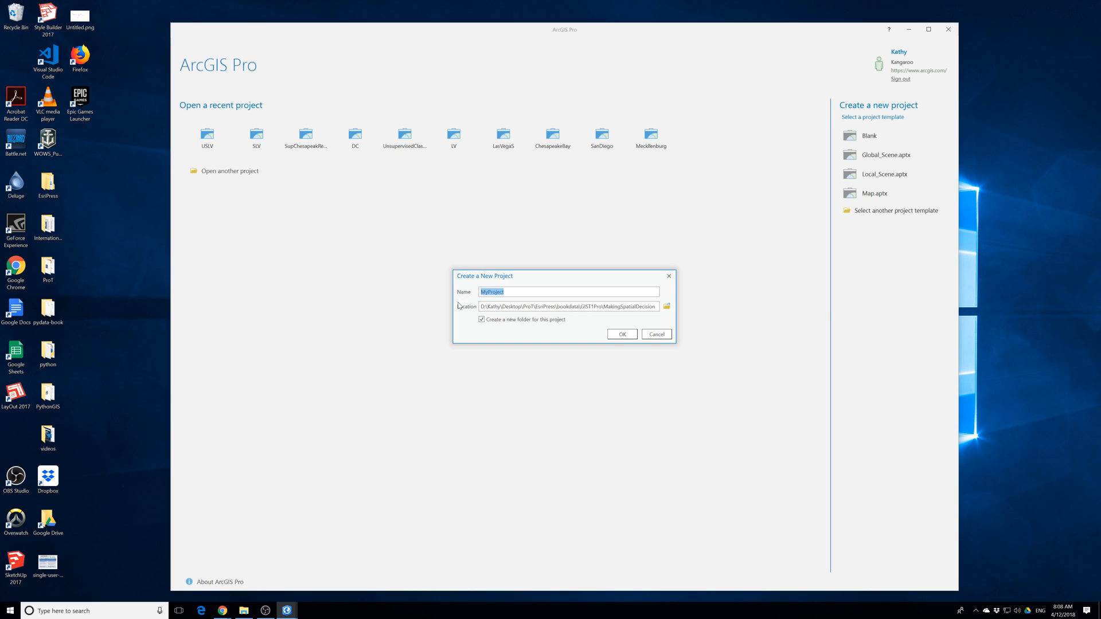
pyautogui.write('Bortimore')
pyautogui.click(625, 335)
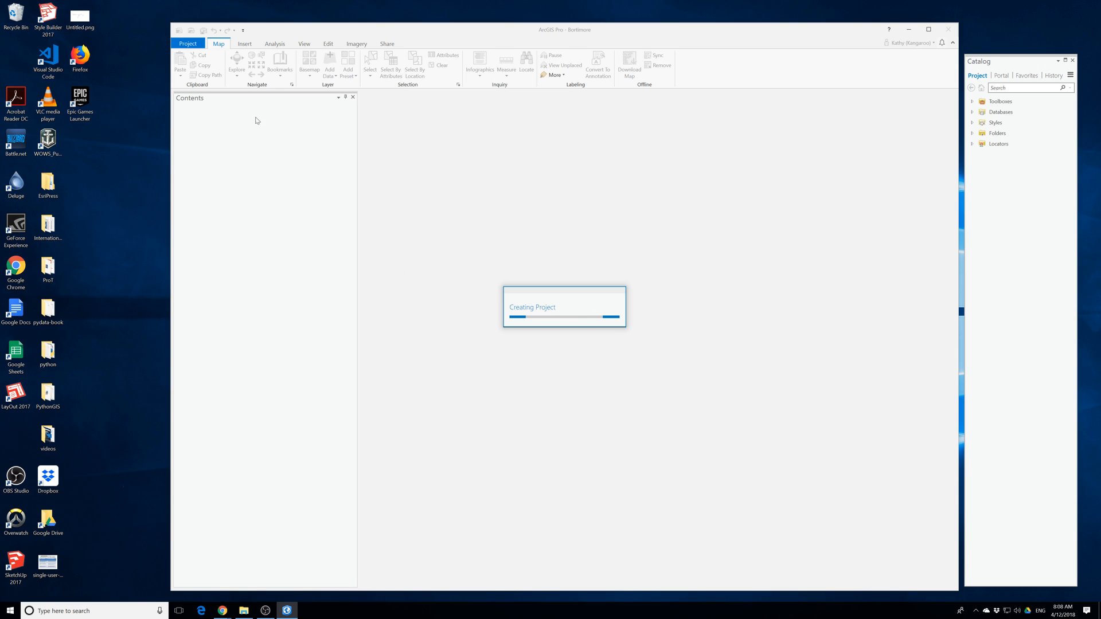
pyautogui.click(929, 29)
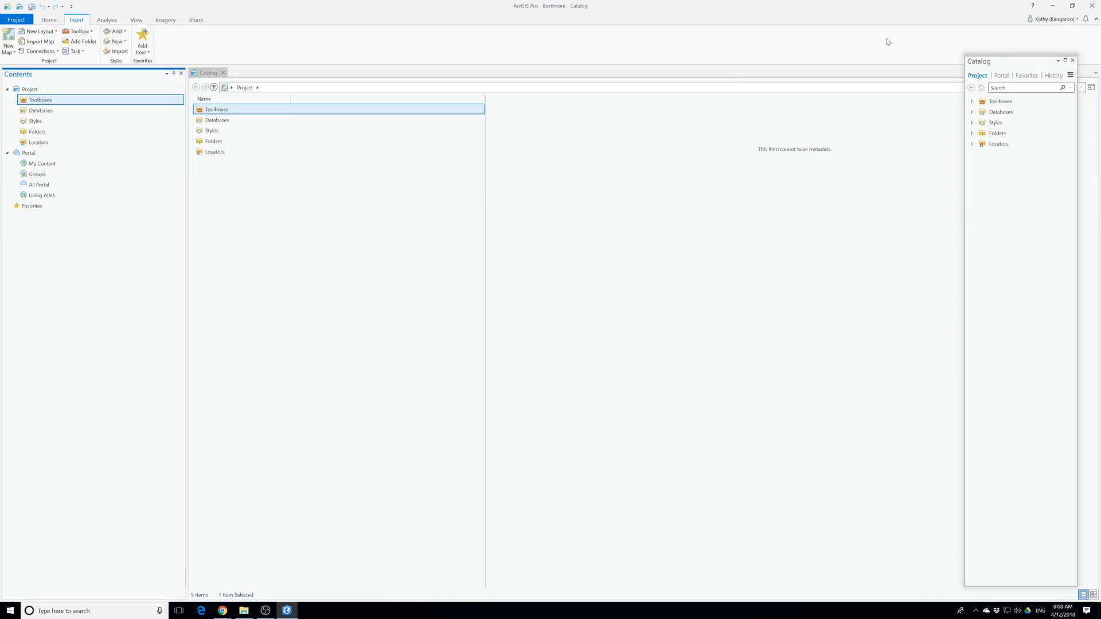
pyautogui.click(9, 38)
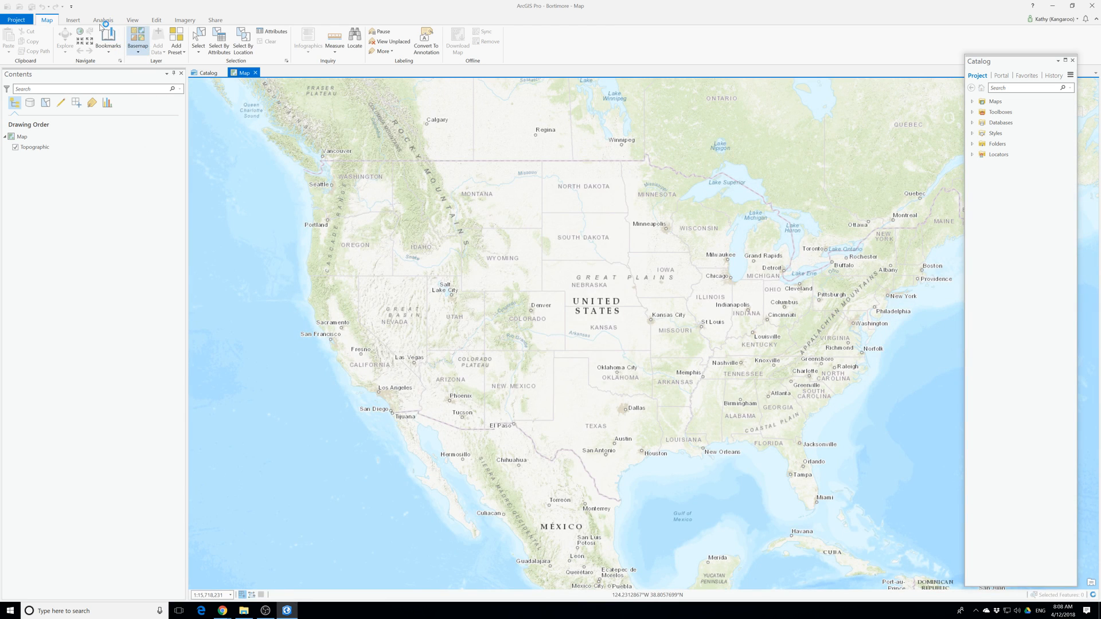
# Find the Extract Package geoprocessing tool and set its input package to Baltimore_Data.ppkx from the Downloads folder.
pyautogui.click(103, 20)
pyautogui.click(112, 40)
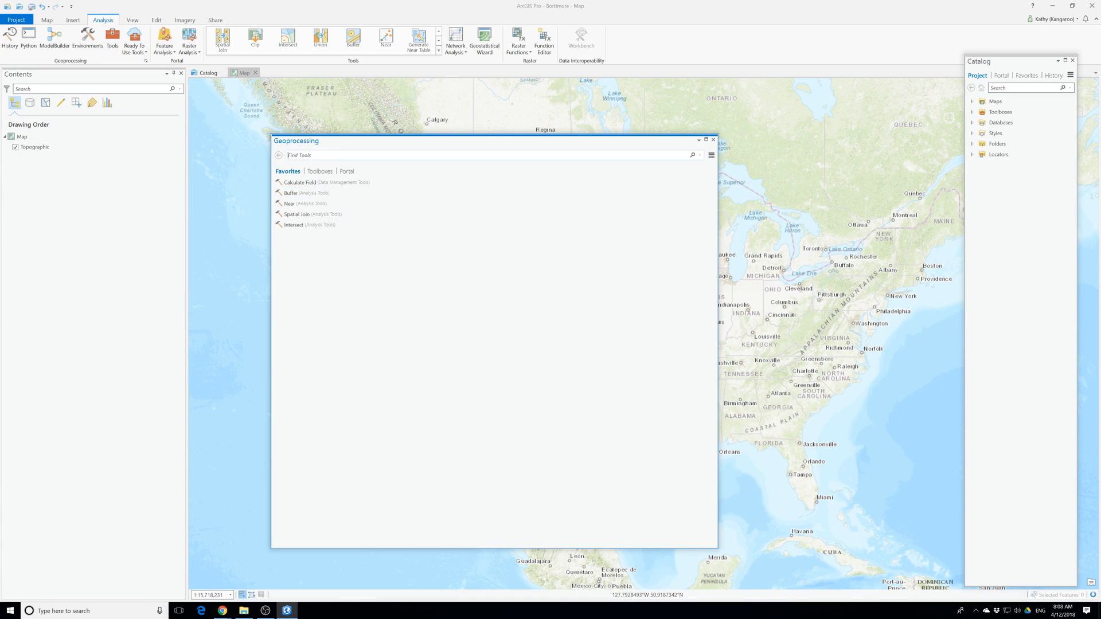
pyautogui.write('extrac pac')
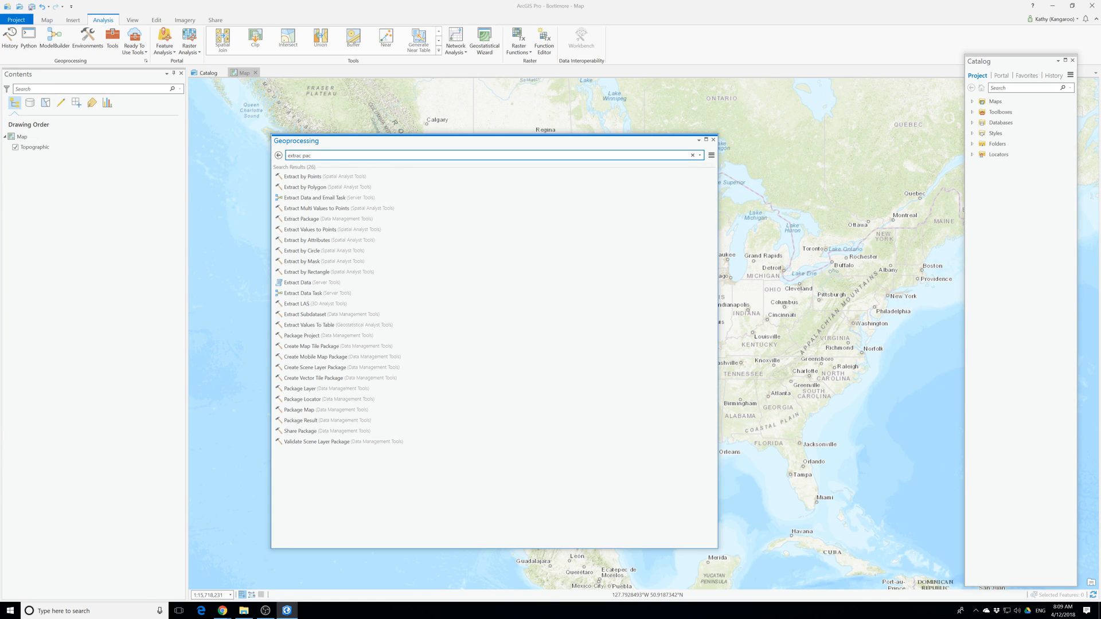
pyautogui.click(330, 220)
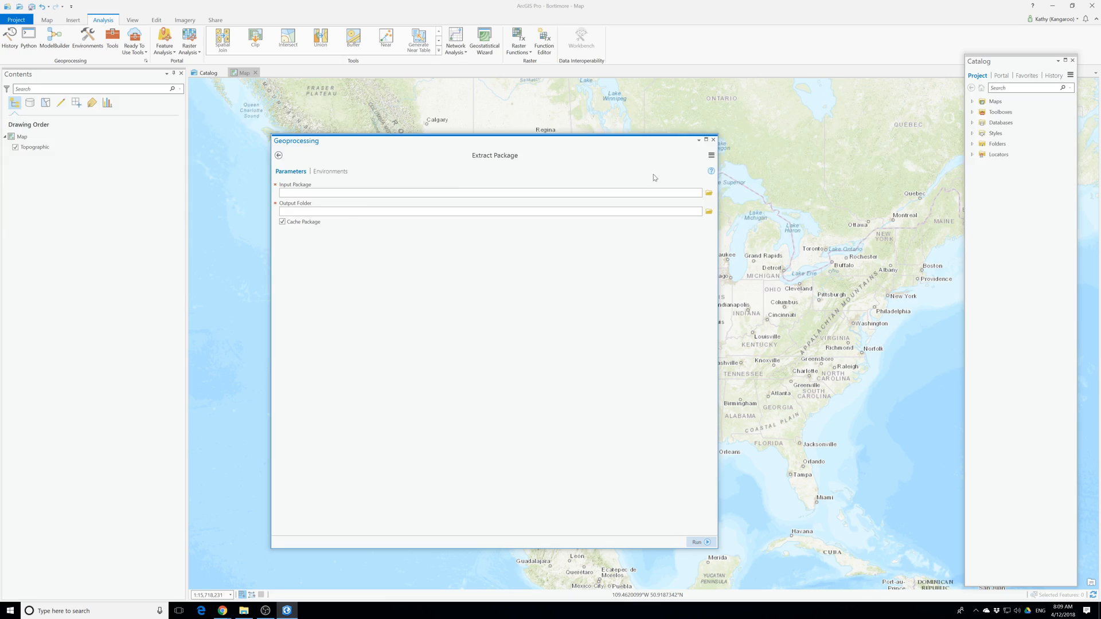
pyautogui.click(710, 193)
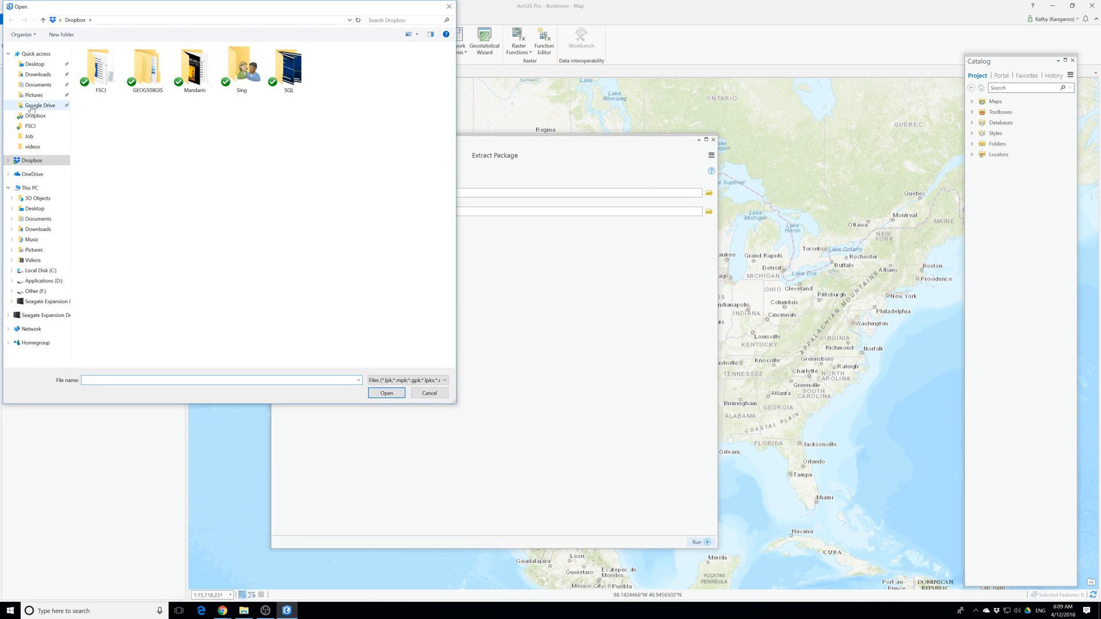
pyautogui.click(39, 75)
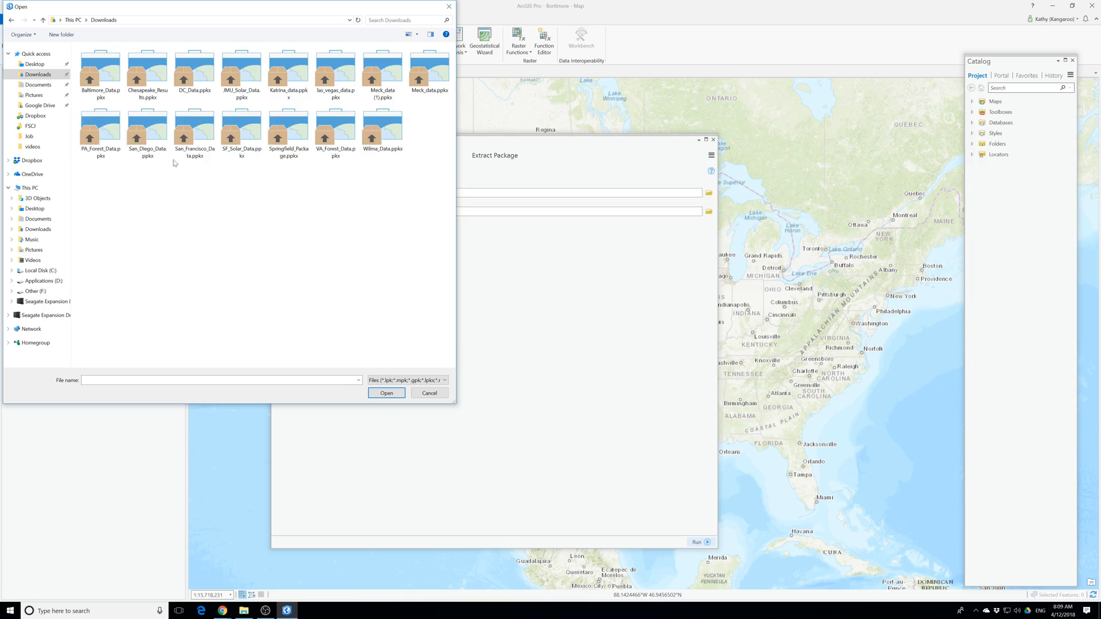
pyautogui.click(103, 75)
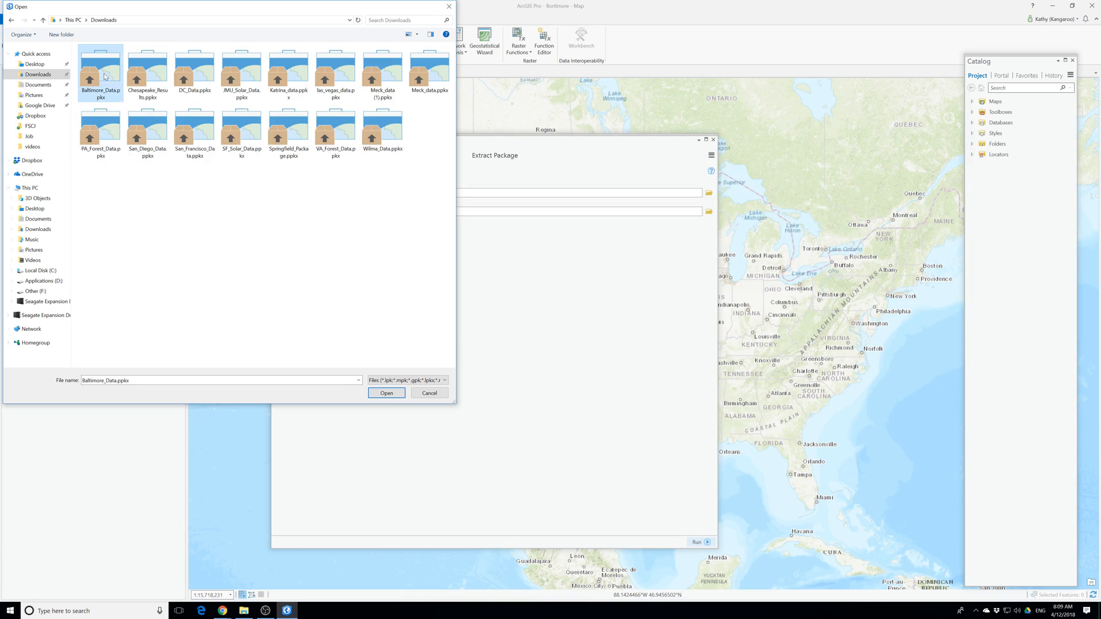
pyautogui.click(389, 396)
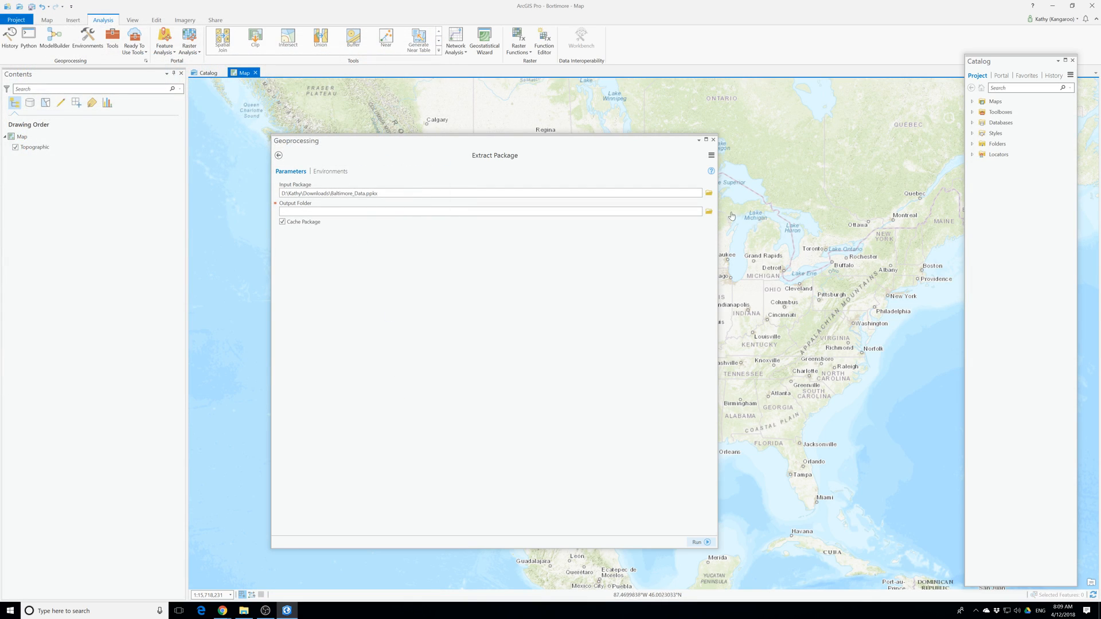
# Set the Extract Package output folder to MakingSpatialDecision under Desktop\ProT\EsriPress\bookdata\GIST1Pro.
pyautogui.click(711, 212)
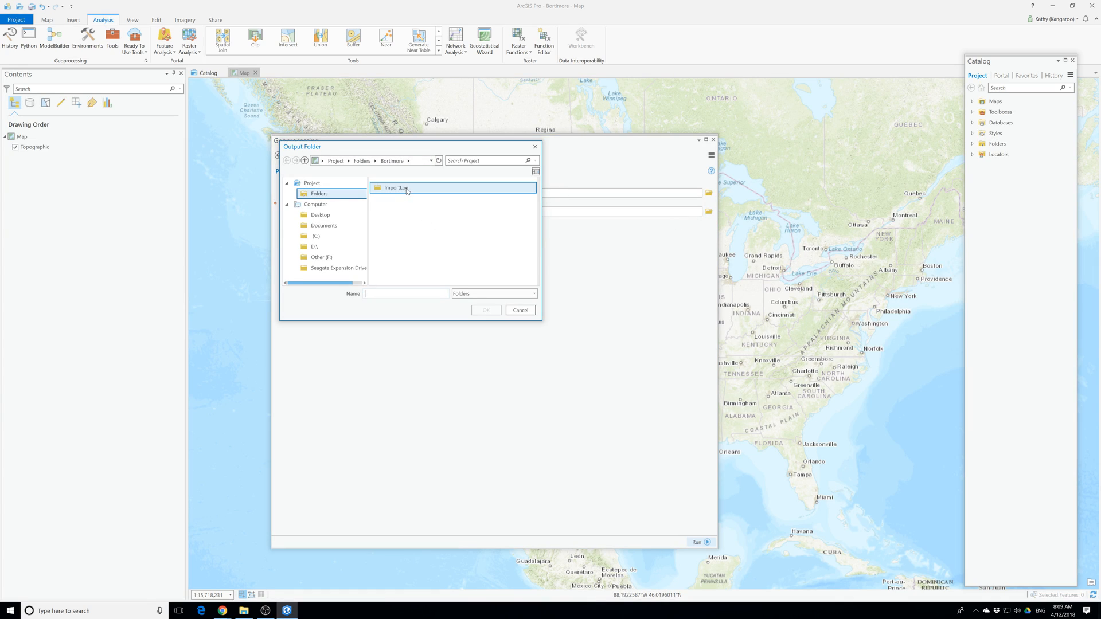
pyautogui.click(367, 163)
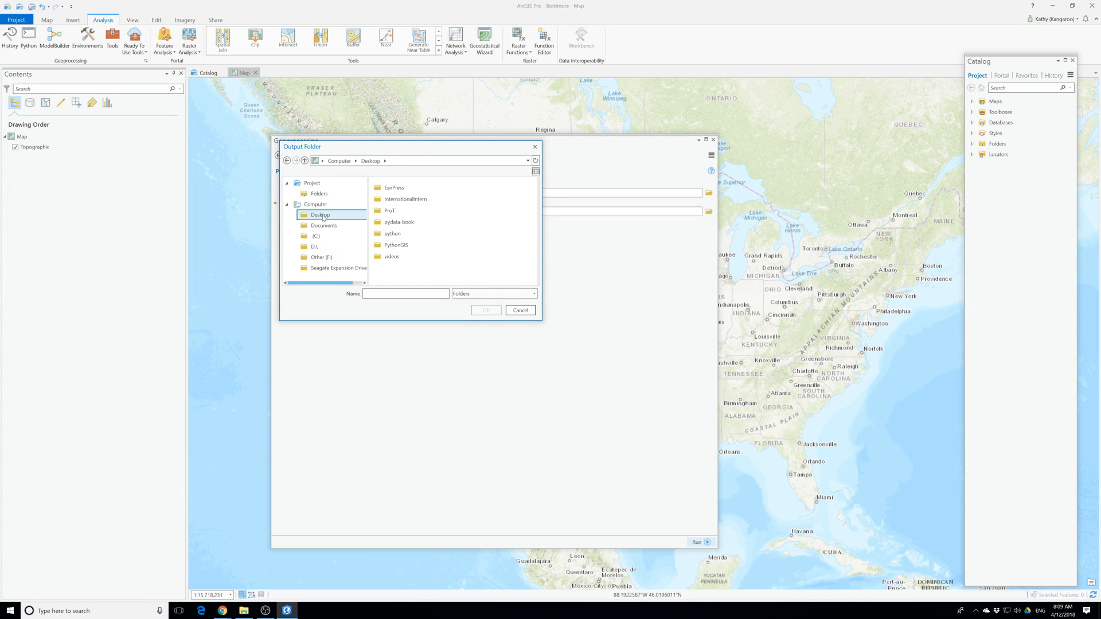
pyautogui.doubleClick(394, 211)
pyautogui.doubleClick(395, 199)
pyautogui.doubleClick(395, 187)
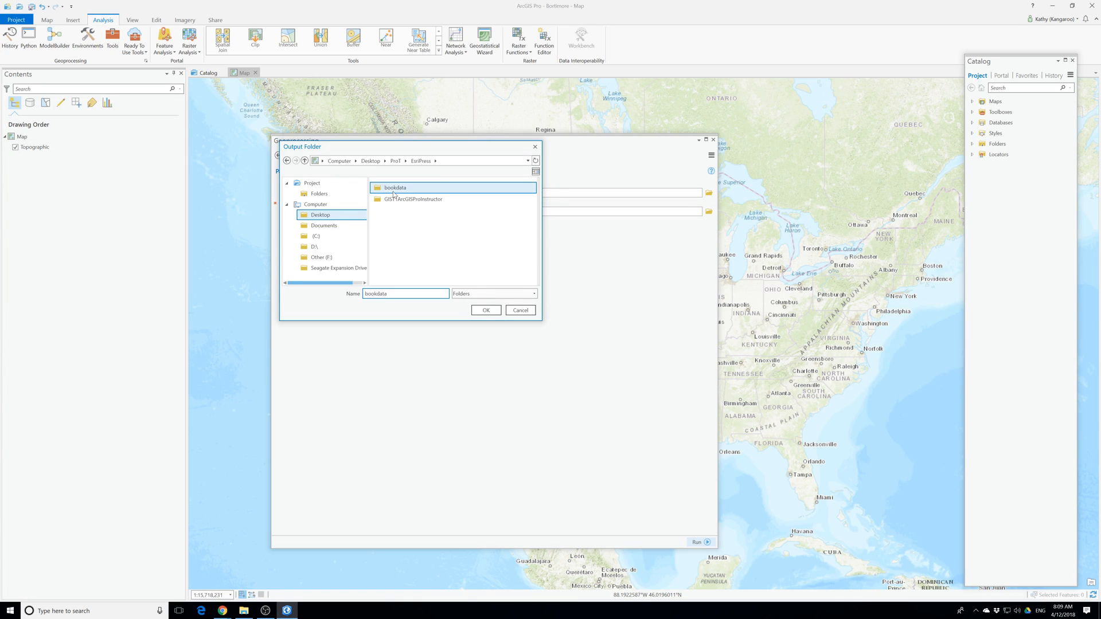
pyautogui.doubleClick(401, 188)
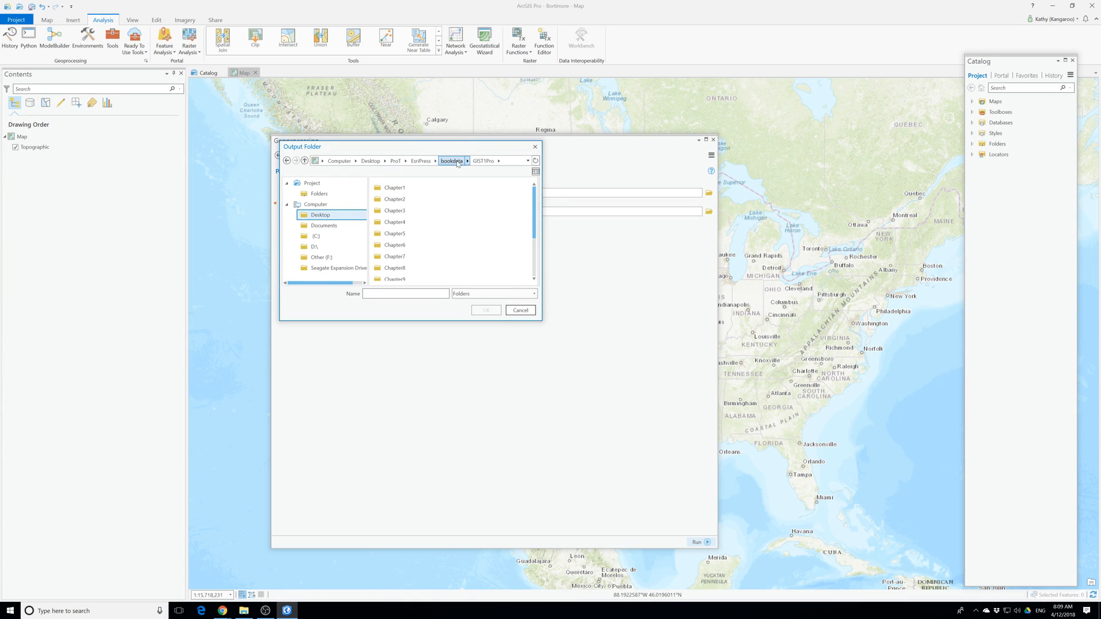
pyautogui.scroll(-2, 427, 270)
pyautogui.click(419, 276)
pyautogui.click(486, 310)
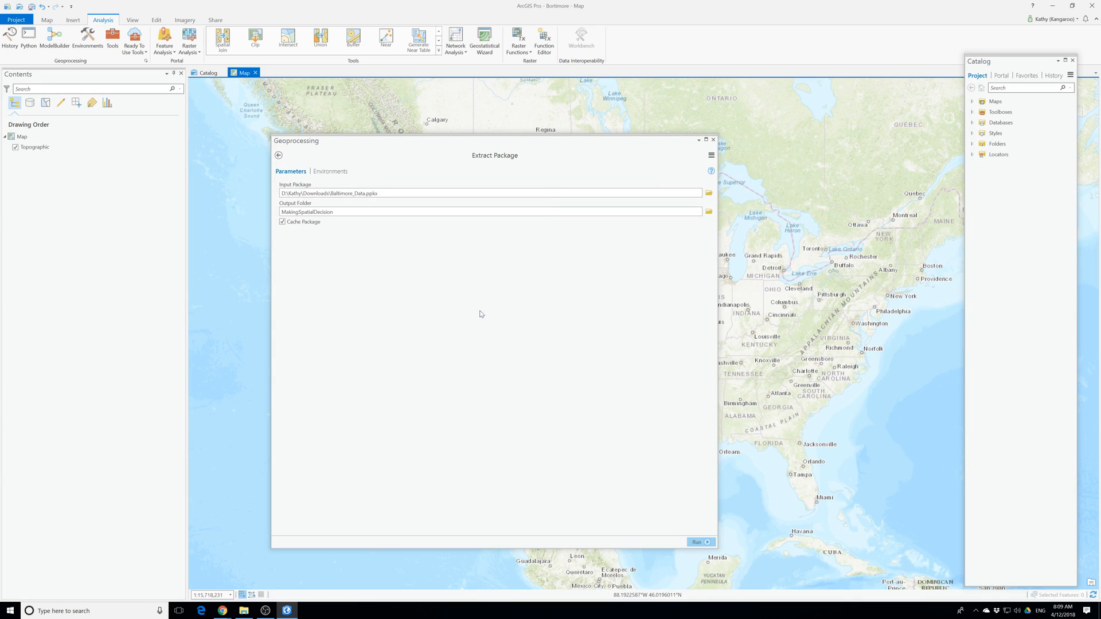
# Run the package extraction and close the geoprocessing window.
pyautogui.click(706, 543)
pyautogui.click(698, 542)
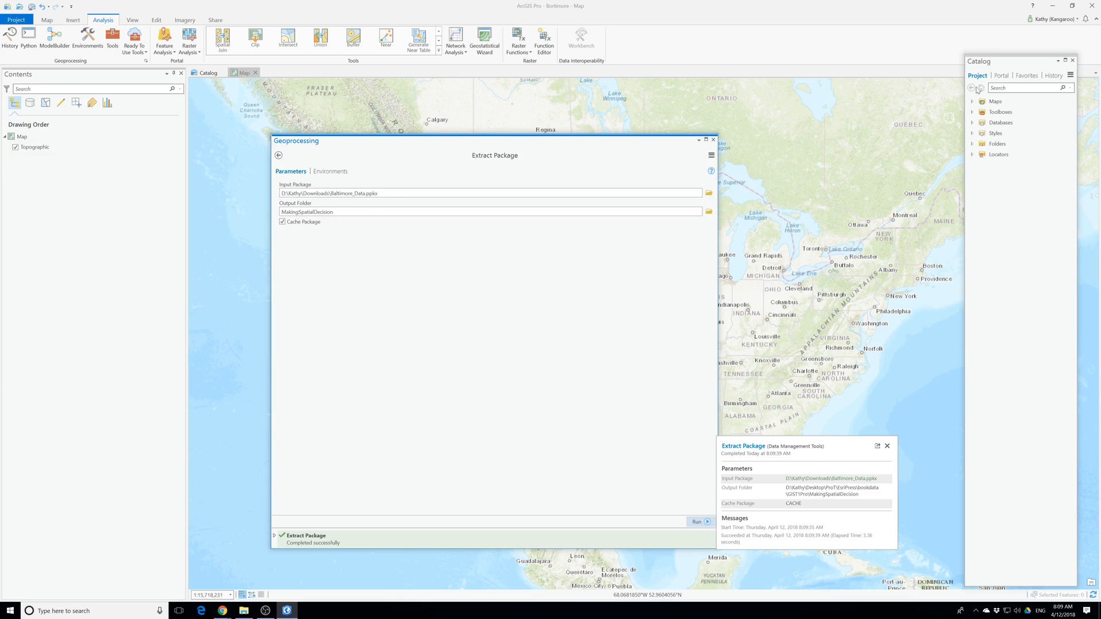
pyautogui.click(713, 139)
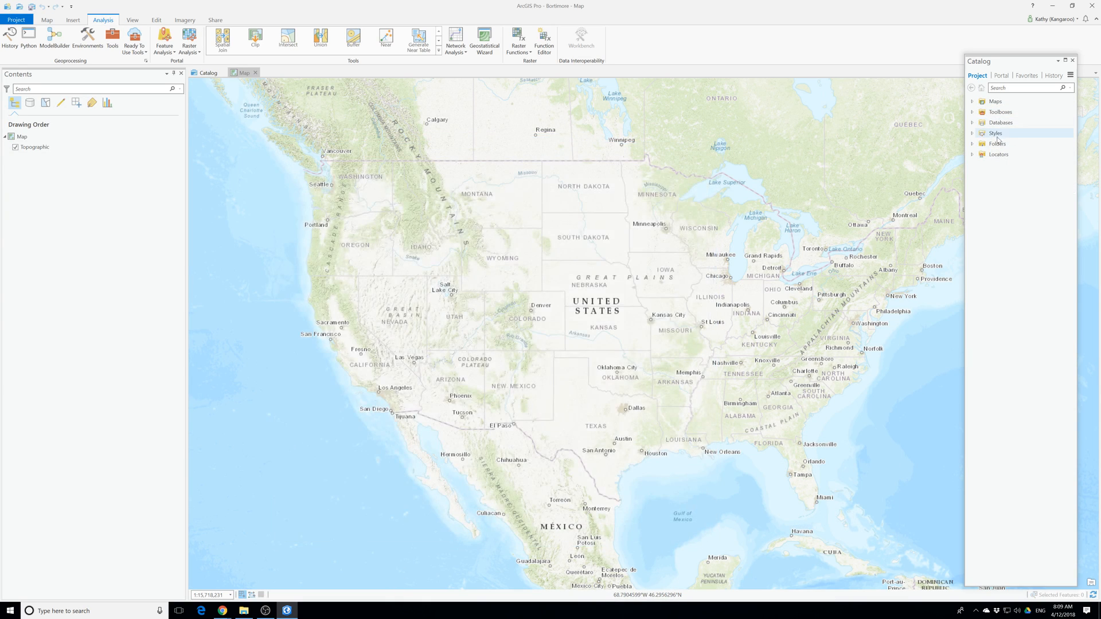
# Add a folder connection to the MakingSpatialDecision folder in Desktop\ProT\EsriPress\bookdata\GIST1Pro.
pyautogui.rightClick(982, 144)
pyautogui.click(998, 150)
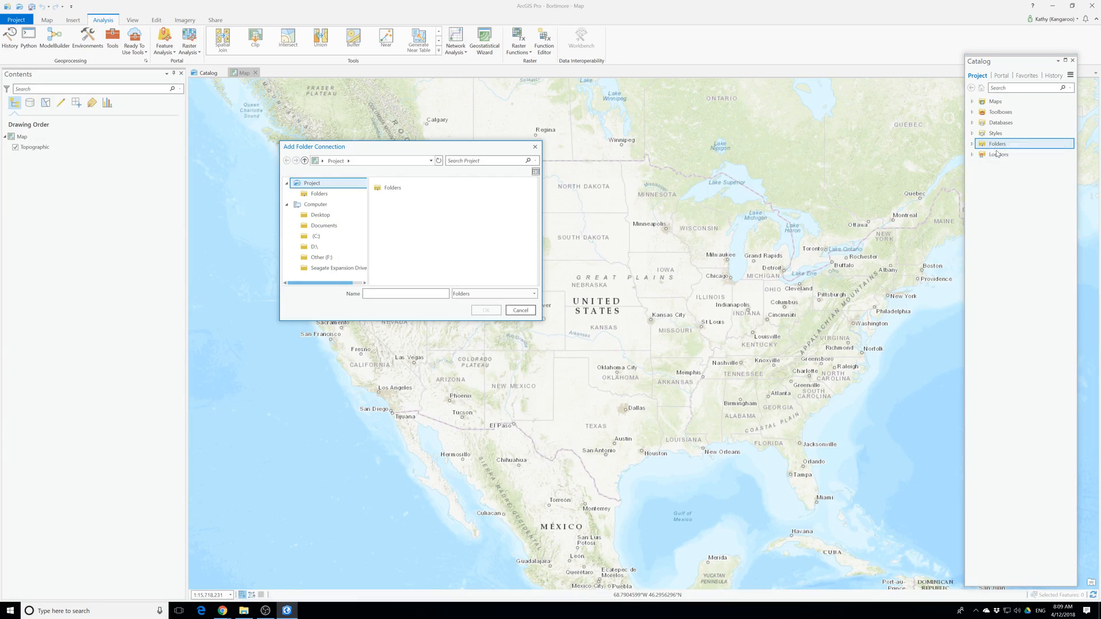
pyautogui.click(346, 216)
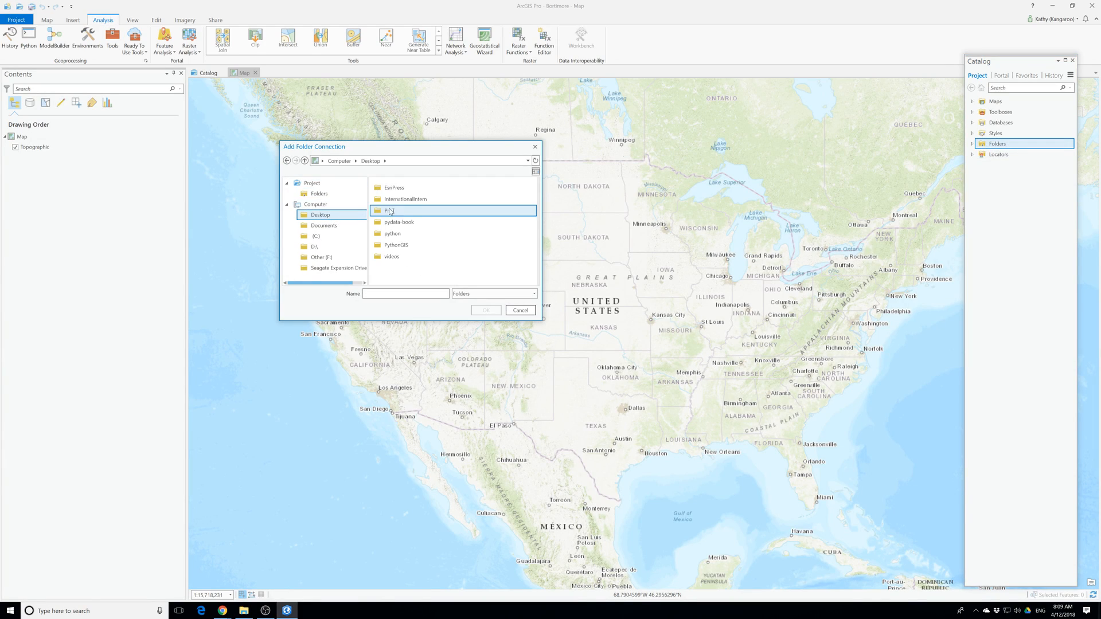
pyautogui.doubleClick(389, 210)
pyautogui.doubleClick(393, 189)
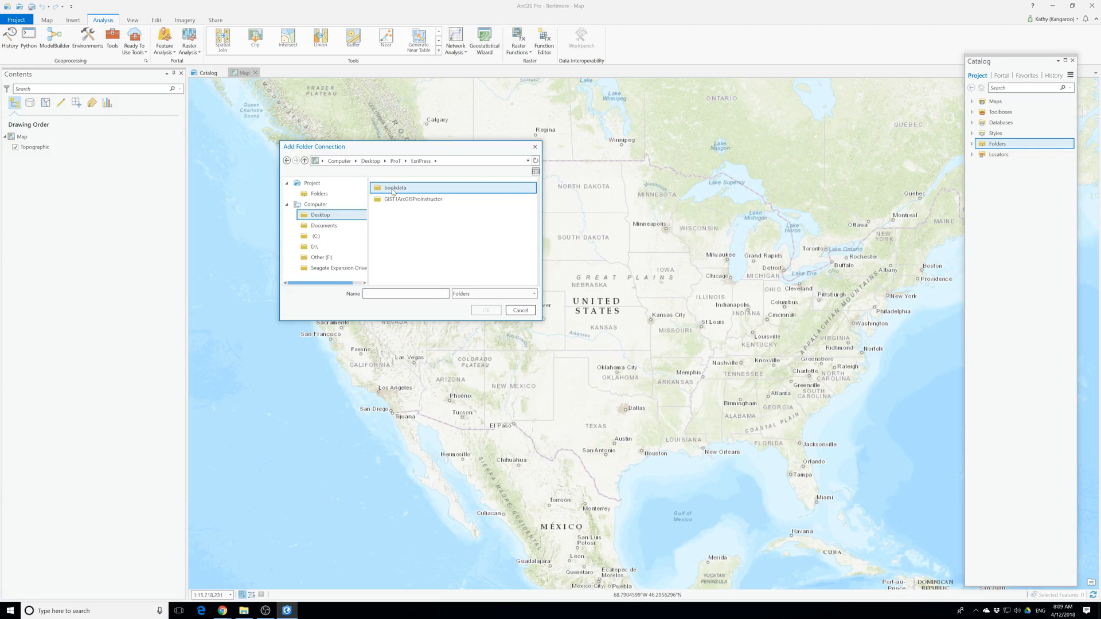
pyautogui.doubleClick(393, 190)
pyautogui.doubleClick(393, 189)
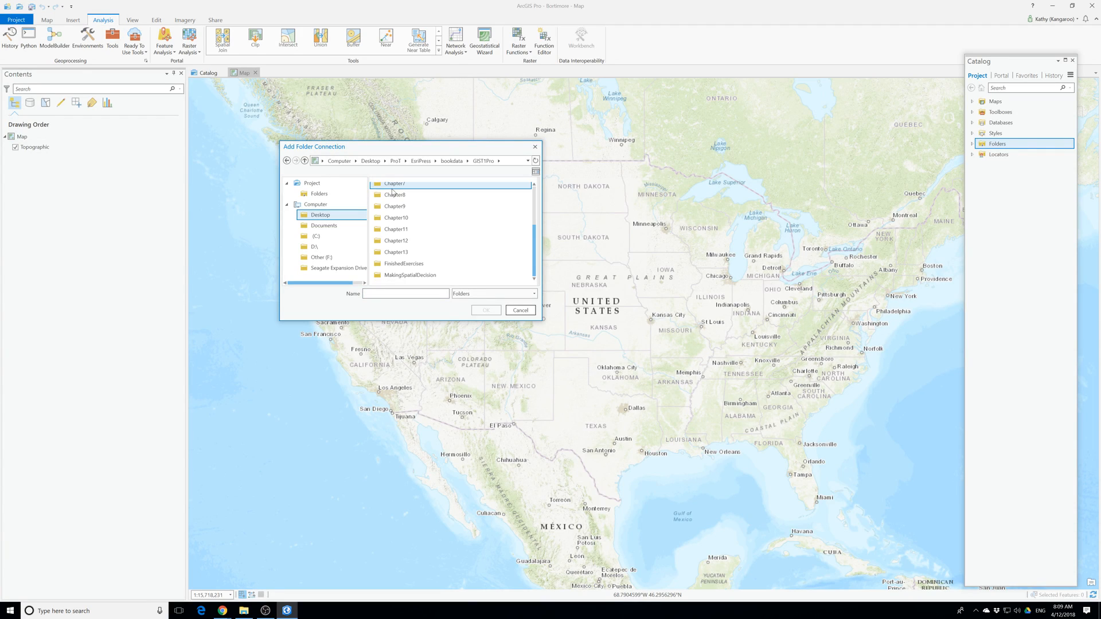
pyautogui.scroll(-3, 410, 269)
pyautogui.click(408, 276)
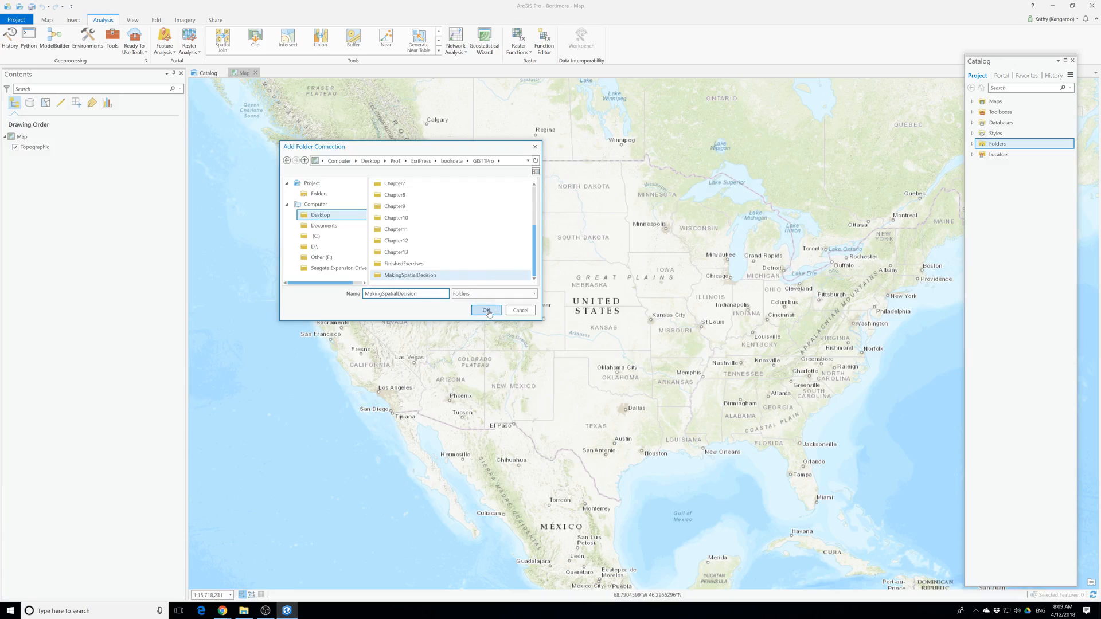
pyautogui.click(486, 310)
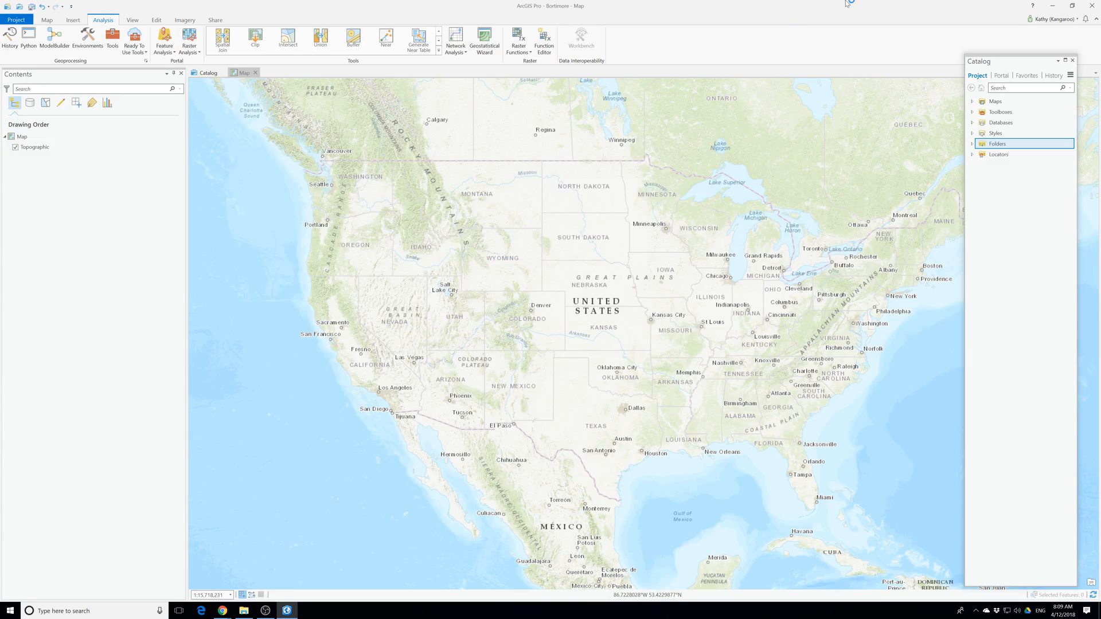
# Add the Layers feature dataset from baltimore_data1.gdb in MakingSpatialDecision's p13 folder to a new map.
pyautogui.click(972, 144)
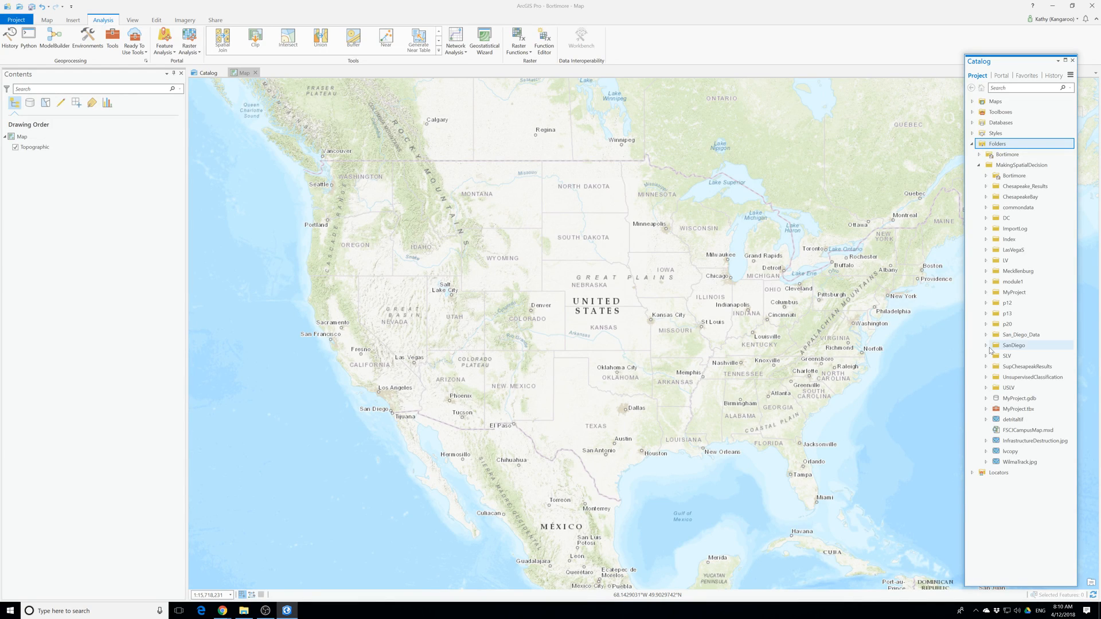
pyautogui.click(987, 325)
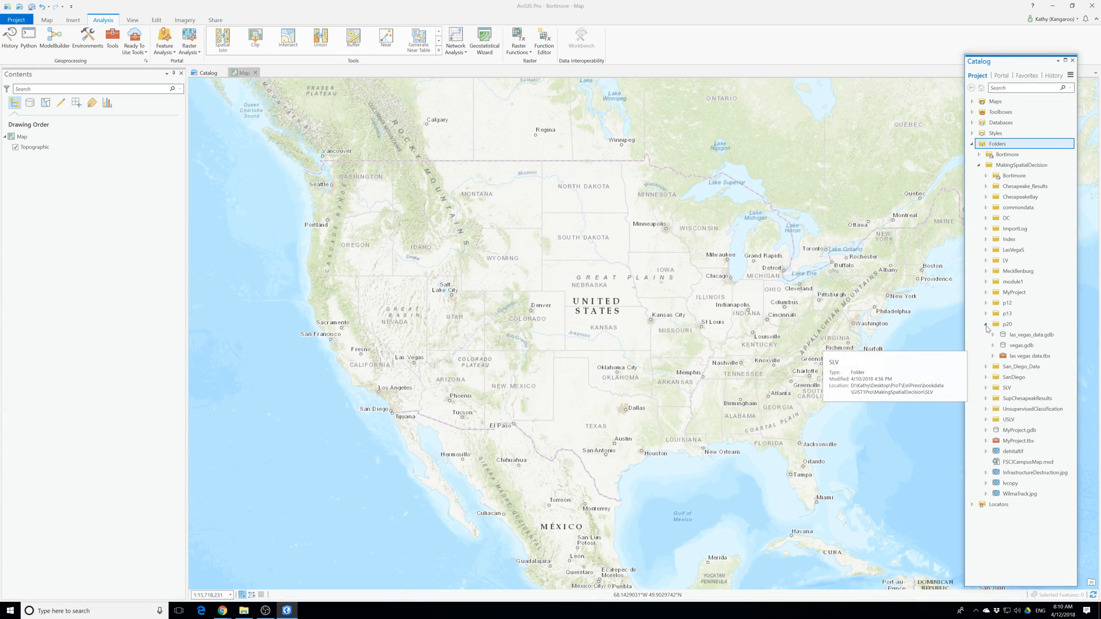
pyautogui.click(987, 314)
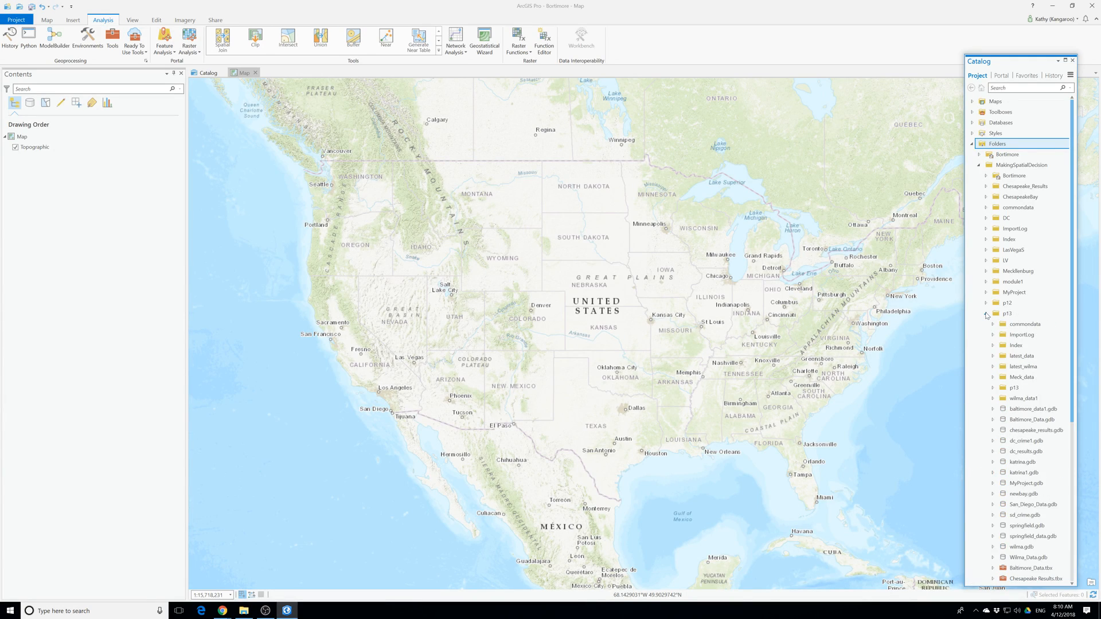
pyautogui.click(1006, 424)
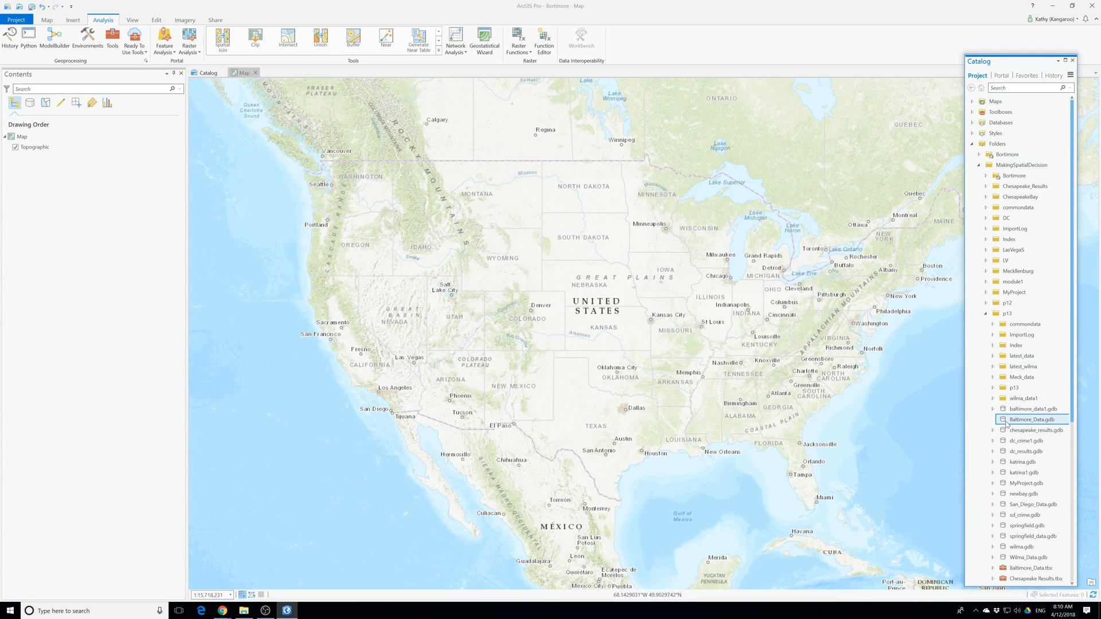
pyautogui.doubleClick(1001, 411)
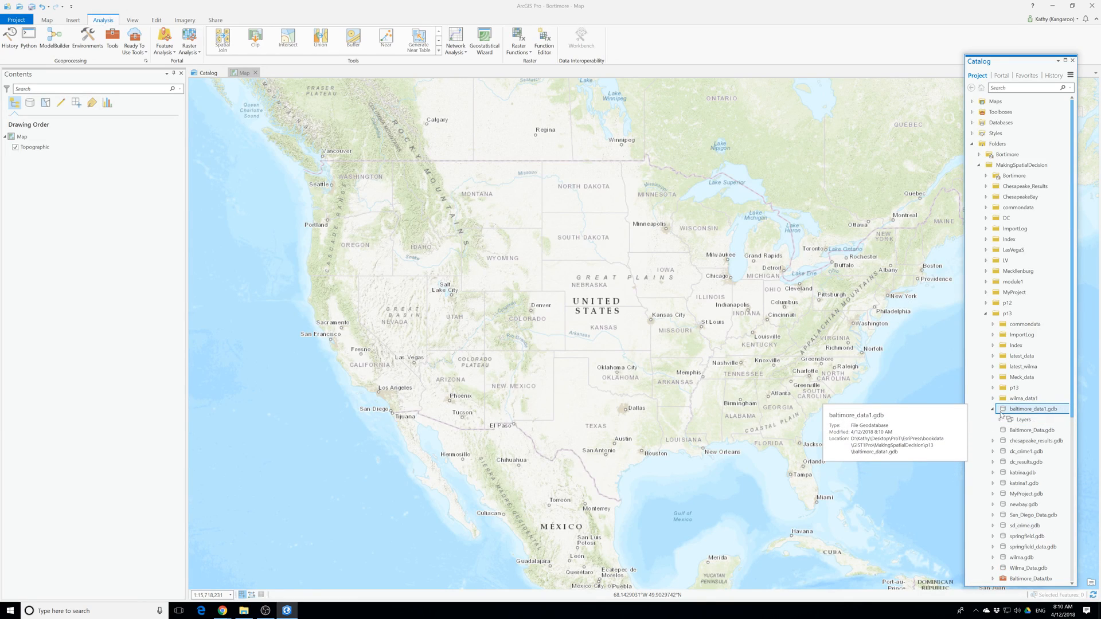
pyautogui.click(1000, 419)
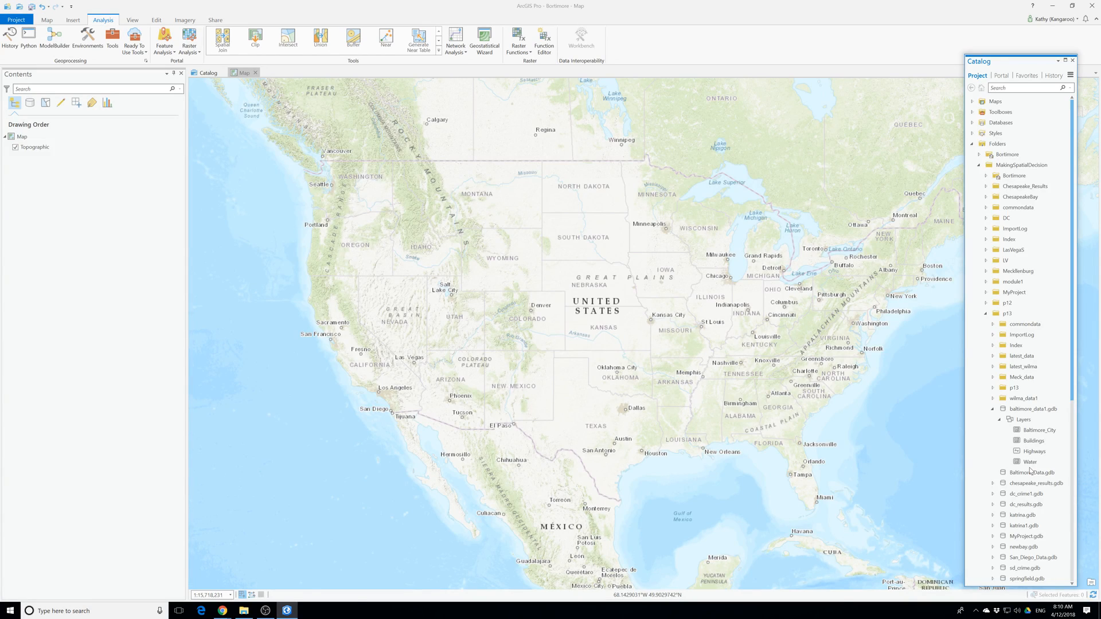
pyautogui.rightClick(1021, 422)
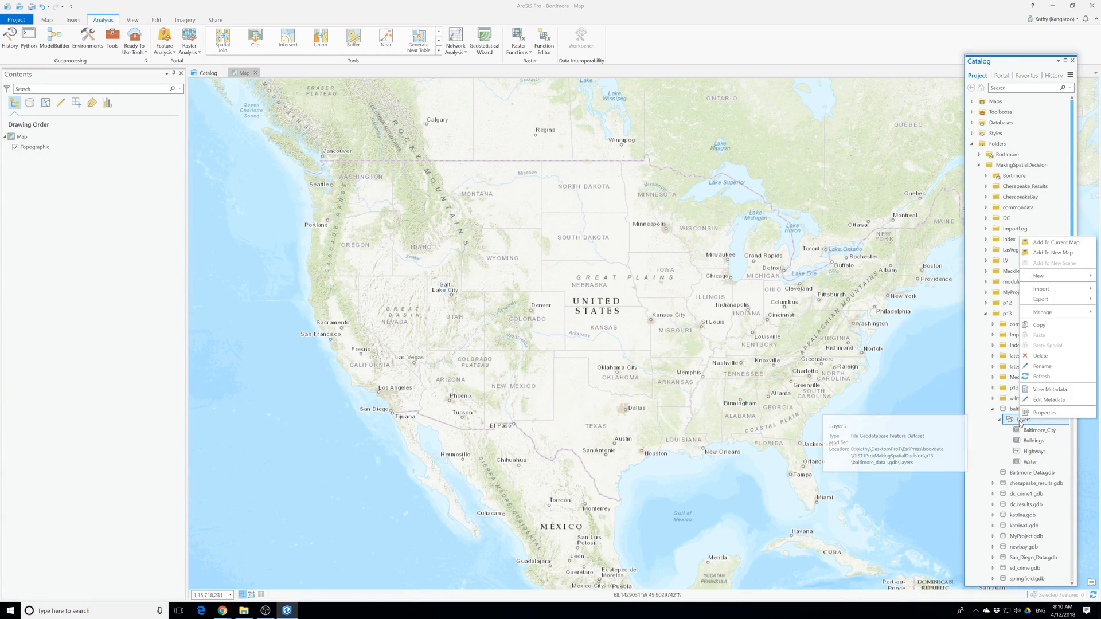
pyautogui.click(1064, 253)
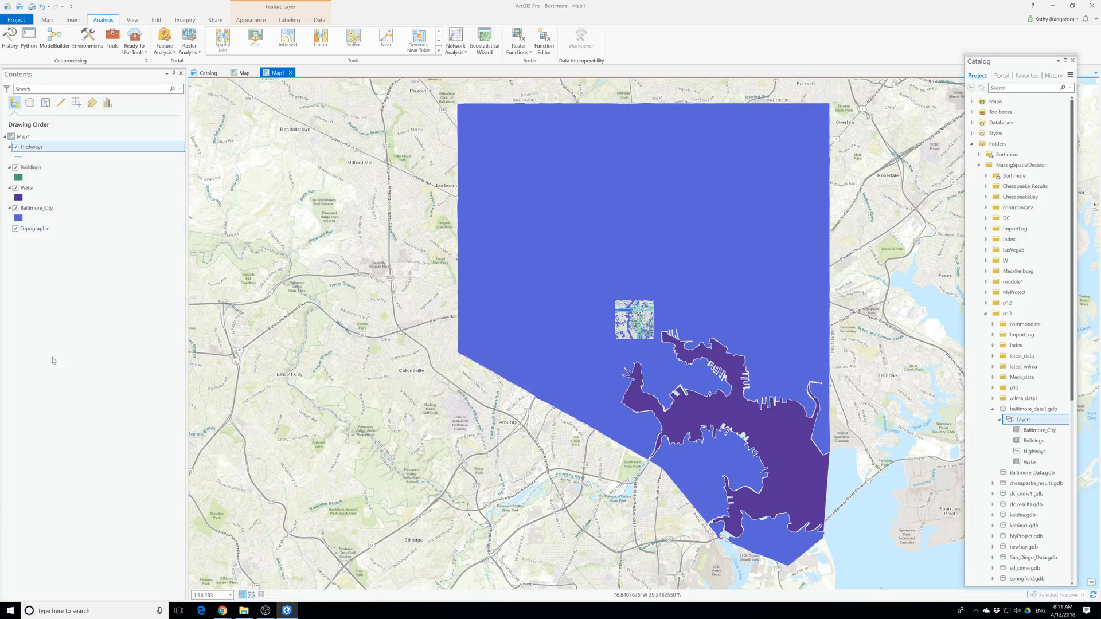
# Set the Baltimore_City layer's fill to no color and save the project.
pyautogui.click(17, 217)
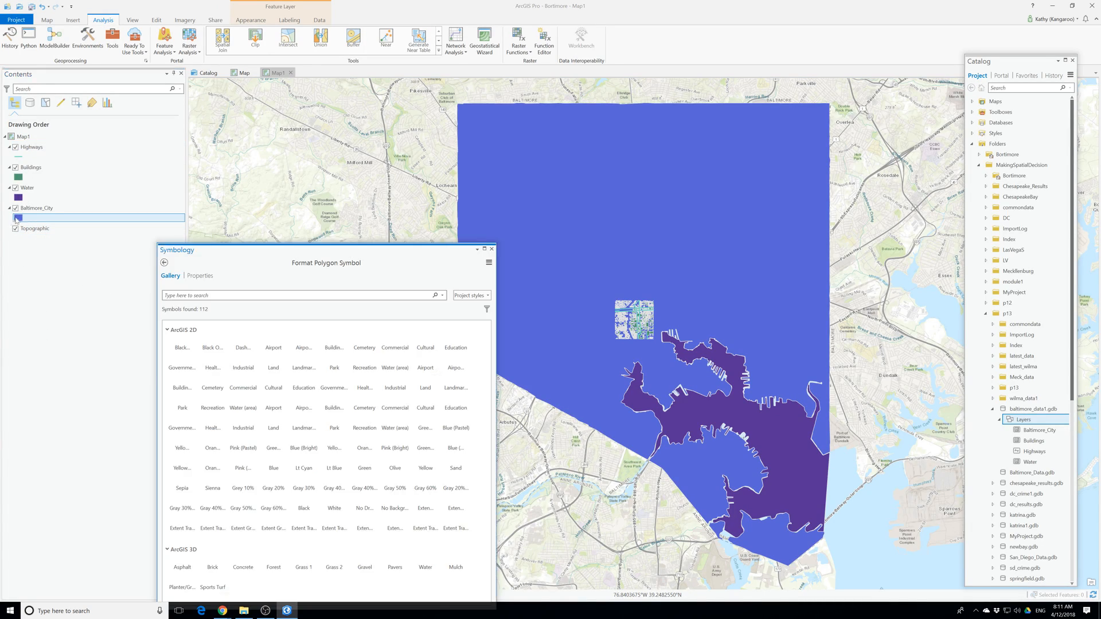
pyautogui.click(200, 277)
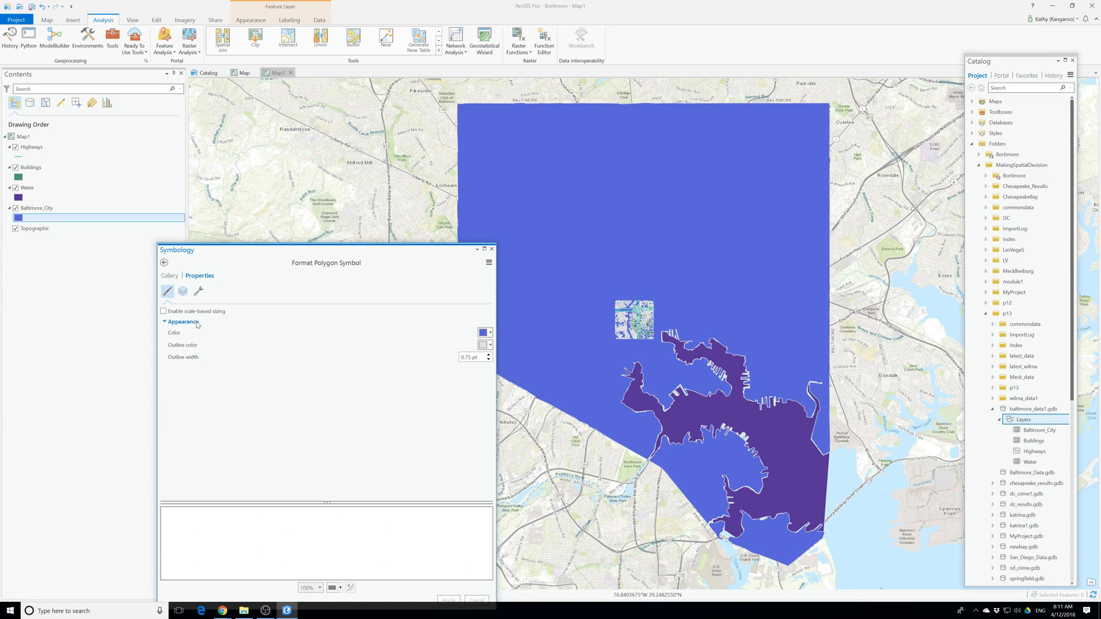
pyautogui.click(485, 333)
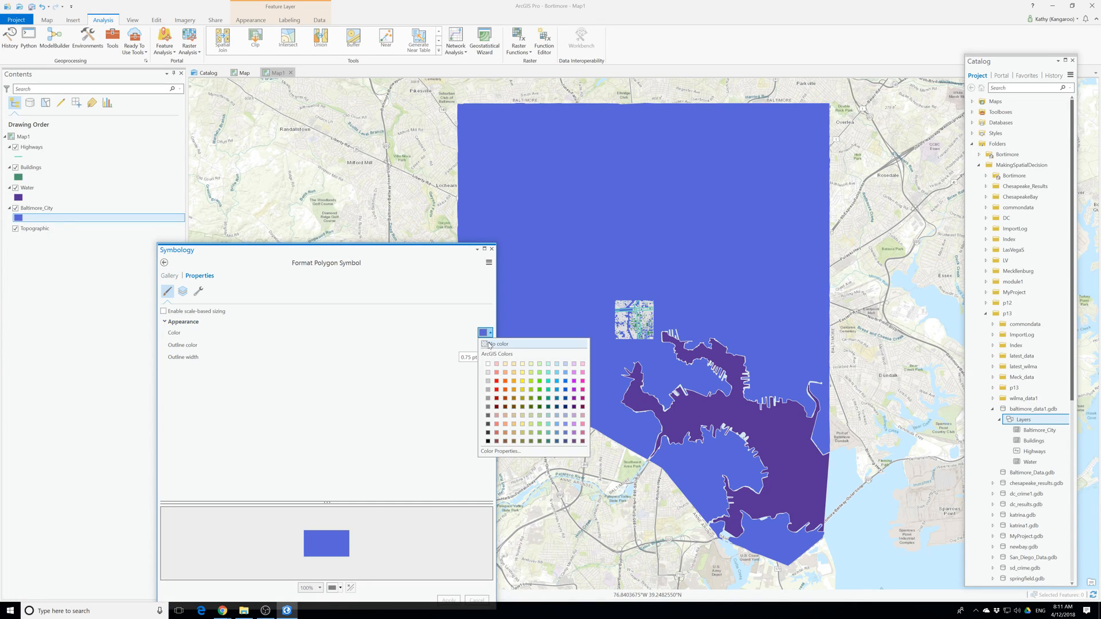
pyautogui.click(497, 347)
pyautogui.click(449, 599)
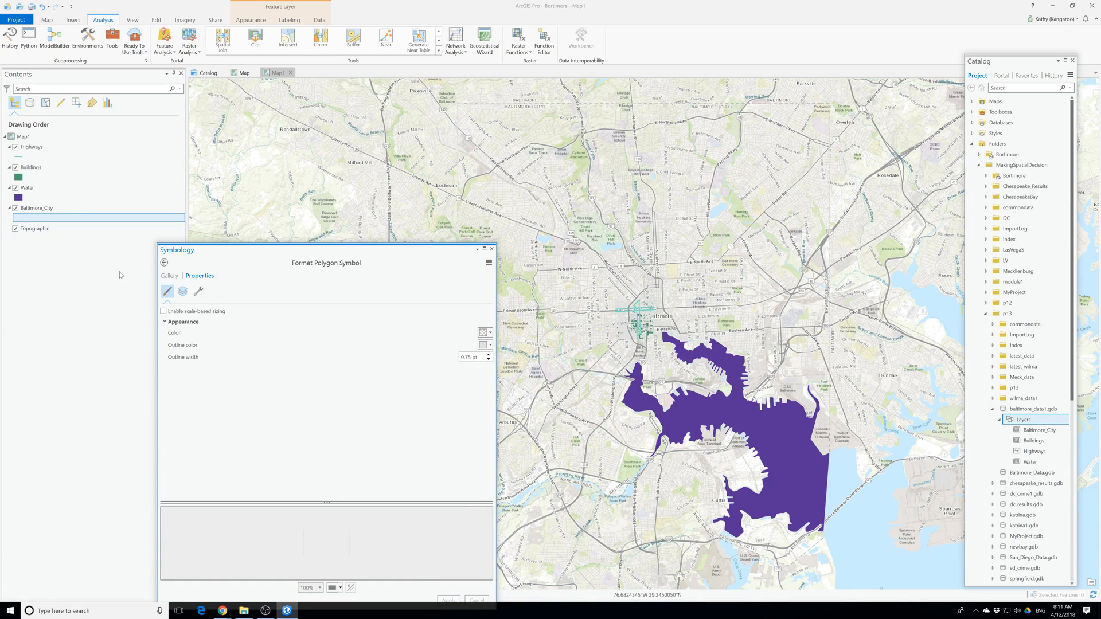
pyautogui.click(492, 248)
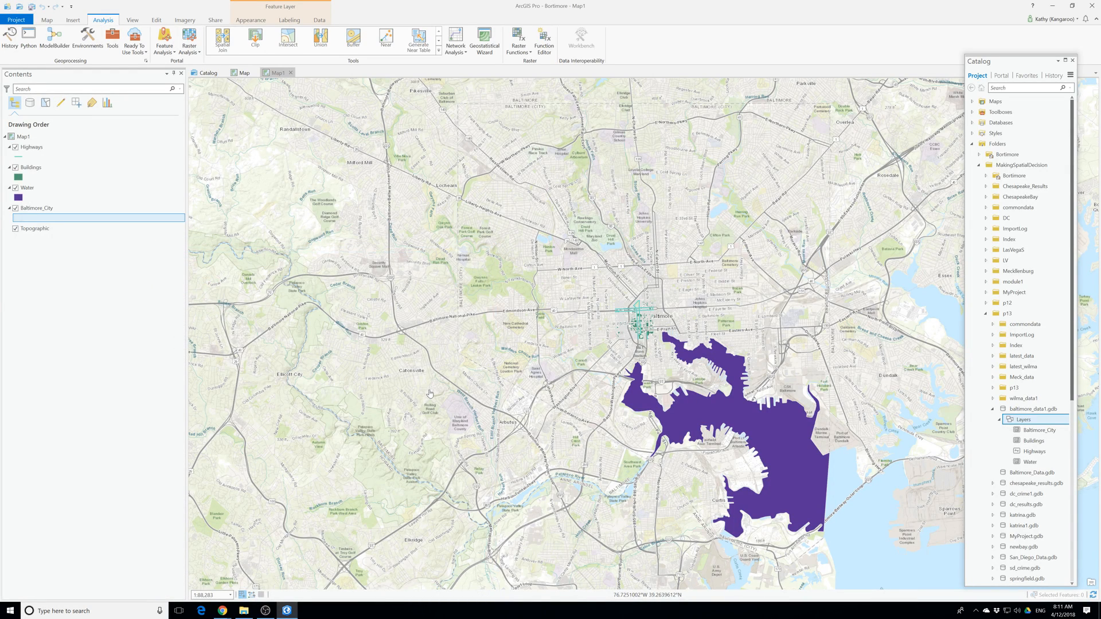
pyautogui.click(32, 6)
# Check the coordinate system of Map1 in its map properties.
pyautogui.rightClick(31, 139)
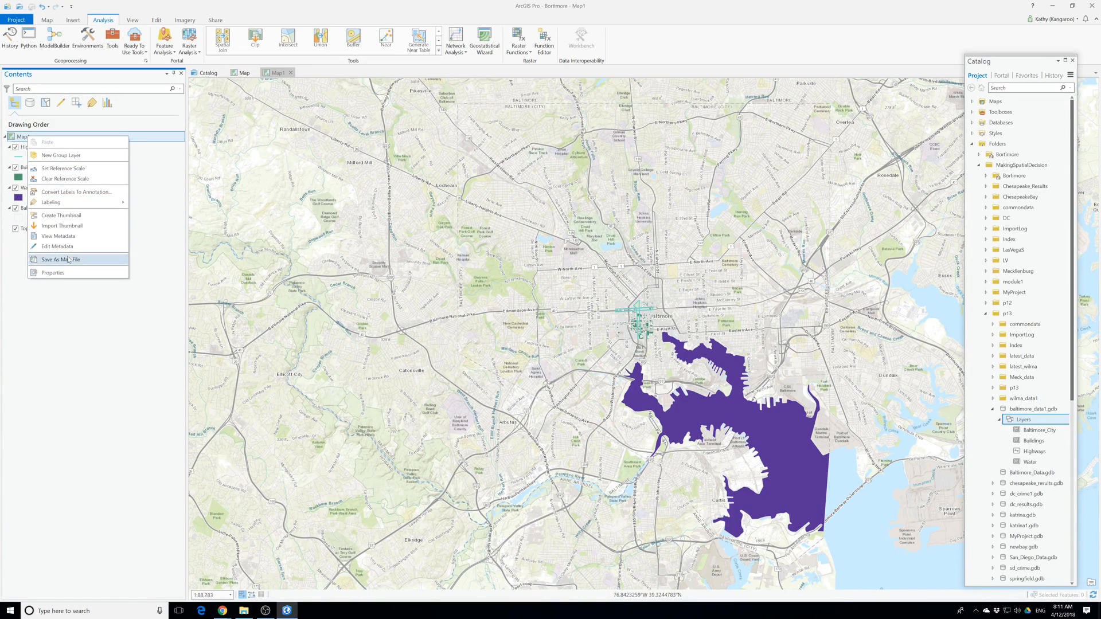
pyautogui.click(78, 273)
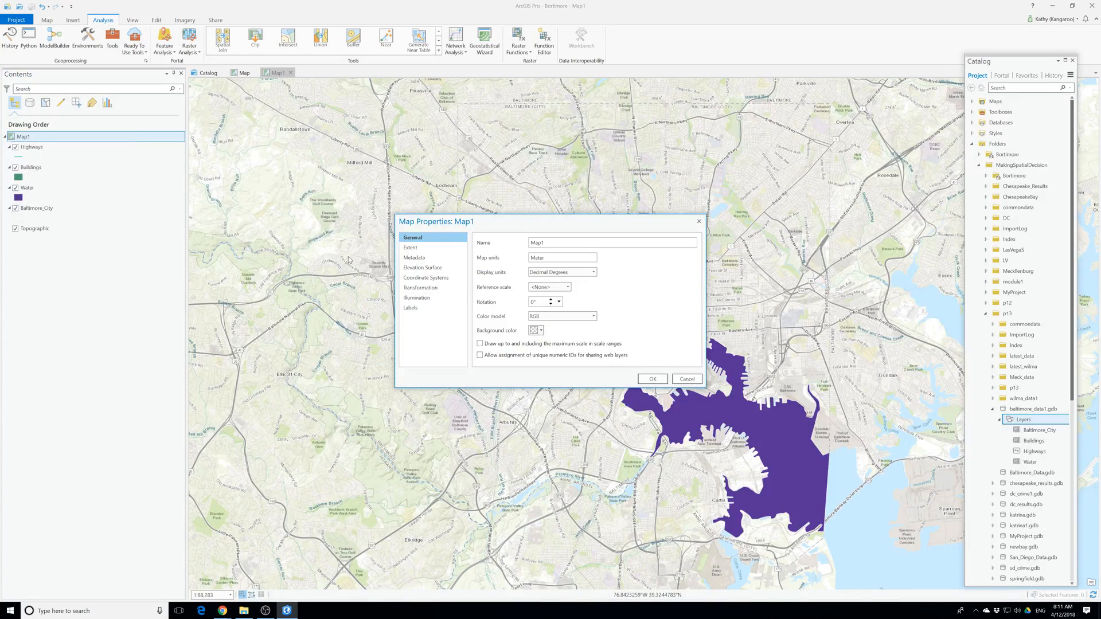
pyautogui.click(426, 278)
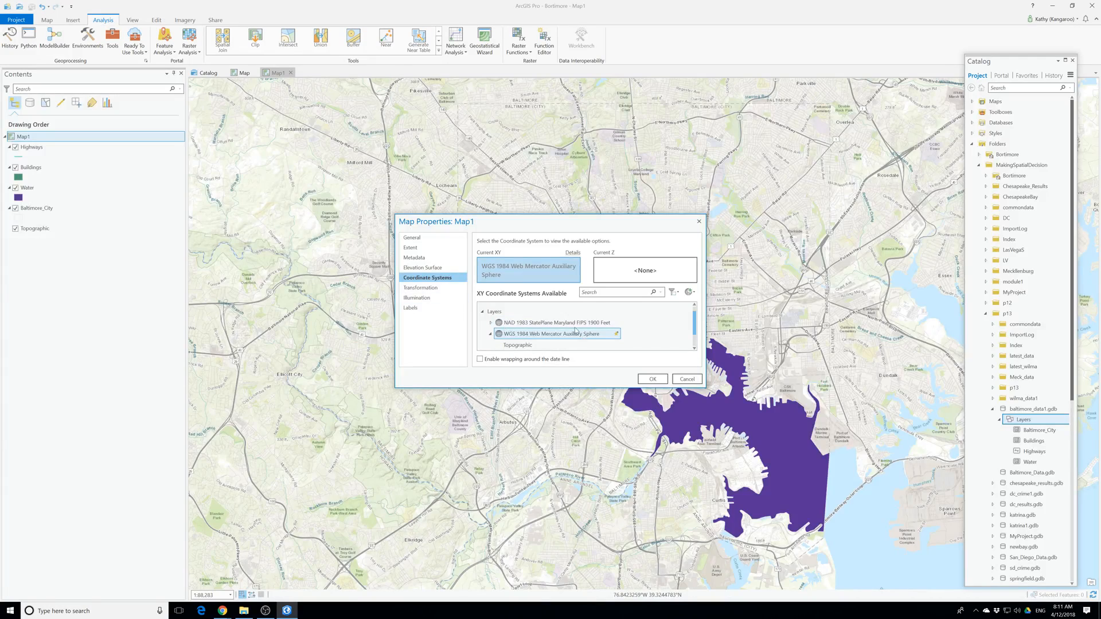
pyautogui.click(699, 221)
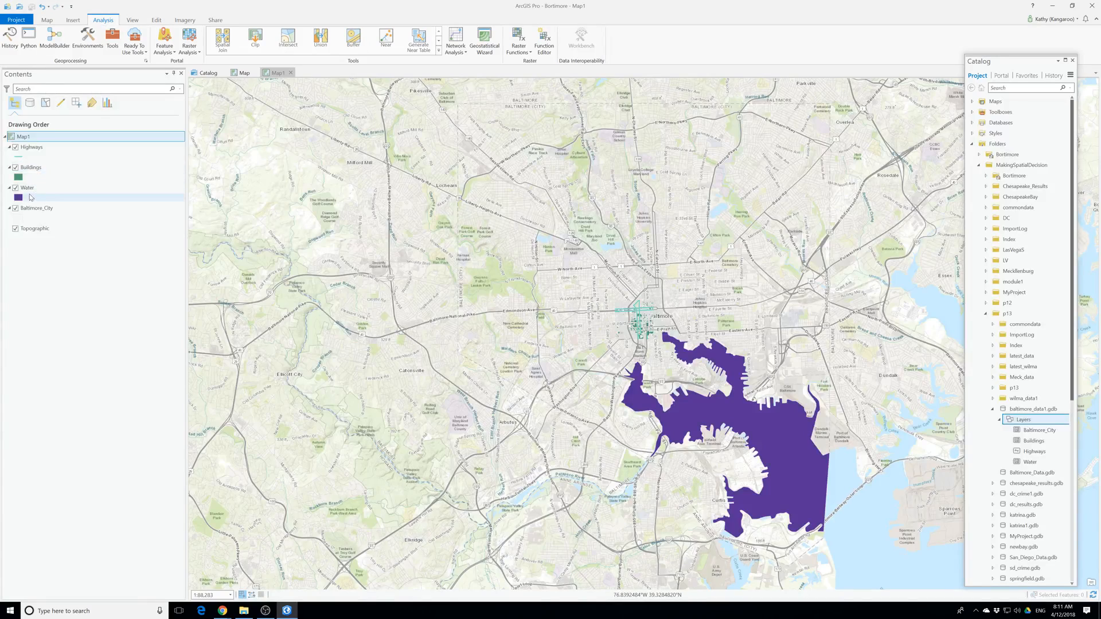
# Examine the Highways layer's source properties, including its projected coordinate system and projection details.
pyautogui.rightClick(33, 152)
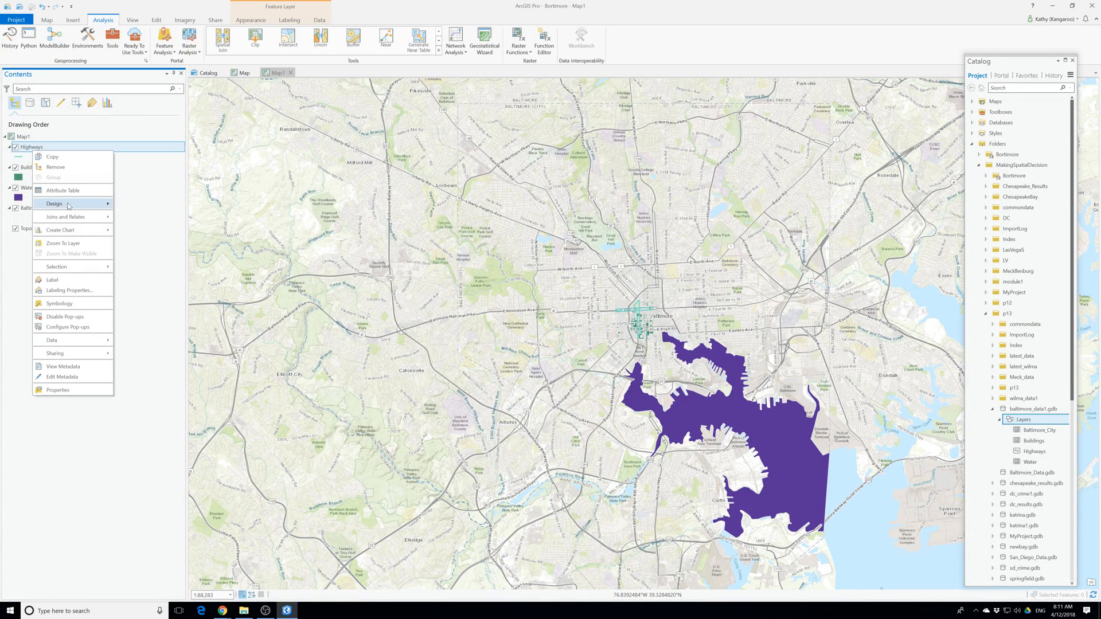
pyautogui.click(58, 390)
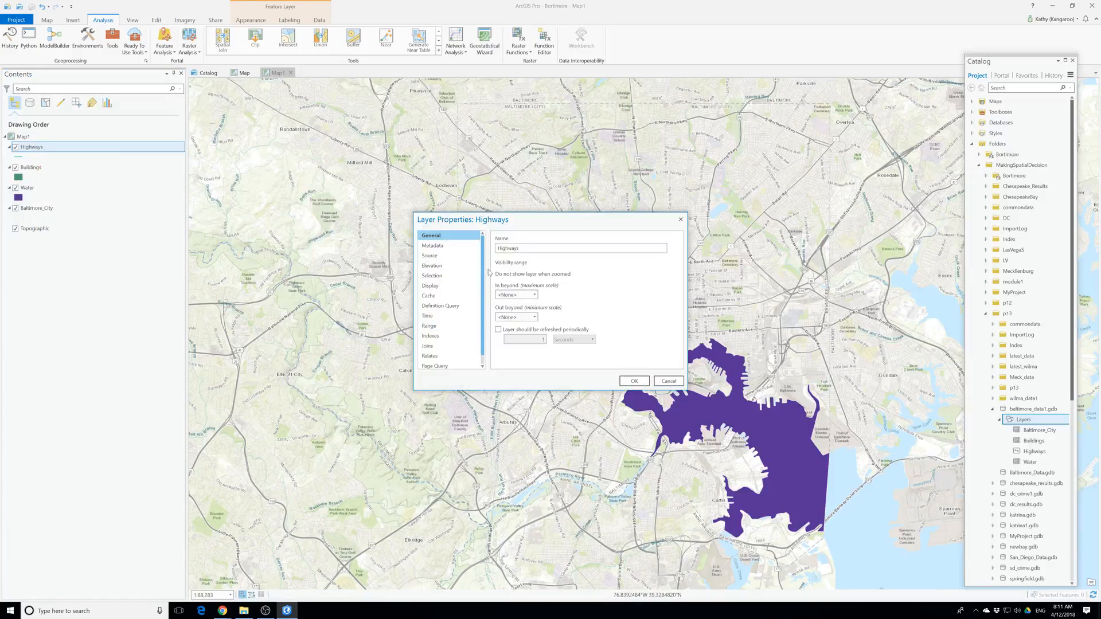
pyautogui.click(430, 256)
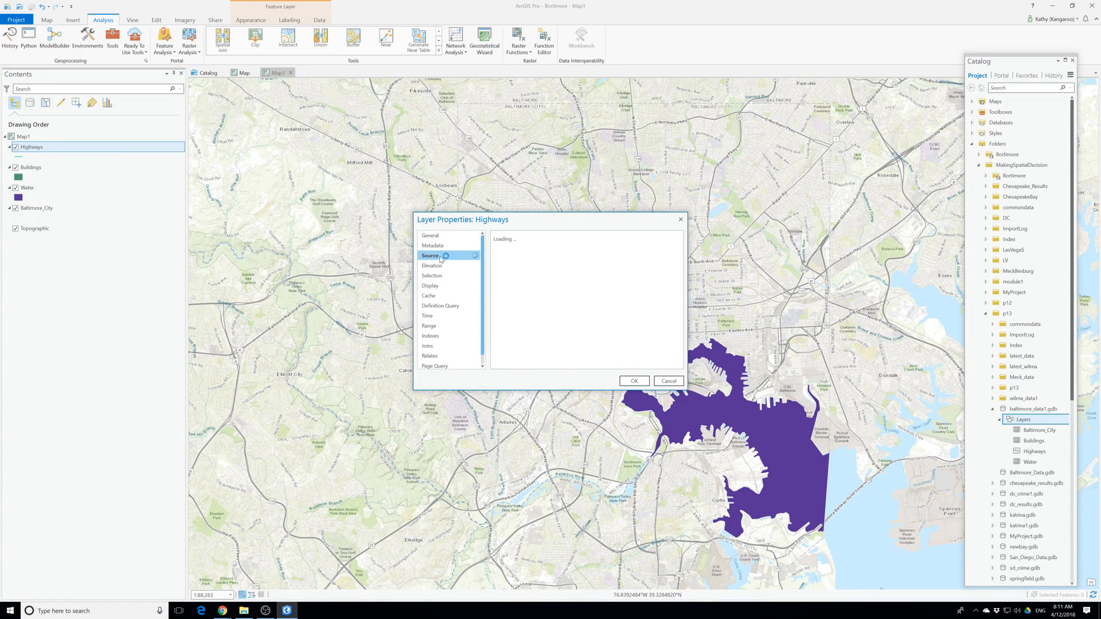
pyautogui.scroll(-2, 549, 342)
pyautogui.click(523, 348)
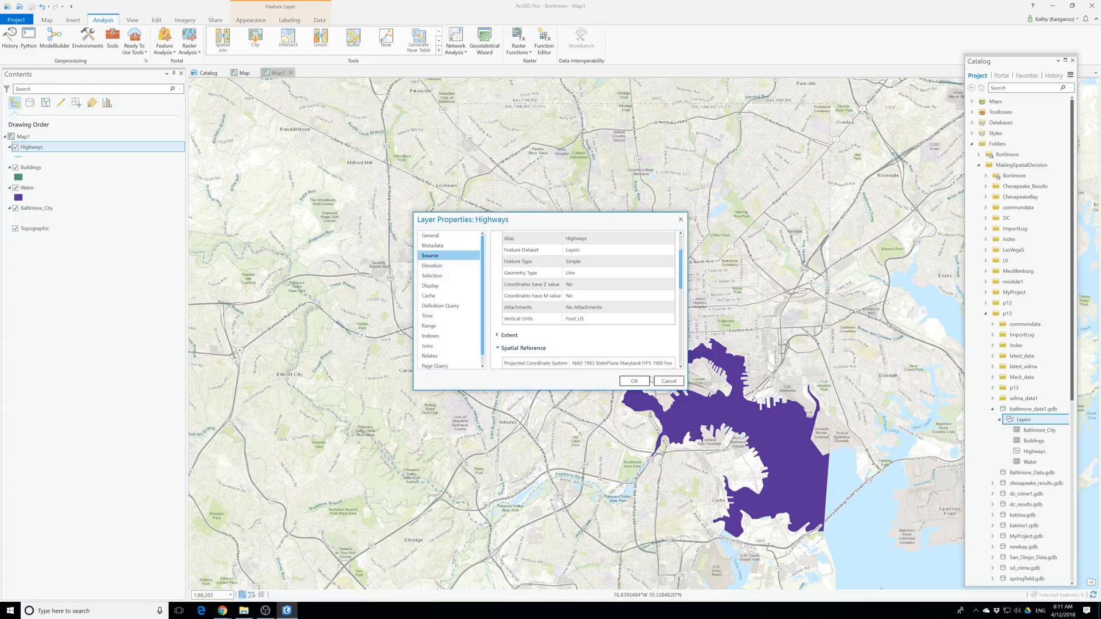
pyautogui.moveTo(684, 388); pyautogui.dragTo(875, 533)
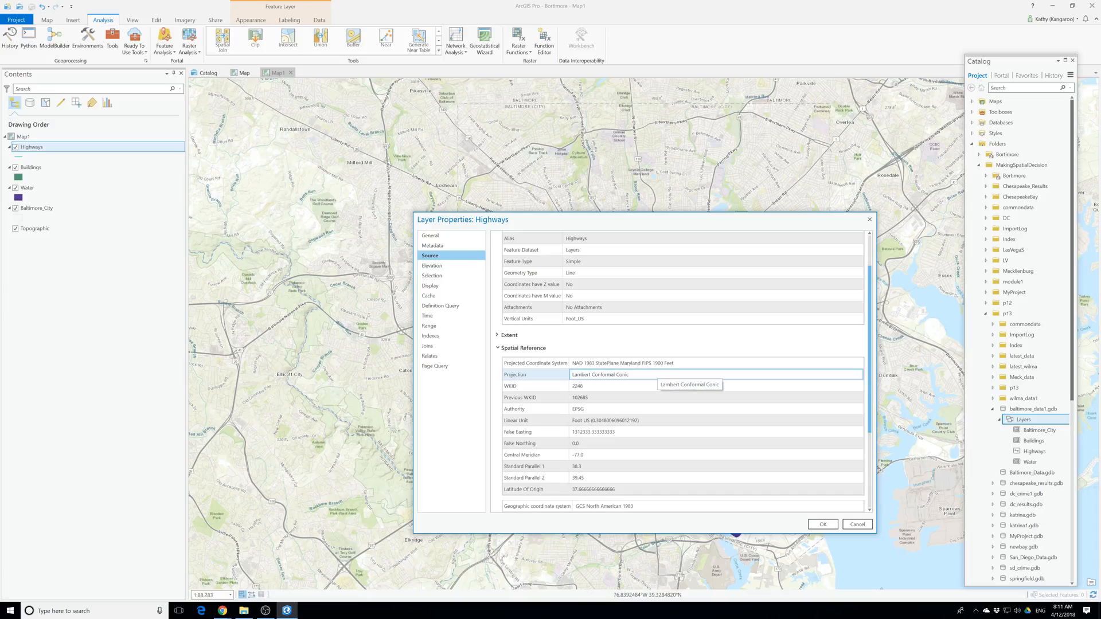
pyautogui.click(659, 373)
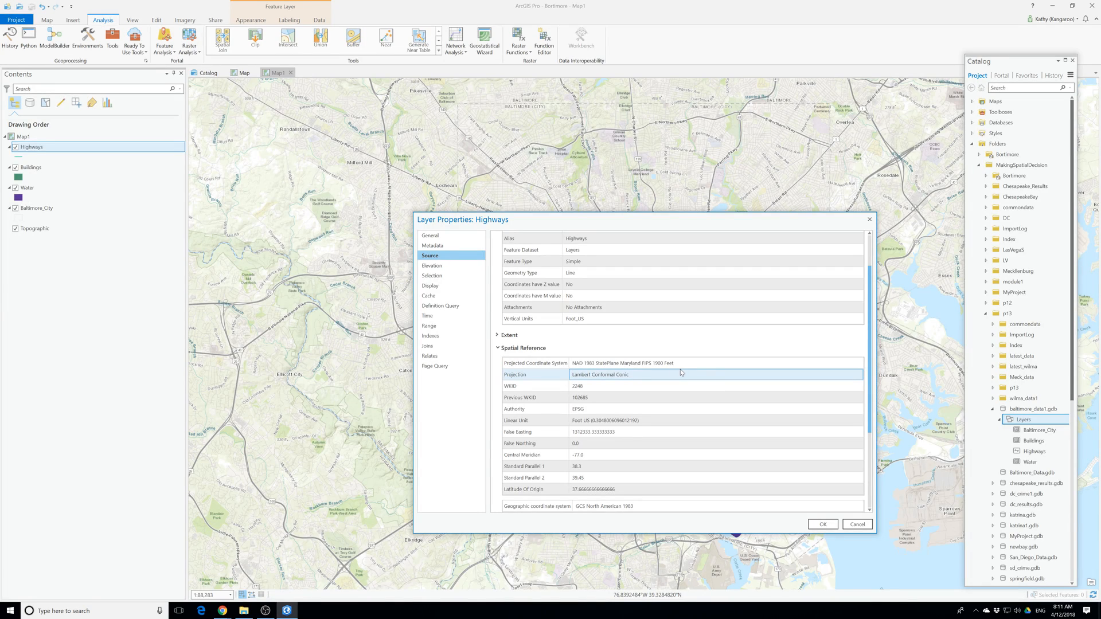
pyautogui.click(682, 373)
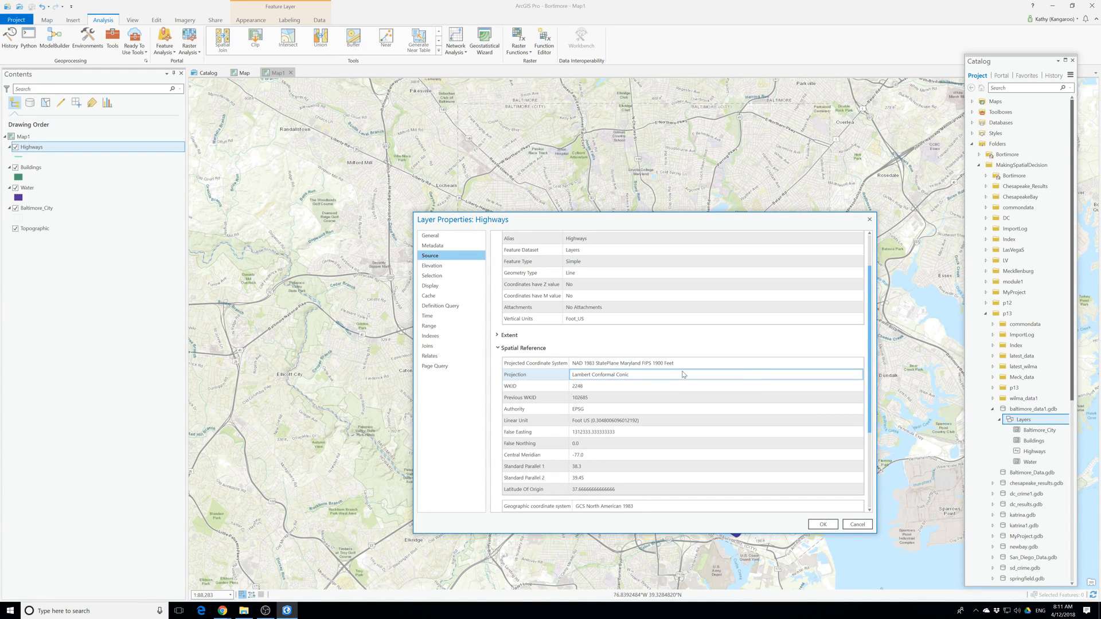
pyautogui.click(736, 322)
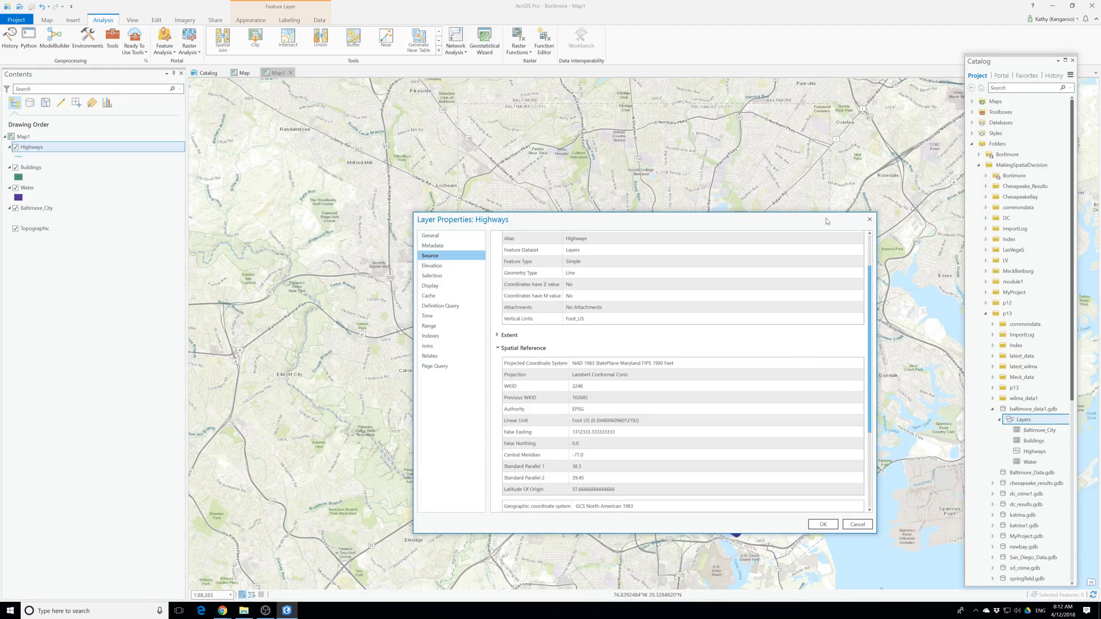
pyautogui.click(870, 220)
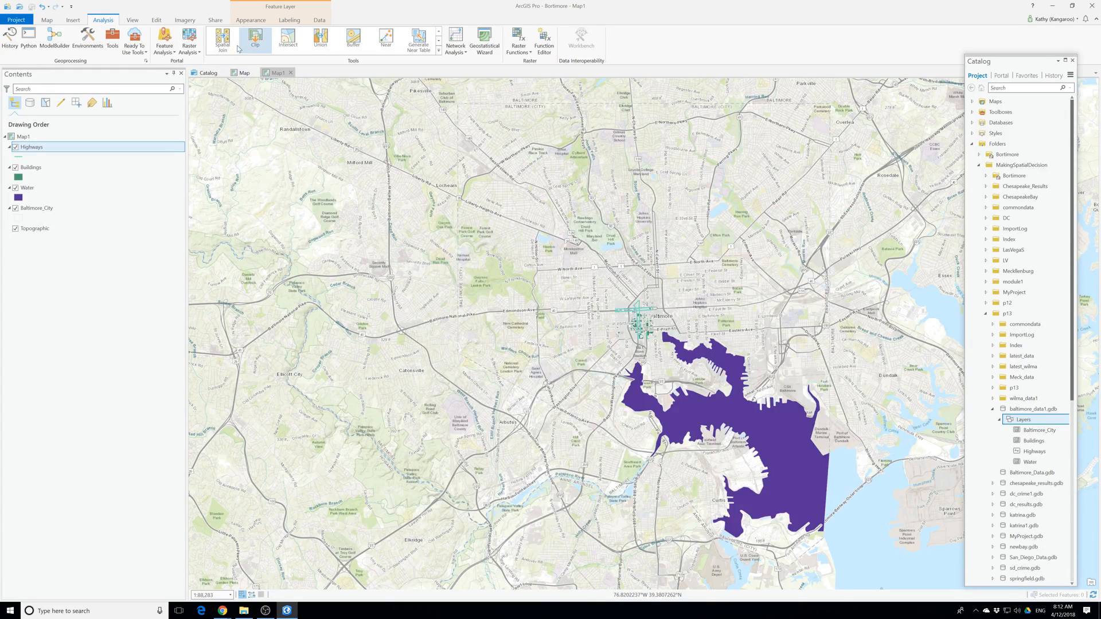
# Check the current and scratch workspaces in the geoprocessing environments and show the geodatabase under the project's databases.
pyautogui.click(87, 41)
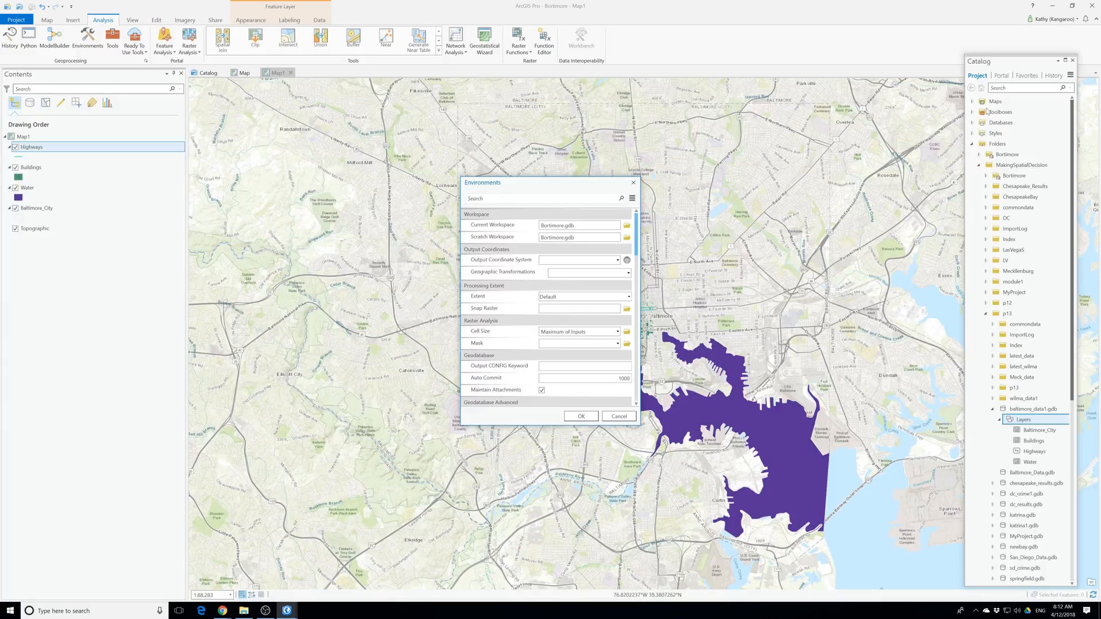
pyautogui.click(619, 416)
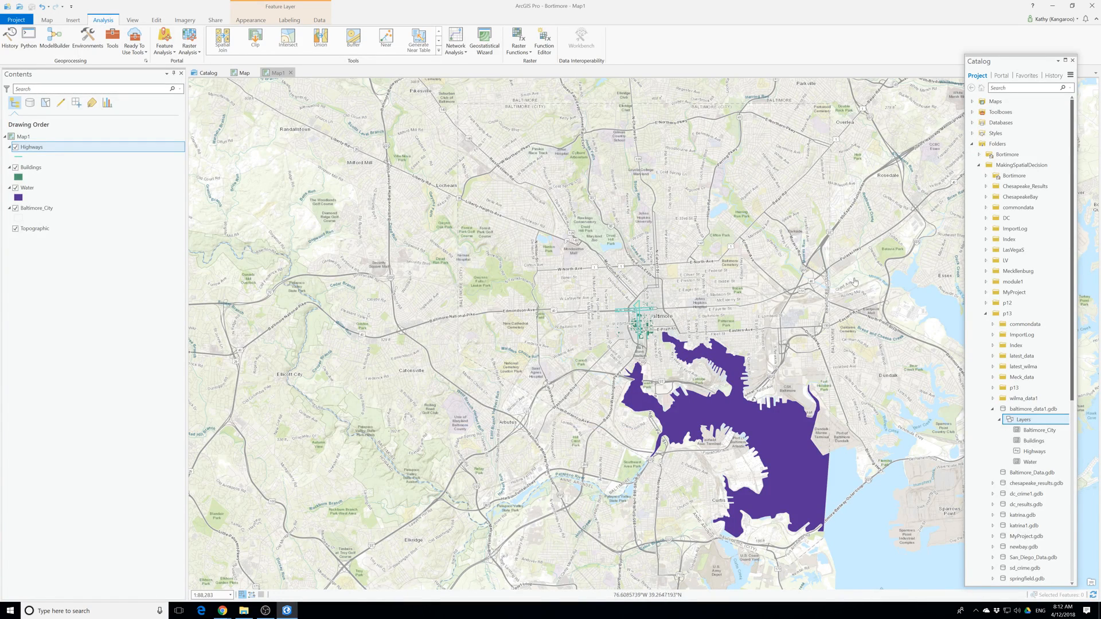
pyautogui.click(973, 123)
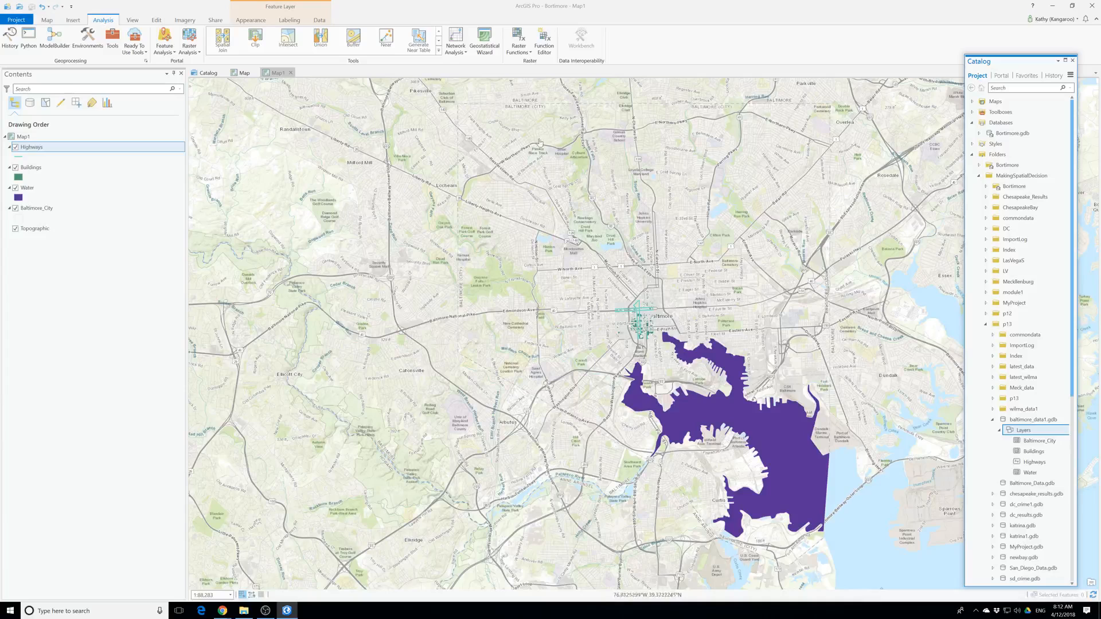
# Set the geoprocessing environment's output coordinate system to NAD_1983_StatePlane_Maryland_FIPS_1900_Feet.
pyautogui.click(88, 39)
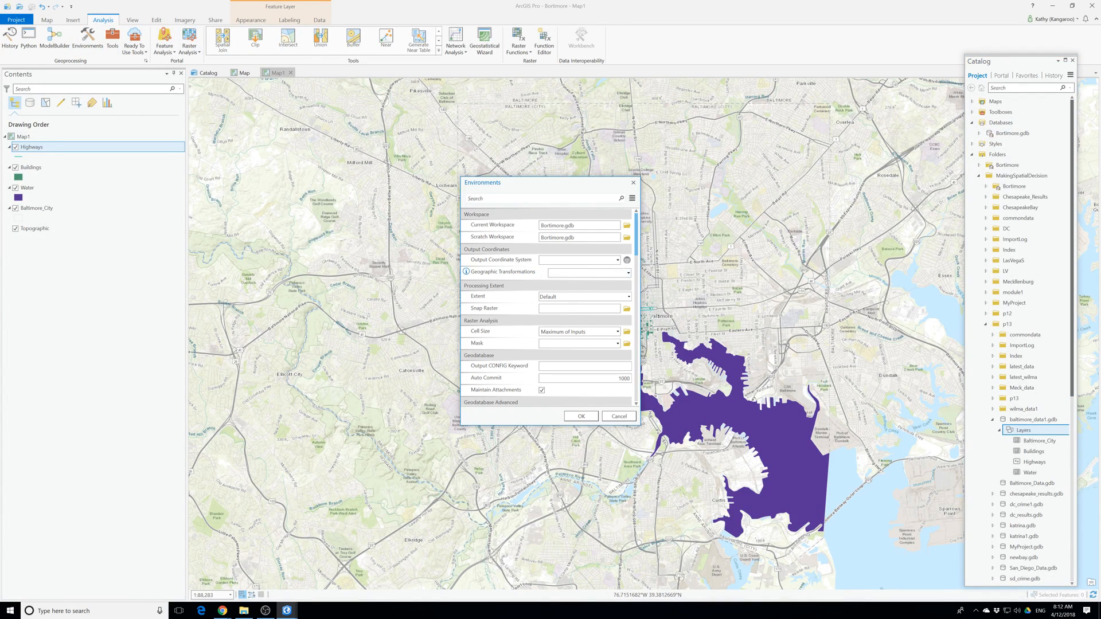
pyautogui.click(618, 260)
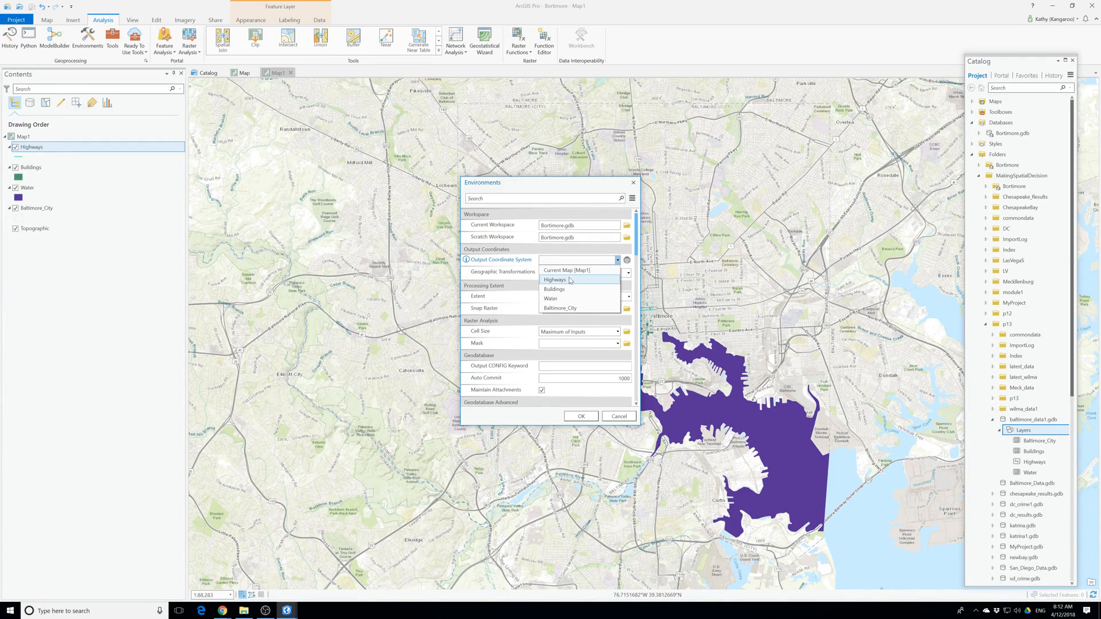
pyautogui.click(612, 273)
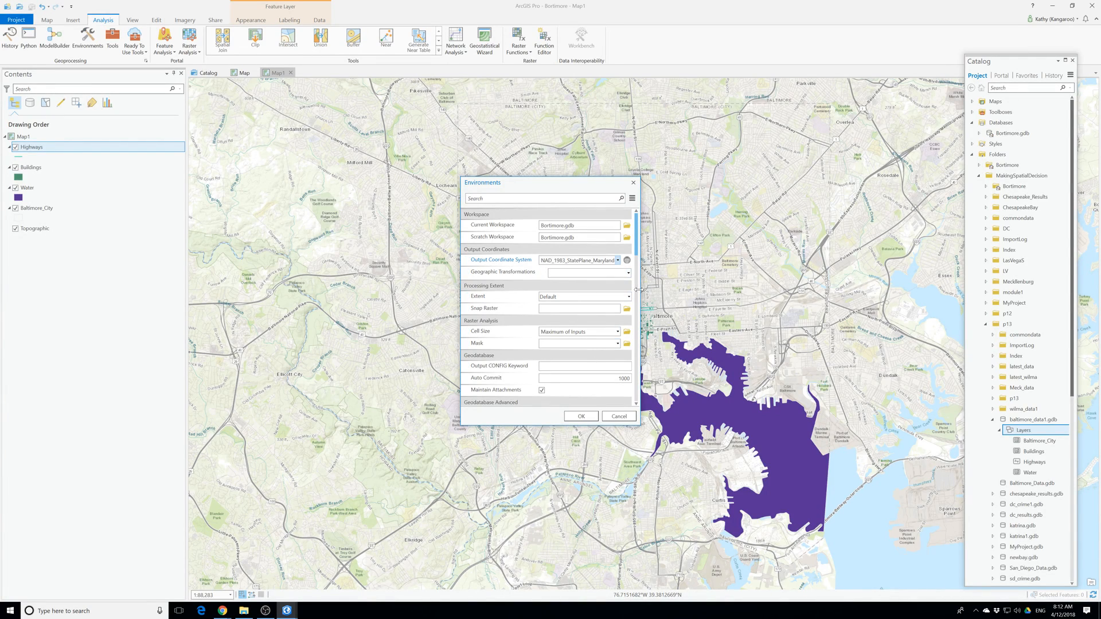
pyautogui.moveTo(639, 292); pyautogui.dragTo(860, 324)
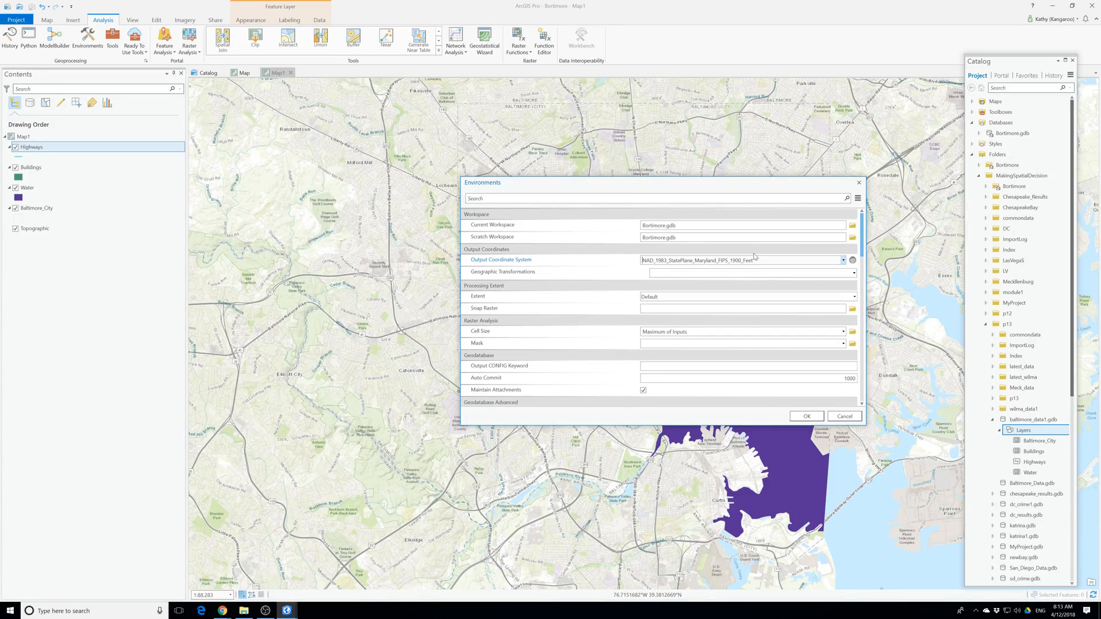
pyautogui.click(818, 415)
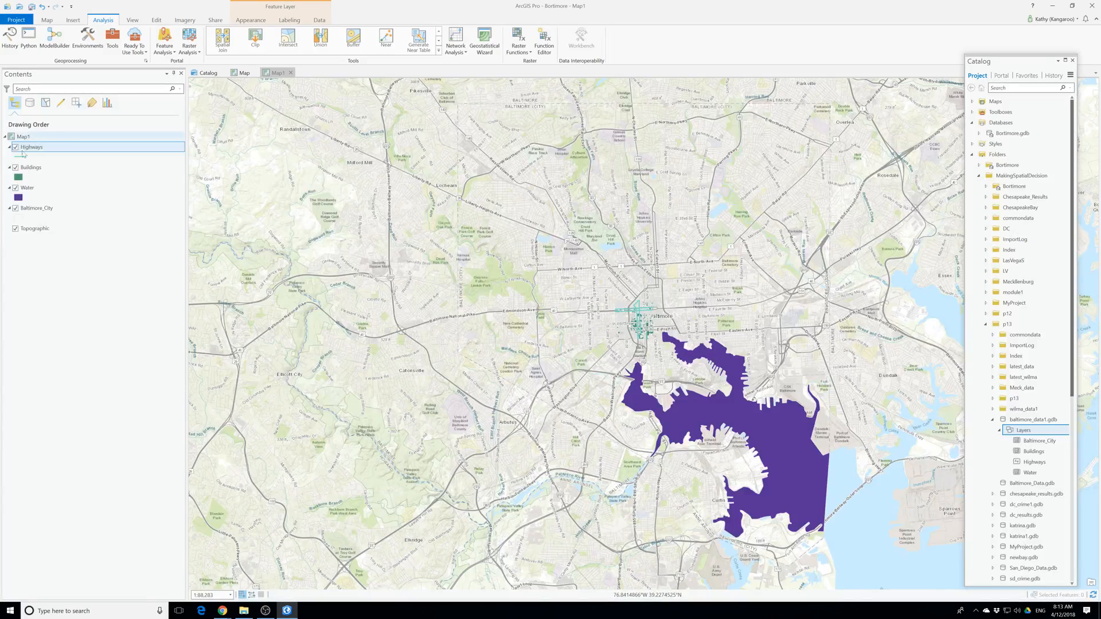
# Set the geoprocessing environment's processing extent to match the Baltimore_City layer.
pyautogui.click(88, 39)
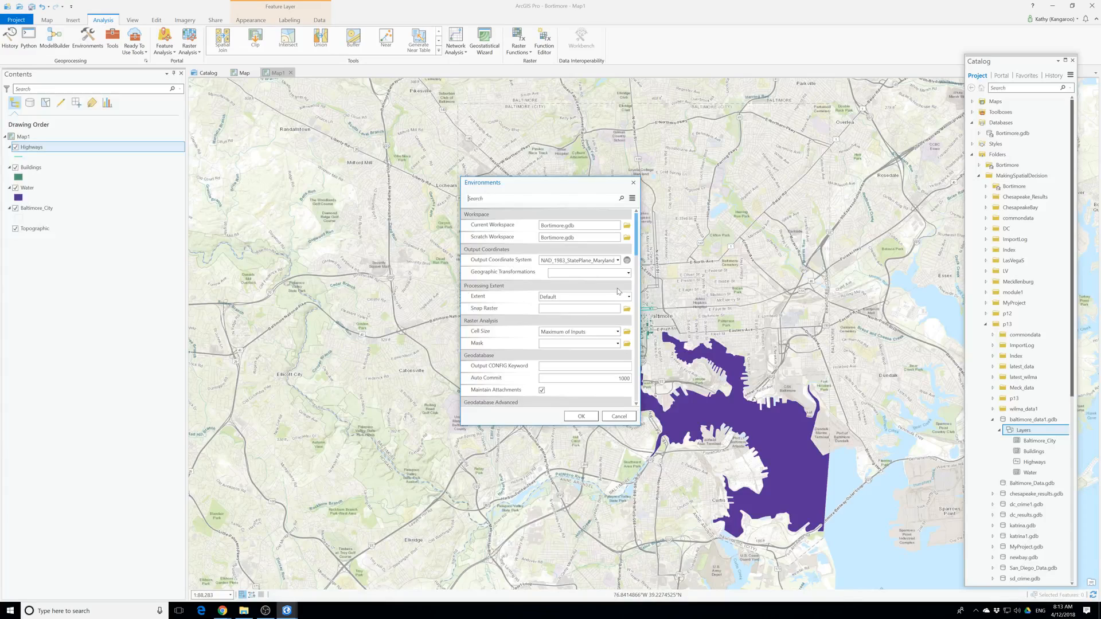
pyautogui.click(625, 297)
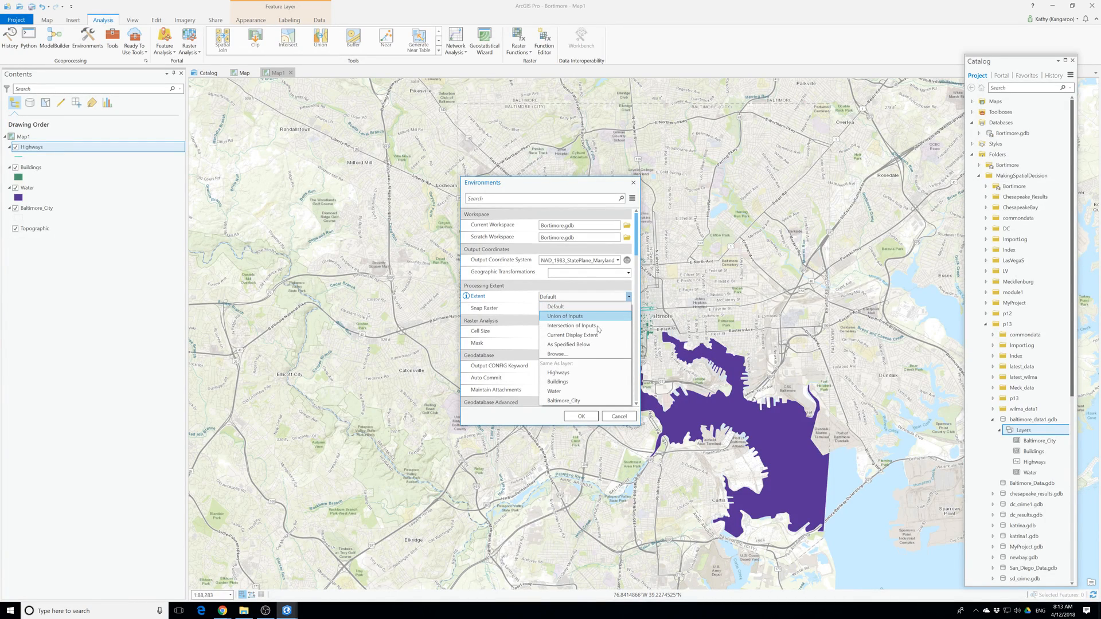
pyautogui.click(573, 395)
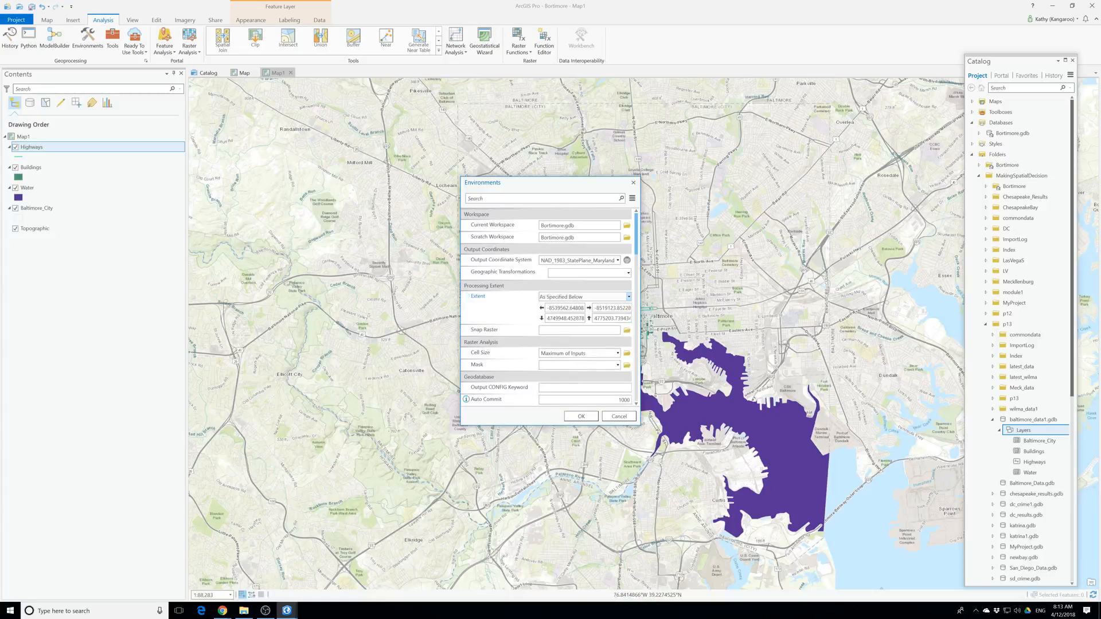
pyautogui.moveTo(640, 424); pyautogui.dragTo(788, 484)
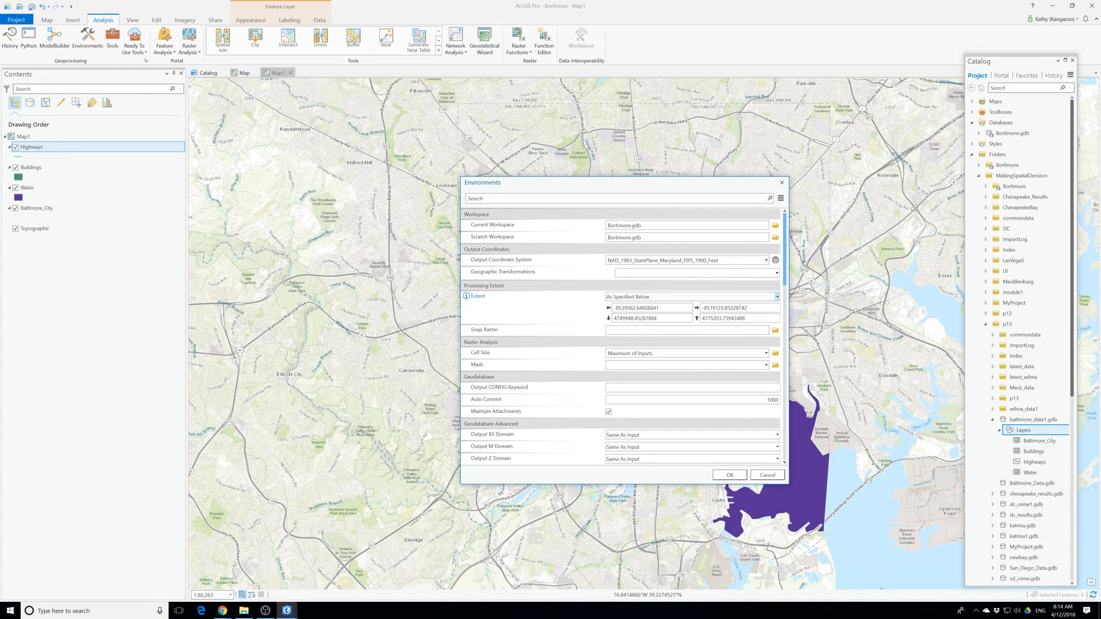
pyautogui.click(729, 475)
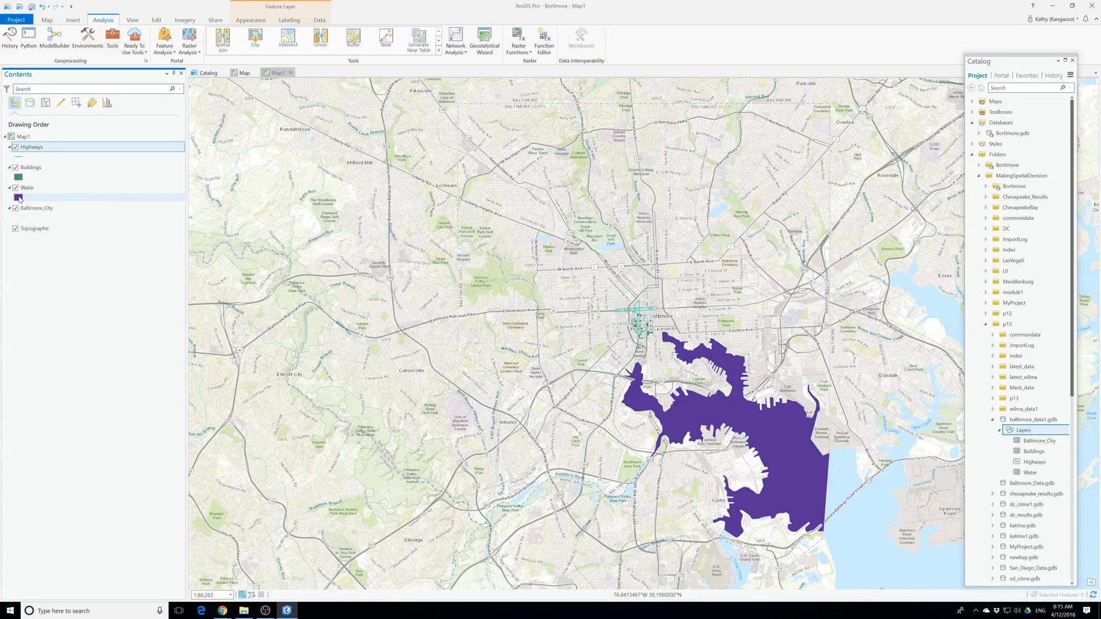
# Recolor the layer symbols, giving Water a blue fill, Buildings a gray fill and Highways a dark brown line.
pyautogui.rightClick(19, 198)
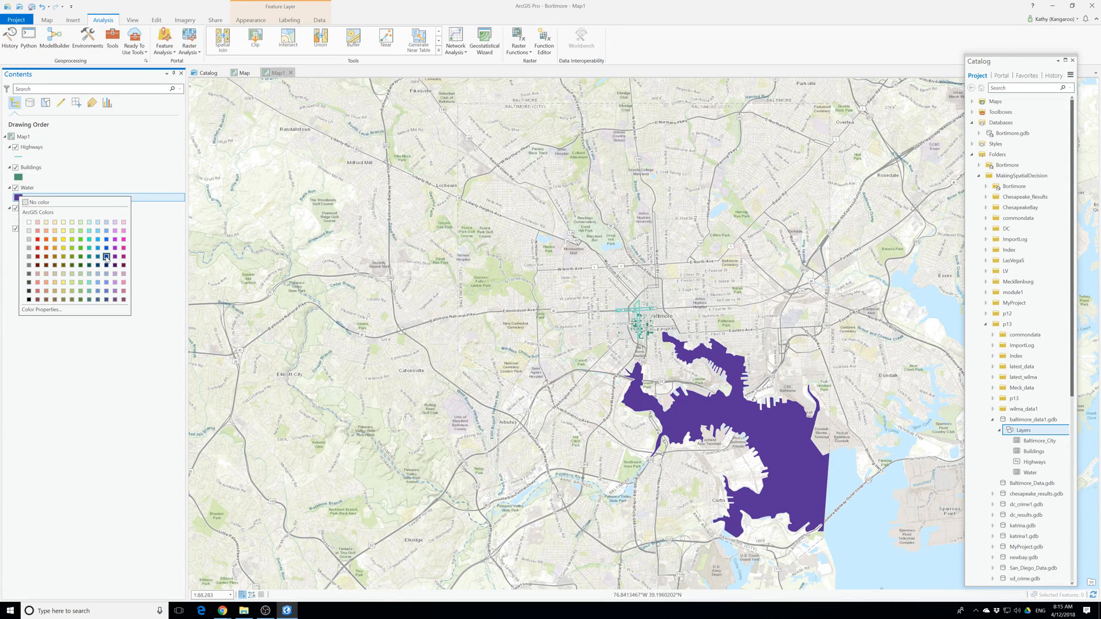
pyautogui.click(106, 257)
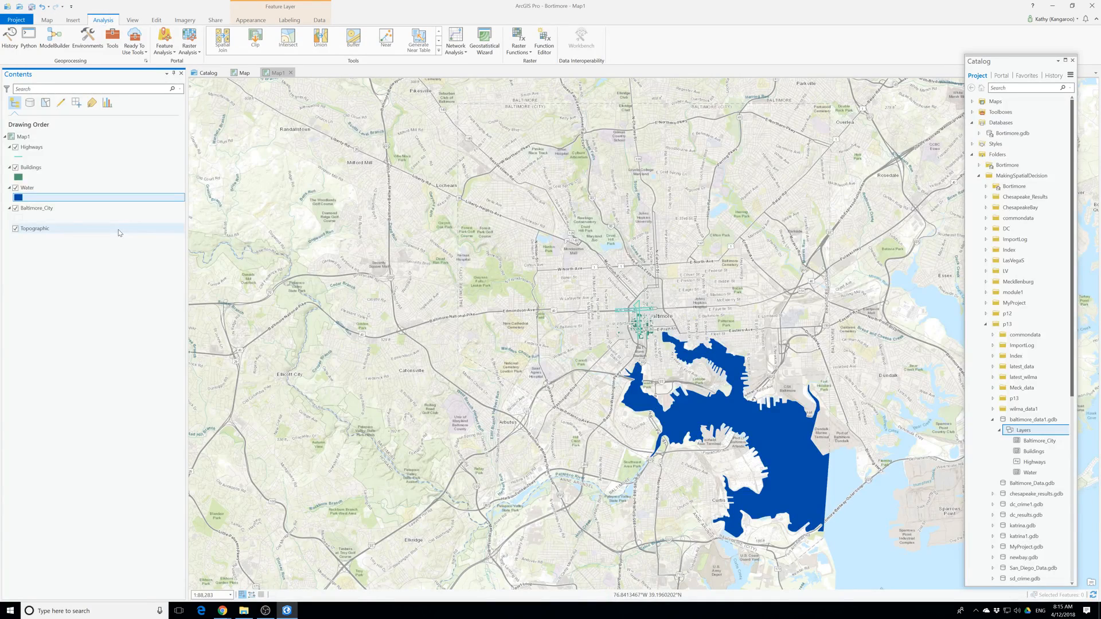
pyautogui.rightClick(19, 179)
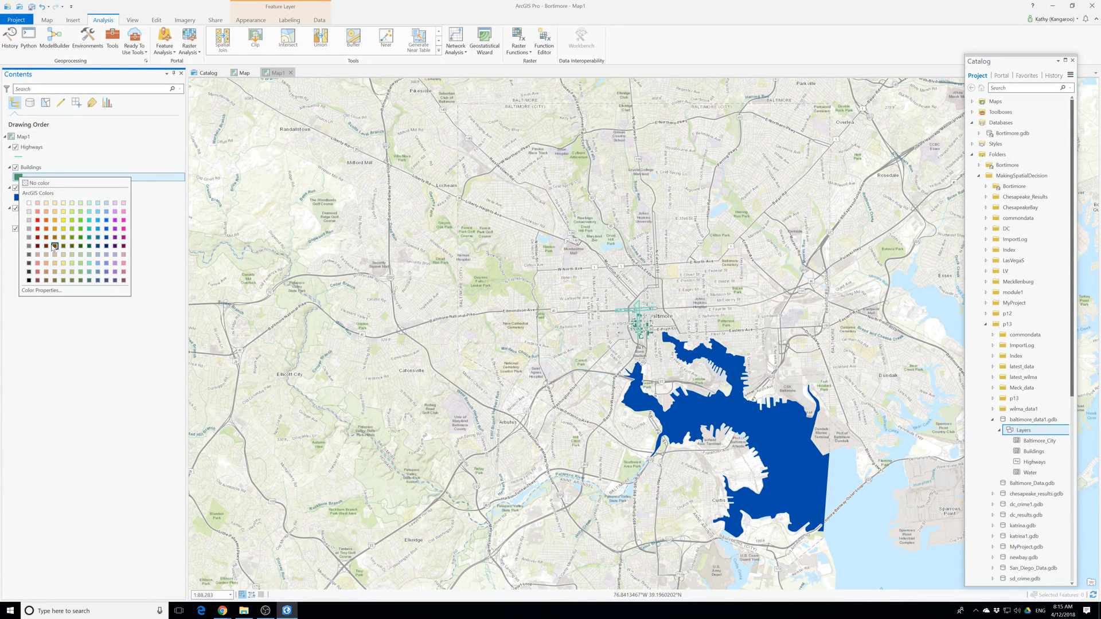
pyautogui.click(55, 246)
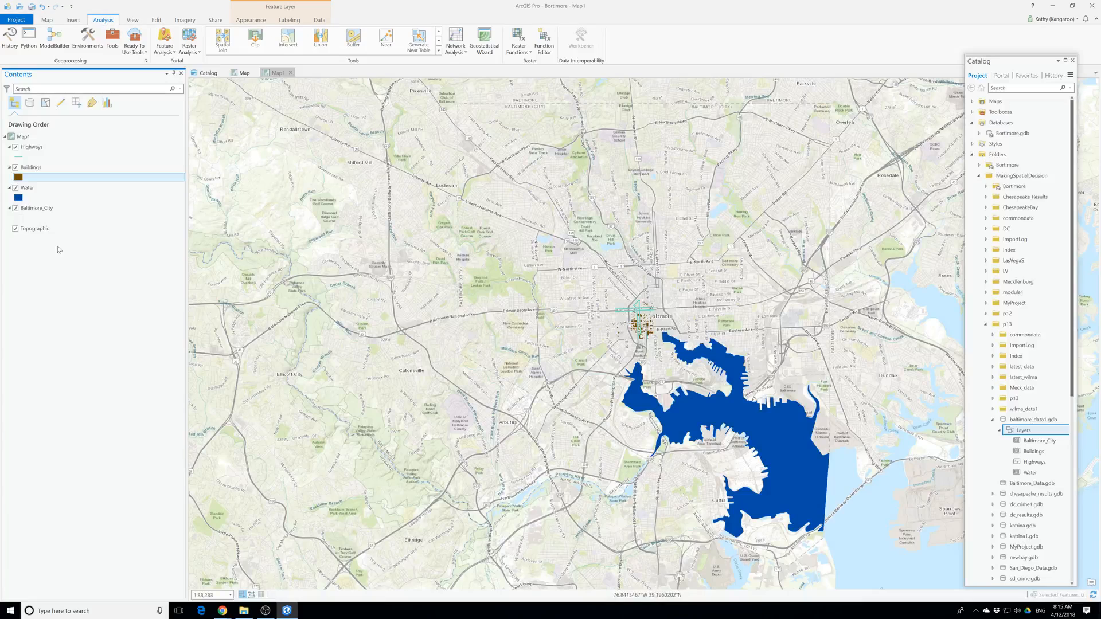
pyautogui.rightClick(19, 178)
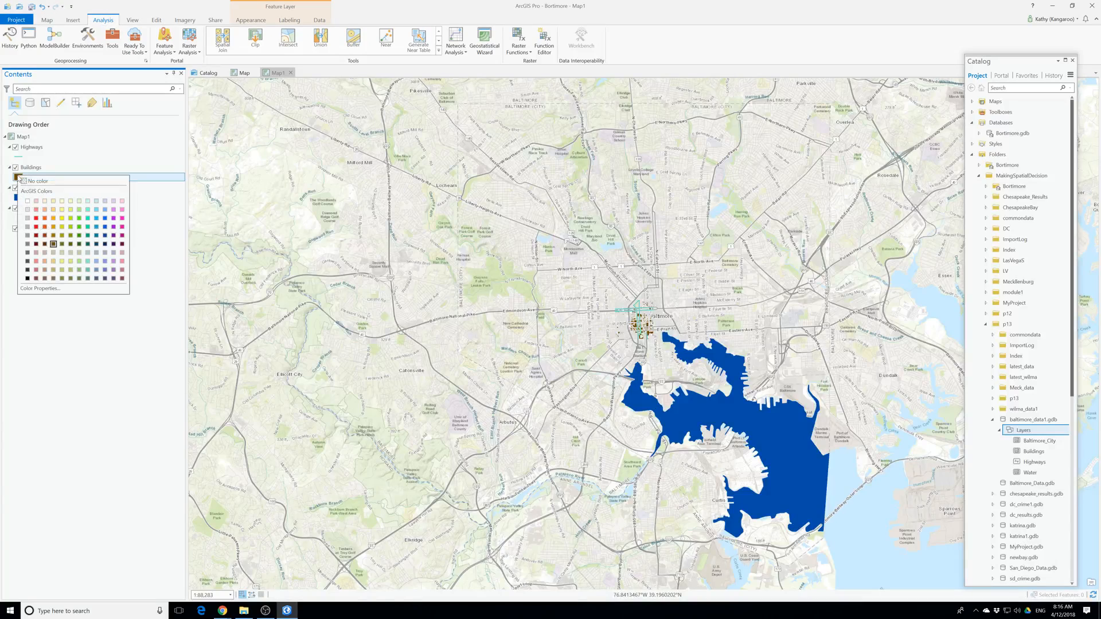
pyautogui.click(27, 226)
pyautogui.rightClick(20, 156)
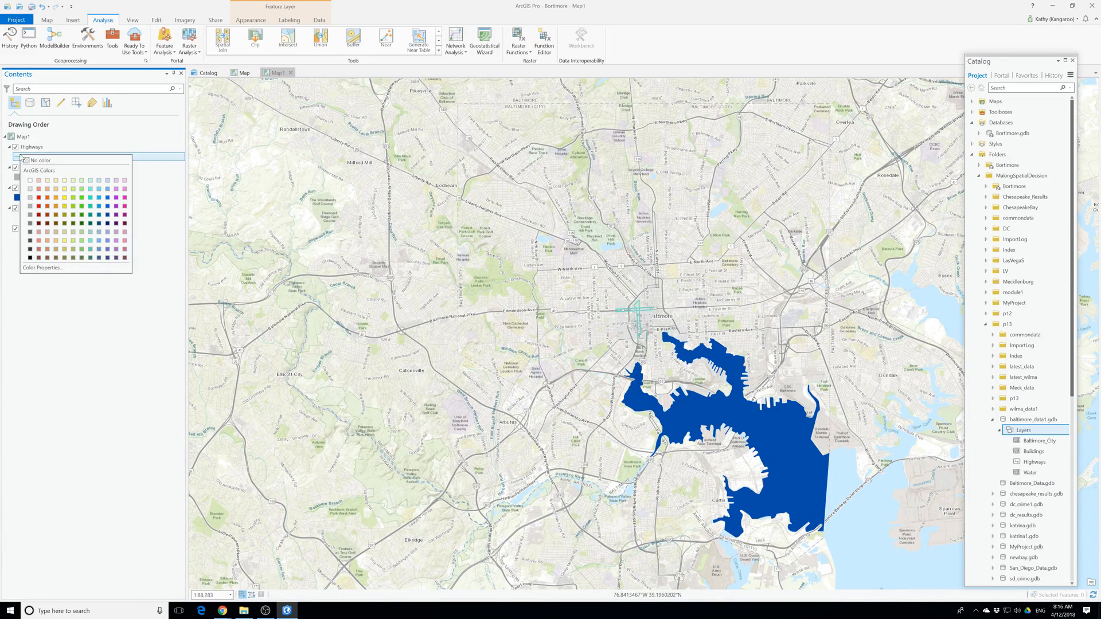
pyautogui.click(47, 223)
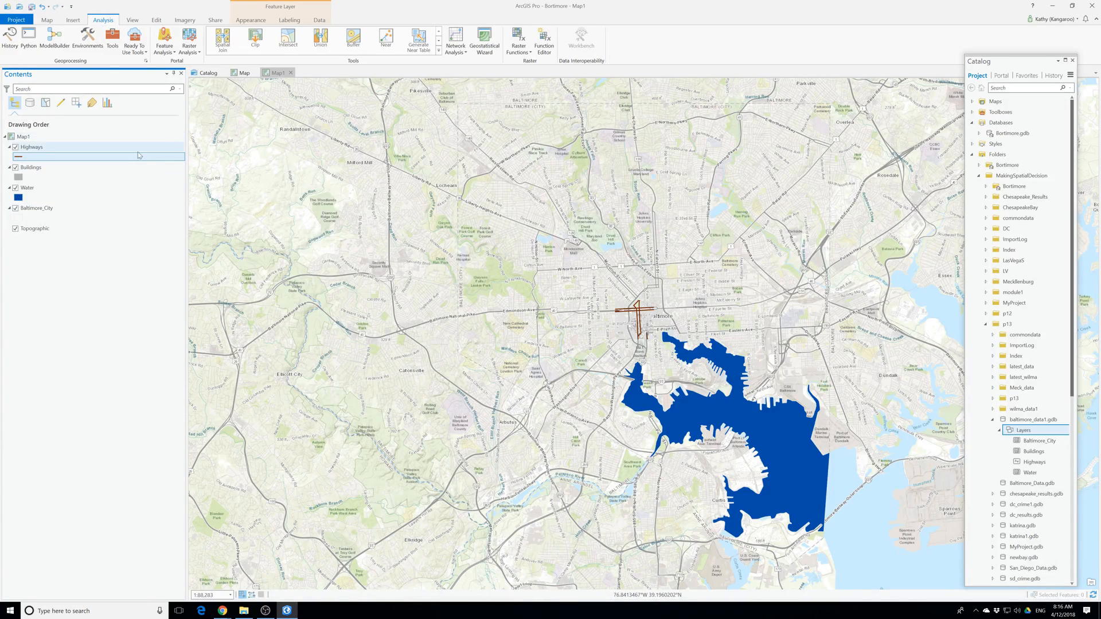
# Change the map's basemap to Imagery with Labels.
pyautogui.click(47, 20)
pyautogui.click(140, 43)
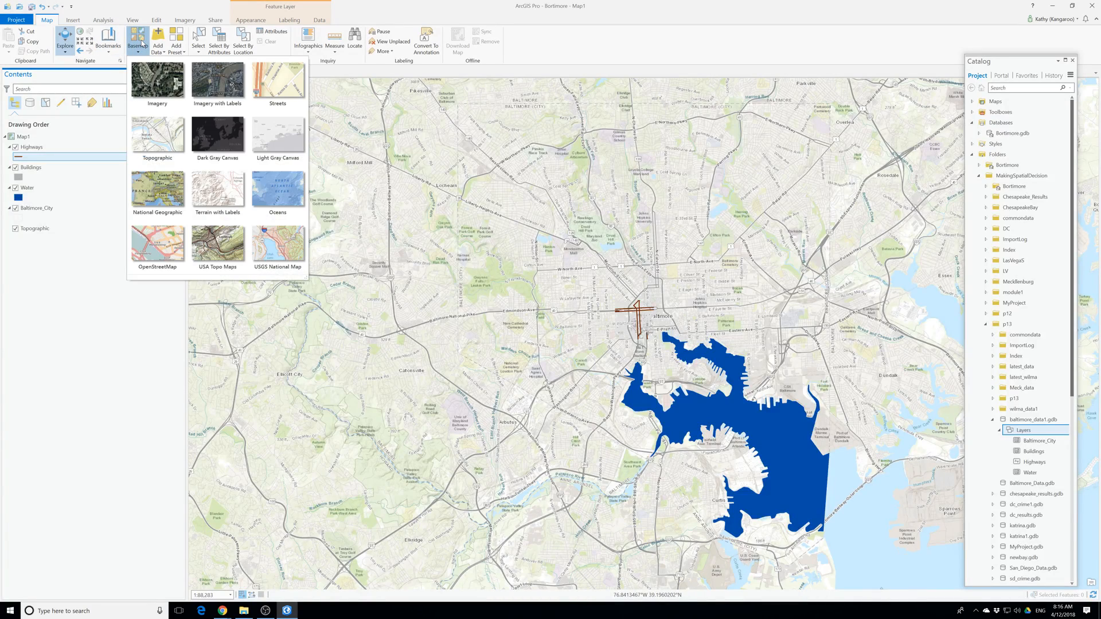
pyautogui.click(224, 98)
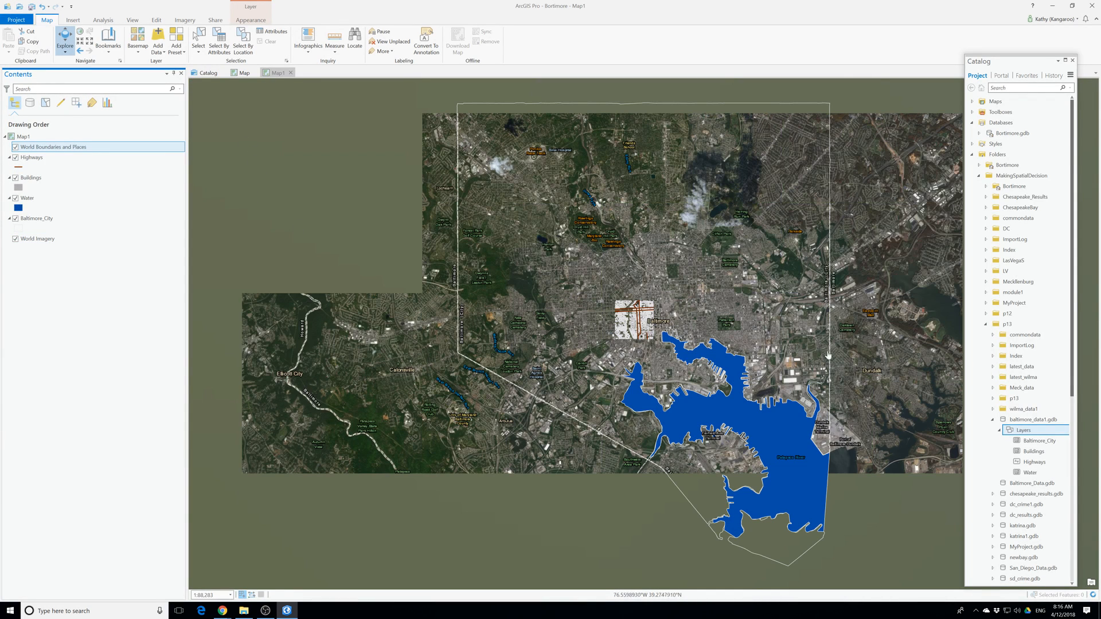
pyautogui.moveTo(677, 355); pyautogui.dragTo(507, 337)
pyautogui.scroll(2, 506, 337)
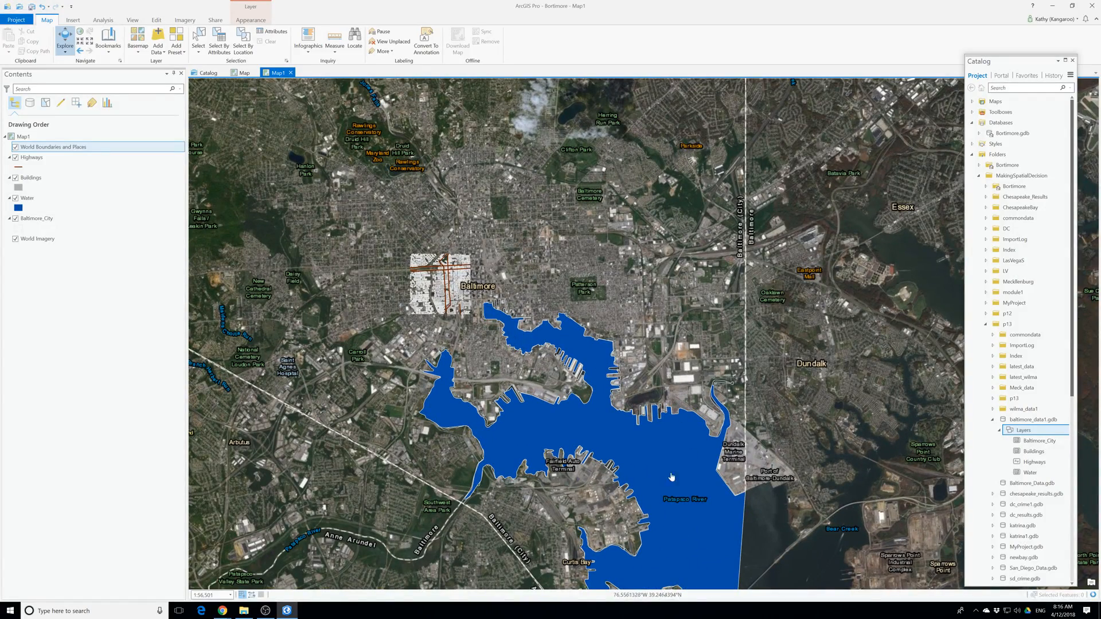
pyautogui.scroll(-3, 665, 465)
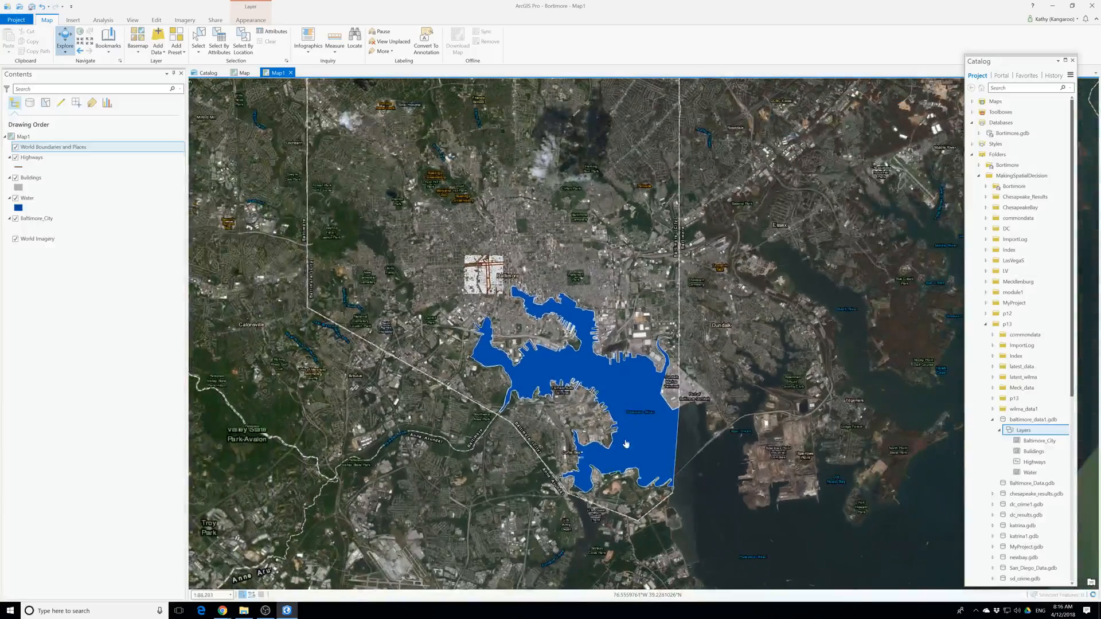
pyautogui.scroll(-2, 625, 436)
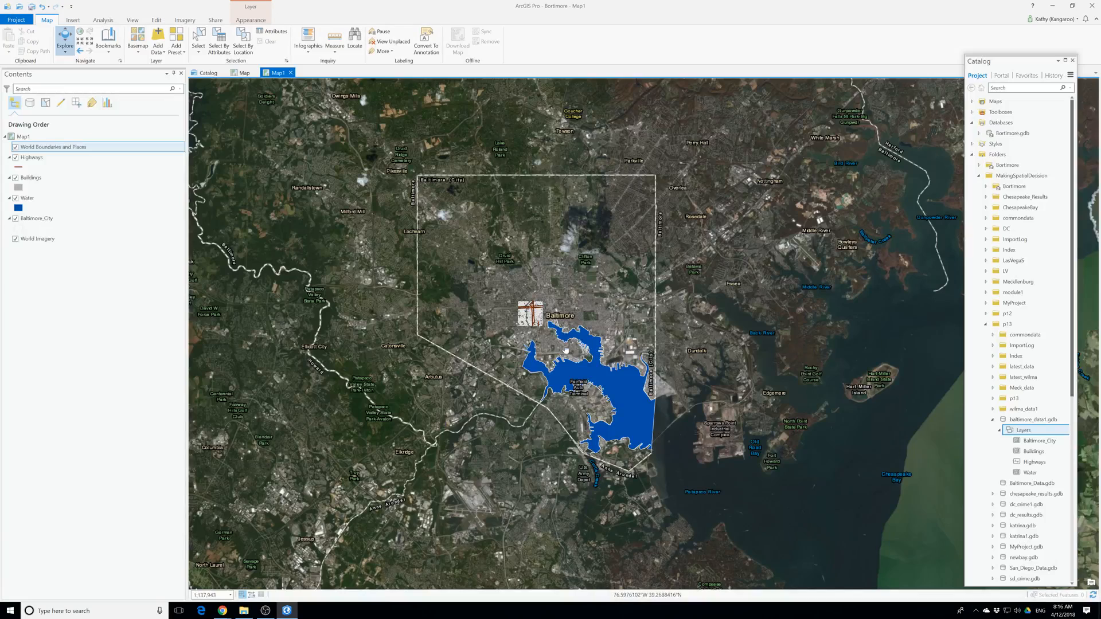
# Search the geoprocessing tools for "create las" and open the Create LAS Dataset tool.
pyautogui.click(103, 20)
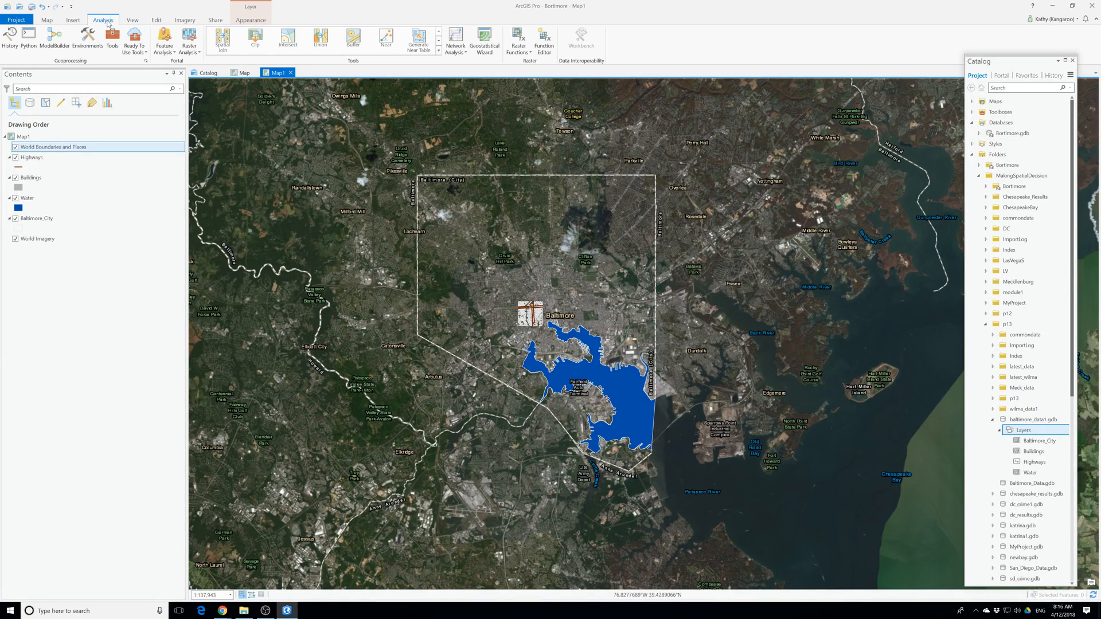
pyautogui.click(113, 40)
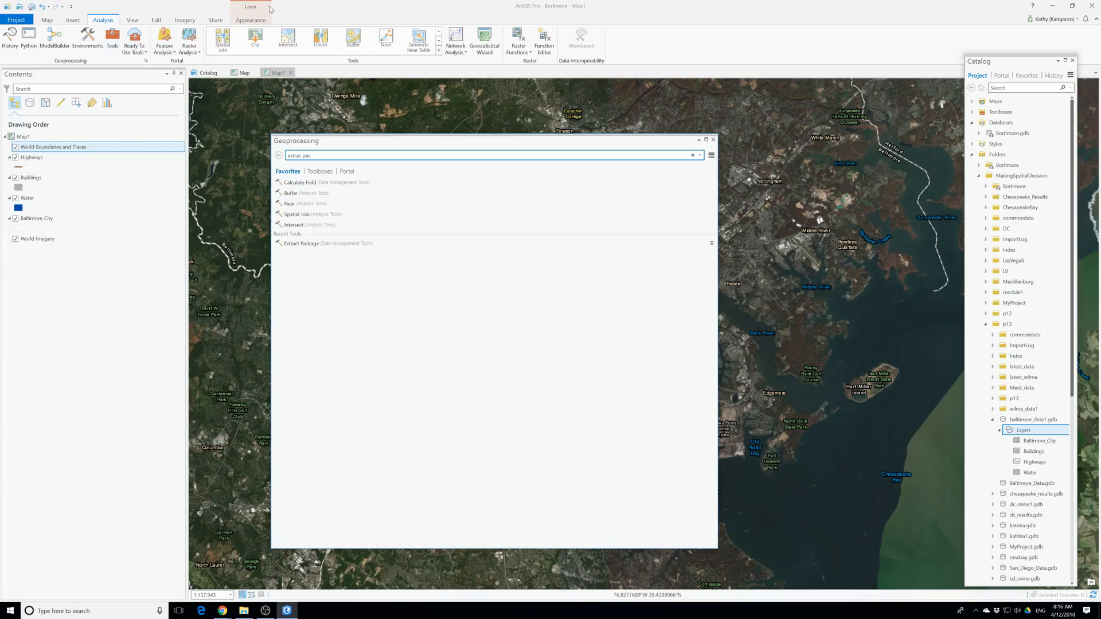
pyautogui.moveTo(321, 156); pyautogui.dragTo(256, 156)
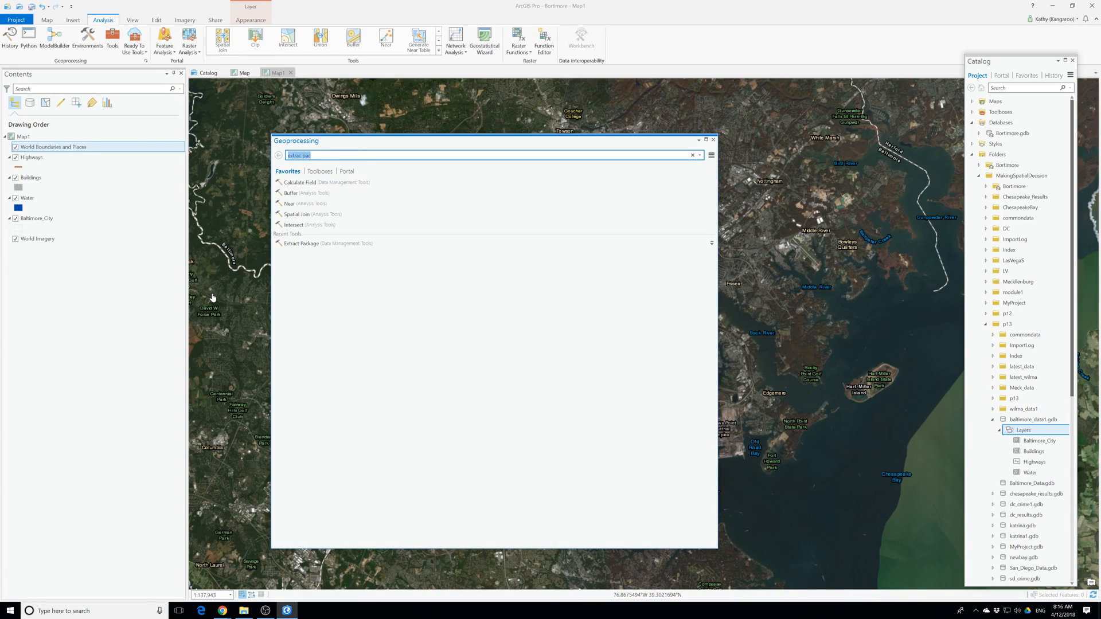
pyautogui.press('BackSpace')
pyautogui.write('las dataset')
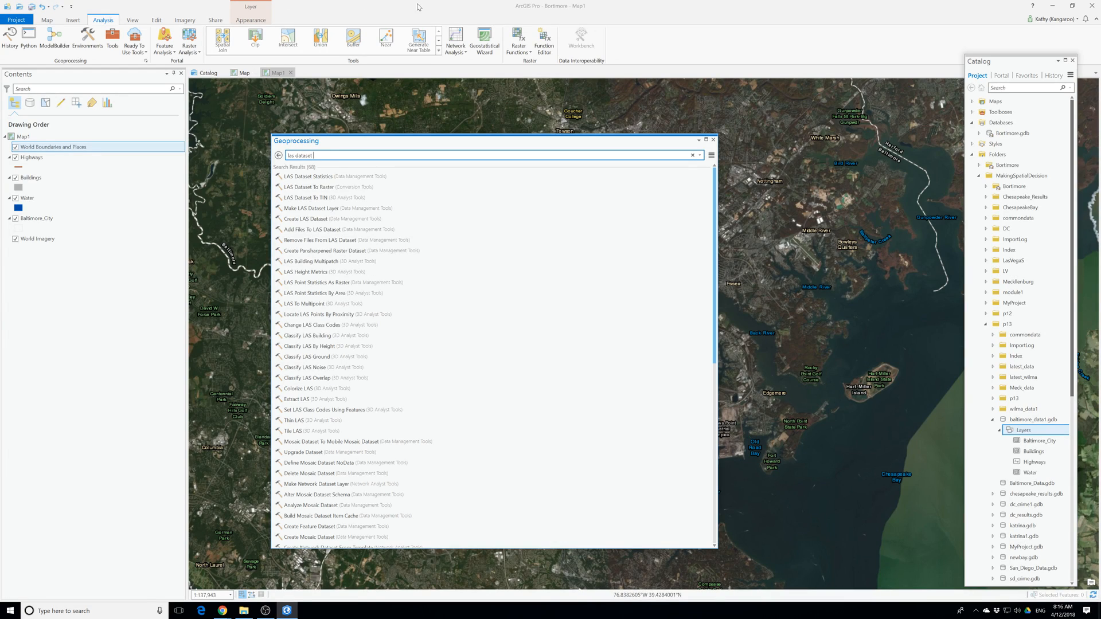
pyautogui.click(339, 240)
pyautogui.moveTo(314, 155); pyautogui.dragTo(271, 157)
pyautogui.write('create las')
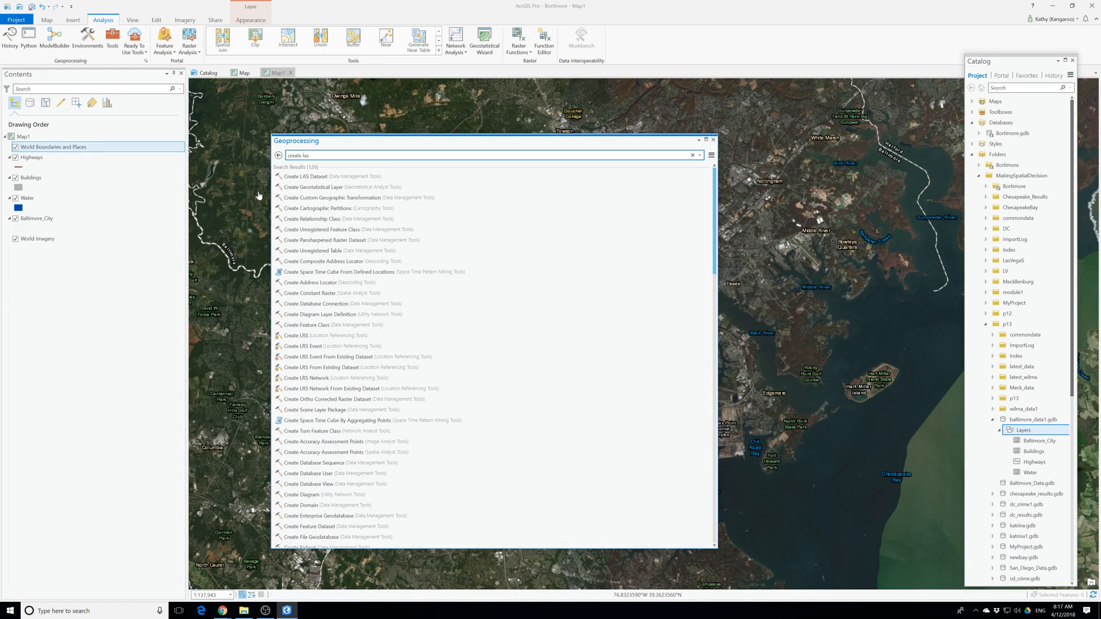
pyautogui.click(299, 176)
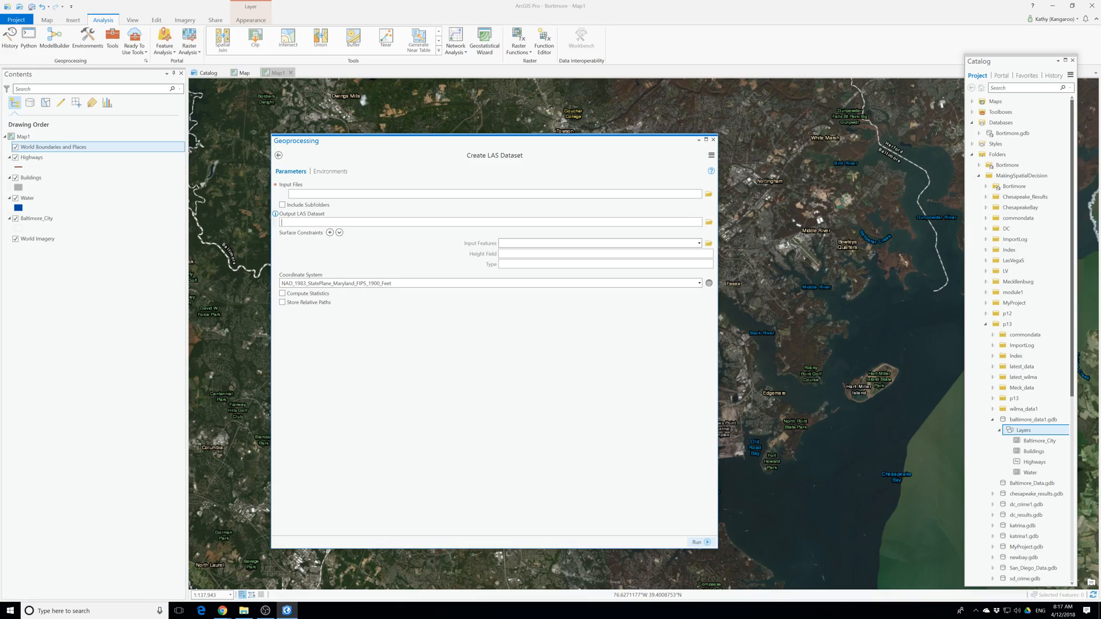
# Enable Compute Statistics and Store Relative Paths for the new LAS dataset.
pyautogui.click(709, 223)
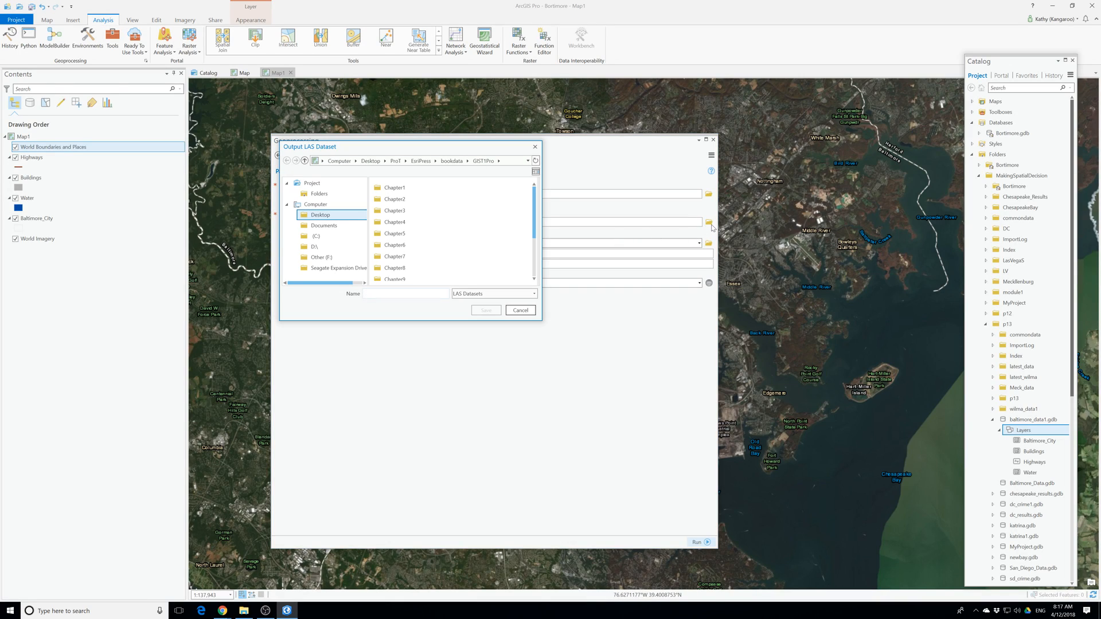
pyautogui.click(535, 147)
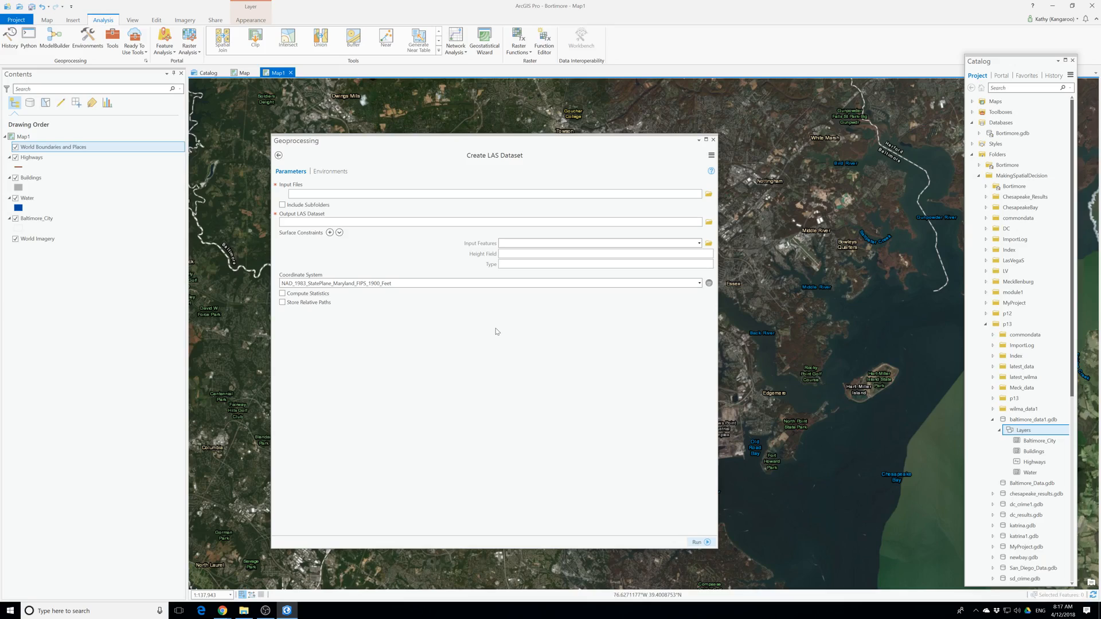
pyautogui.click(283, 302)
pyautogui.click(283, 321)
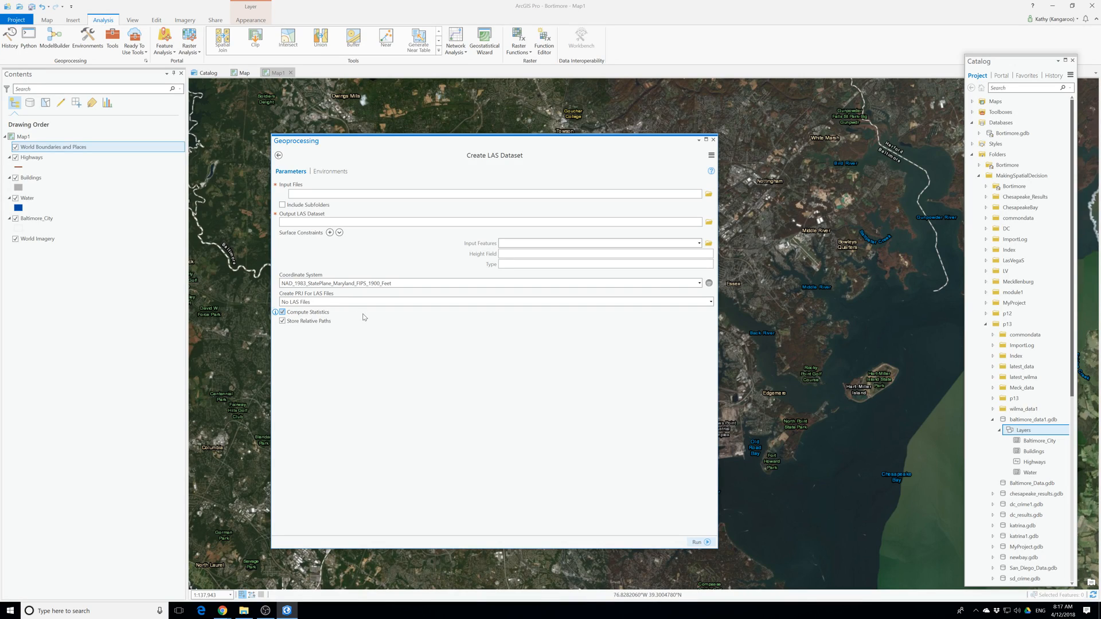
# Use MD_Baltimore_2008_1S1W.las from MakingSpatialDecision's commondata\userdata folder as the input file and run Create LAS Dataset.
pyautogui.click(709, 194)
pyautogui.moveTo(129, 9); pyautogui.dragTo(279, 67)
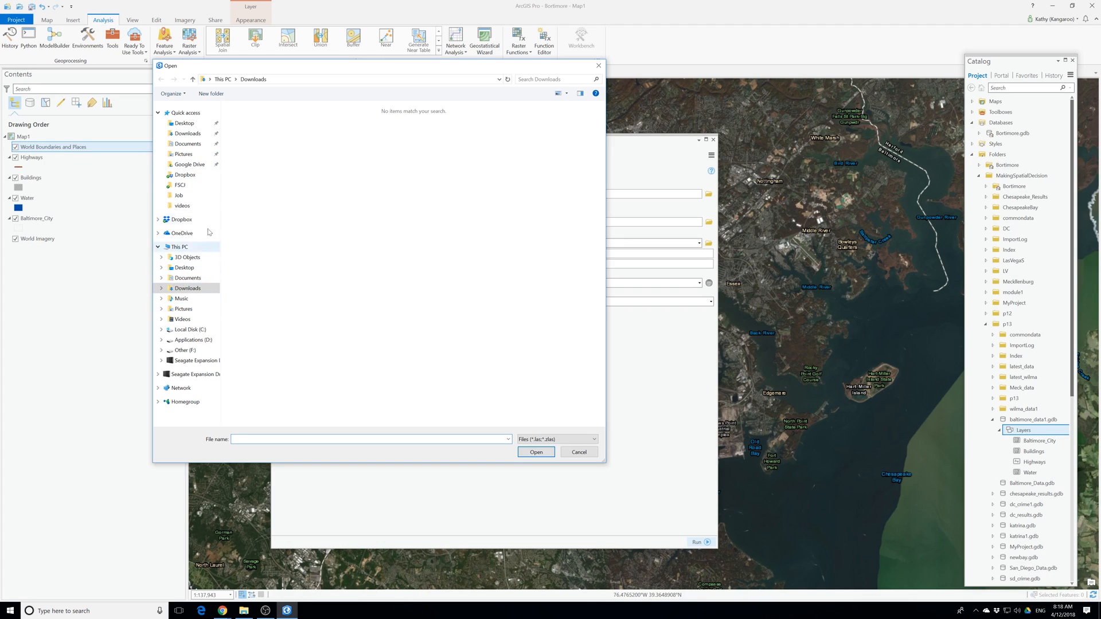
pyautogui.click(185, 123)
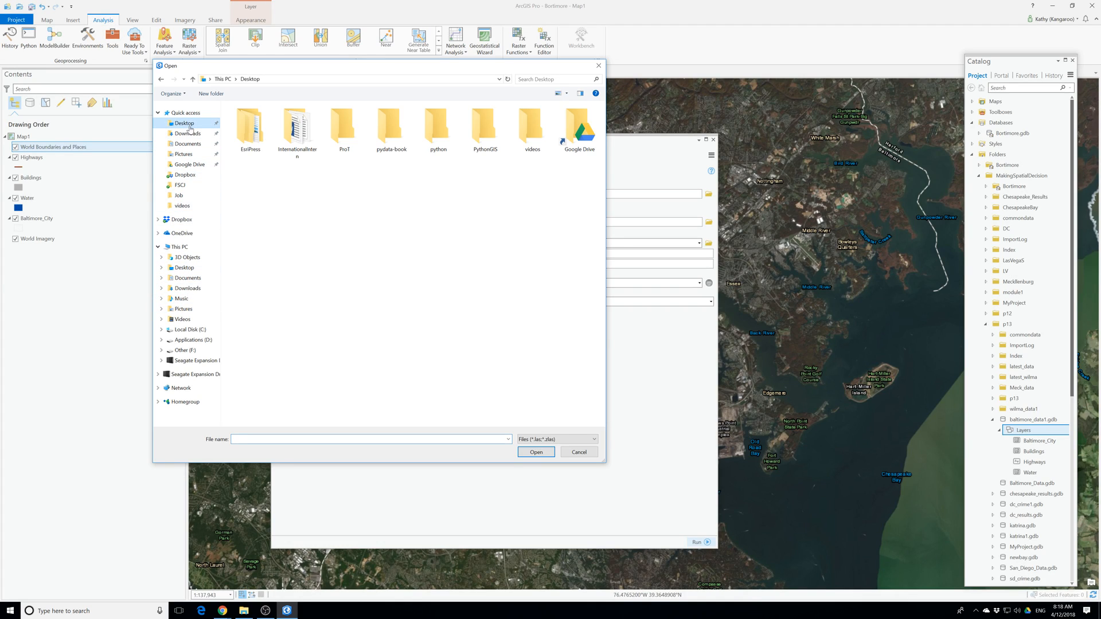
pyautogui.doubleClick(346, 123)
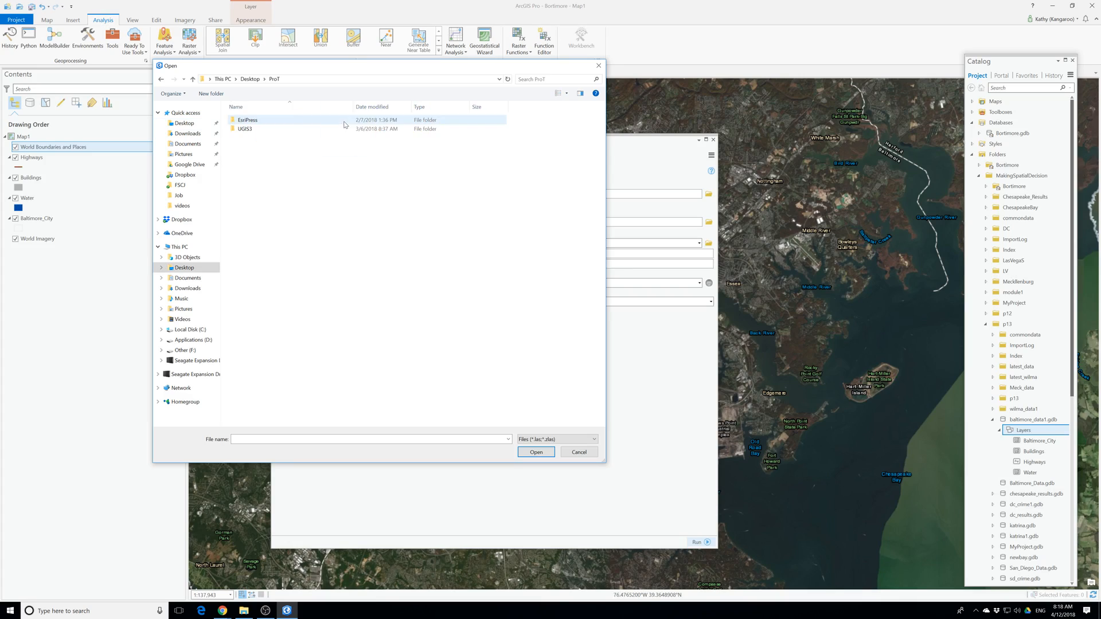
pyautogui.doubleClick(247, 122)
pyautogui.doubleClick(249, 121)
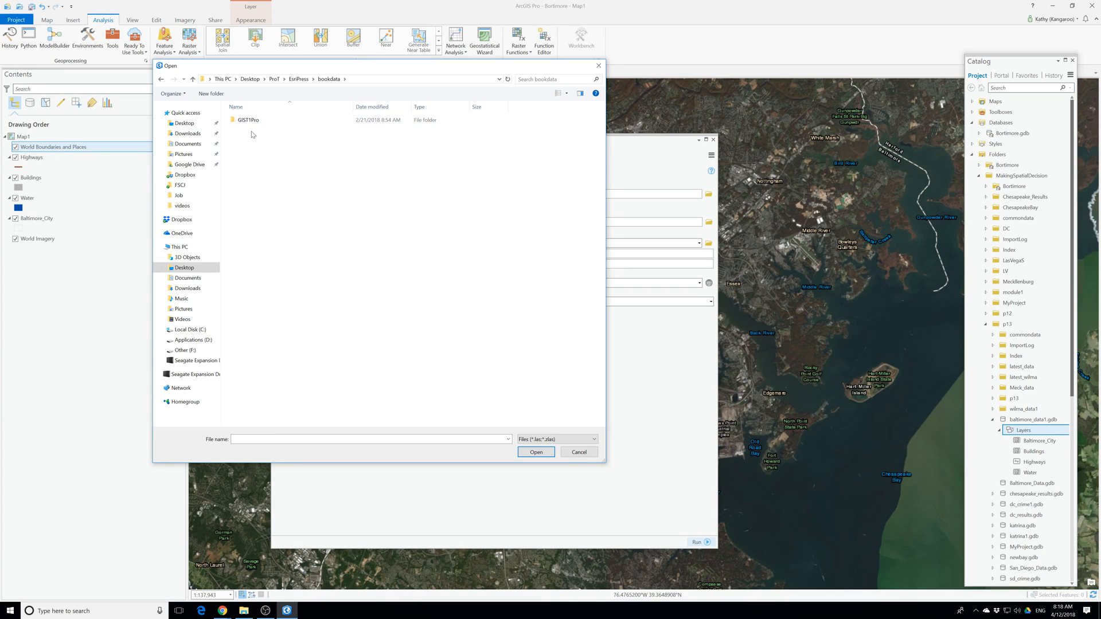
pyautogui.doubleClick(251, 121)
pyautogui.doubleClick(263, 244)
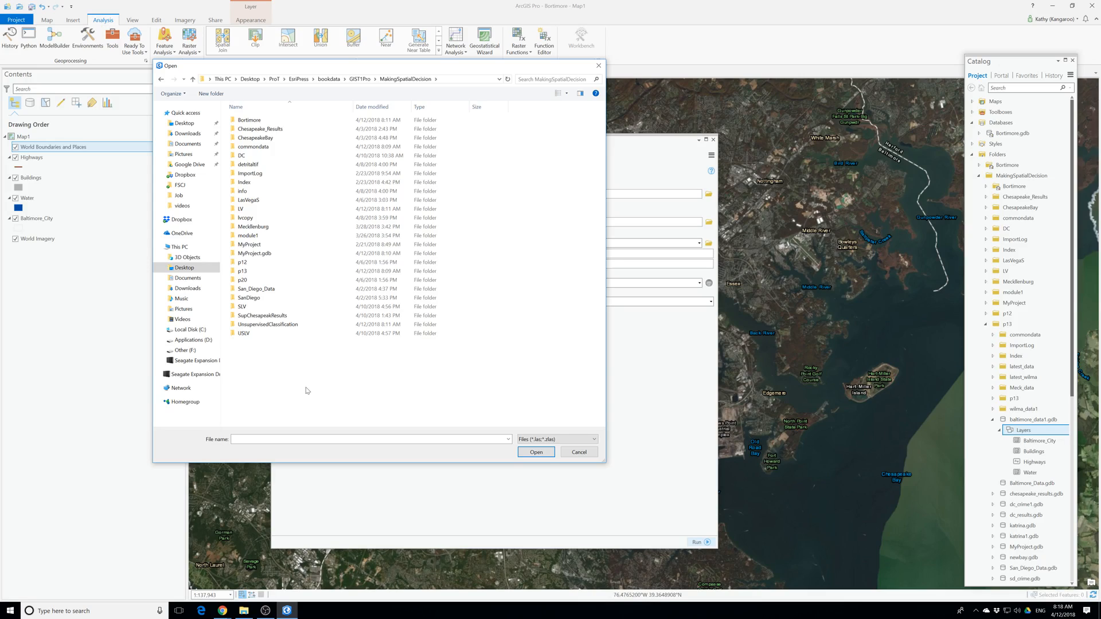
pyautogui.doubleClick(260, 147)
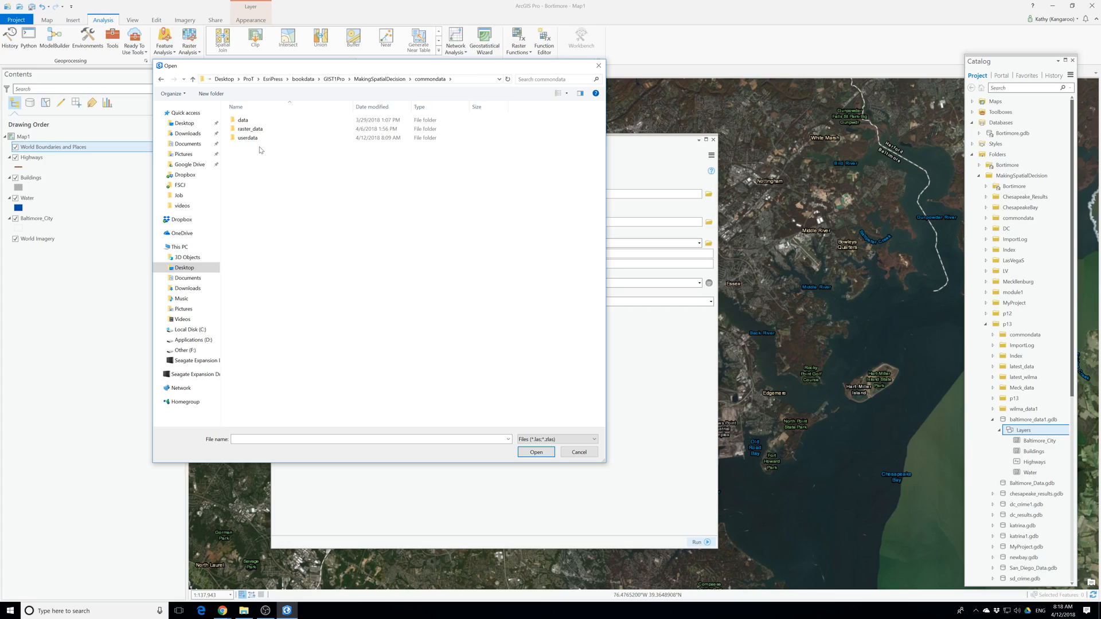
pyautogui.doubleClick(253, 139)
pyautogui.click(255, 121)
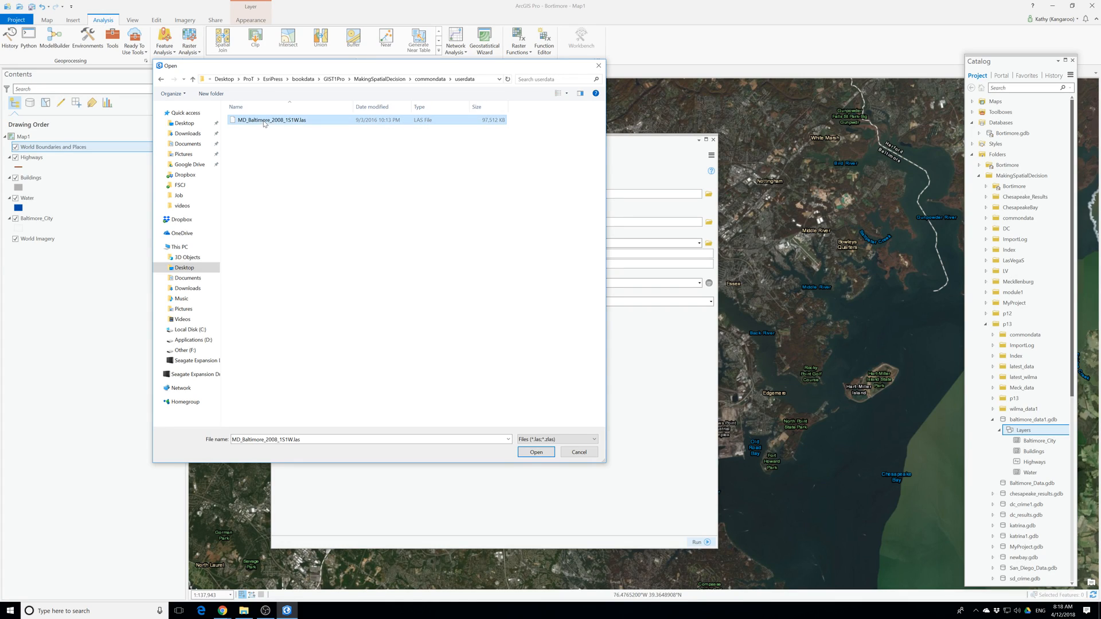
pyautogui.click(536, 452)
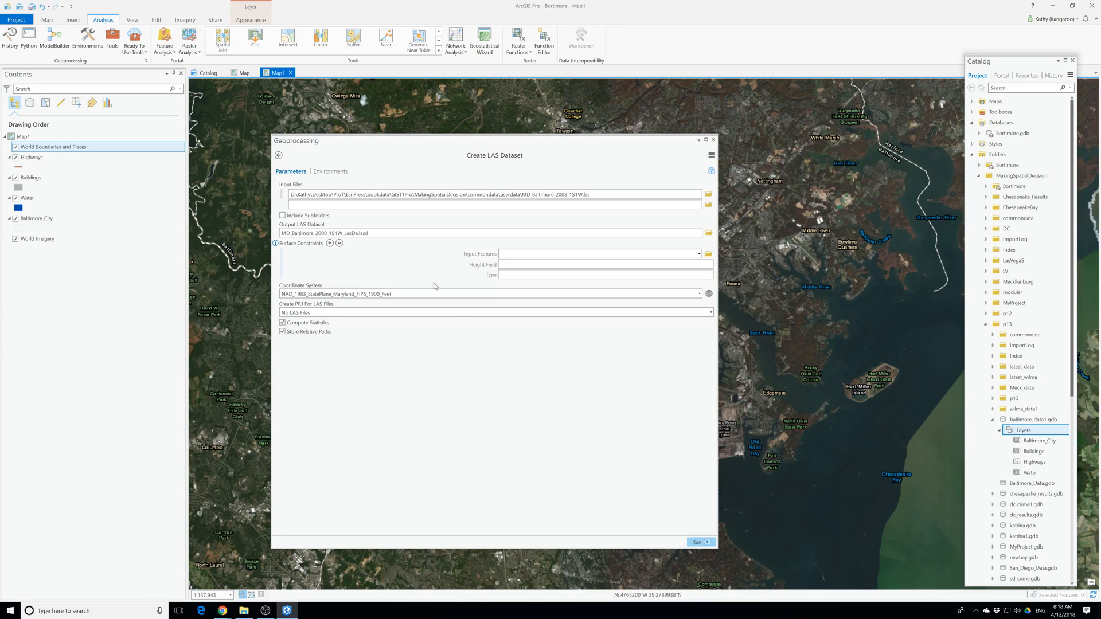
pyautogui.moveTo(428, 293)
pyautogui.click(697, 542)
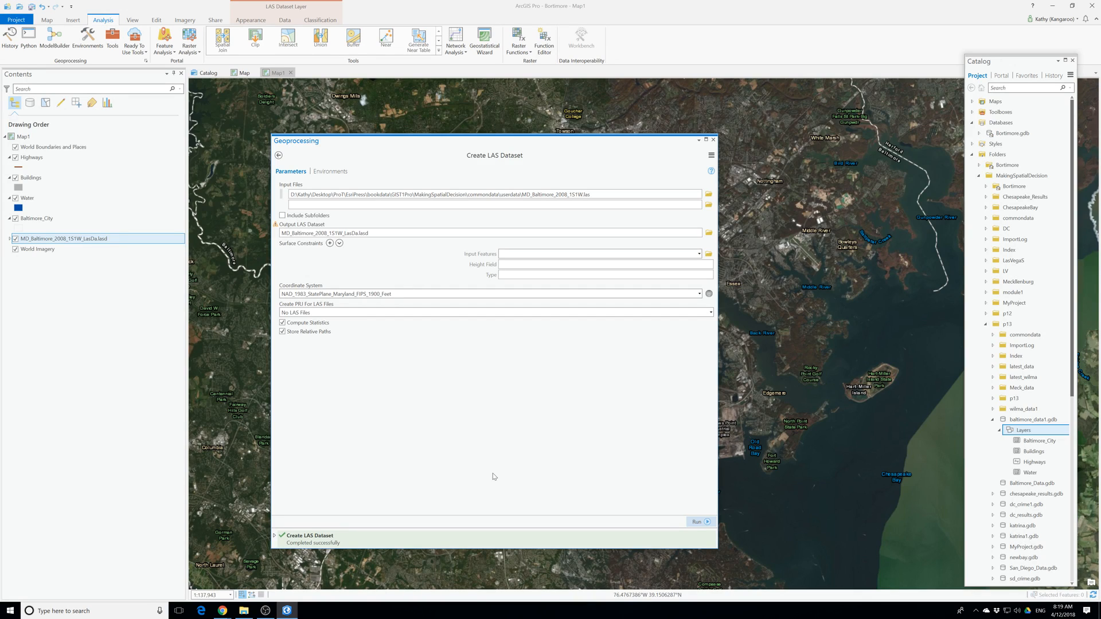
# Zoom to the new MD_Baltimore_2008_1S1W LAS dataset layer and turn off the Buildings layer.
pyautogui.moveTo(374, 546)
pyautogui.click(713, 140)
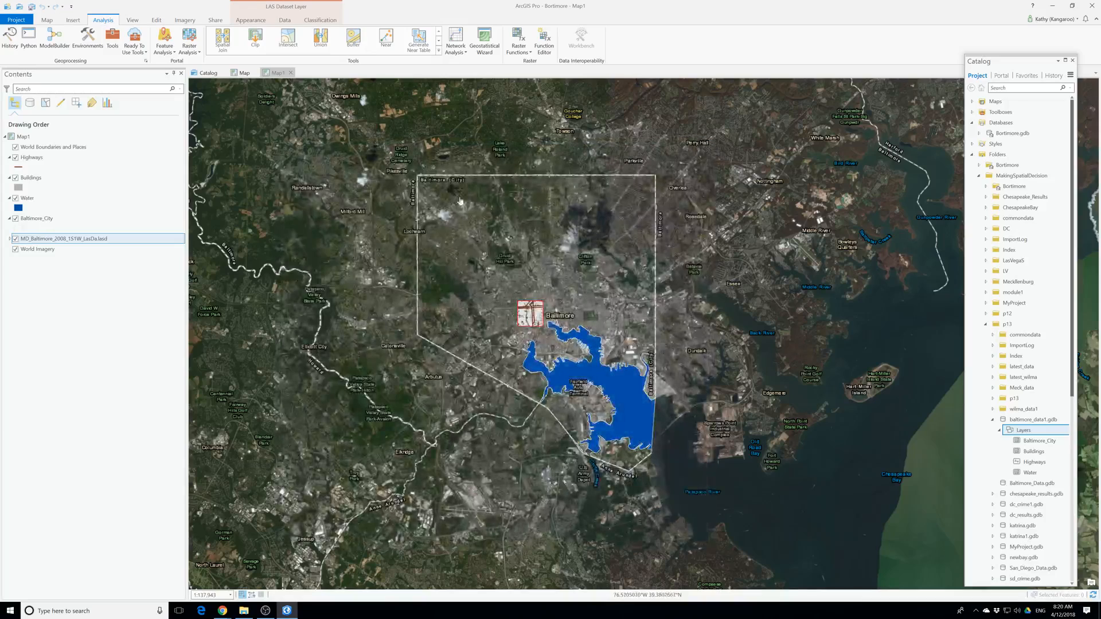
pyautogui.rightClick(68, 240)
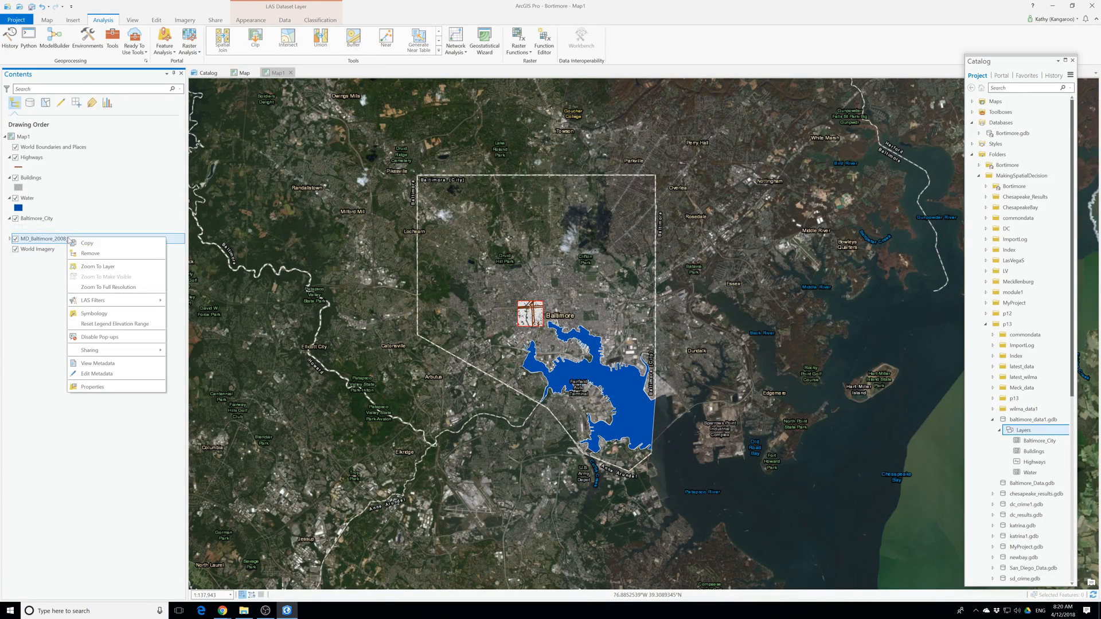
pyautogui.click(114, 270)
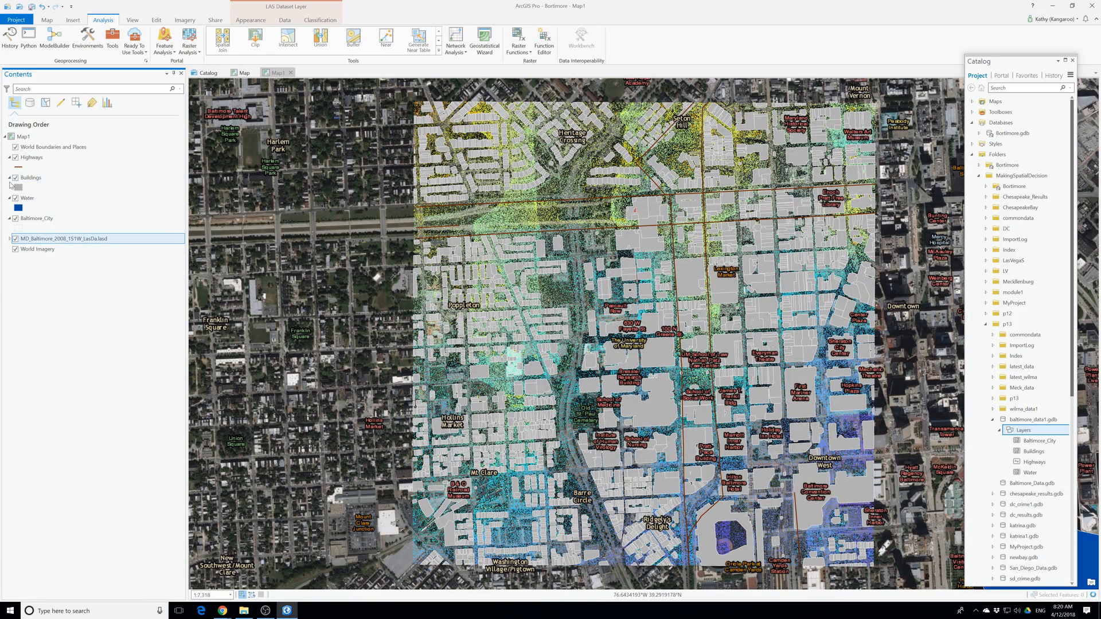
pyautogui.click(16, 178)
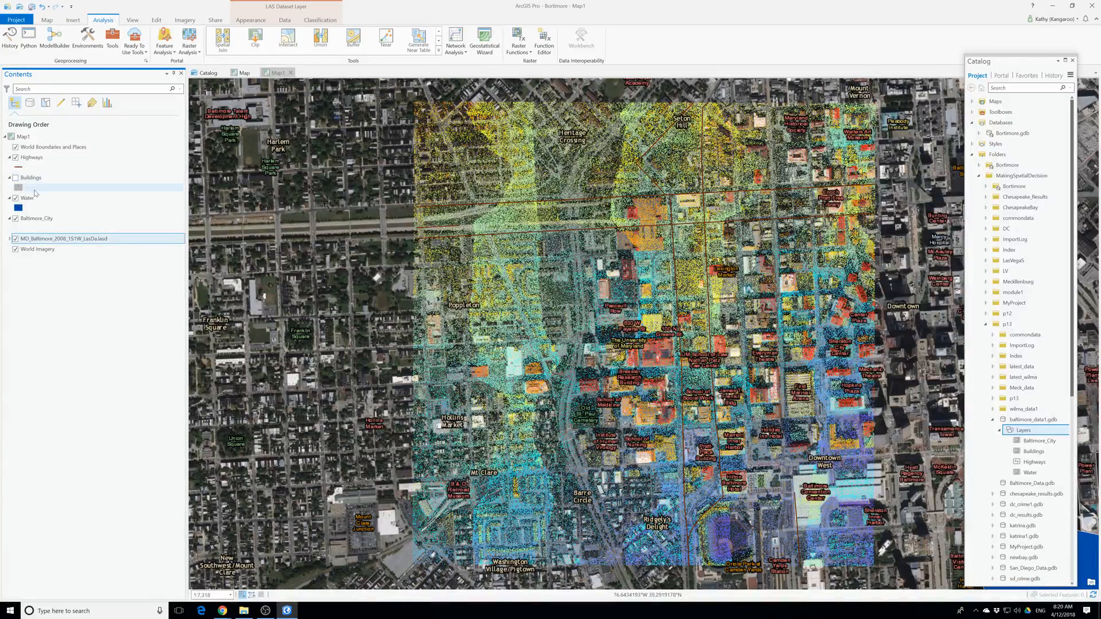
# Move the LAS dataset layer to the top of the drawing order and World Boundaries and Places directly above World Imagery.
pyautogui.moveTo(57, 238); pyautogui.dragTo(38, 147)
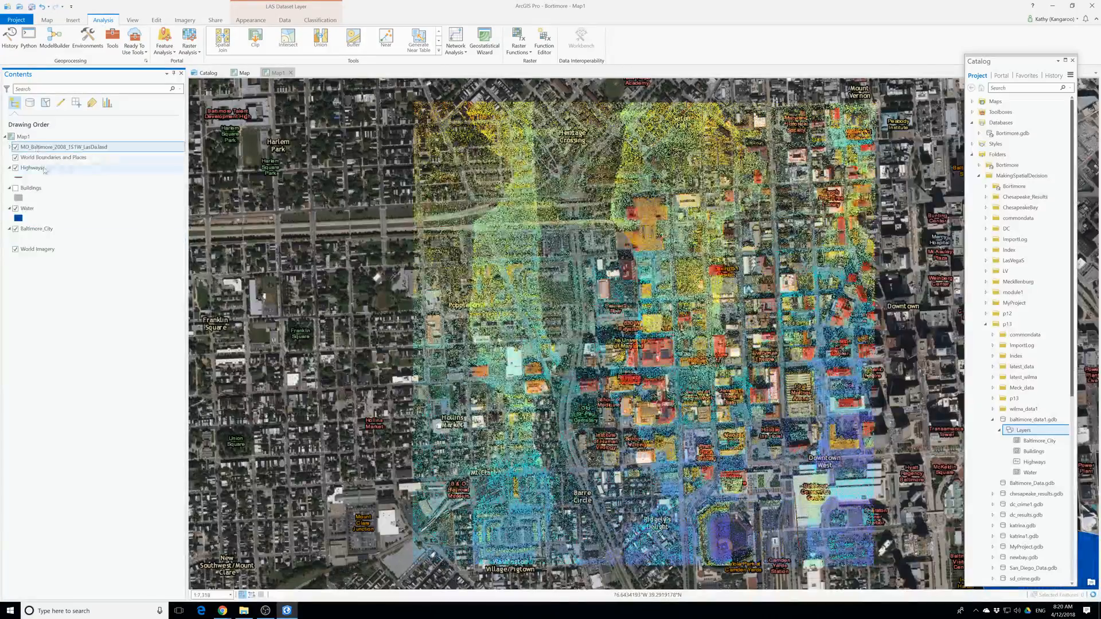
pyautogui.click(47, 159)
pyautogui.click(15, 158)
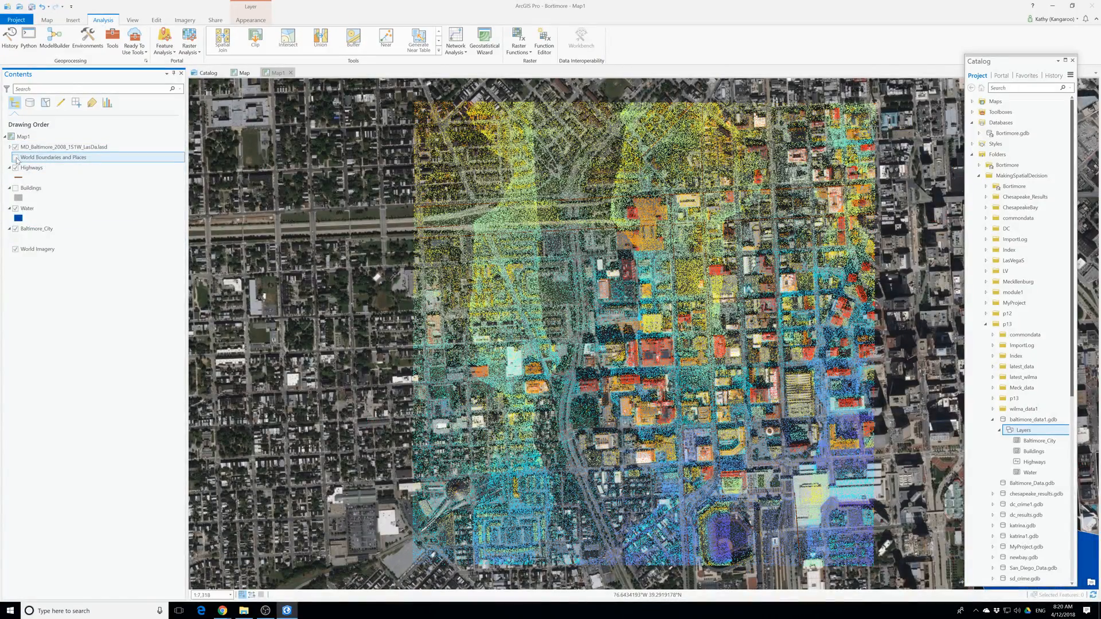
pyautogui.moveTo(17, 160); pyautogui.dragTo(25, 251)
pyautogui.click(16, 250)
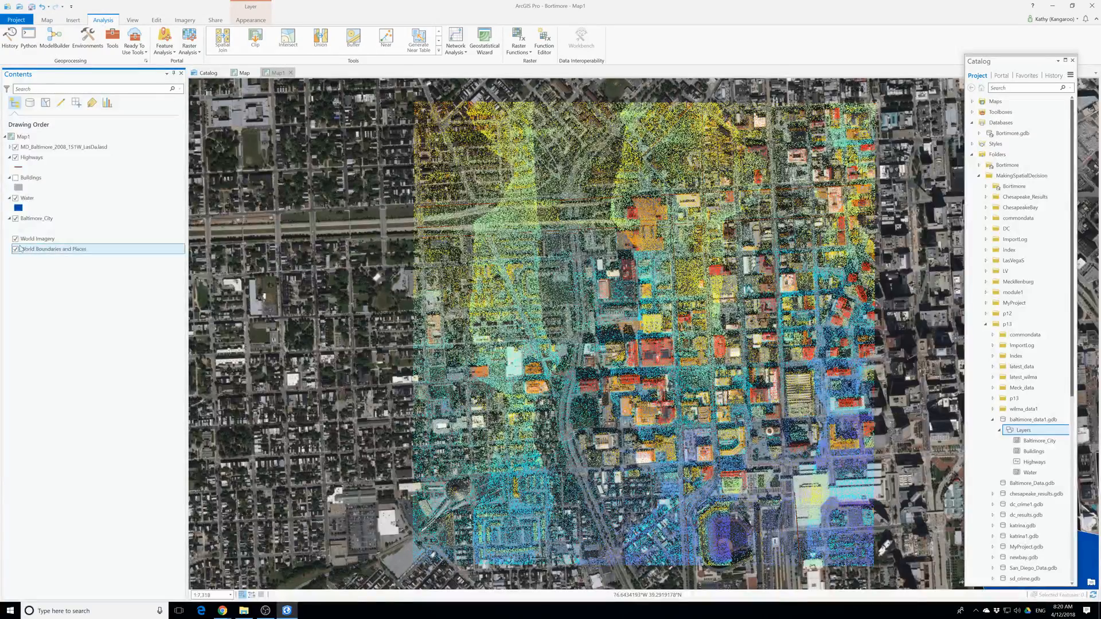
pyautogui.moveTo(20, 249); pyautogui.dragTo(41, 232)
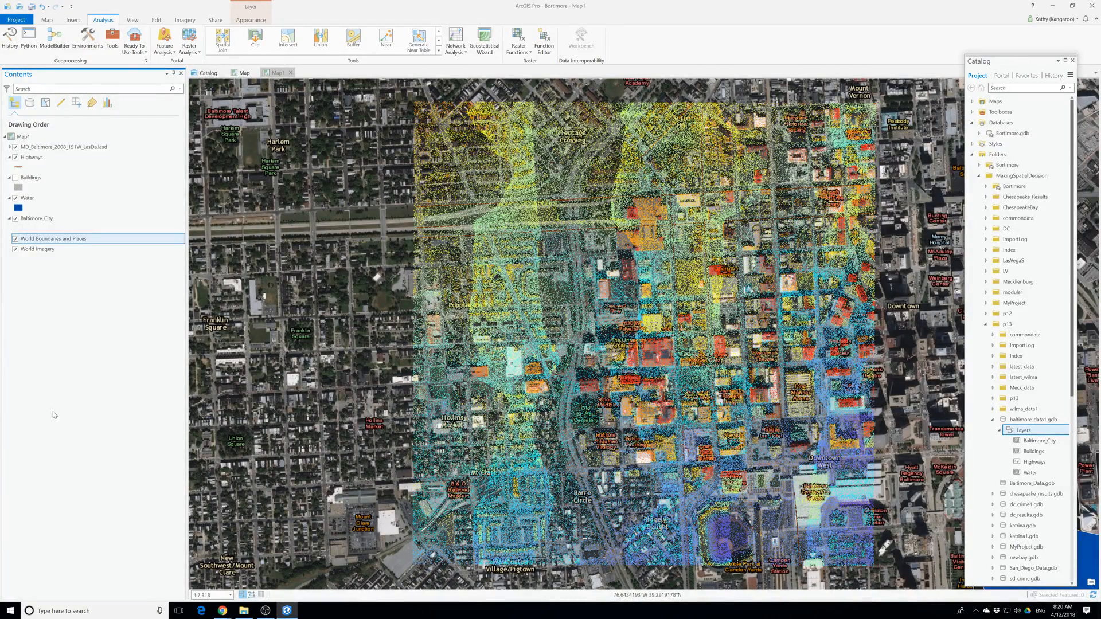
# Expand the LAS dataset layer's elevation legend in the drawing order.
pyautogui.click(9, 148)
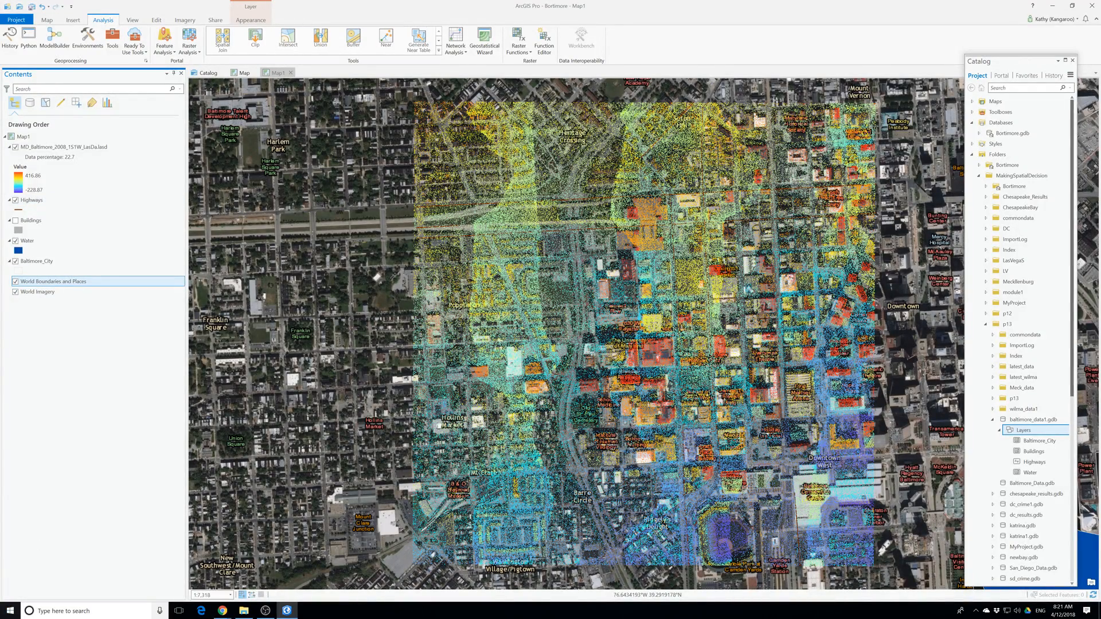
pyautogui.click(243, 611)
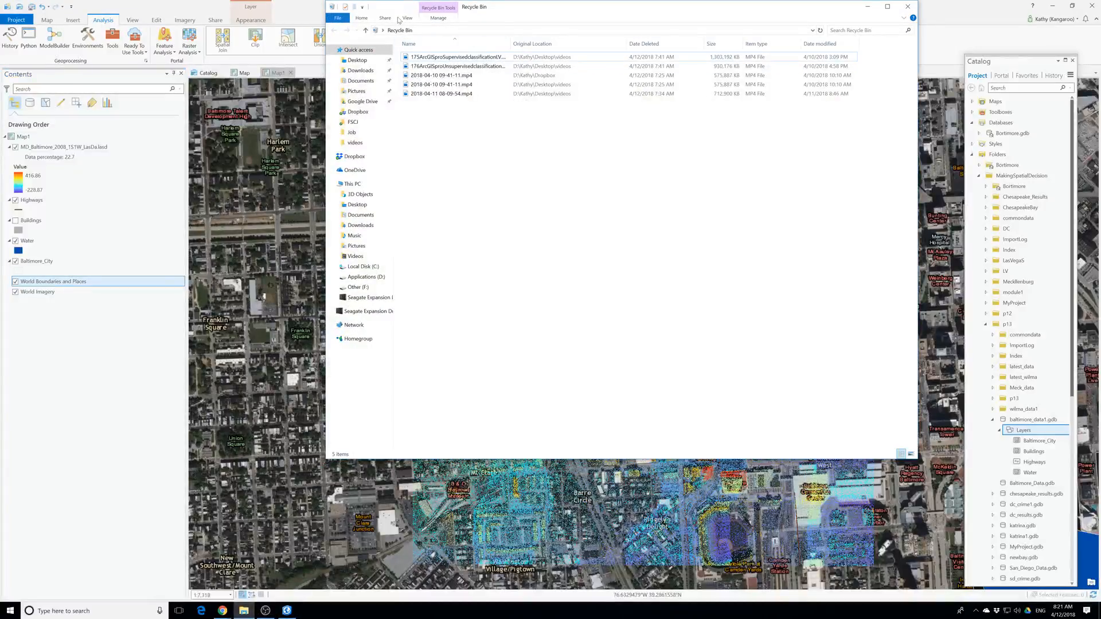
pyautogui.click(243, 611)
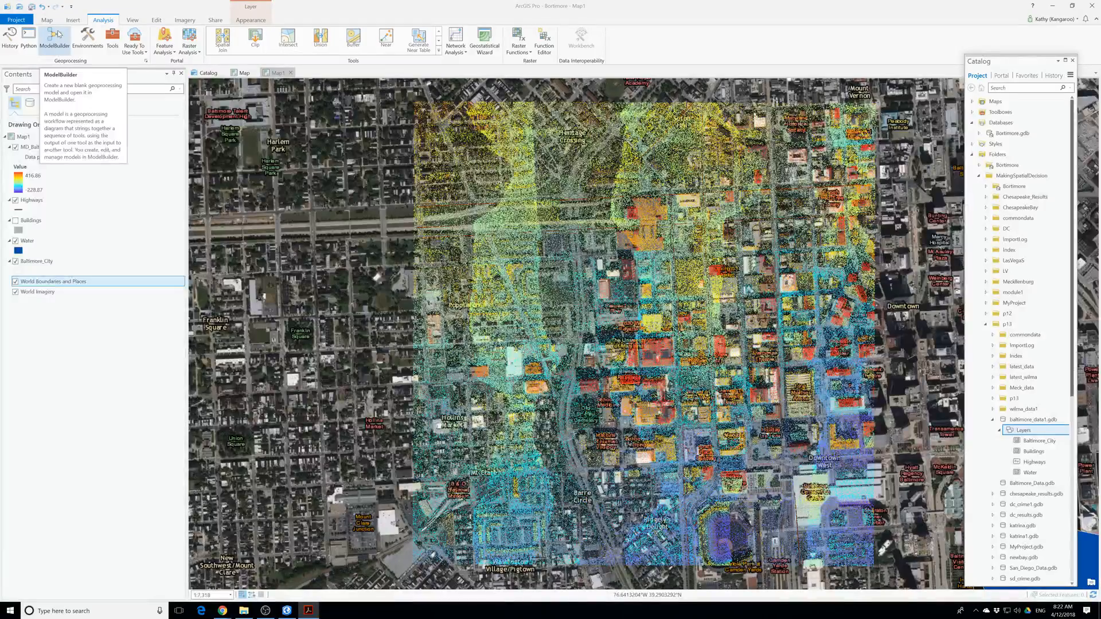
# Reduce the LAS dataset layer's point symbol scale to near its minimum, keeping the points drawn by elevation.
pyautogui.scroll(4, 572, 354)
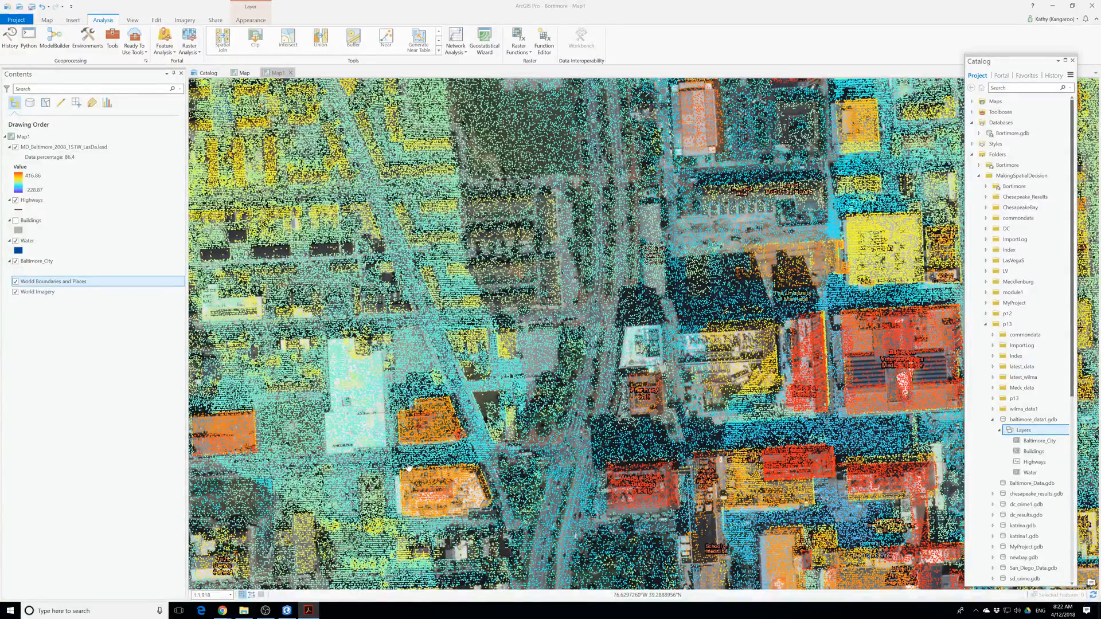
pyautogui.rightClick(46, 150)
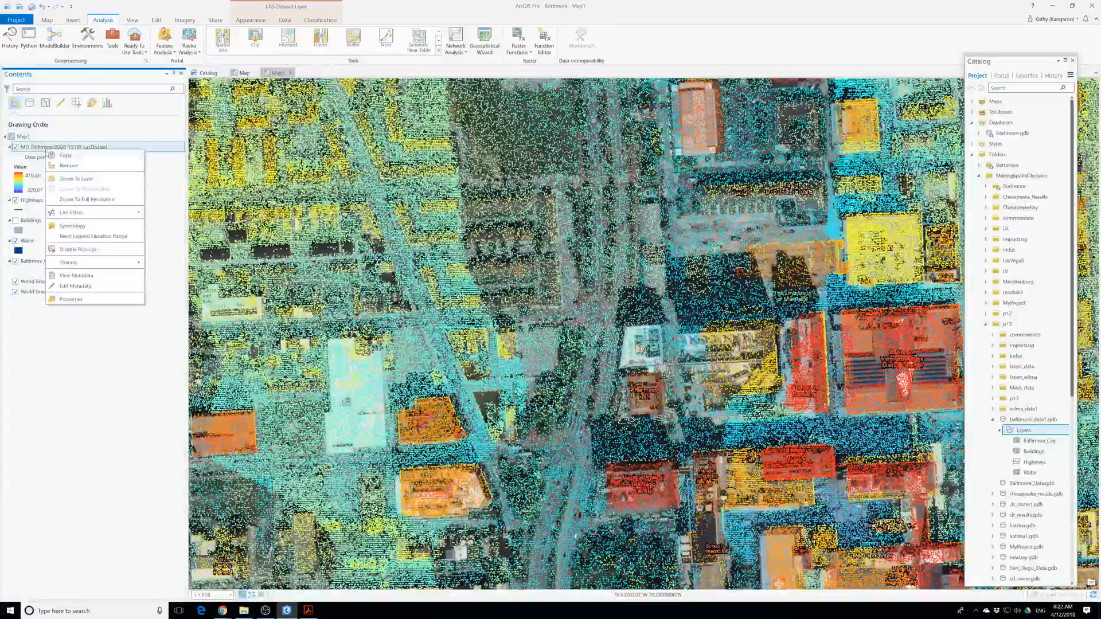
pyautogui.click(93, 228)
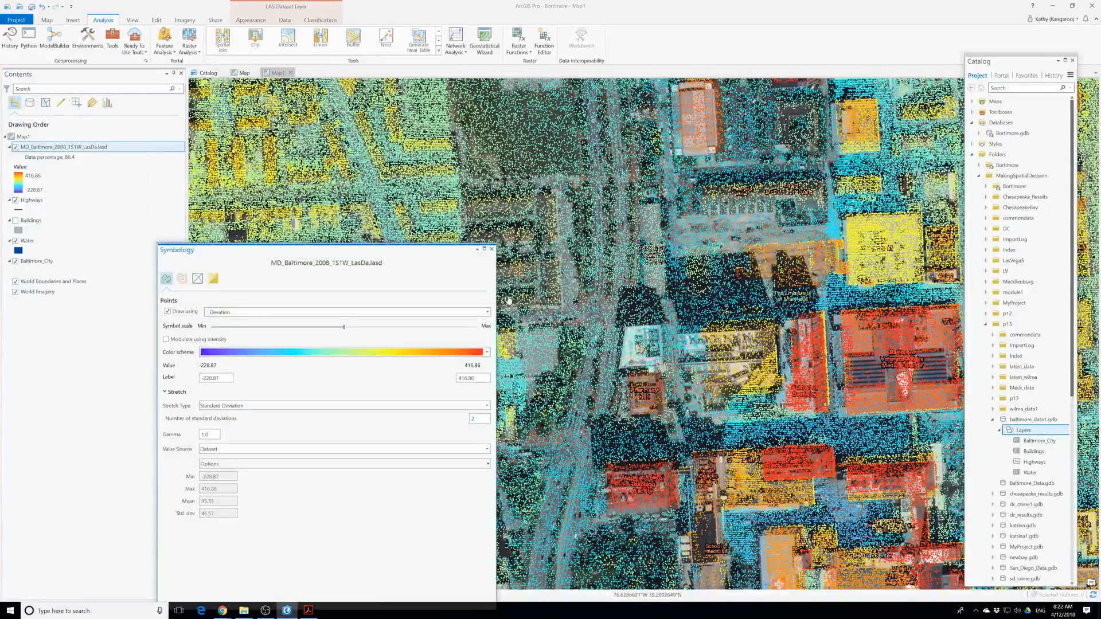
pyautogui.moveTo(253, 251); pyautogui.dragTo(744, 157)
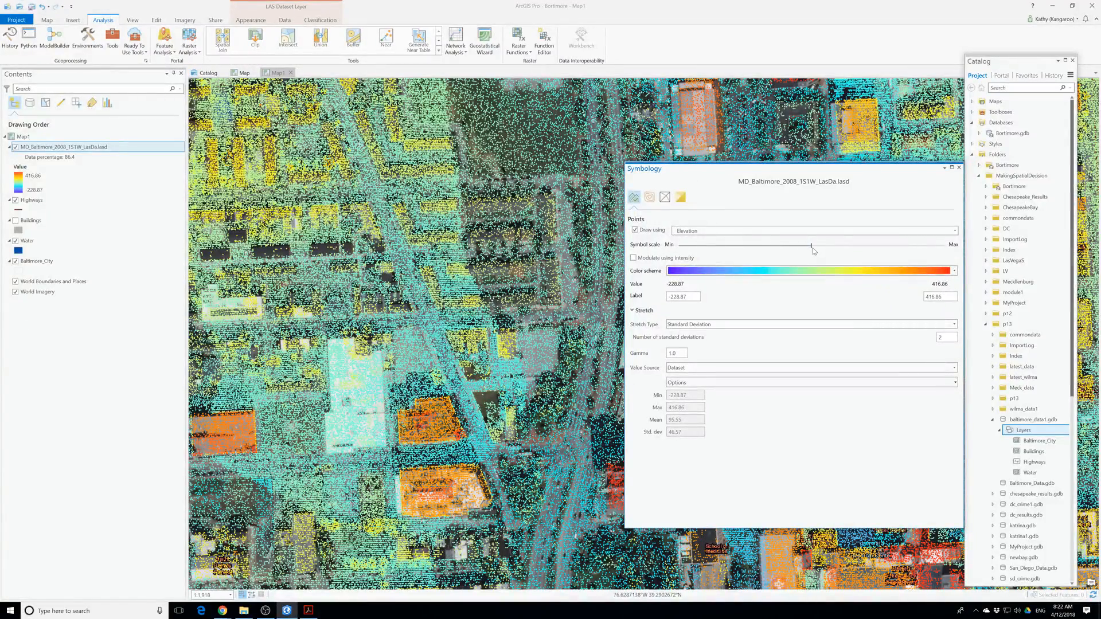
pyautogui.moveTo(813, 248); pyautogui.dragTo(698, 248)
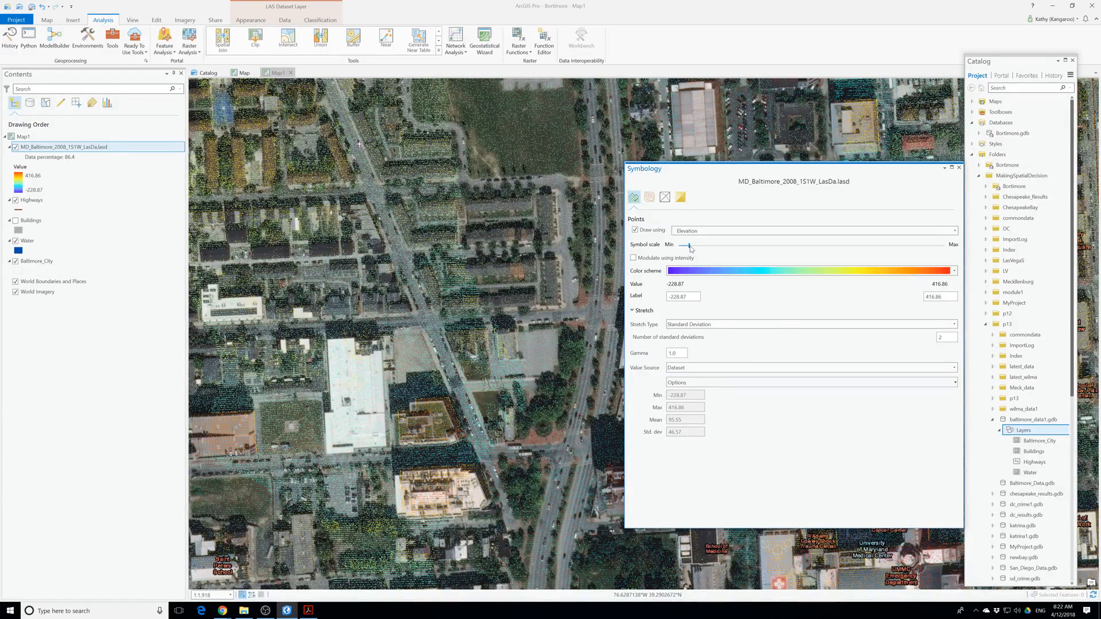
pyautogui.scroll(3, 384, 386)
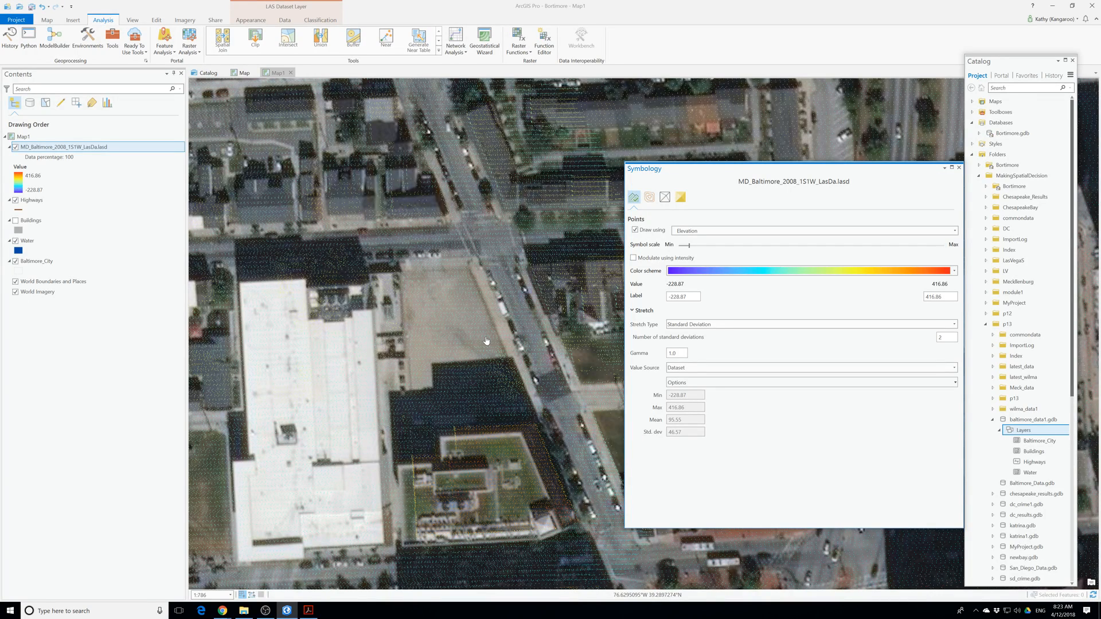
# Turn off the LAS dataset layer and open its layer properties in an enlarged window.
pyautogui.click(16, 148)
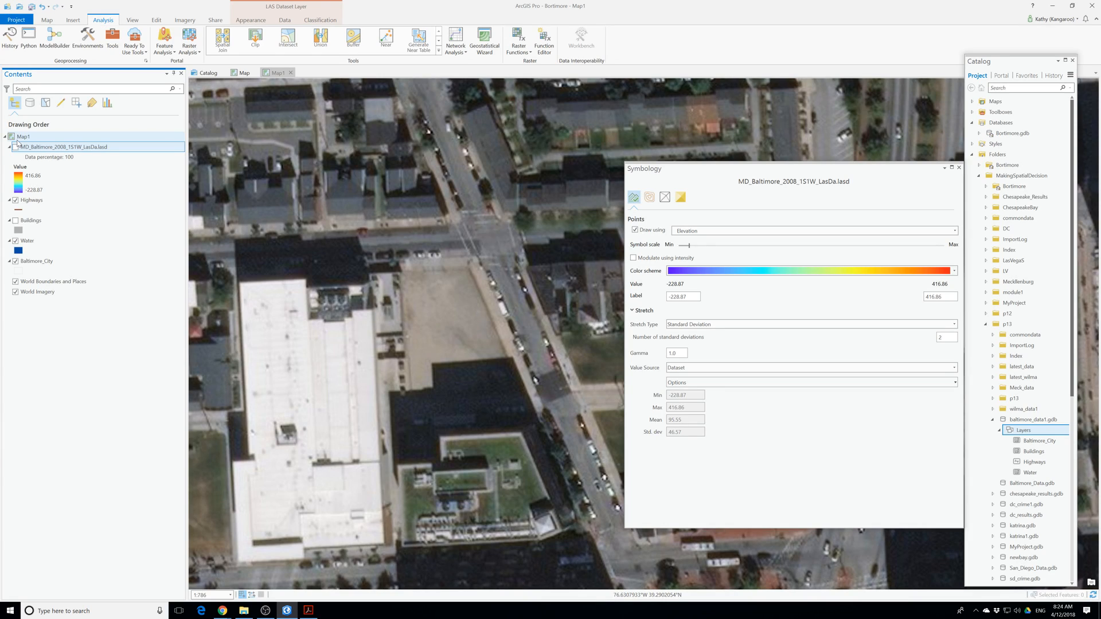
pyautogui.rightClick(38, 148)
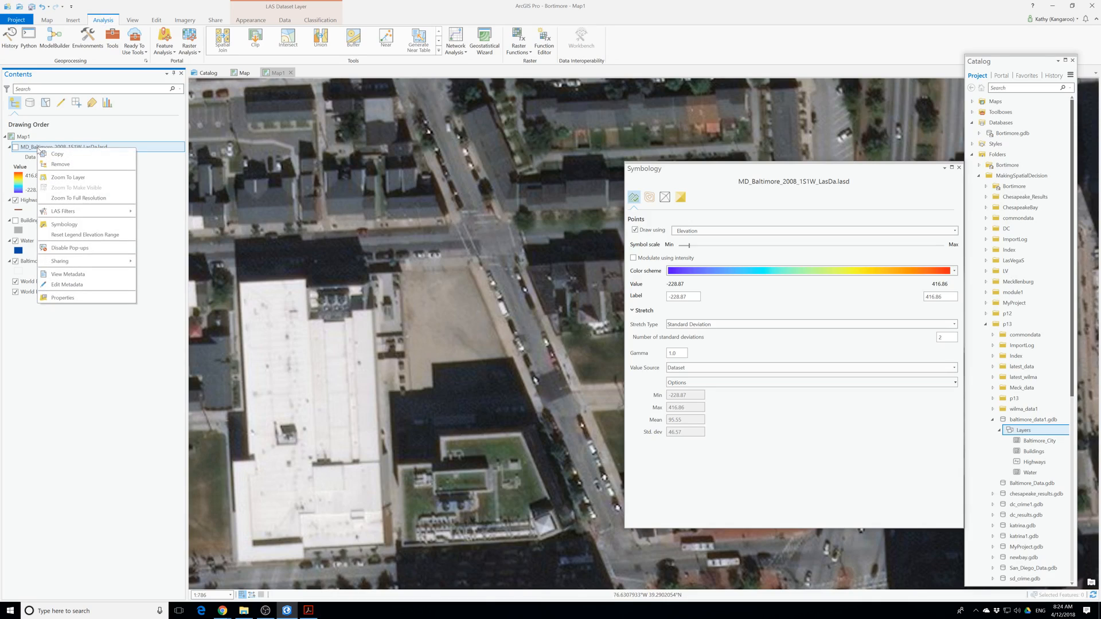
pyautogui.click(67, 298)
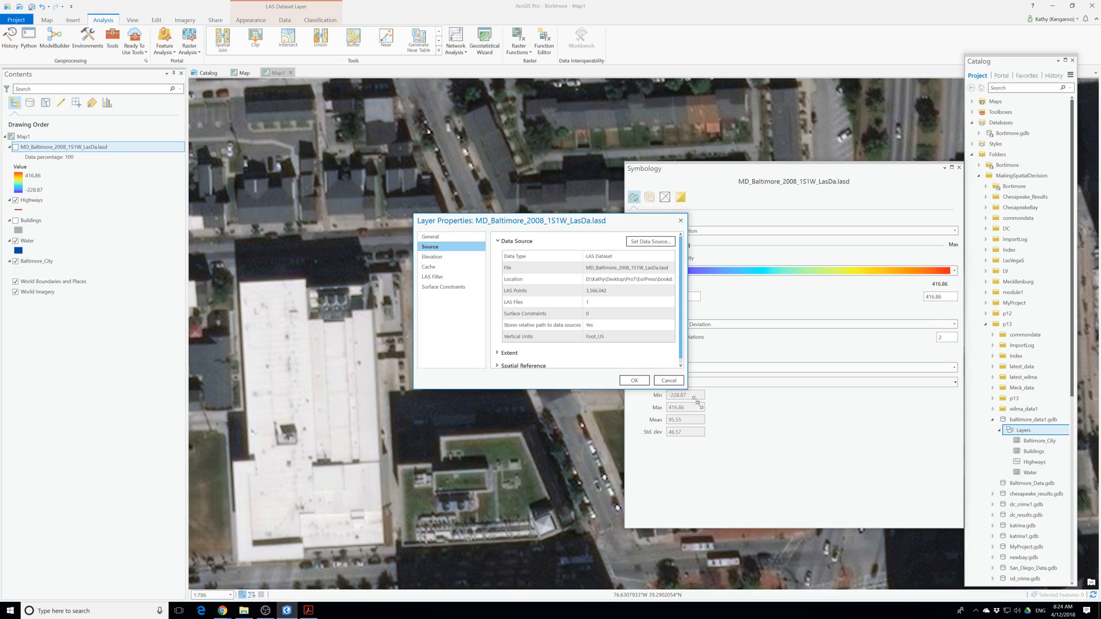
pyautogui.moveTo(687, 387); pyautogui.dragTo(770, 522)
pyautogui.moveTo(511, 223); pyautogui.dragTo(340, 187)
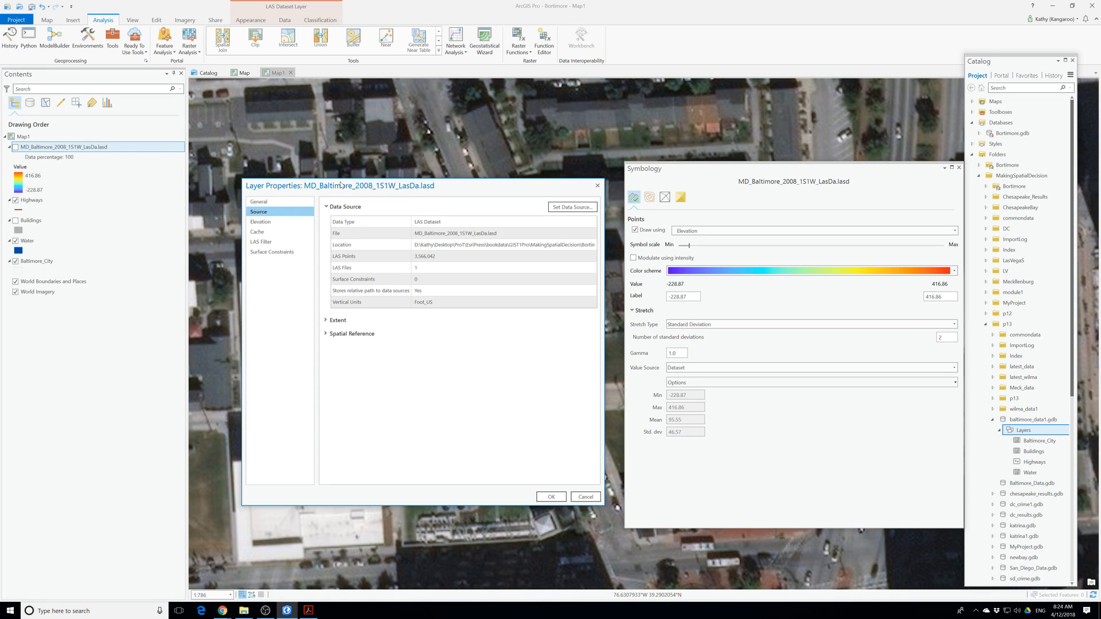
# Examine the LAS dataset's data source details and spatial reference, including its projected and geographic coordinate systems.
pyautogui.click(380, 269)
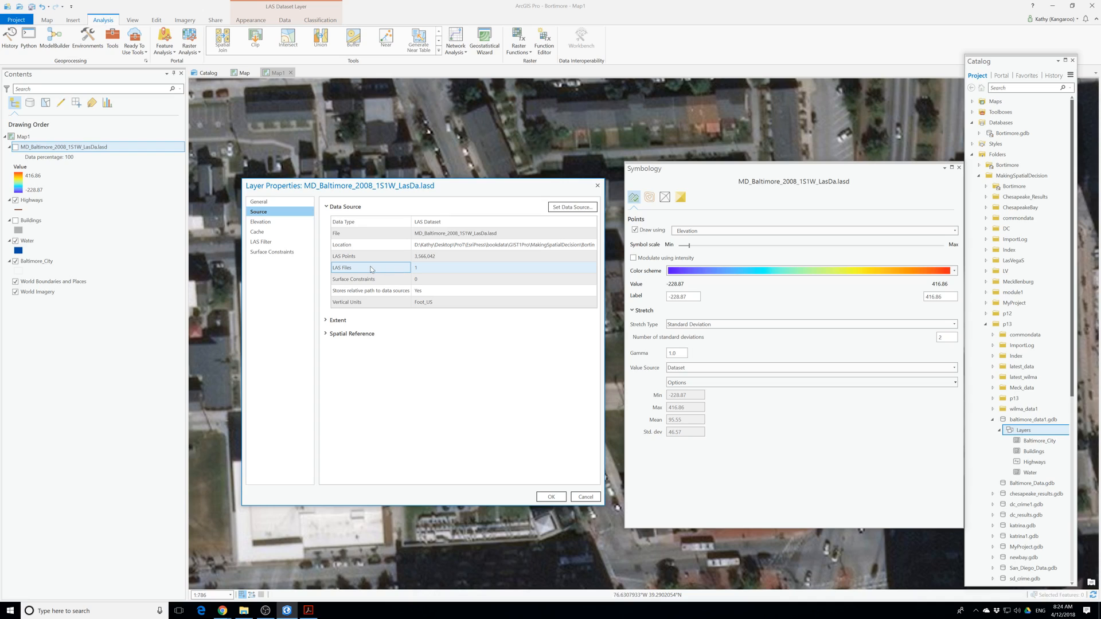
pyautogui.click(354, 335)
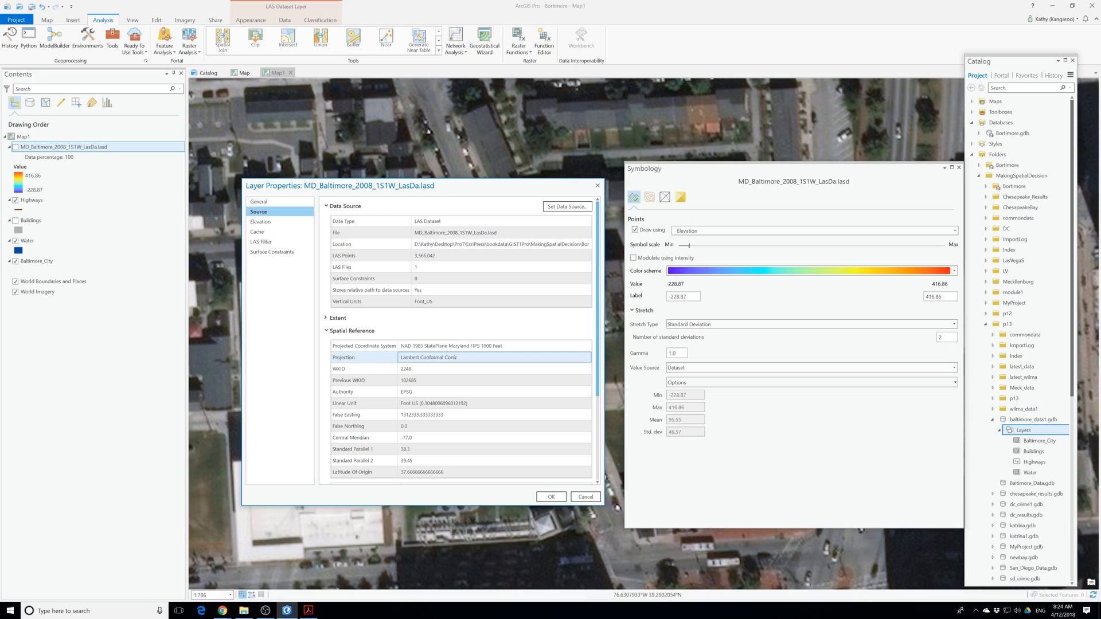
pyautogui.click(524, 356)
pyautogui.click(387, 344)
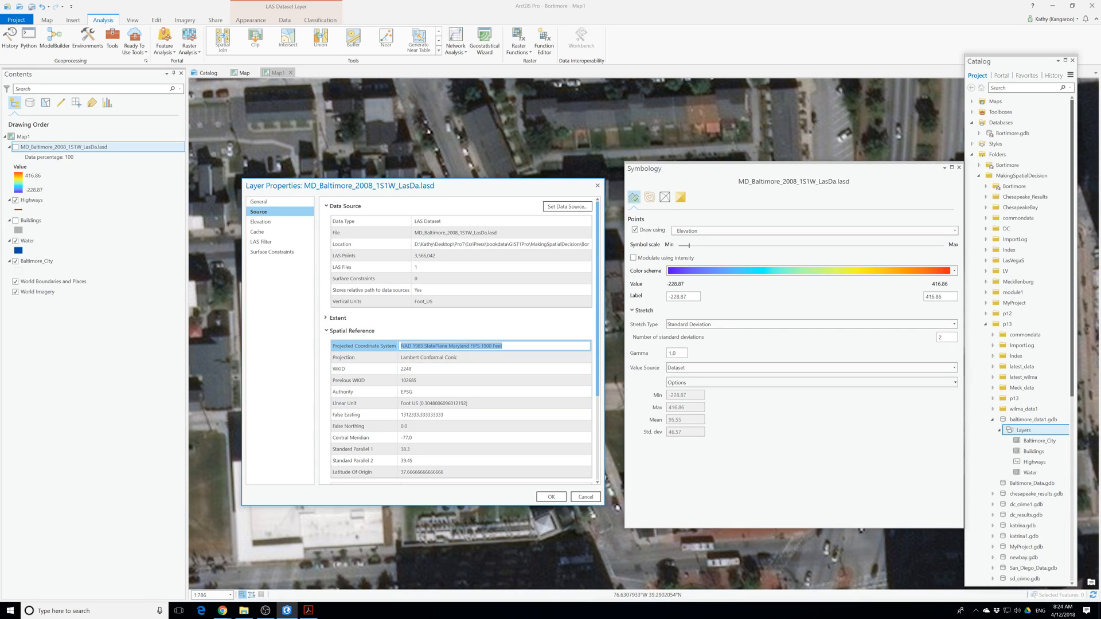
pyautogui.scroll(-2, 390, 321)
pyautogui.scroll(-2, 414, 365)
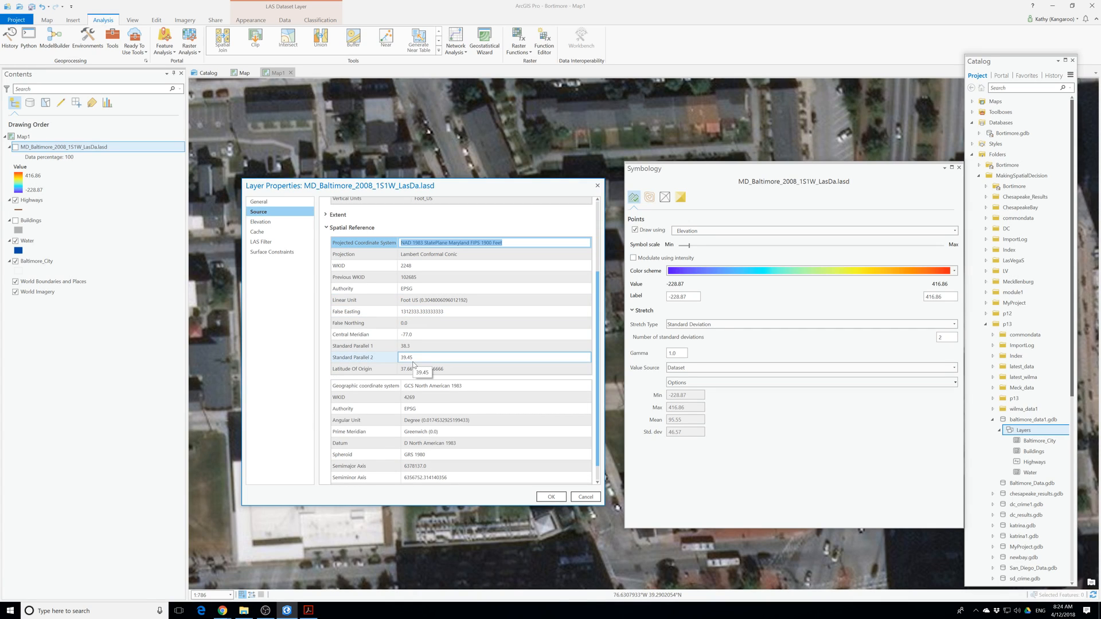
pyautogui.scroll(-1, 413, 365)
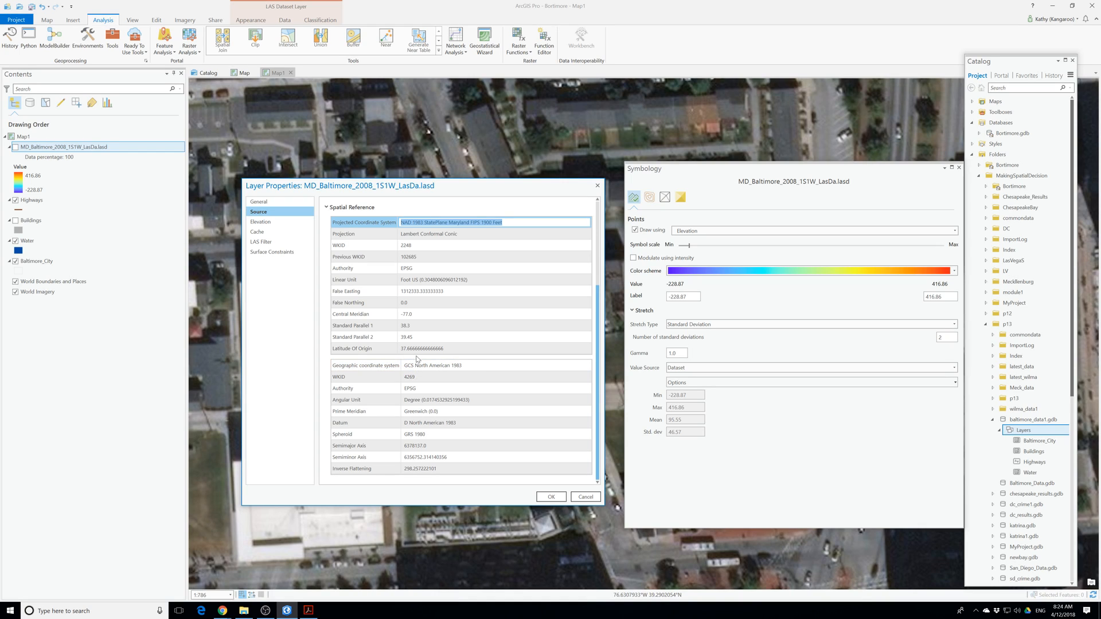
pyautogui.scroll(5, 417, 359)
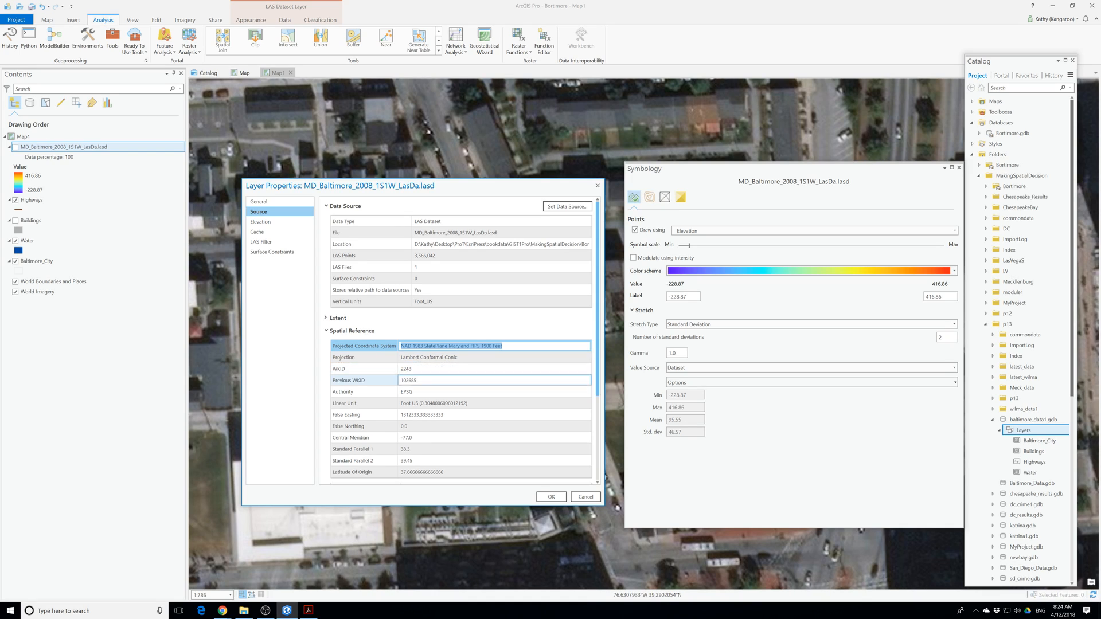
pyautogui.scroll(-3, 467, 394)
pyautogui.scroll(-1, 468, 393)
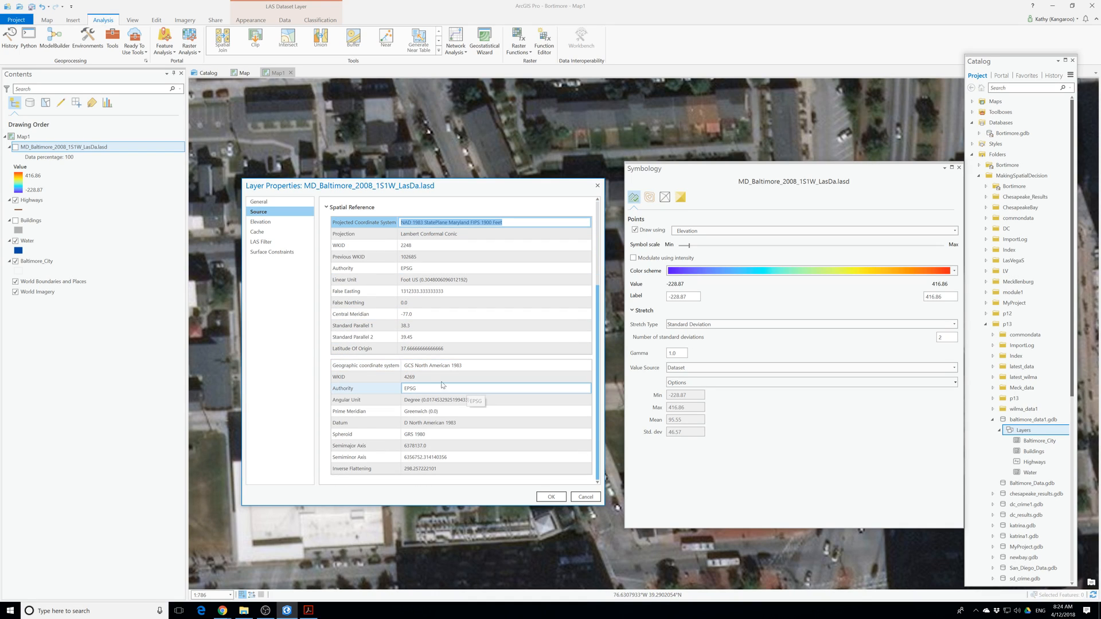
# Review the LAS dataset layer's elevation, cache, surface constraint, LAS filter and general properties, then close them.
pyautogui.click(263, 222)
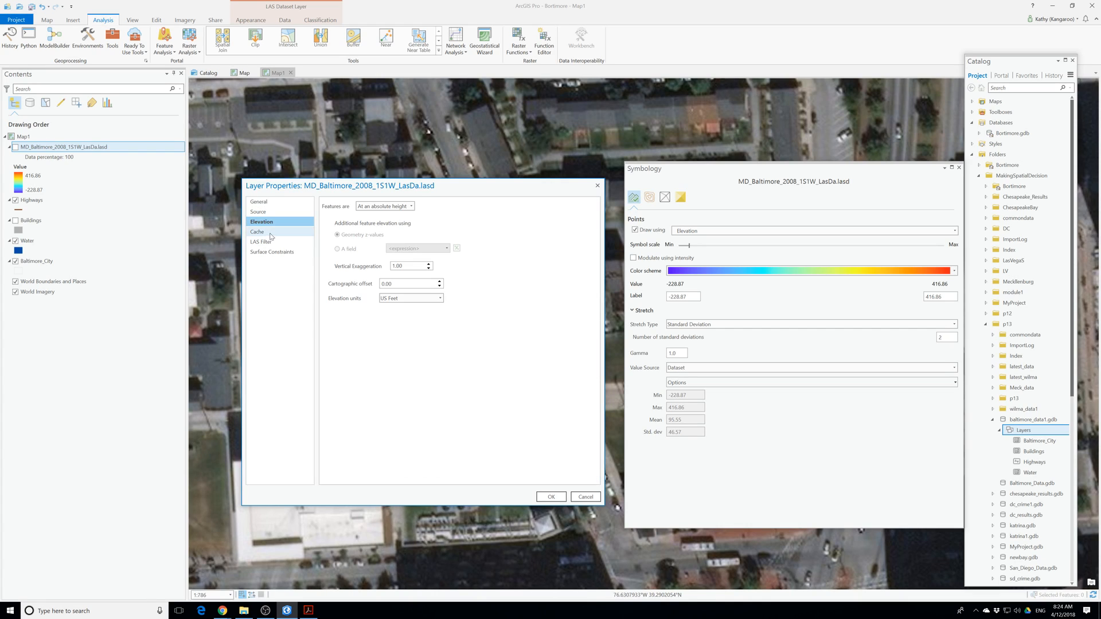
pyautogui.click(265, 233)
pyautogui.click(270, 252)
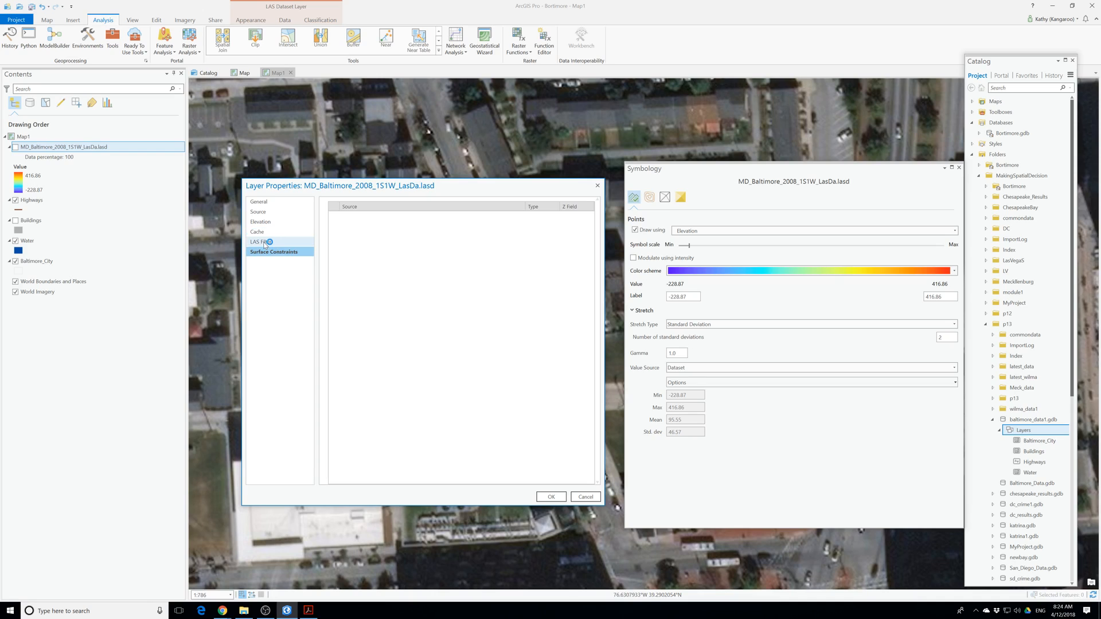
pyautogui.click(267, 241)
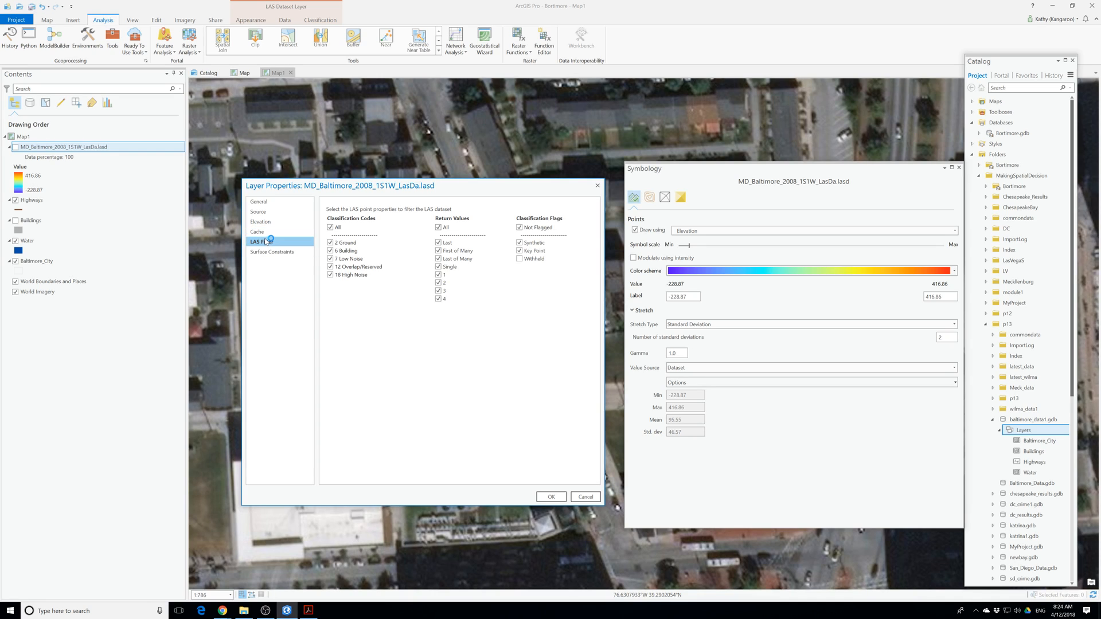
pyautogui.click(261, 203)
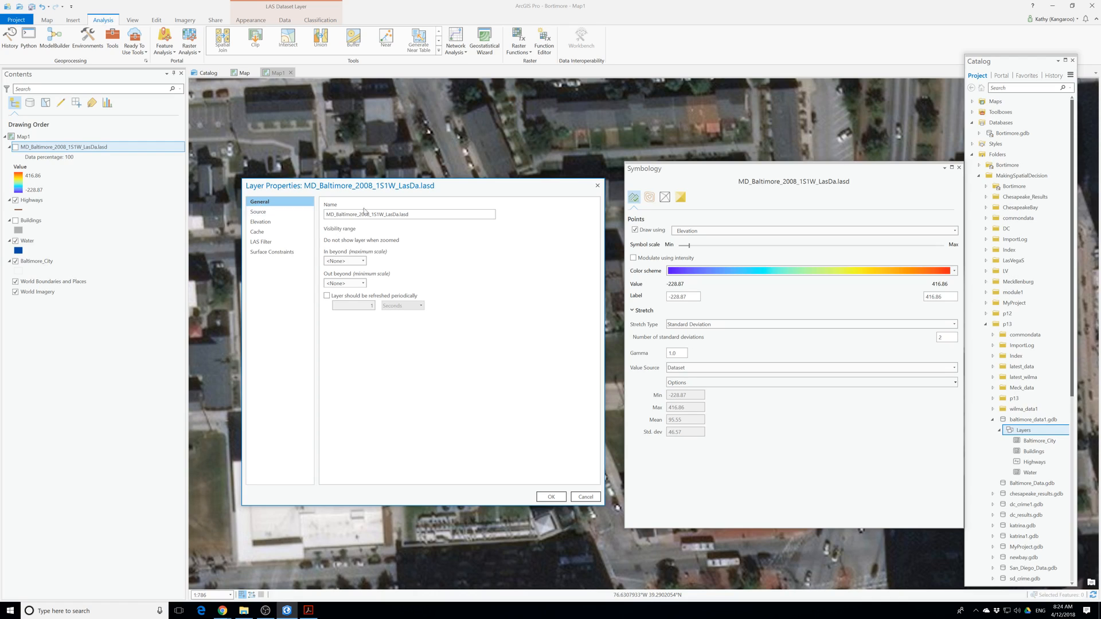
pyautogui.click(552, 496)
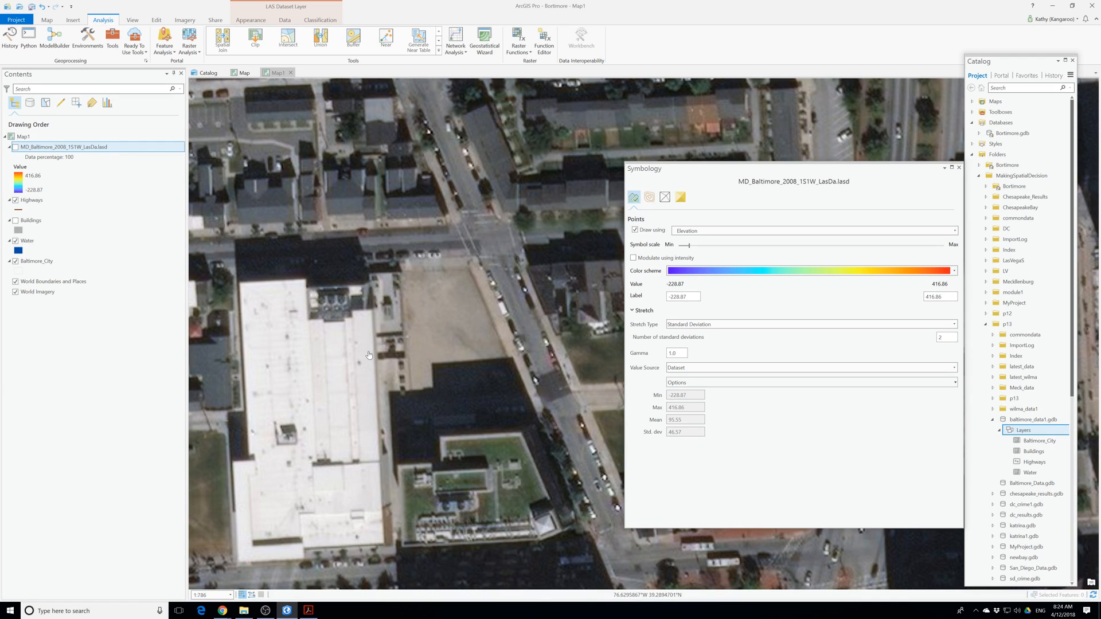
pyautogui.rightClick(50, 147)
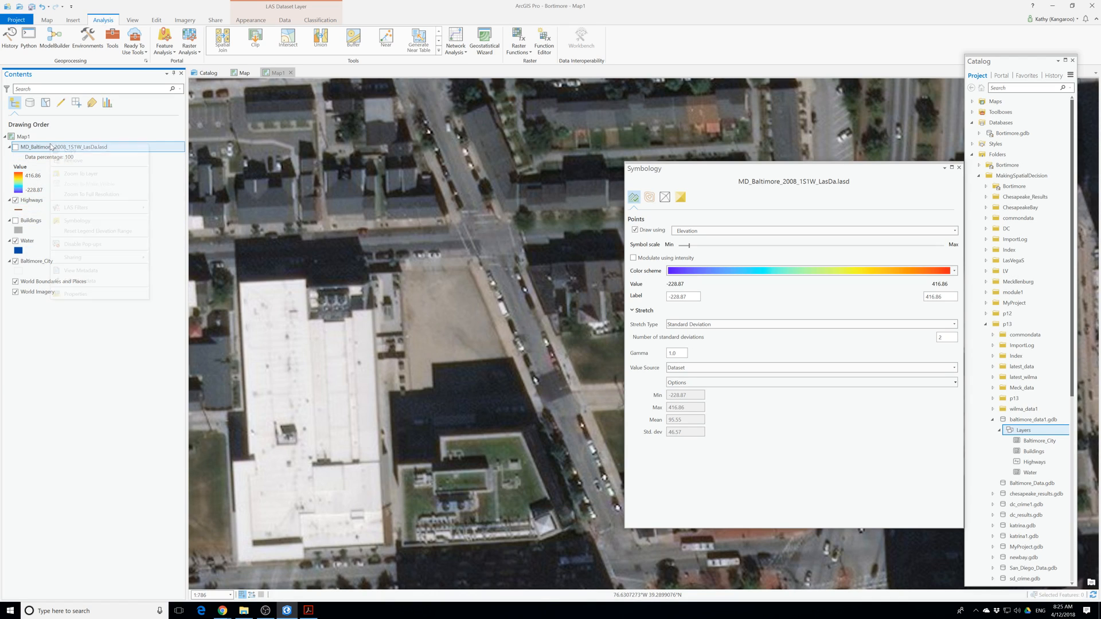
pyautogui.click(105, 295)
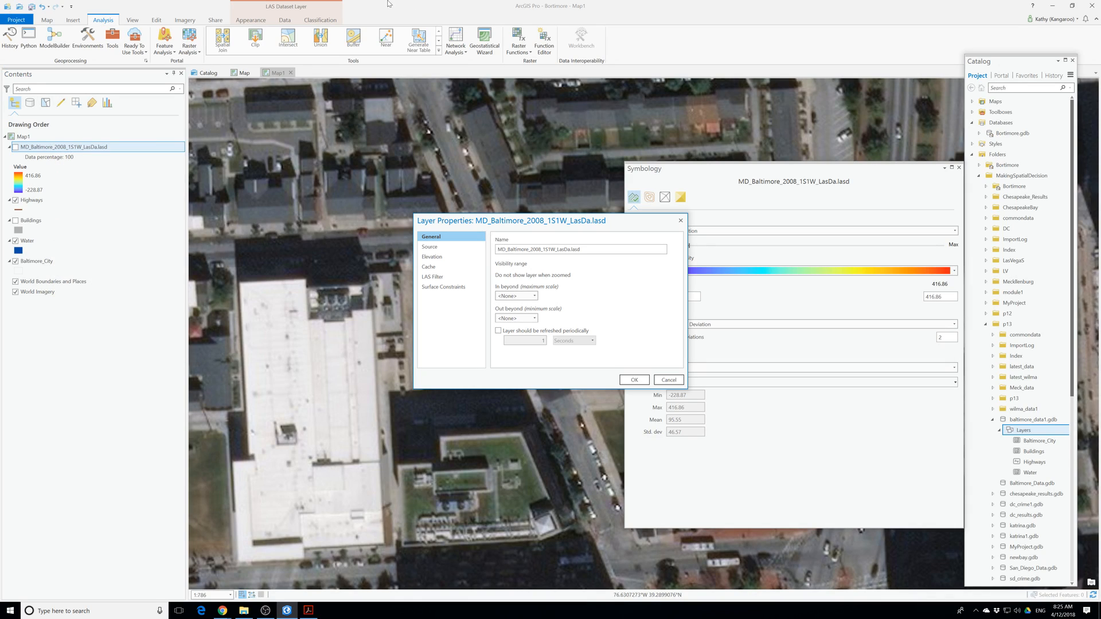
pyautogui.click(681, 221)
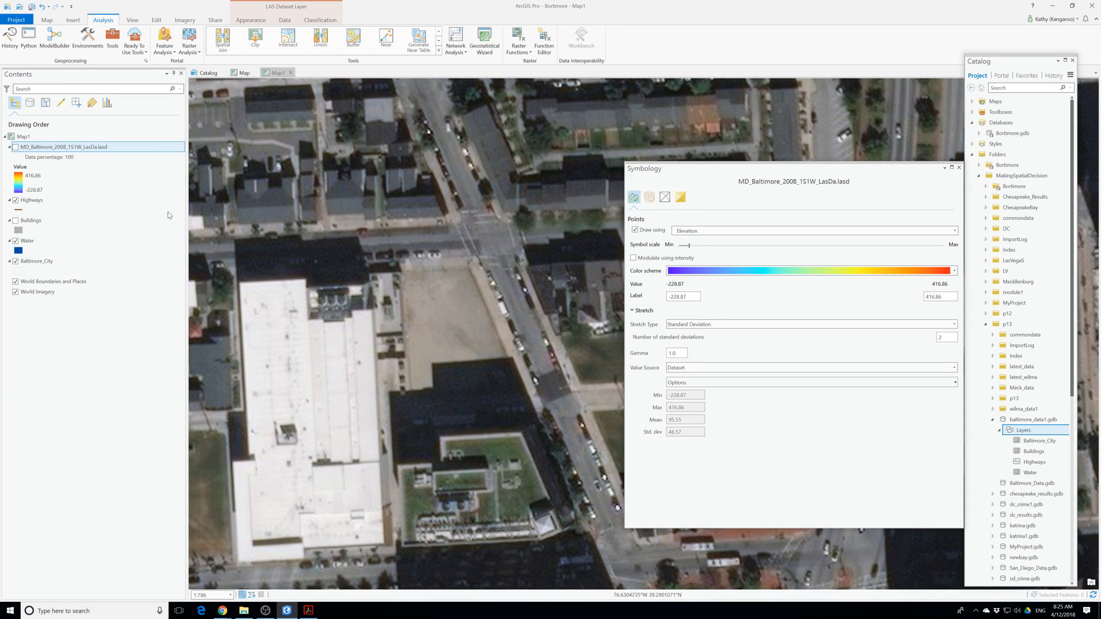
# View the LAS dataset layer's metadata, checking its details, preview and expandable metadata section with the symbology window moved out of the way.
pyautogui.rightClick(42, 147)
pyautogui.click(72, 276)
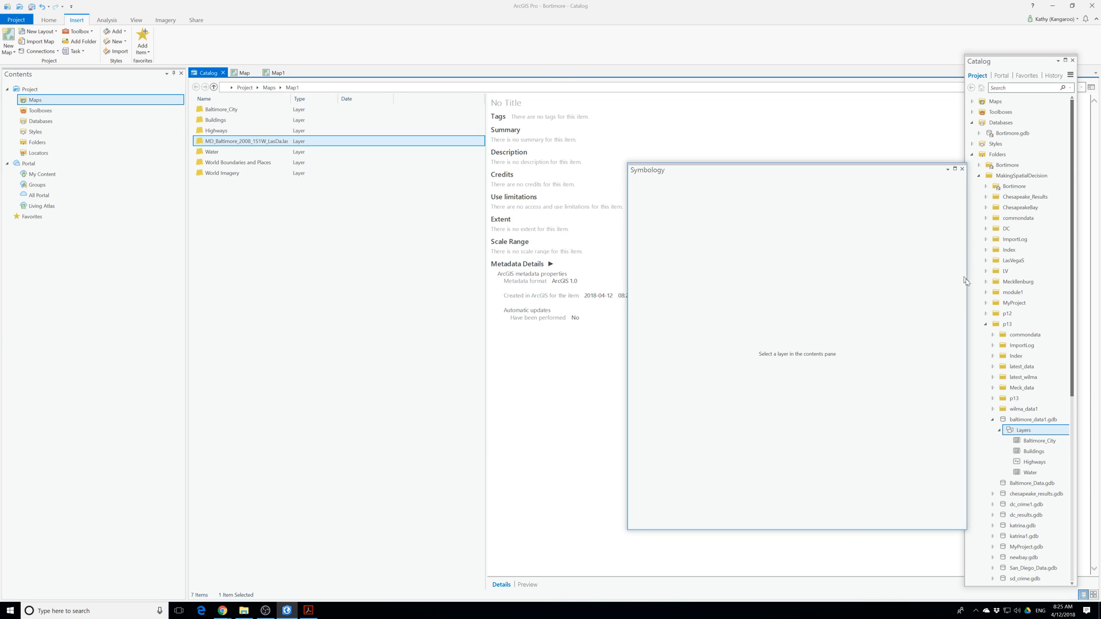
pyautogui.moveTo(706, 176); pyautogui.dragTo(902, 434)
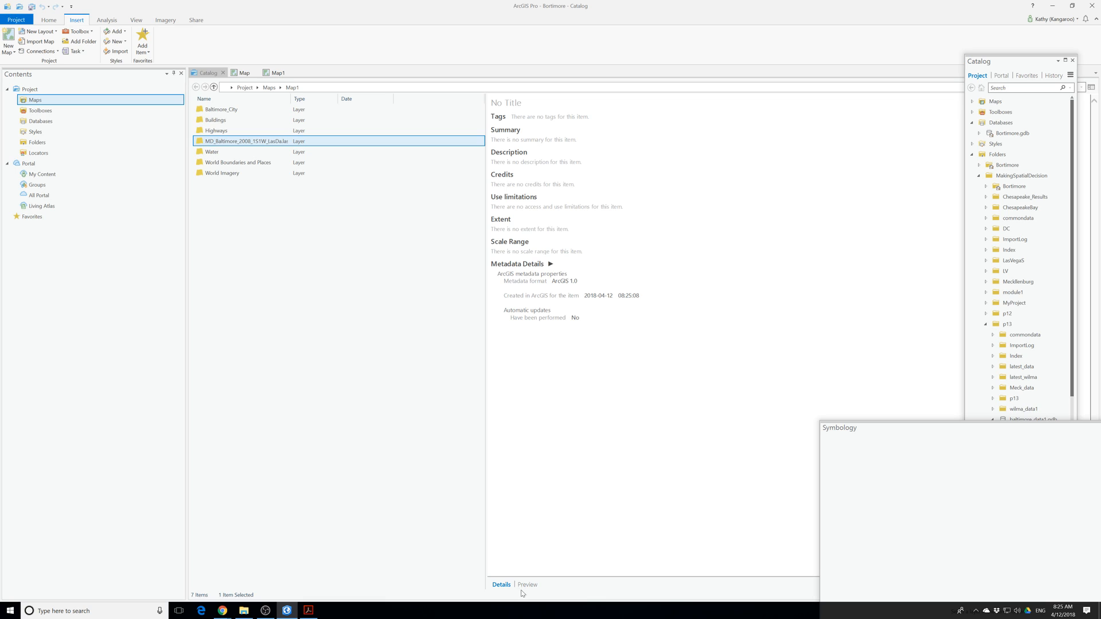
pyautogui.click(524, 586)
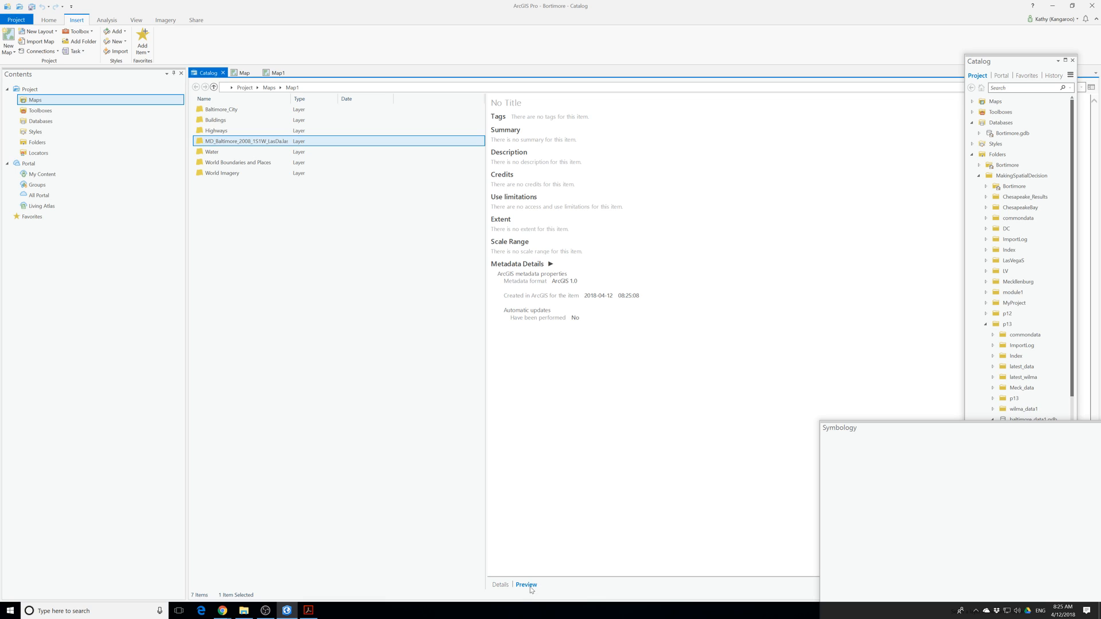
pyautogui.click(501, 585)
pyautogui.click(522, 265)
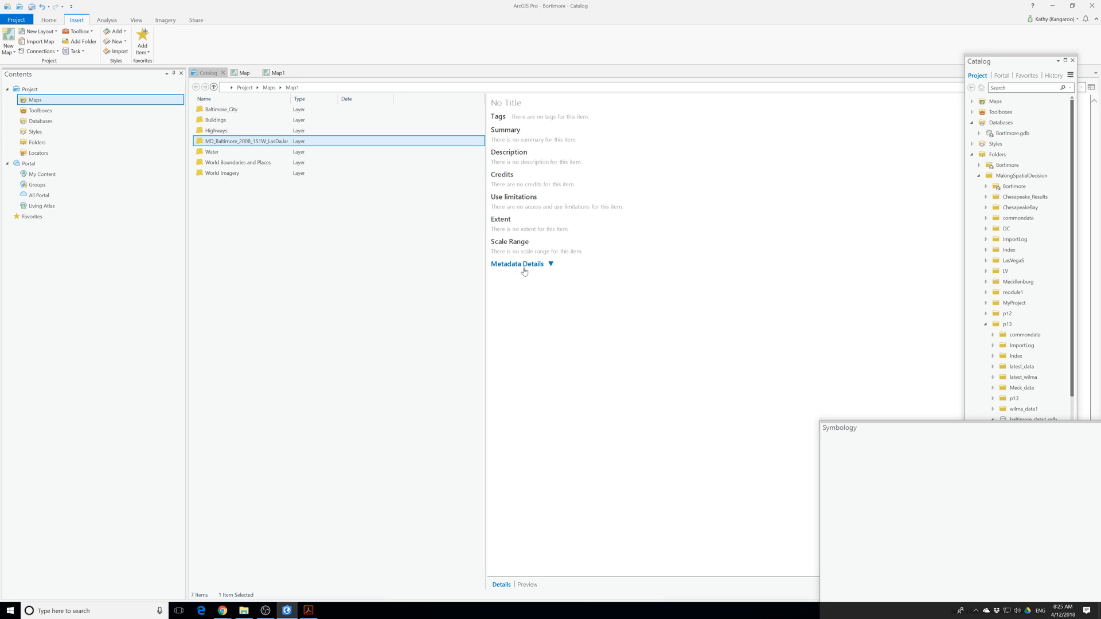
pyautogui.click(546, 266)
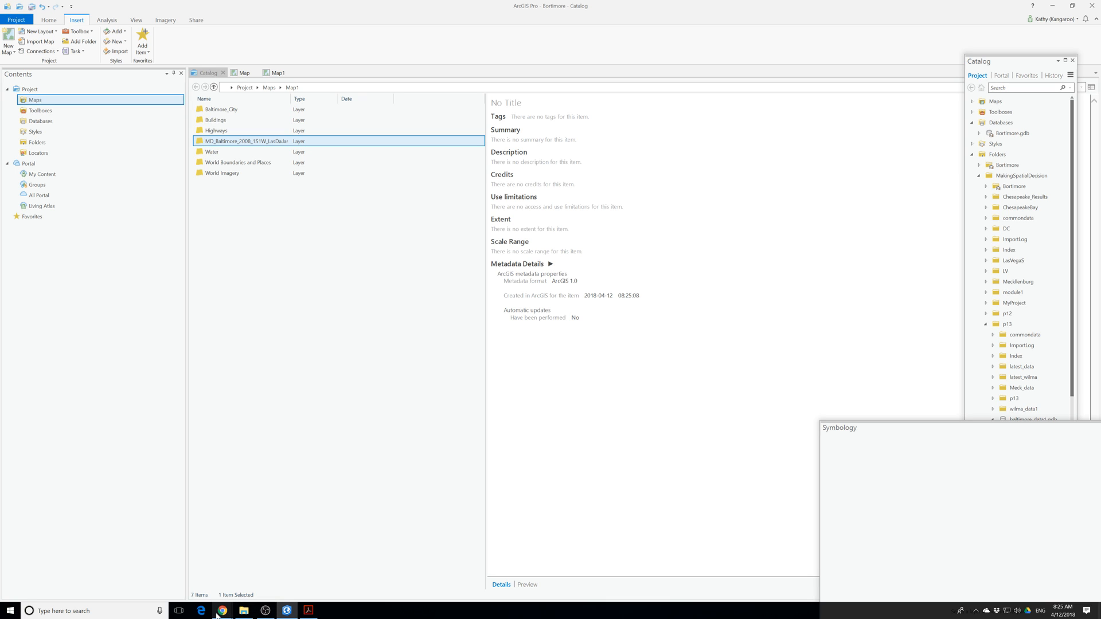
# Return from the catalog view to the maps and close the unused view named Map, keeping Map1 open.
pyautogui.moveTo(285, 616)
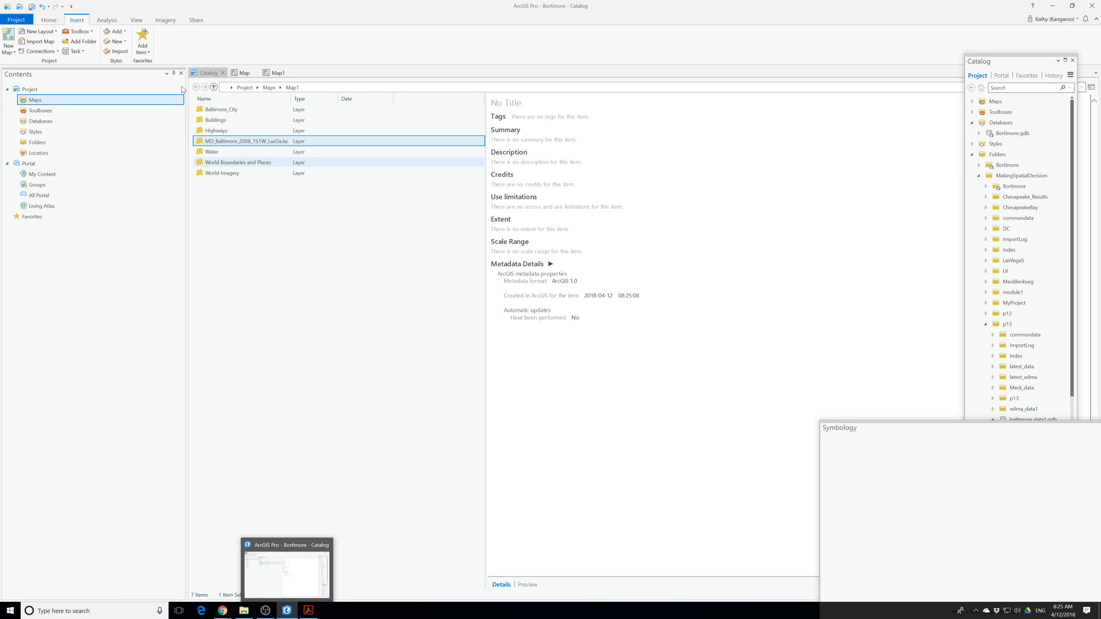
pyautogui.click(245, 73)
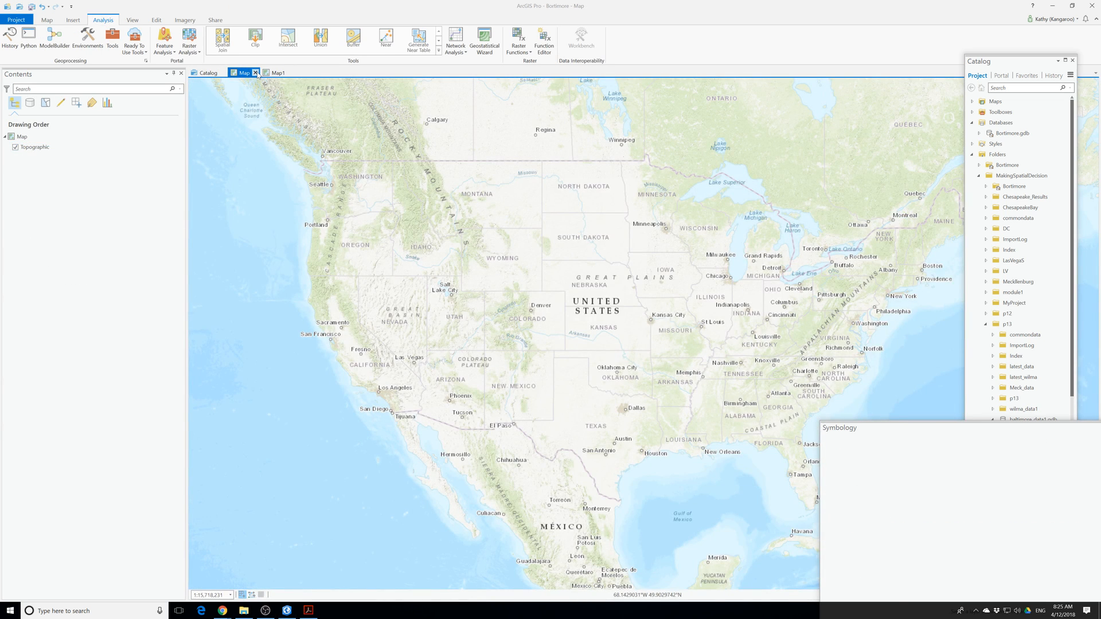
pyautogui.click(256, 73)
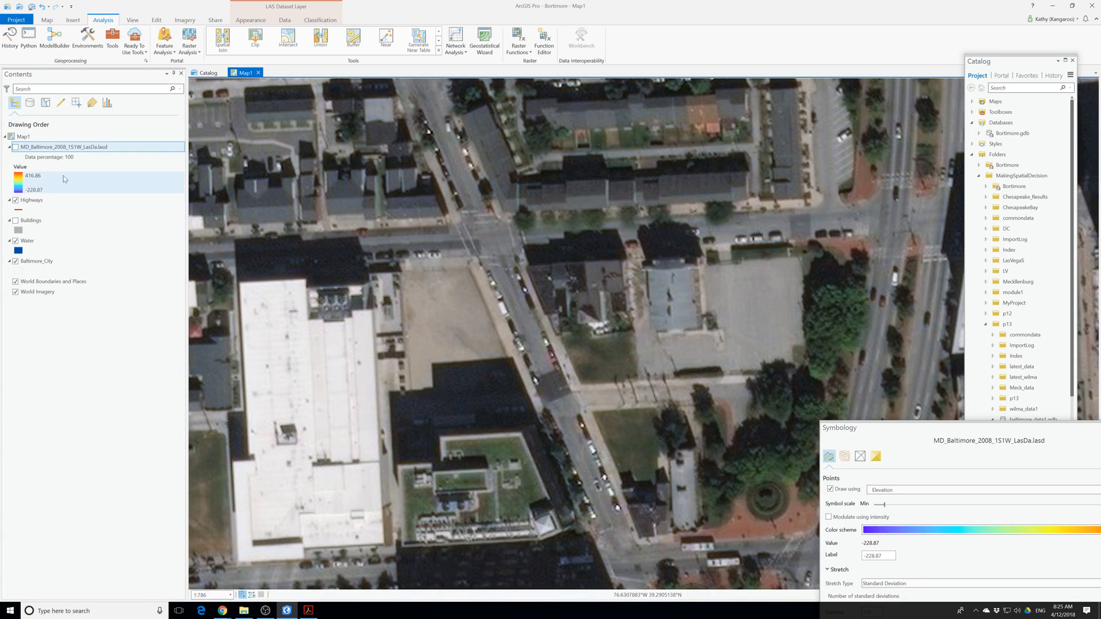
# Turn on the LAS dataset layer and open its layer properties in an enlarged window.
pyautogui.click(16, 147)
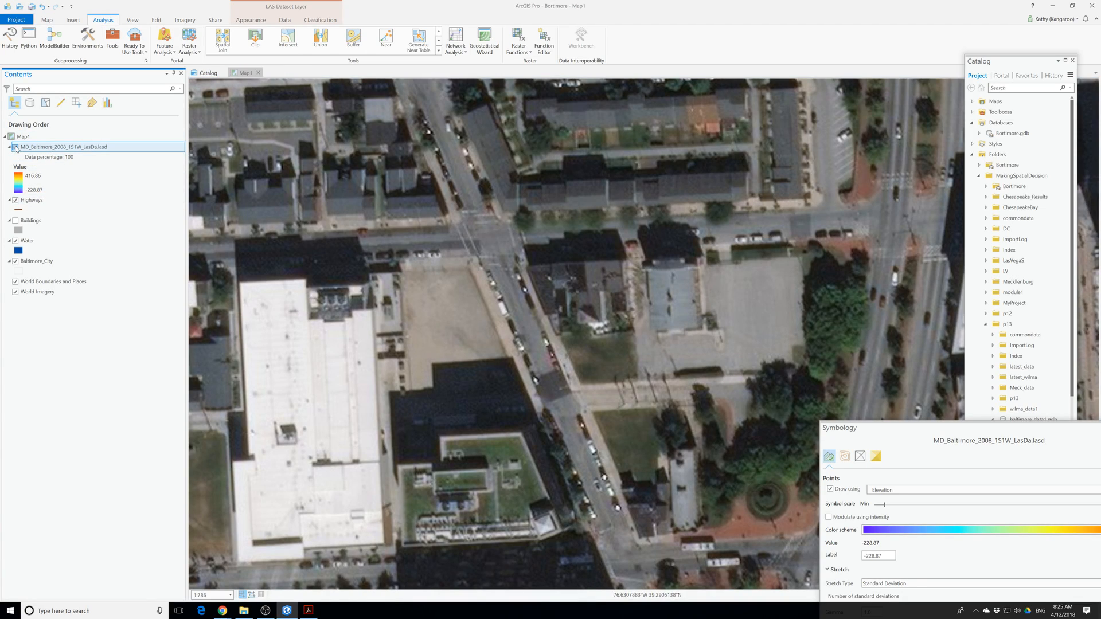
pyautogui.rightClick(37, 149)
pyautogui.click(61, 299)
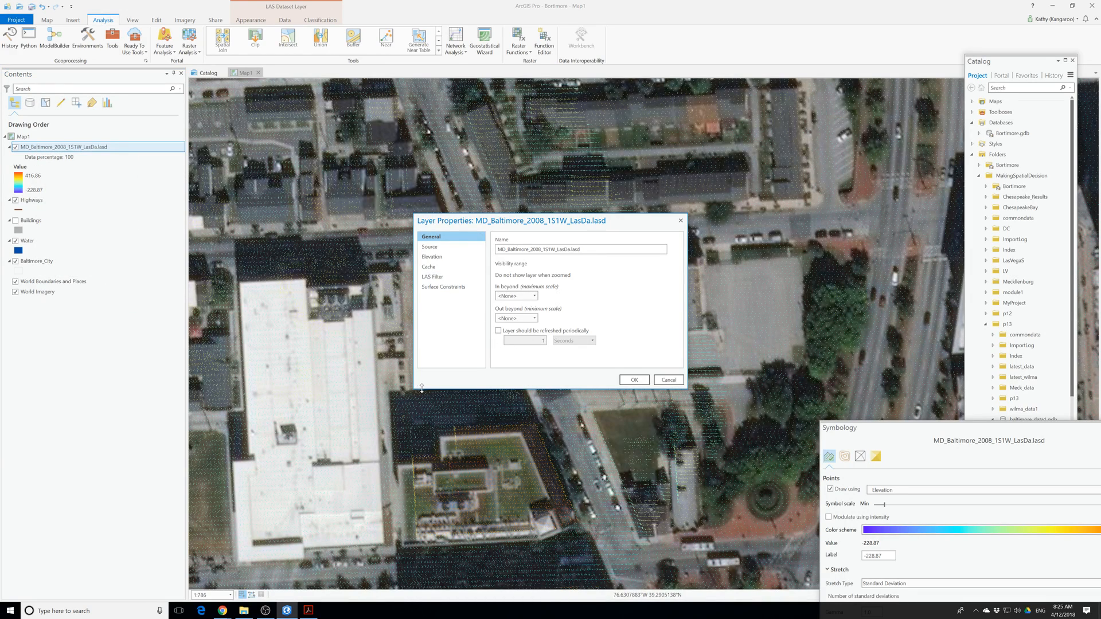
pyautogui.moveTo(415, 389); pyautogui.dragTo(267, 484)
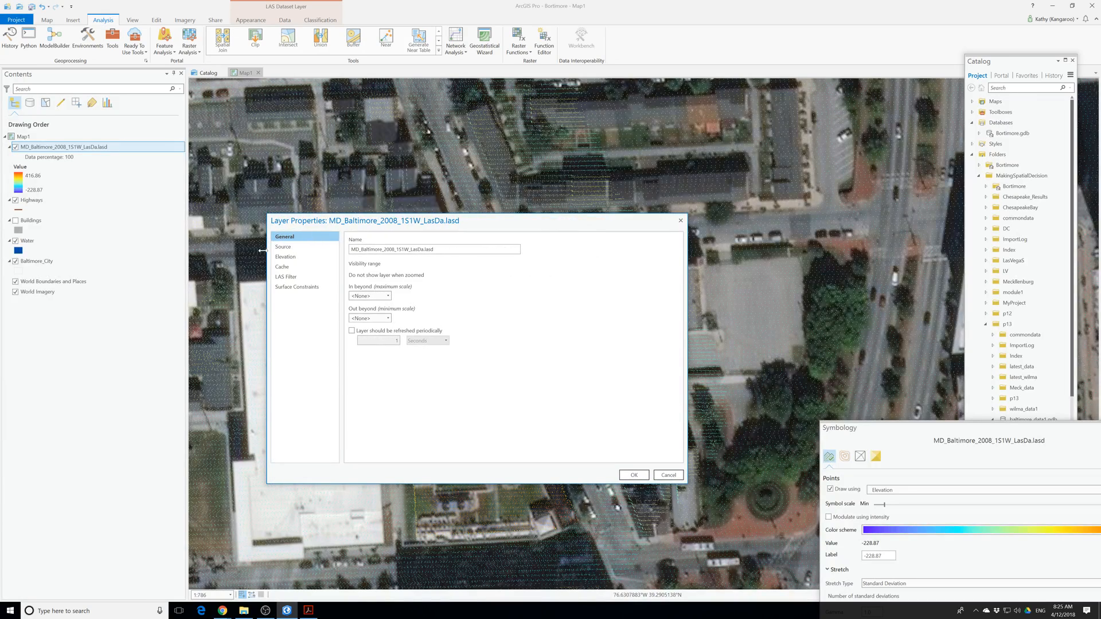
# Examine the LAS dataset's source information, expanding its extent and spatial reference sections.
pyautogui.click(285, 250)
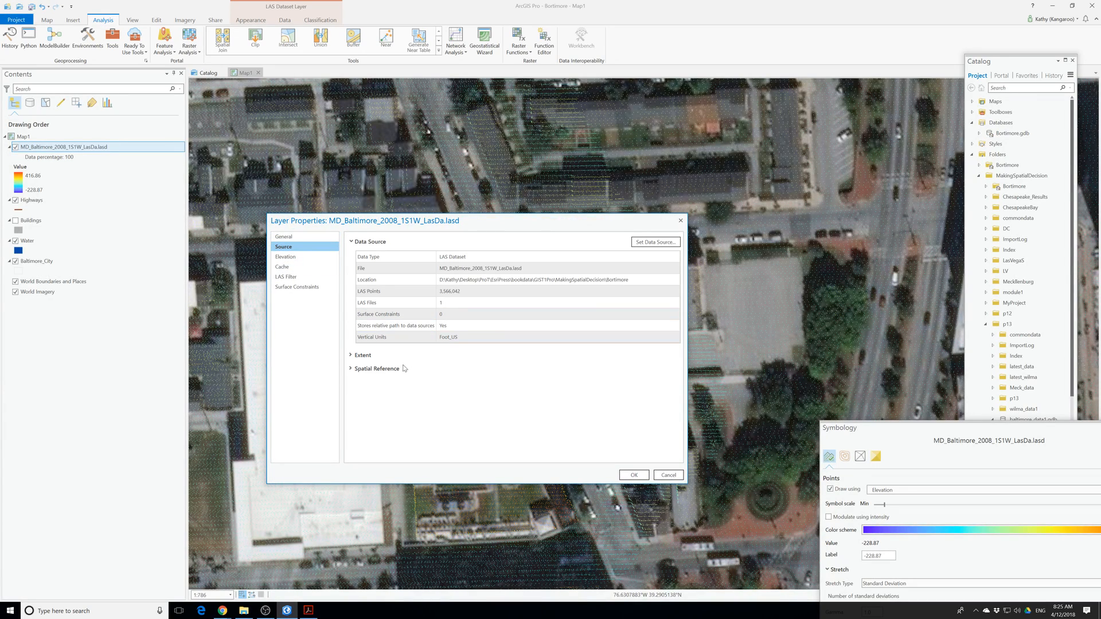
pyautogui.click(359, 356)
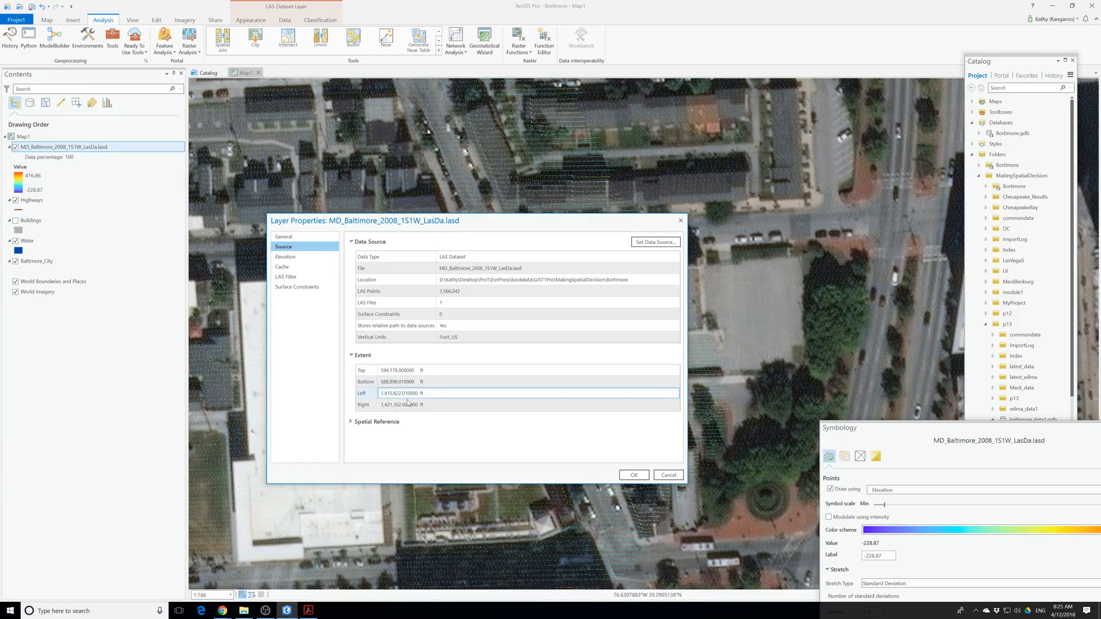
pyautogui.click(373, 422)
pyautogui.scroll(-3, 409, 404)
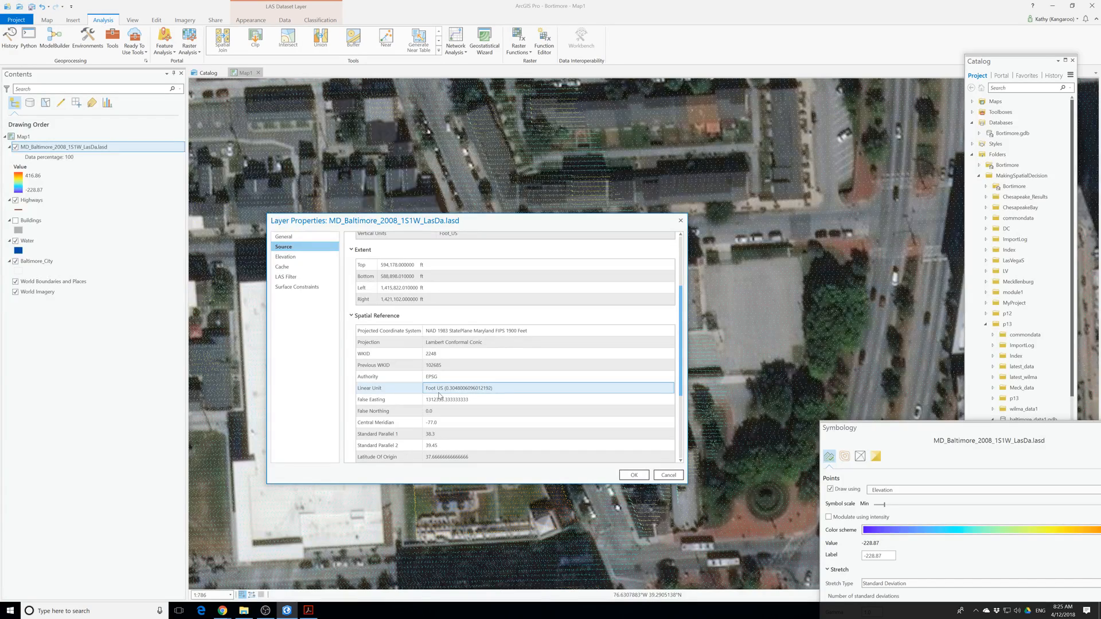
pyautogui.scroll(-3, 439, 395)
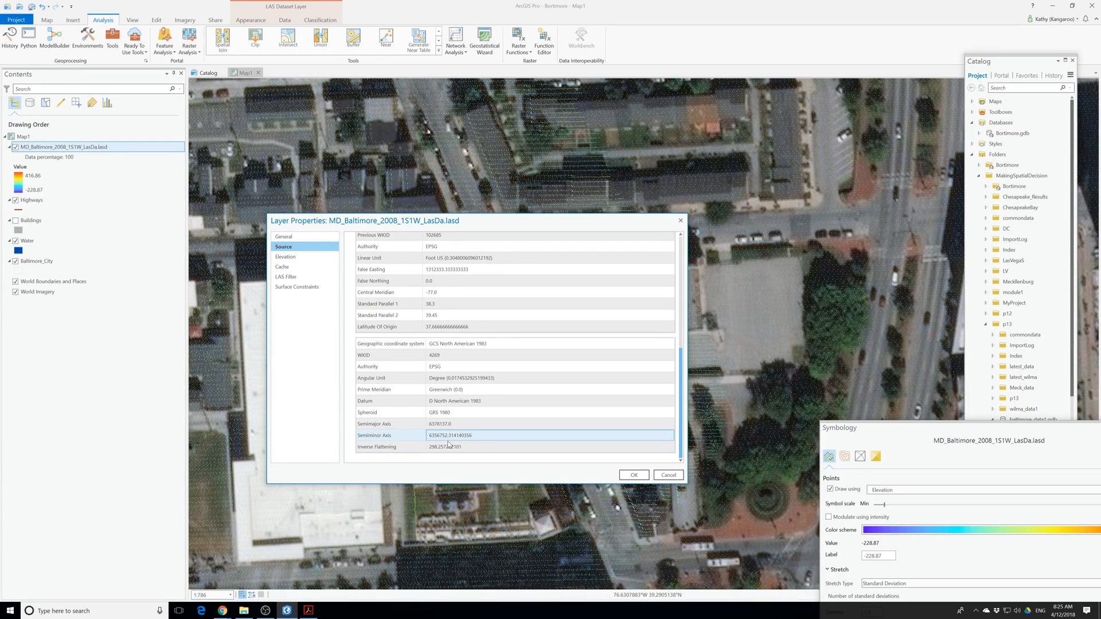
pyautogui.scroll(5, 450, 444)
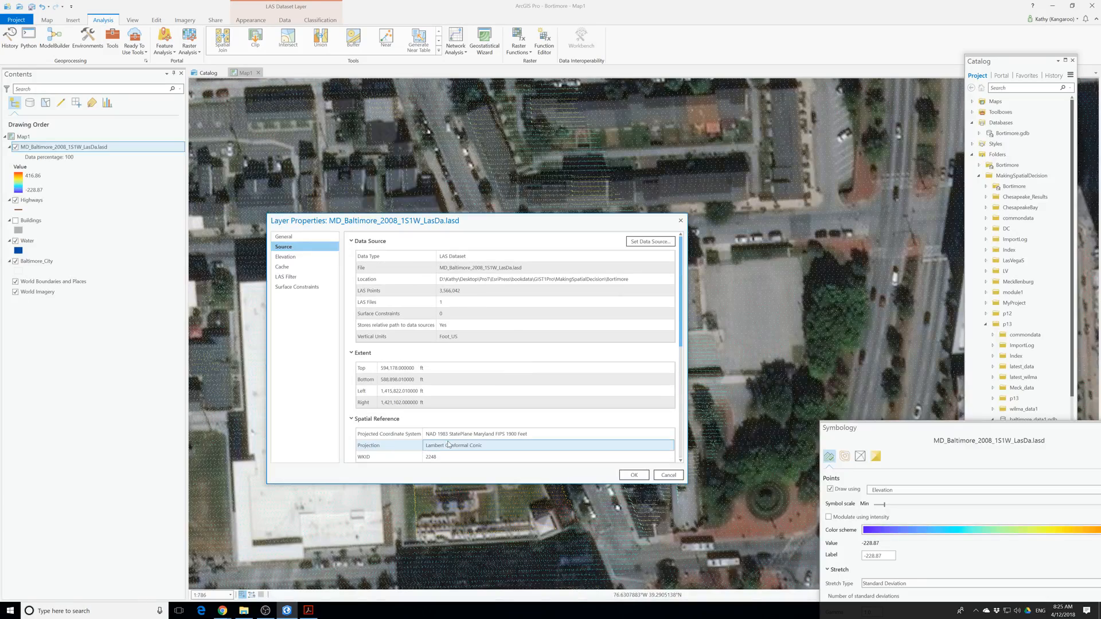
# Review the LAS dataset layer's elevation, general, cache, LAS filter and surface constraint properties.
pyautogui.click(286, 257)
pyautogui.click(284, 237)
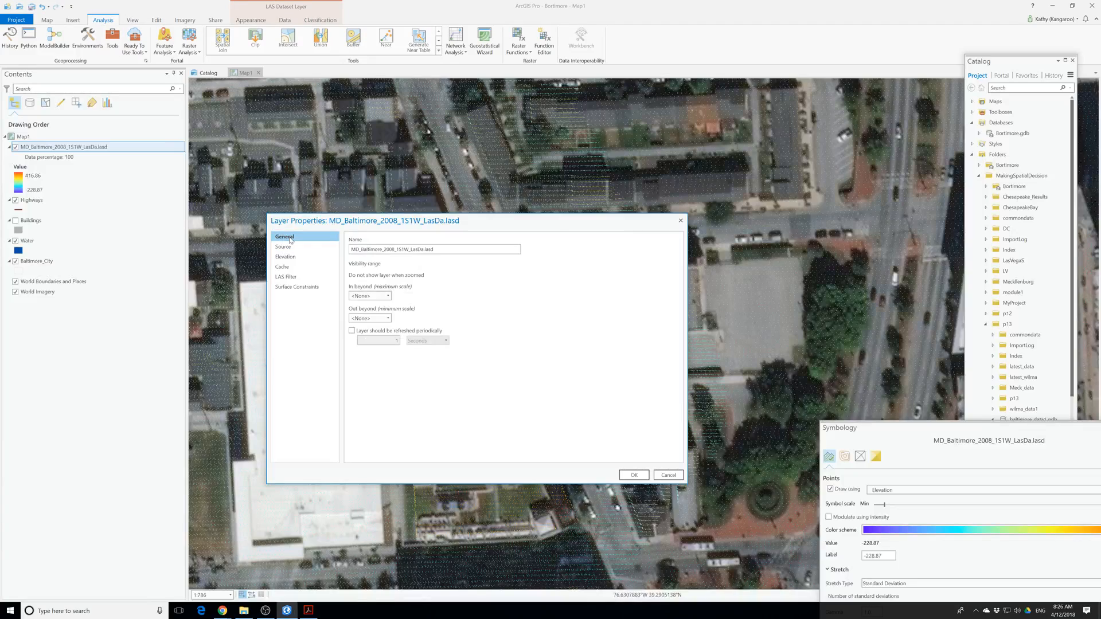
pyautogui.click(284, 247)
pyautogui.click(287, 257)
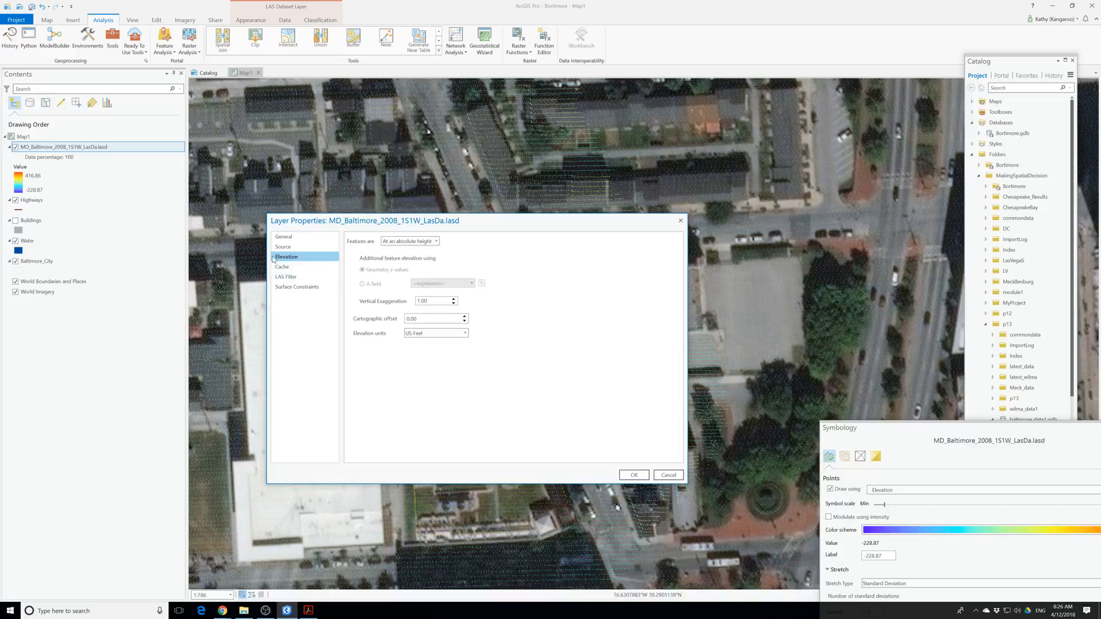
pyautogui.click(282, 267)
pyautogui.click(287, 277)
pyautogui.click(297, 288)
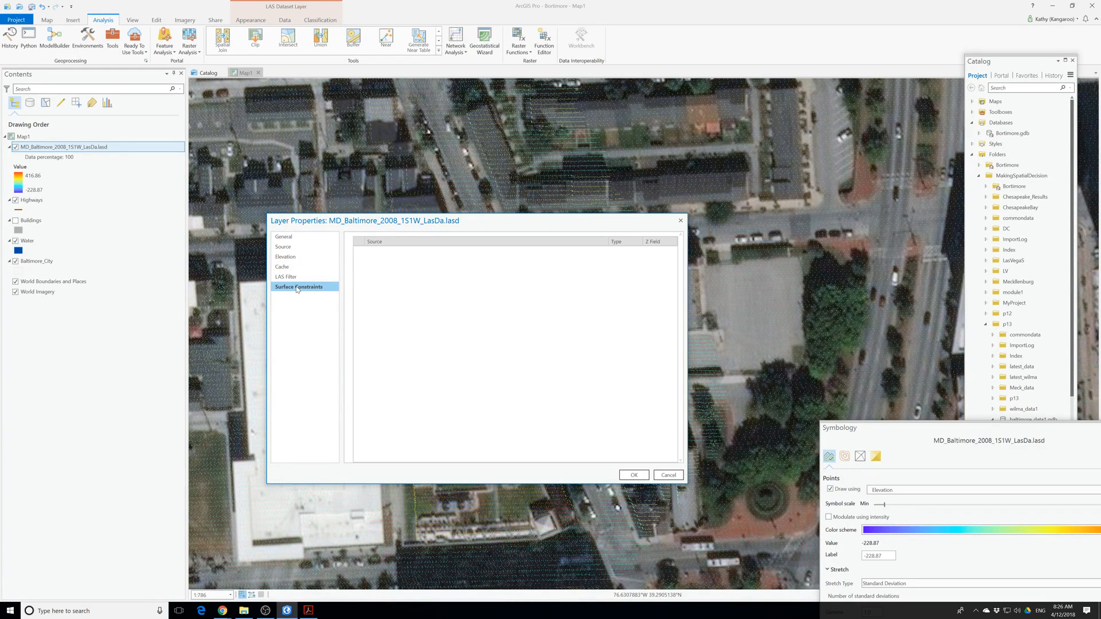
pyautogui.click(283, 237)
# Read through the LAS dataset's source properties again, from the data source and extent to the projected and geographic coordinate systems.
pyautogui.click(283, 247)
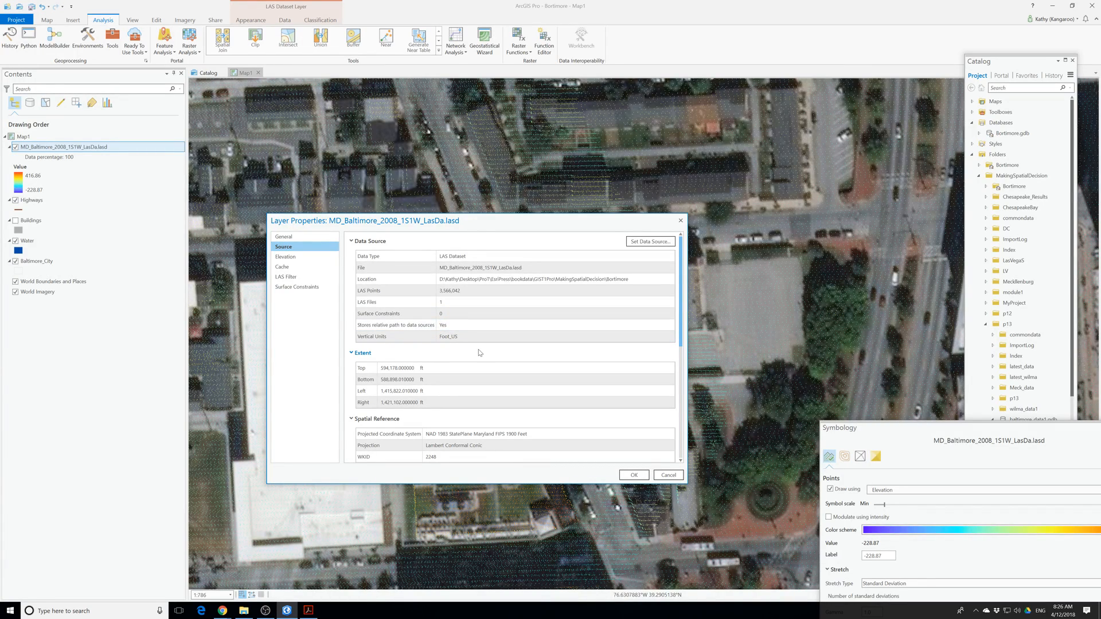
pyautogui.scroll(-3, 480, 353)
pyautogui.scroll(-1, 479, 353)
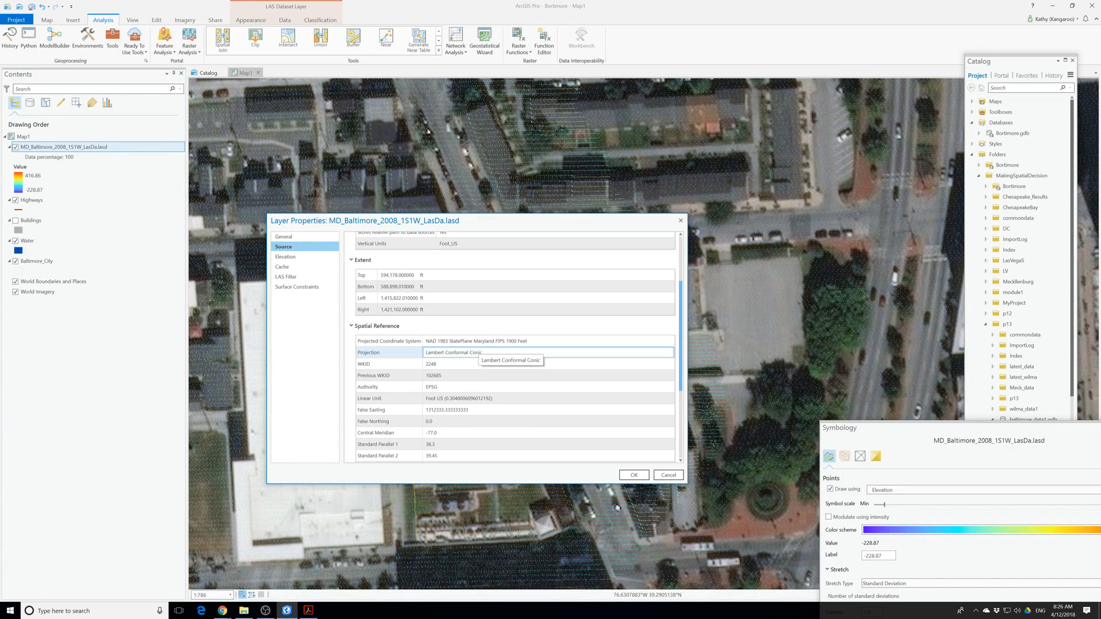
pyautogui.scroll(-2, 479, 351)
pyautogui.scroll(-4, 480, 351)
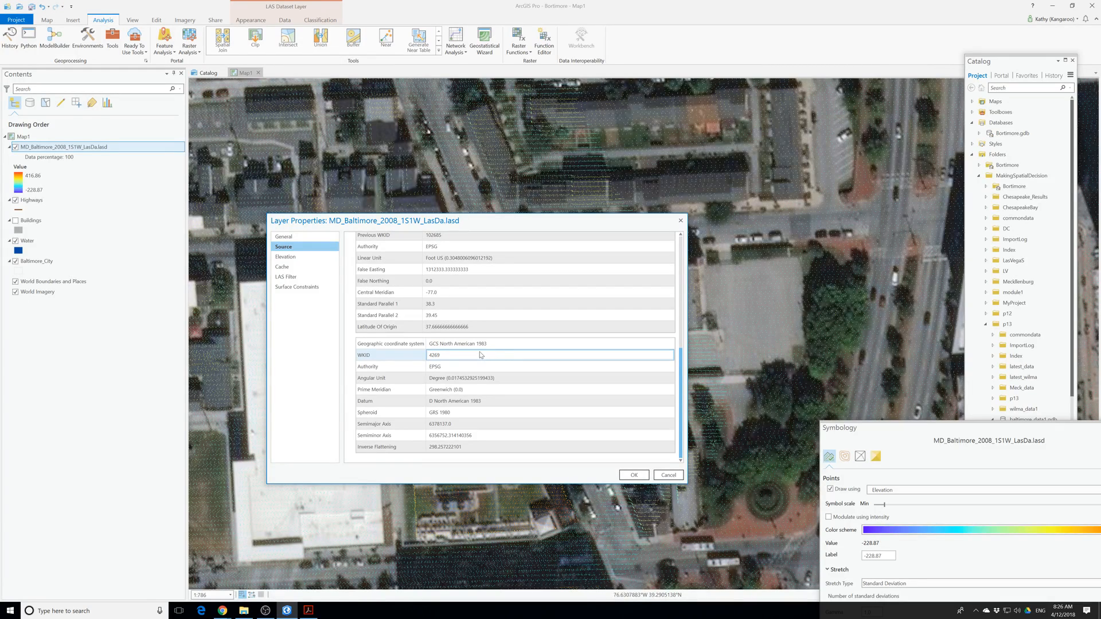
pyautogui.scroll(2, 480, 355)
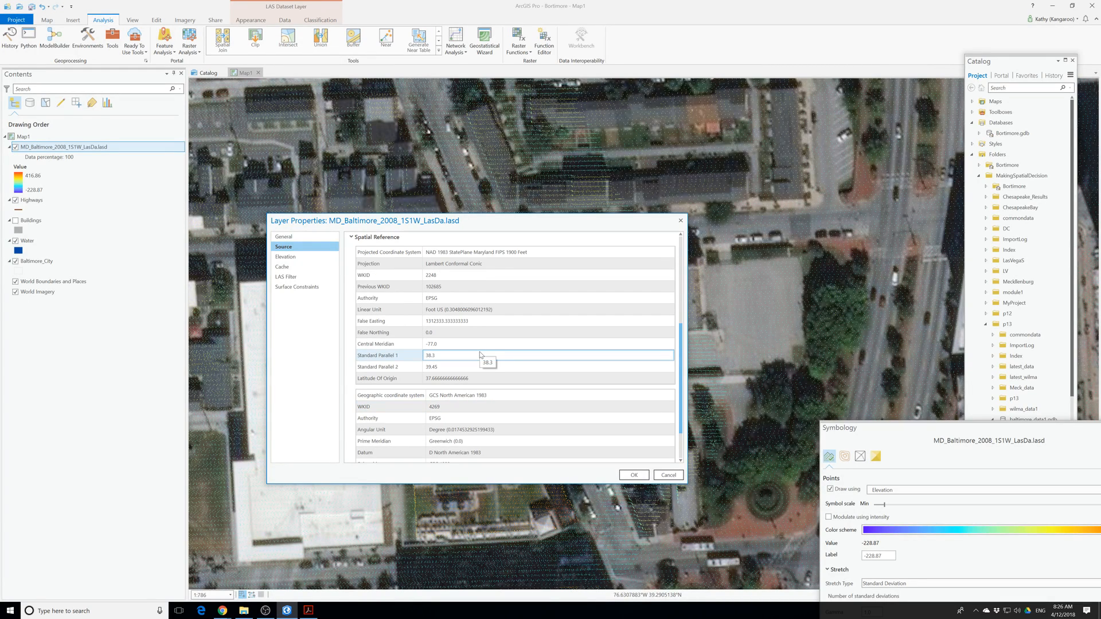
pyautogui.scroll(4, 479, 352)
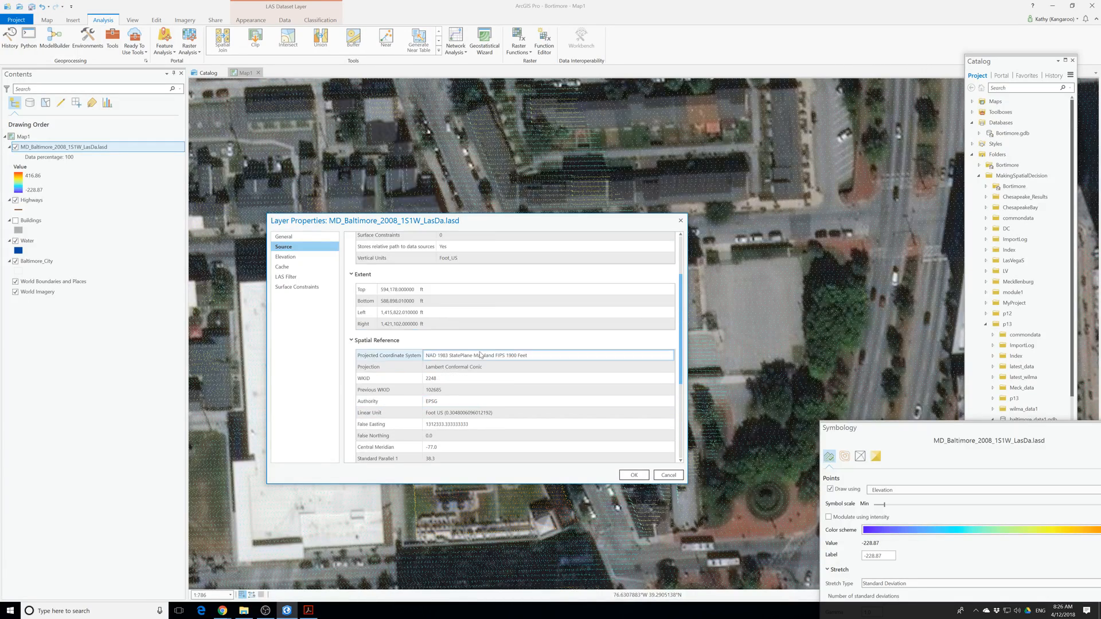
pyautogui.scroll(2, 480, 355)
pyautogui.scroll(1, 481, 355)
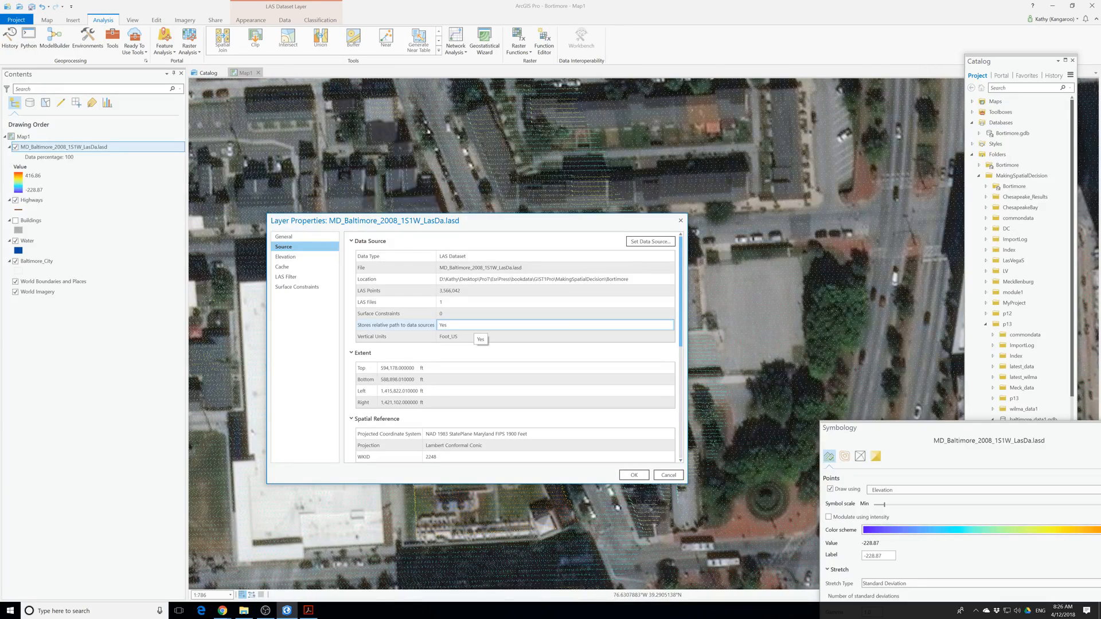
# Stretch the layer properties window taller to view the LAS dataset's extent and both coordinate systems together.
pyautogui.scroll(-5, 436, 378)
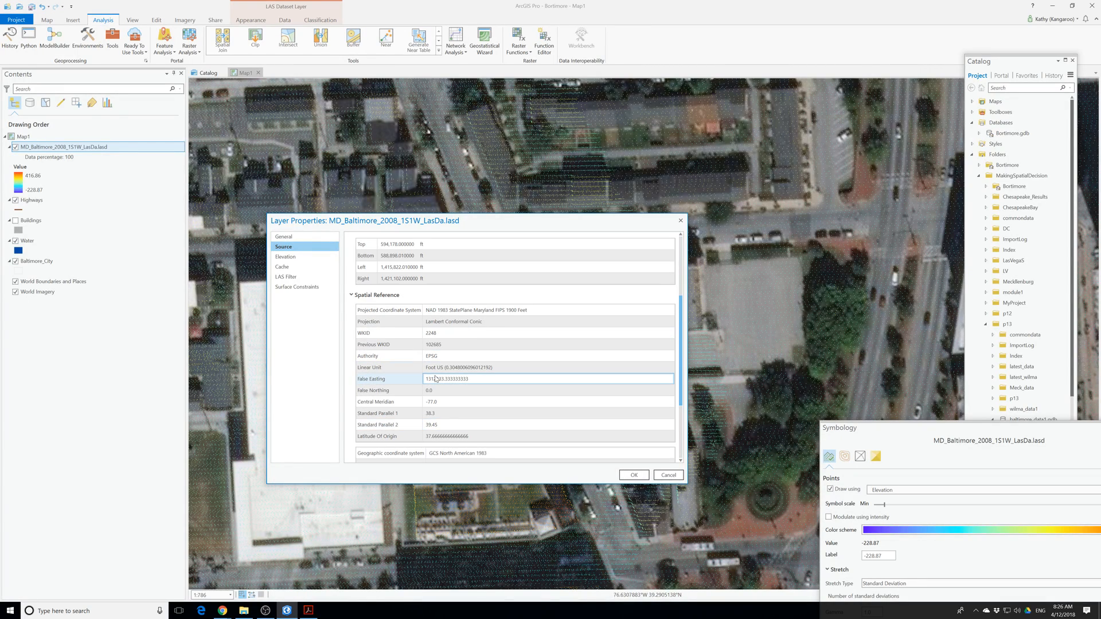
pyautogui.scroll(-4, 436, 379)
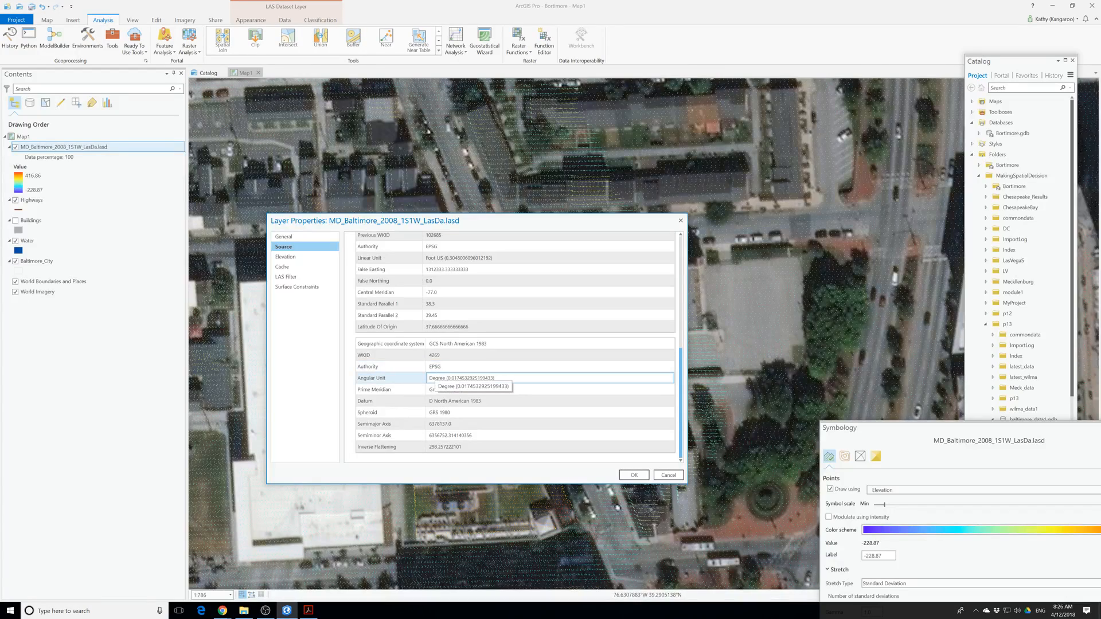
pyautogui.scroll(2, 436, 380)
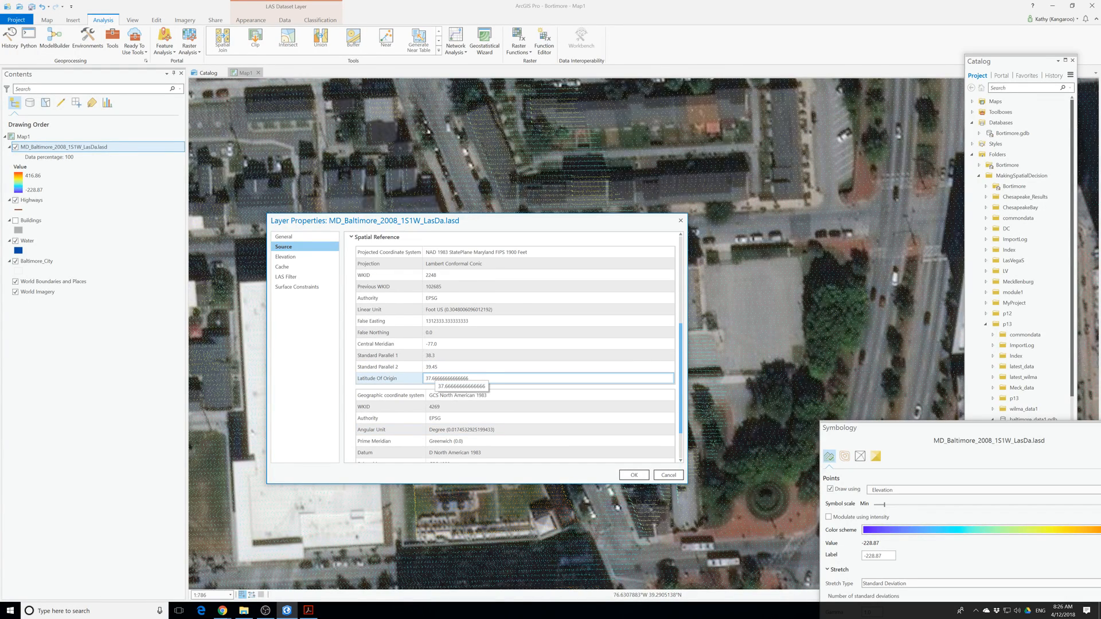
pyautogui.scroll(2, 439, 379)
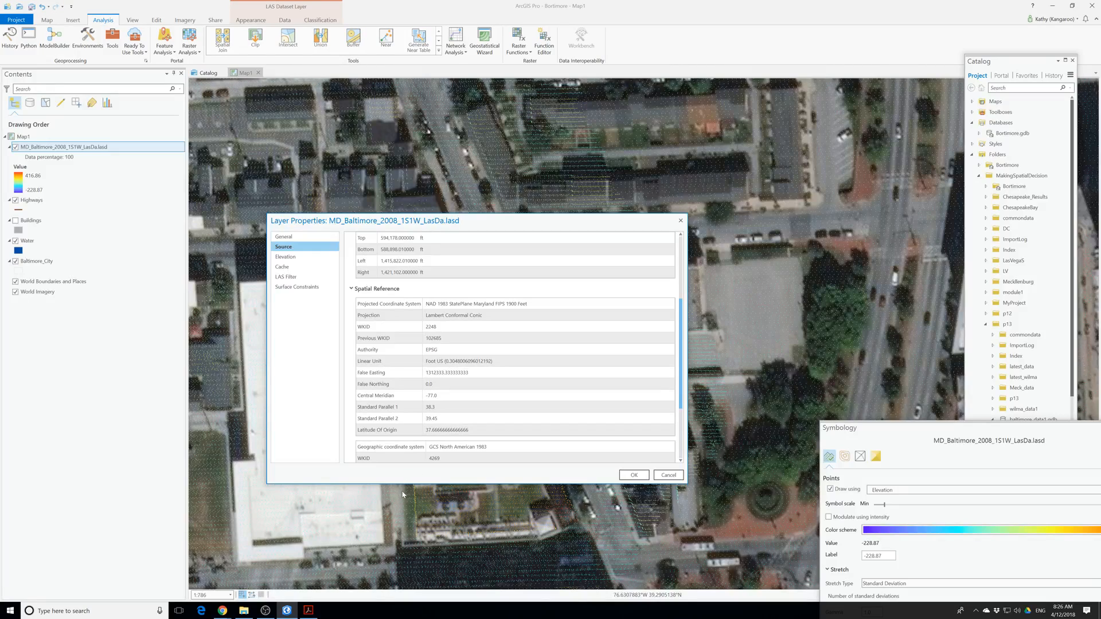
pyautogui.moveTo(414, 485); pyautogui.dragTo(414, 576)
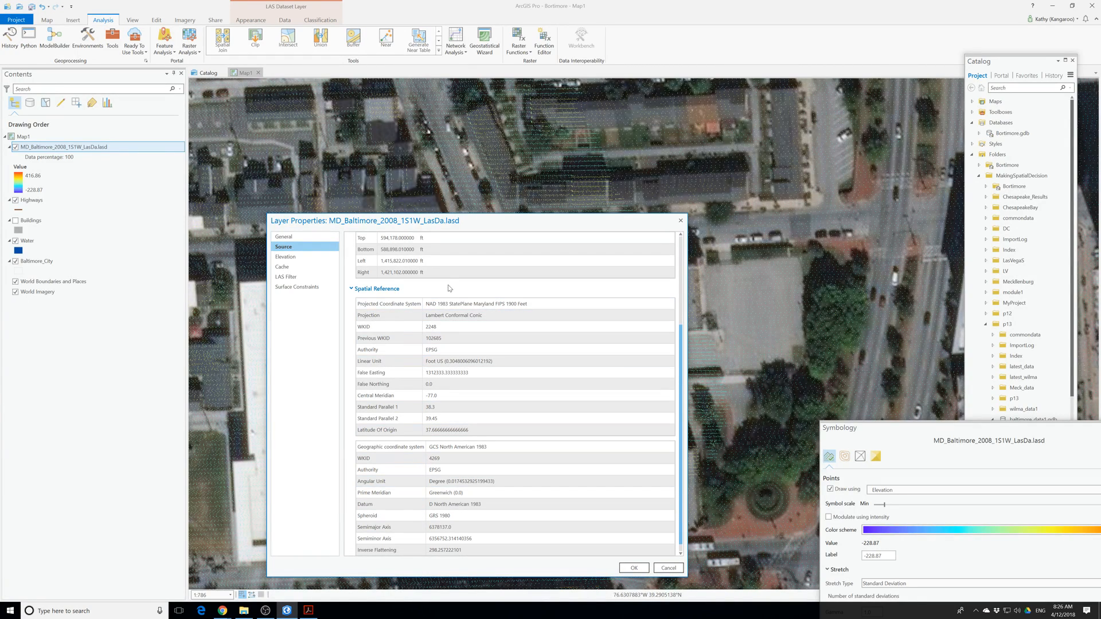
pyautogui.moveTo(479, 216); pyautogui.dragTo(487, 91)
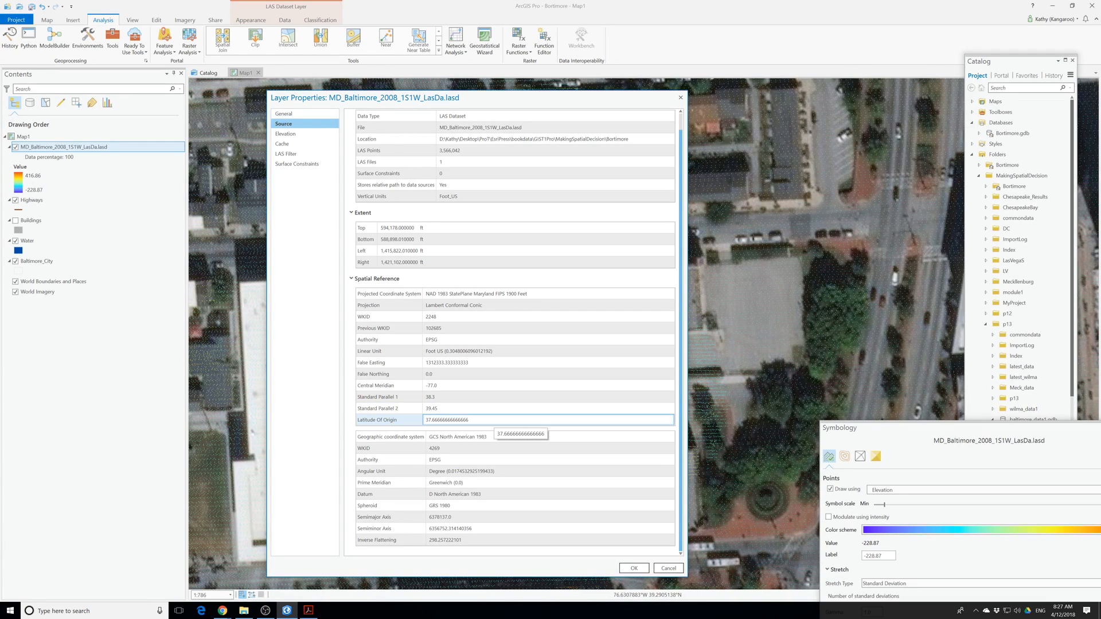
# Copy the LAS dataset's file name from the data source properties and close the layer properties.
pyautogui.scroll(1, 498, 423)
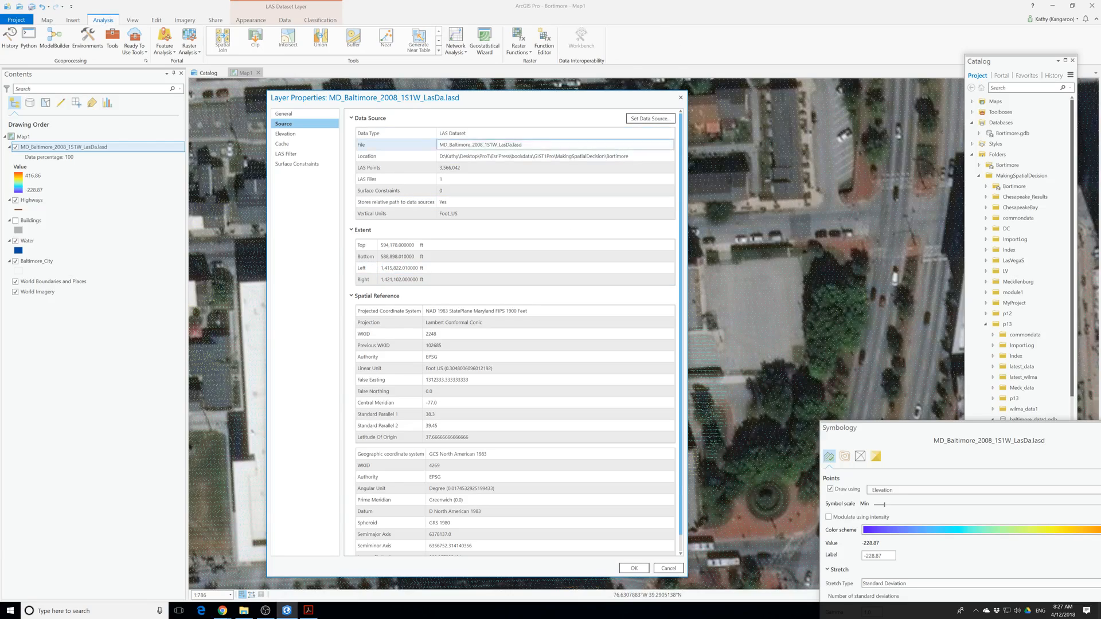
pyautogui.moveTo(523, 145); pyautogui.dragTo(429, 144)
pyautogui.rightClick(472, 148)
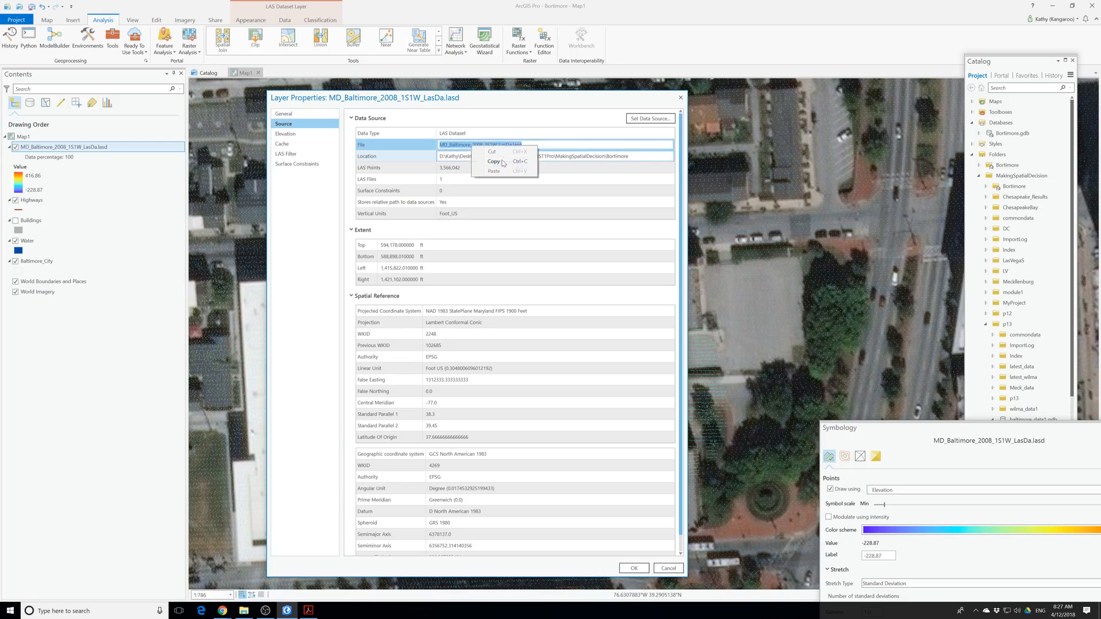
pyautogui.click(489, 162)
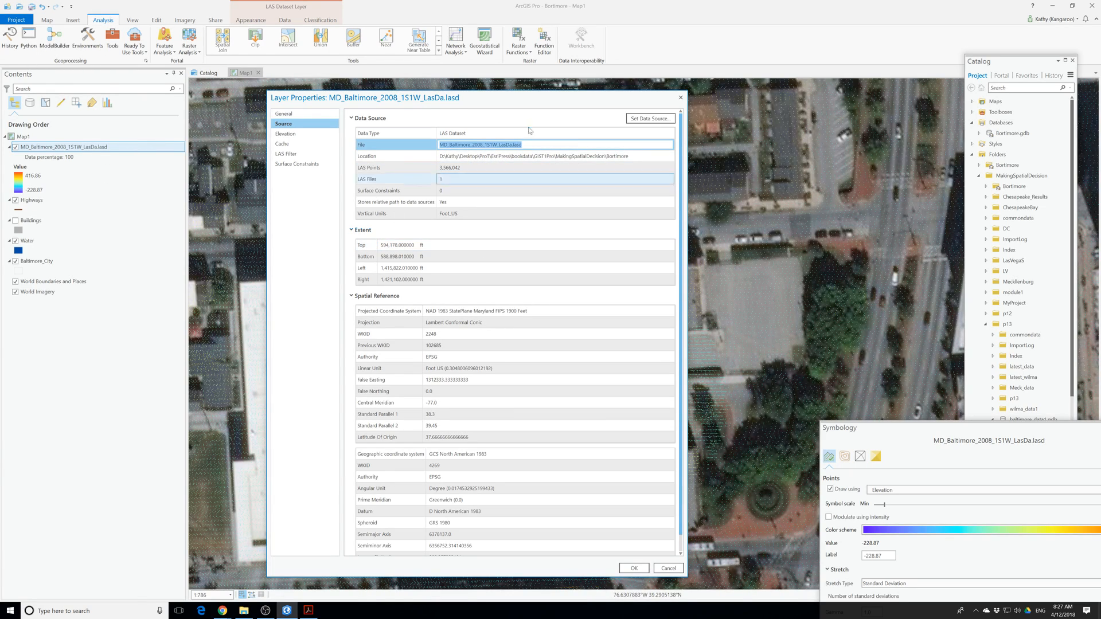
pyautogui.click(633, 568)
# Open the Python window, move it over the middle of the map and activate its code entry line.
pyautogui.click(28, 45)
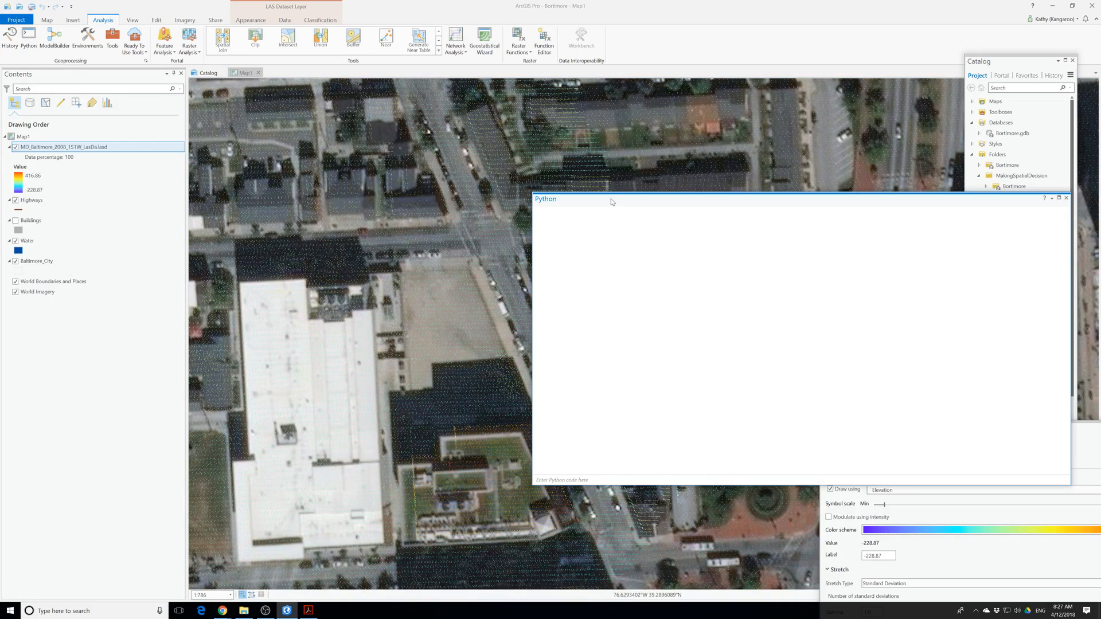
pyautogui.moveTo(611, 198); pyautogui.dragTo(334, 239)
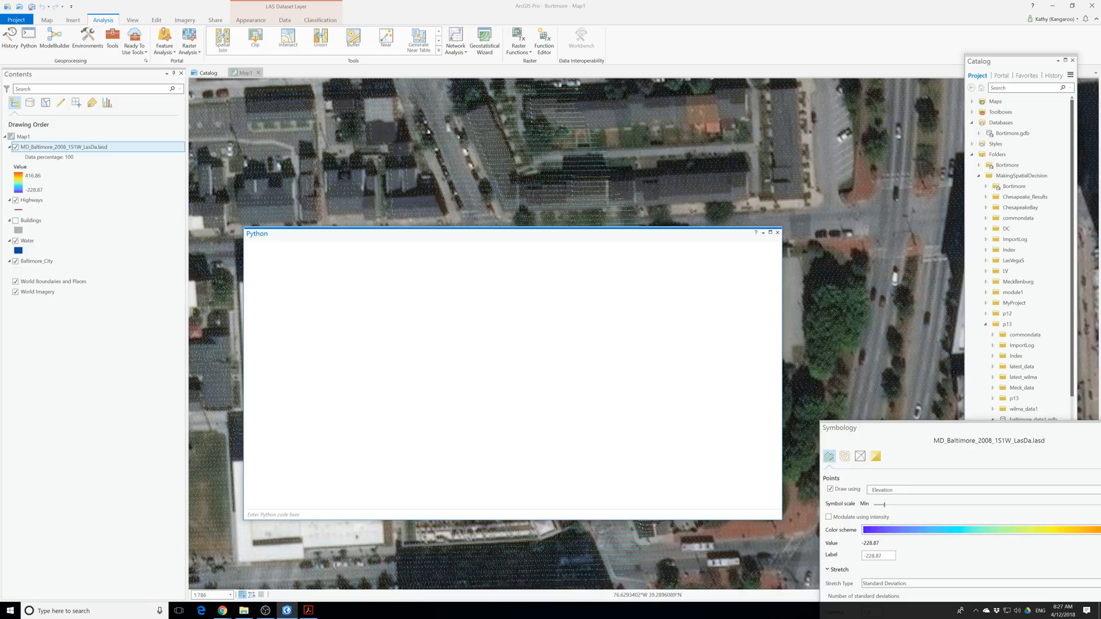
pyautogui.click(288, 515)
# Try to query the LAS dataset's point spacing with arcpy.Describe('MD_Baltimore_2008_1S1W_LasDa.lasd').pointSpacing.
pyautogui.write("('")
pyautogui.hotkey('ctrl', 'v')
pyautogui.write('.pointSpacing')
pyautogui.press('Return')
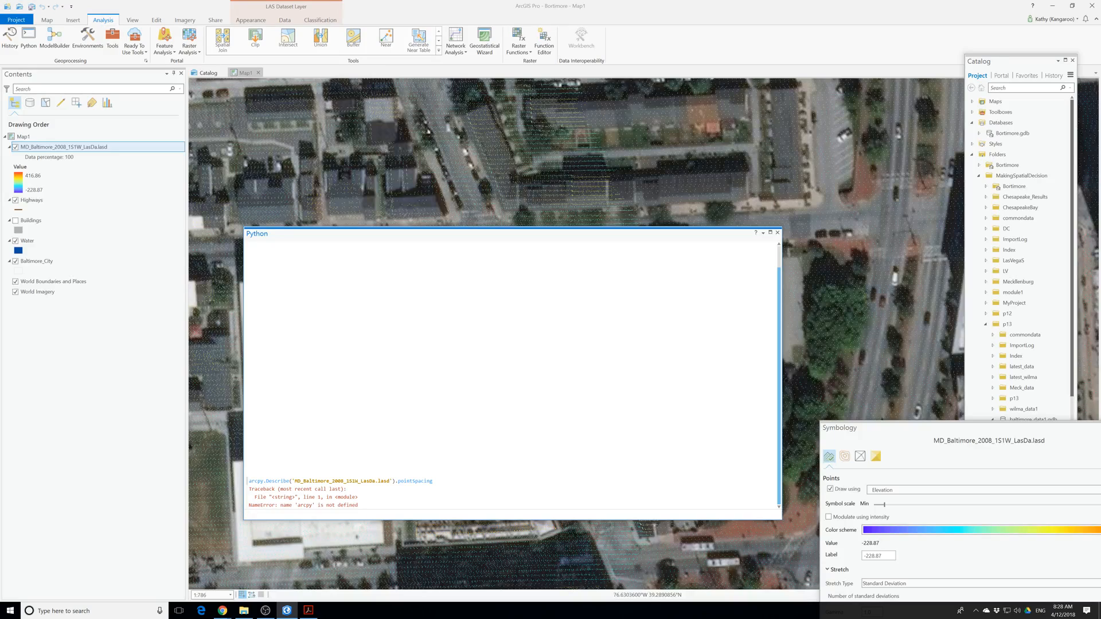
# Re-enter the arcpy.Describe('MD_Baltimore_2008_1S1W_LasDa.lasd').pointSpacing statement and try running it again.
pyautogui.hotkey('ctrl', 'v')
pyautogui.click(247, 515)
pyautogui.write("arcpy.Describe('")
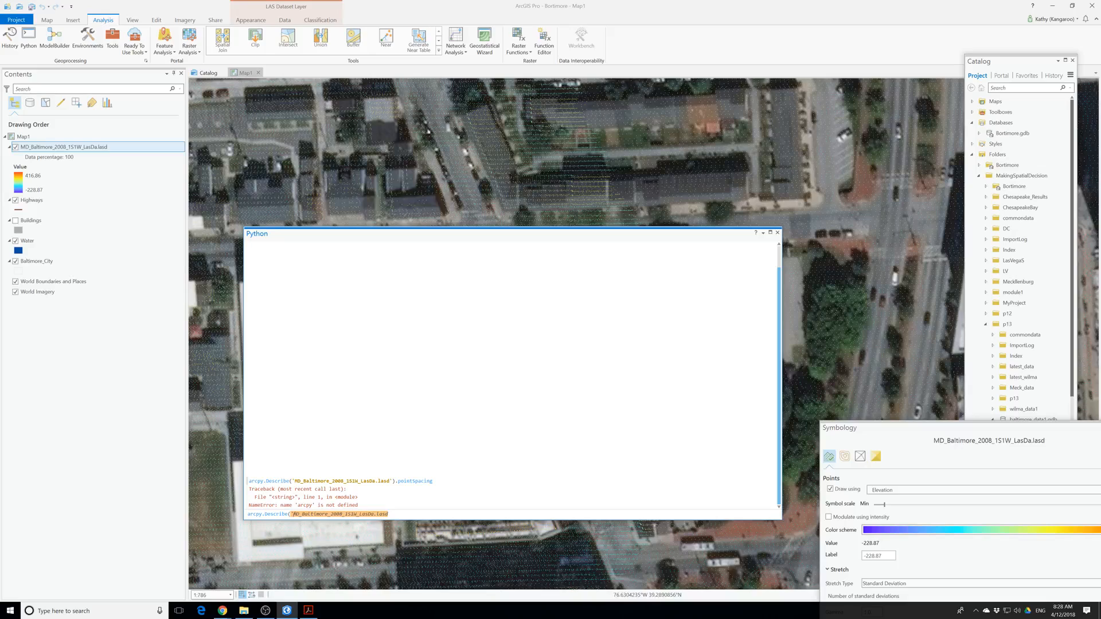
pyautogui.write("'")
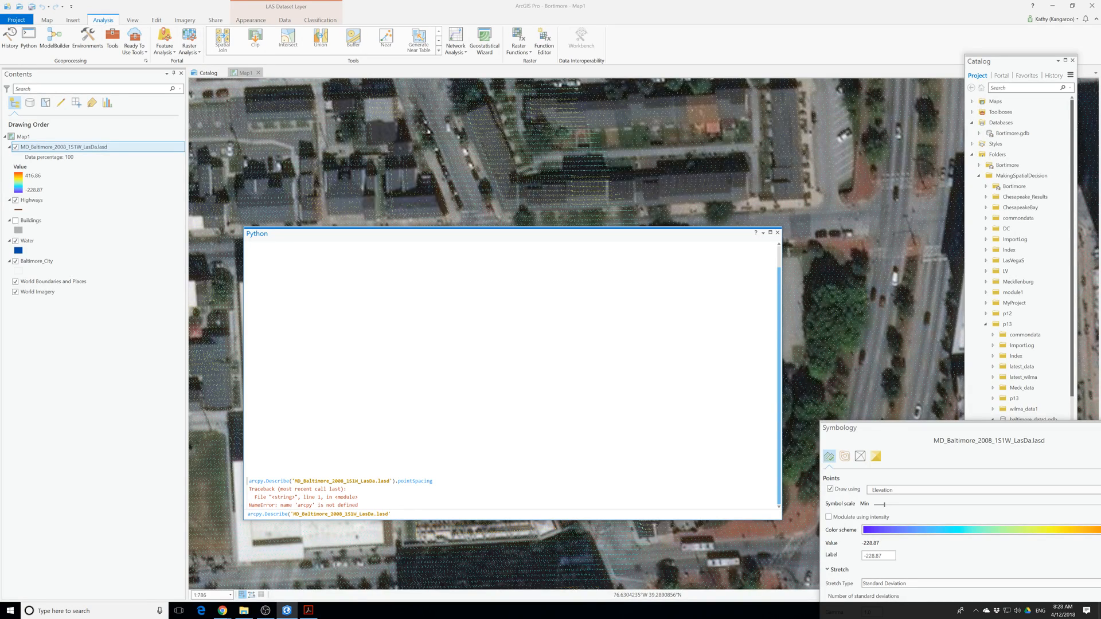
pyautogui.write('.pointsp')
pyautogui.press('BackSpace')
pyautogui.write('Space')
pyautogui.press('BackSpace')
pyautogui.write('ing')
pyautogui.press('Return')
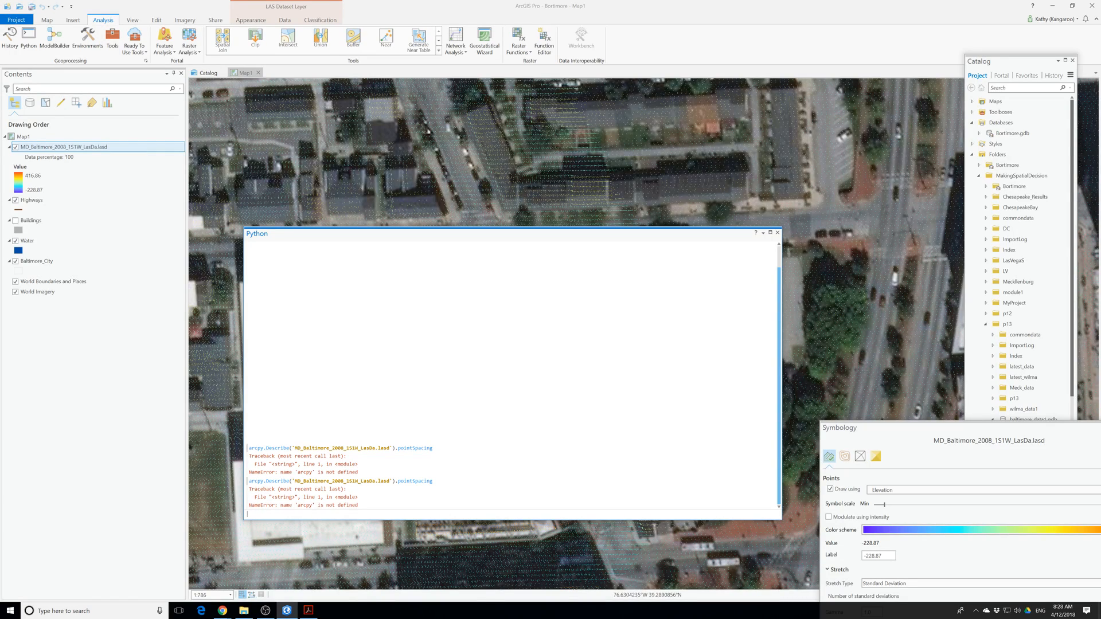
# Import the arcpy module in the Python window.
pyautogui.write('import arcpatyy')
pyautogui.press('Return')
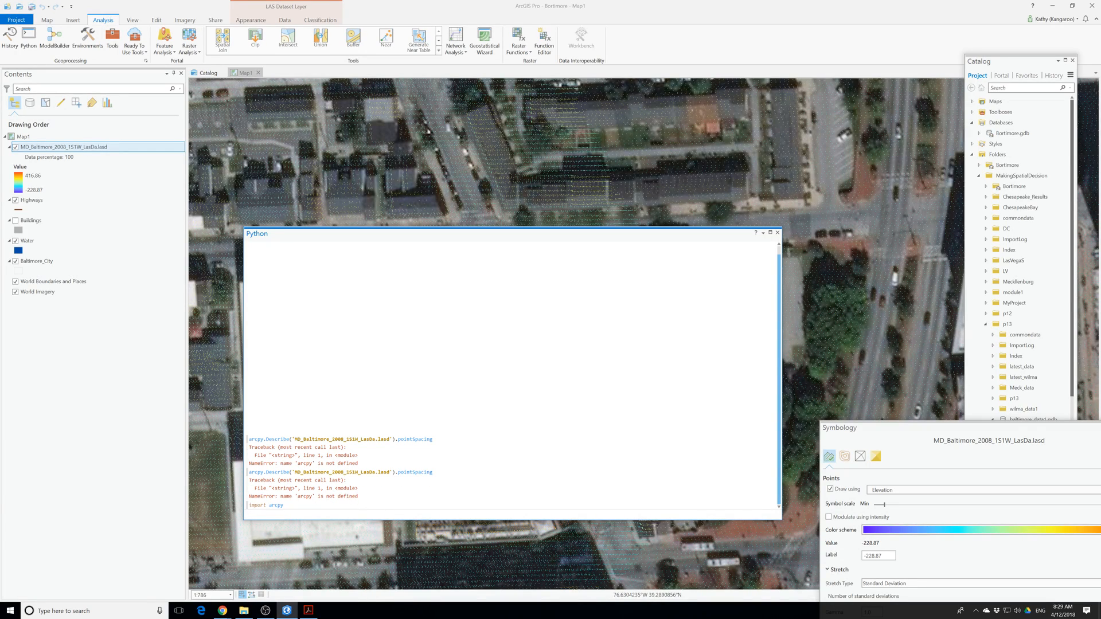
# Get the LAS dataset's point spacing by running arcpy.Describe("MD_Baltimore_2008_1S1W_LasDa.lasd").pointSpacing.
pyautogui.press('BackSpace')
pyautogui.press('Up')
pyautogui.click(269, 514)
pyautogui.press('BackSpace')
pyautogui.press('BackSpace')
pyautogui.press('BackSpace')
pyautogui.press('BackSpace')
pyautogui.press('BackSpace')
pyautogui.press('BackSpace')
pyautogui.press('BackSpace')
pyautogui.write('.Describe("')
pyautogui.press('Left')
pyautogui.hotkey('ctrl', 'v')
pyautogui.press('Right')
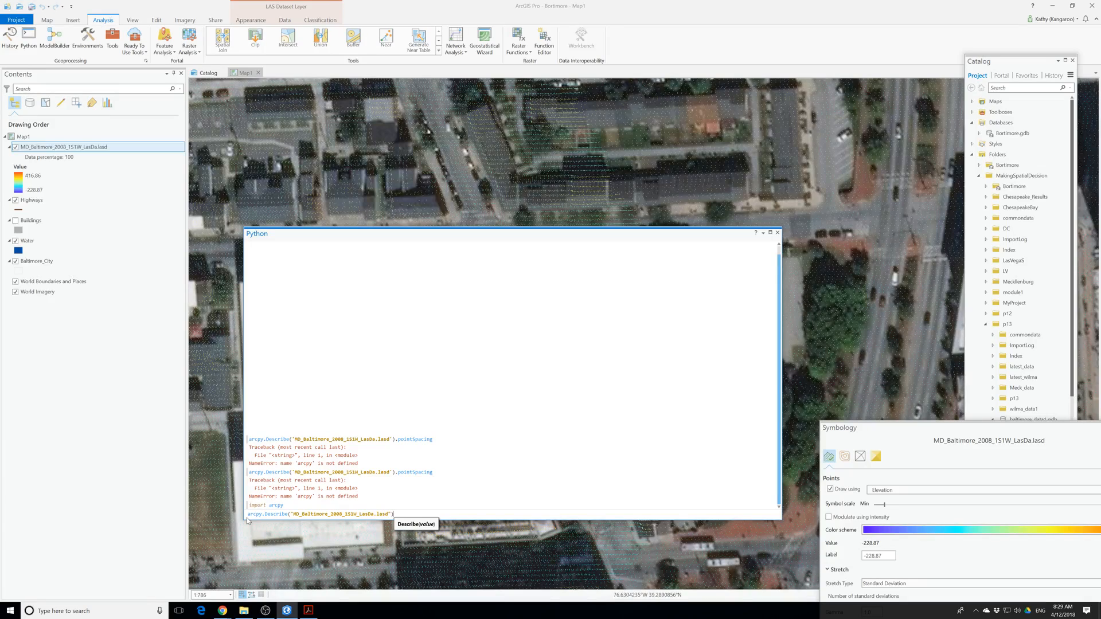
pyautogui.write('.point')
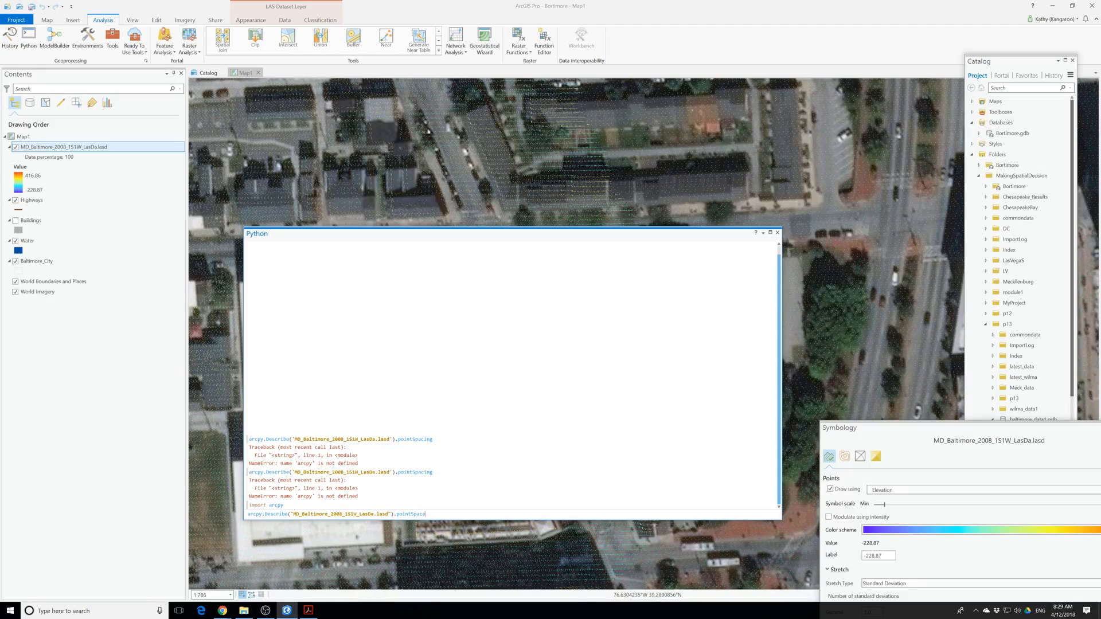
pyautogui.write('Spacing')
pyautogui.press('Return')
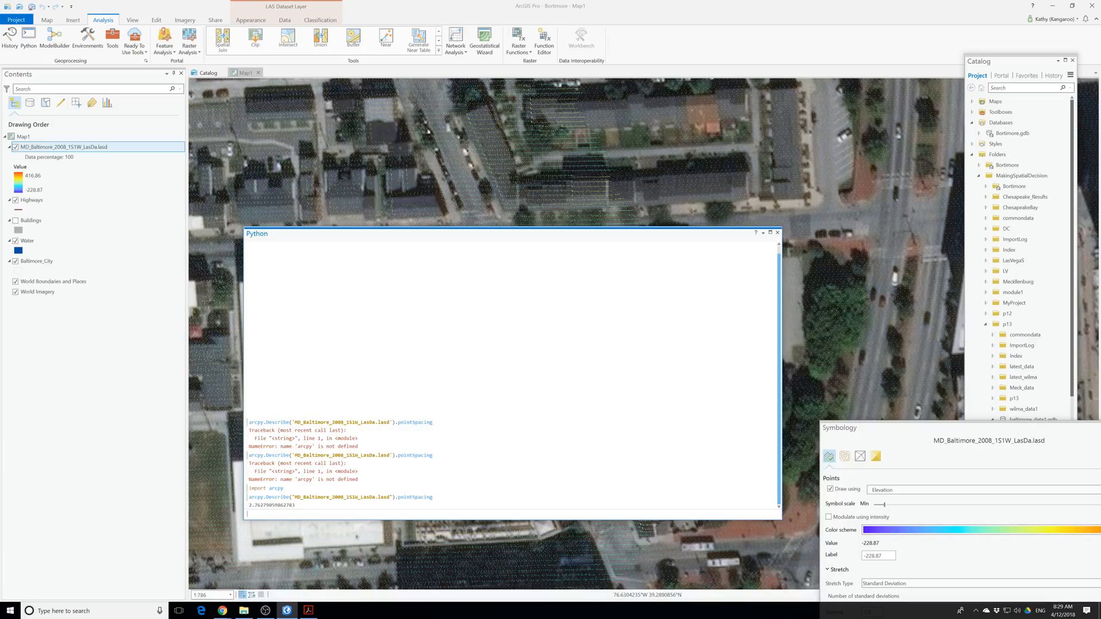
# Run arcpy.Describe("MD_Baltimore_2008_1S1W_LasDa.lasd") without any property after it.
pyautogui.hotkey('ctrl', 'v')
pyautogui.moveTo(343, 514); pyautogui.dragTo(224, 523)
pyautogui.press('BackSpace')
pyautogui.press('Up')
pyautogui.press('BackSpace')
pyautogui.press('BackSpace')
pyautogui.press('BackSpace')
pyautogui.press('BackSpace')
pyautogui.press('BackSpace')
pyautogui.press('BackSpace')
pyautogui.press('BackSpace')
pyautogui.press('BackSpace')
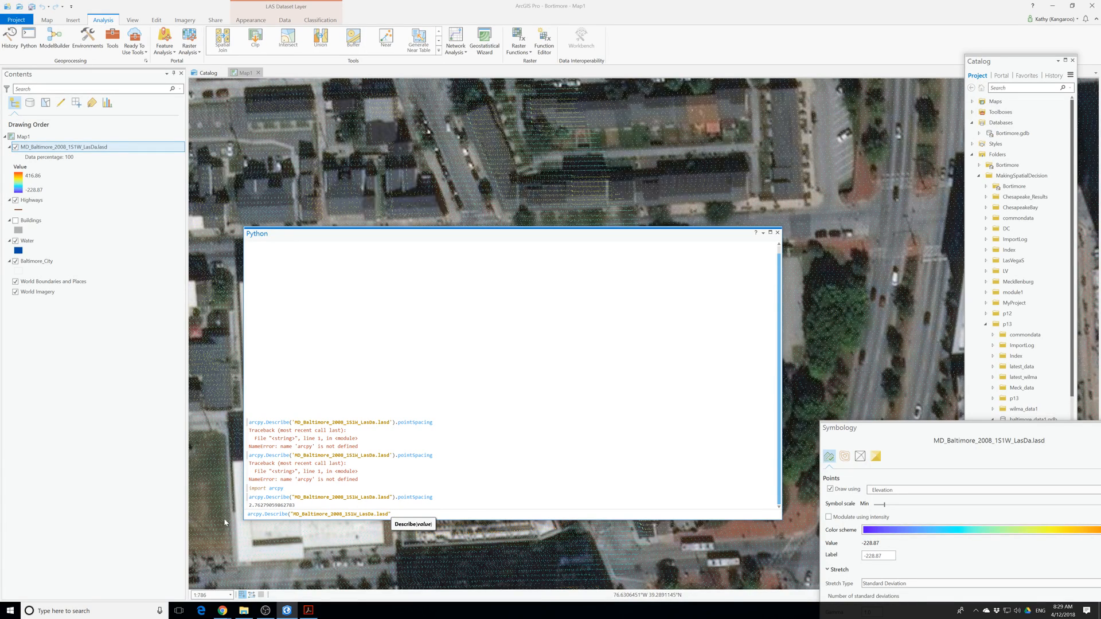
pyautogui.press('Return')
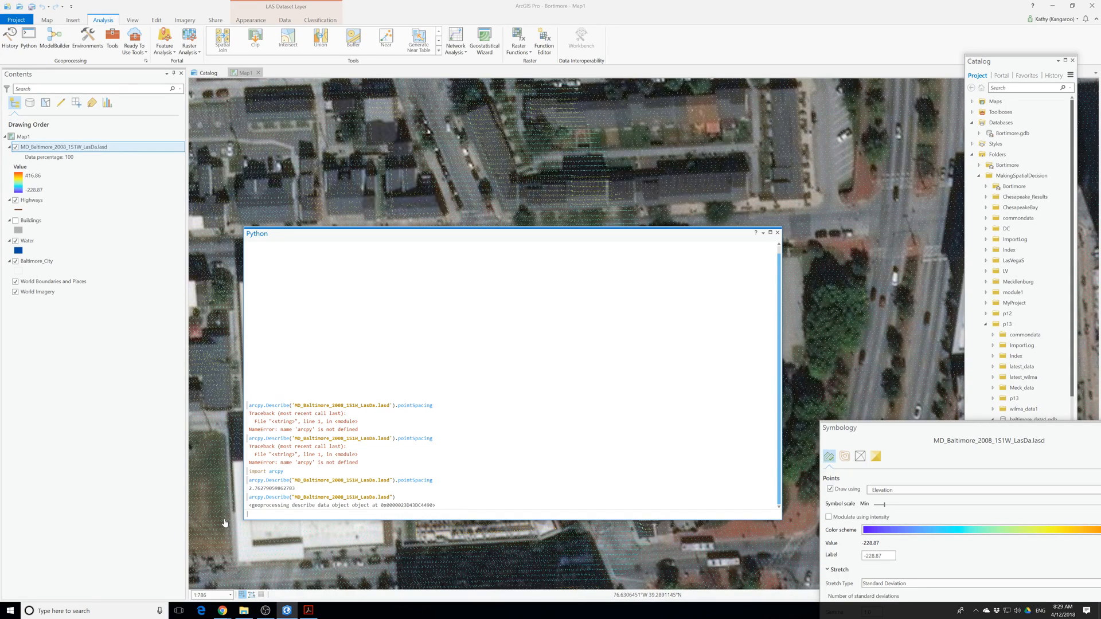
# Try to query the LAS dataset's tile area by adding .tileArea to the arcpy.Describe statement.
pyautogui.press('Up')
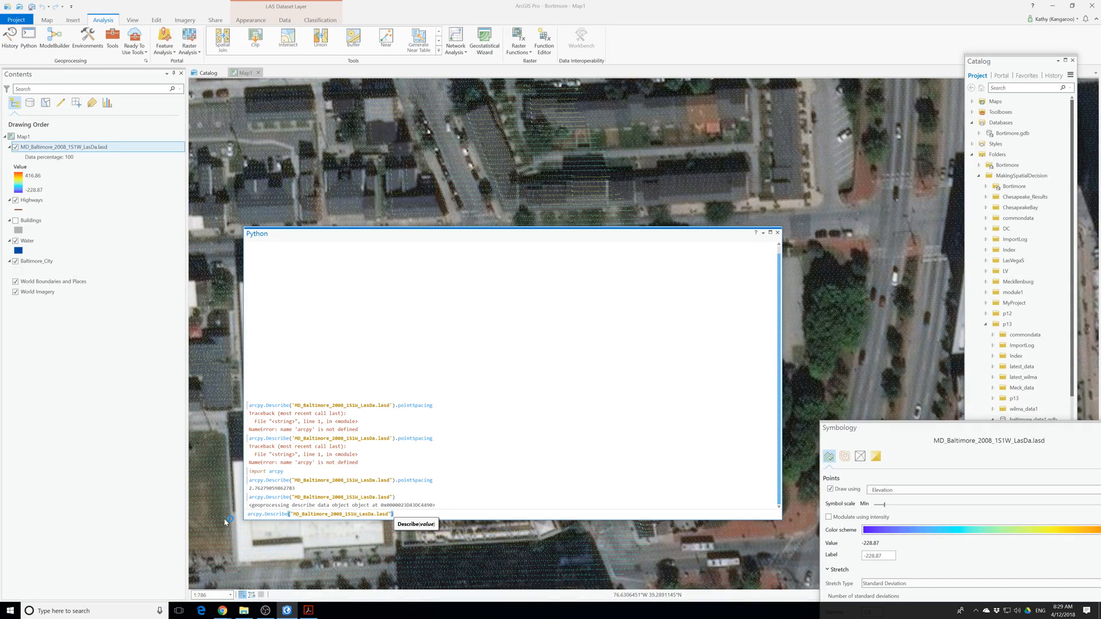
pyautogui.write('.')
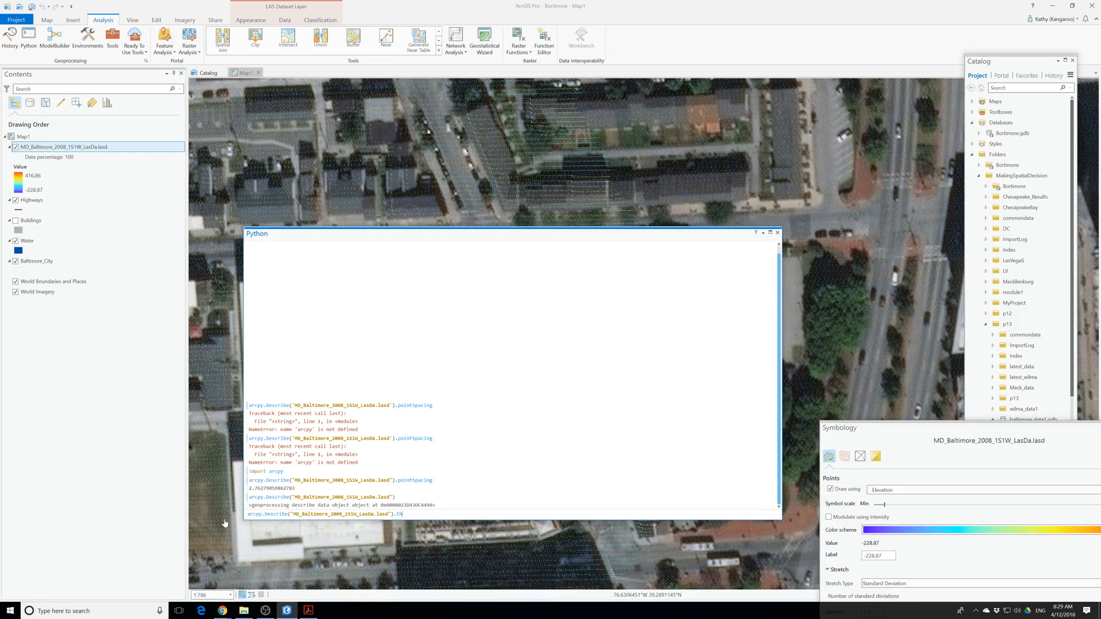
pyautogui.write('tileArea')
pyautogui.press('Return')
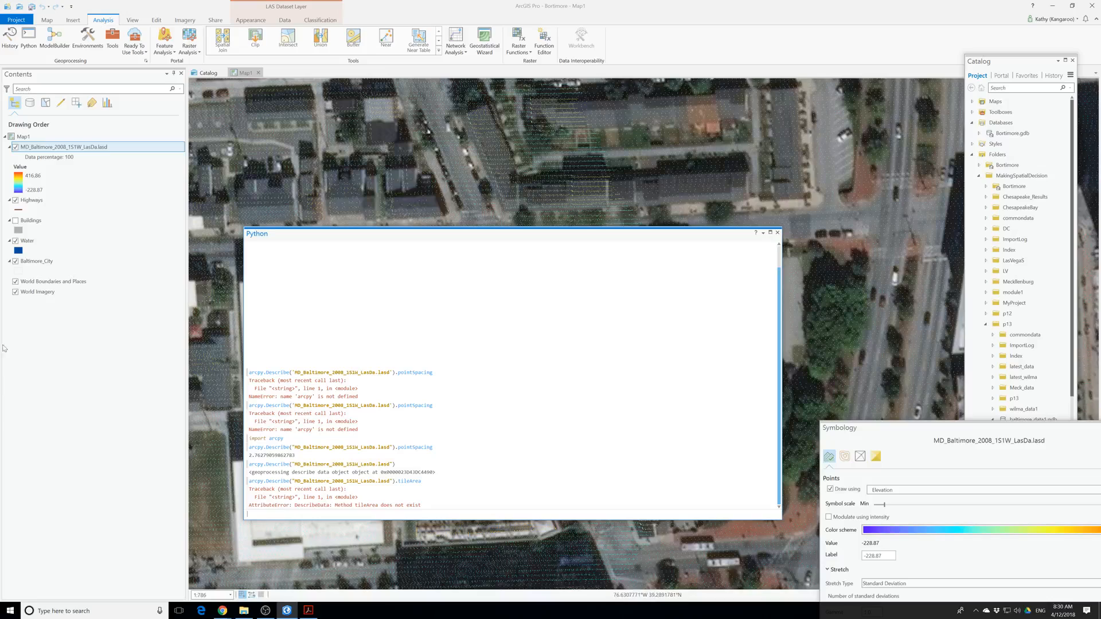
# Open the LAS dataset layer's LAS filter properties, enlarge the window and clear all classification codes.
pyautogui.rightClick(80, 148)
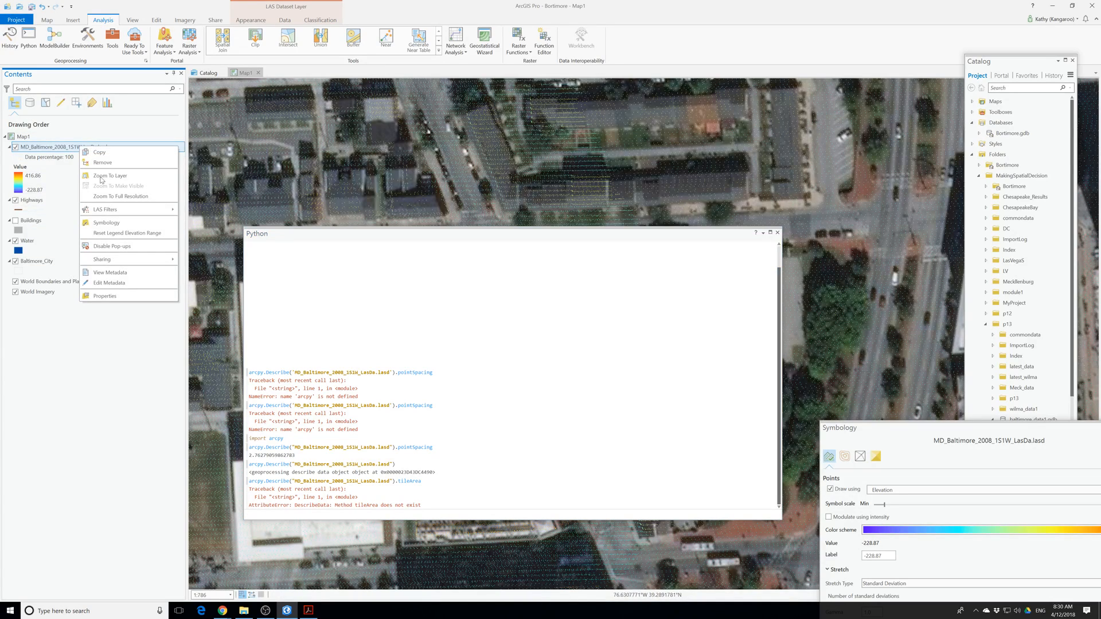
pyautogui.click(114, 297)
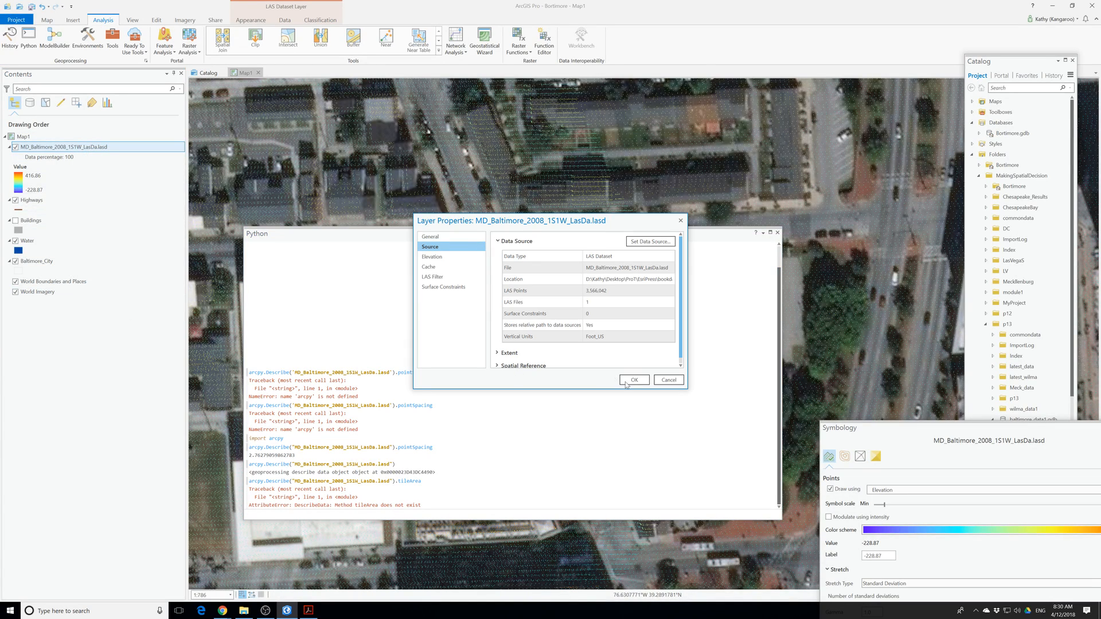
pyautogui.click(439, 277)
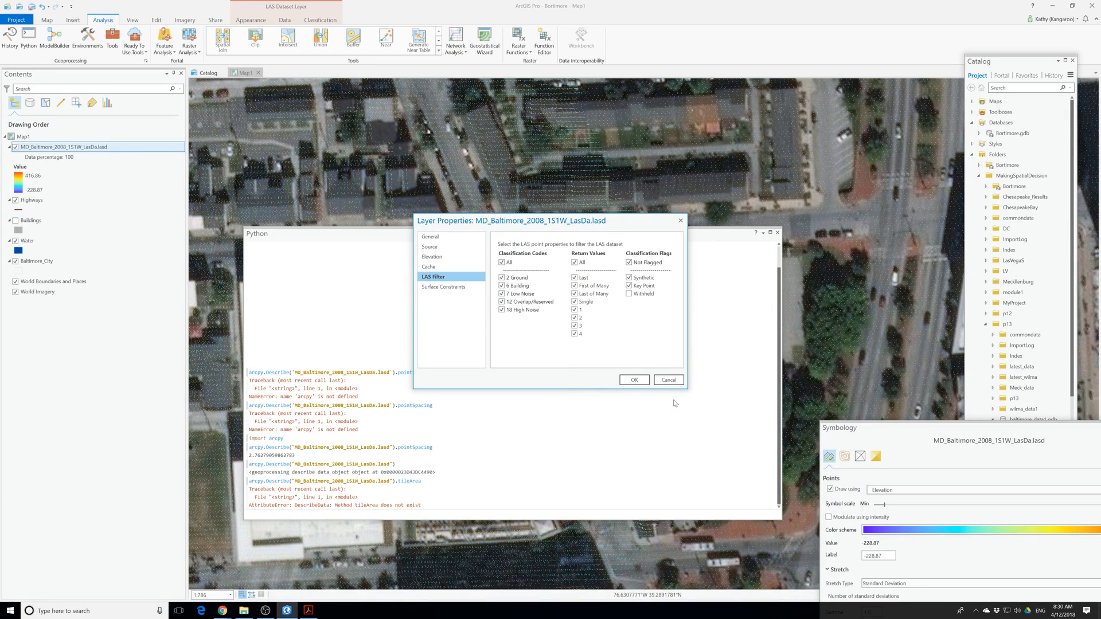
pyautogui.moveTo(687, 390); pyautogui.dragTo(848, 442)
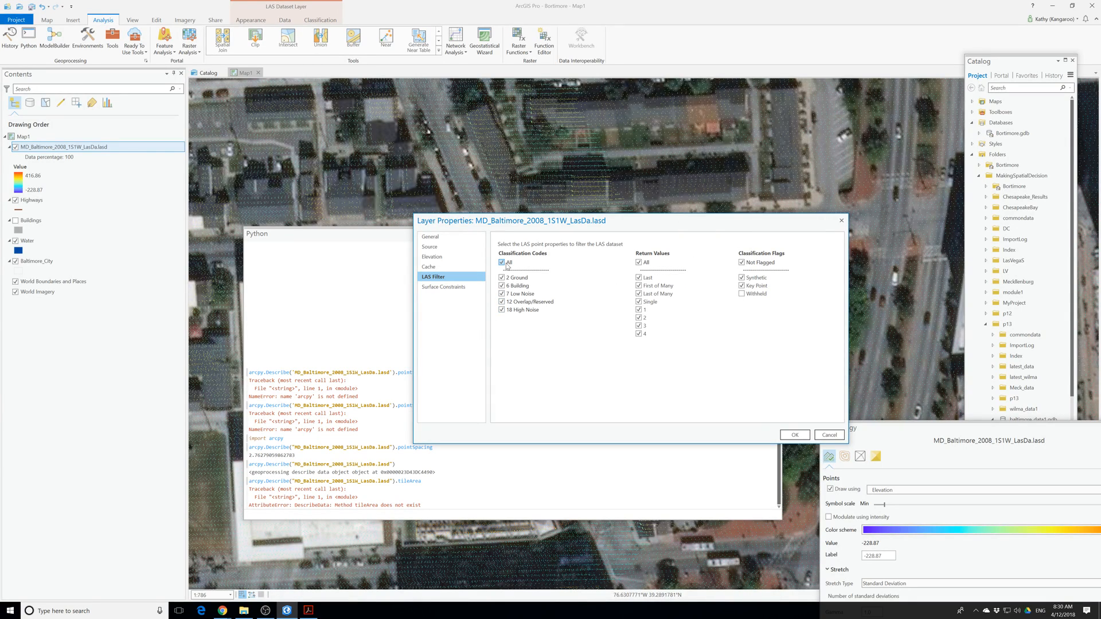
# Review the layer's cache, elevation and source properties, expanding the extent and spatial reference sections.
pyautogui.click(431, 269)
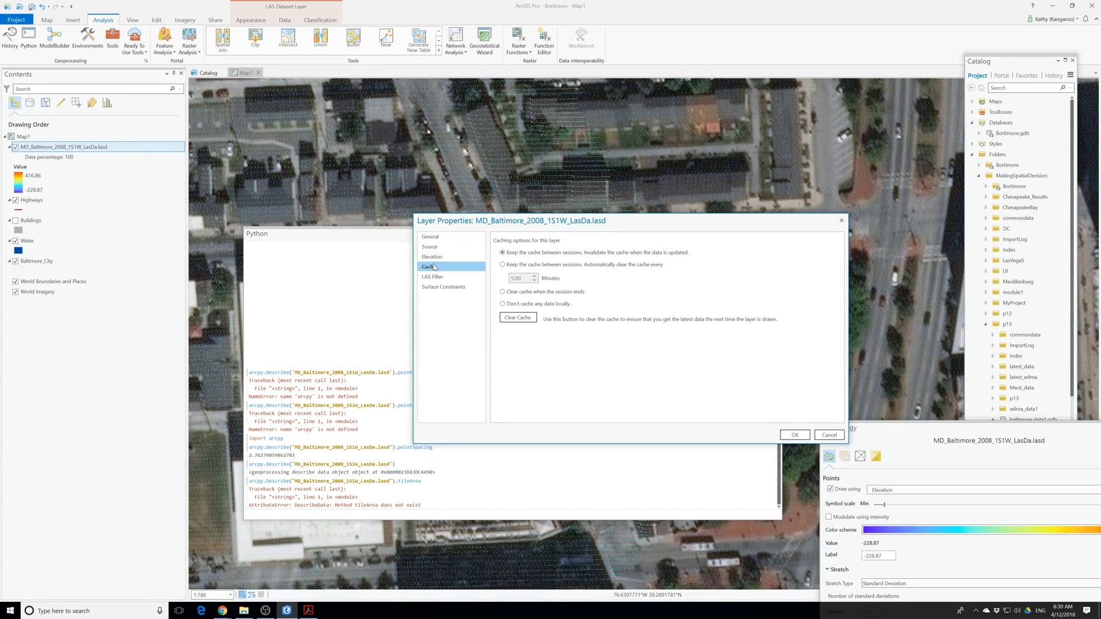
pyautogui.click(427, 259)
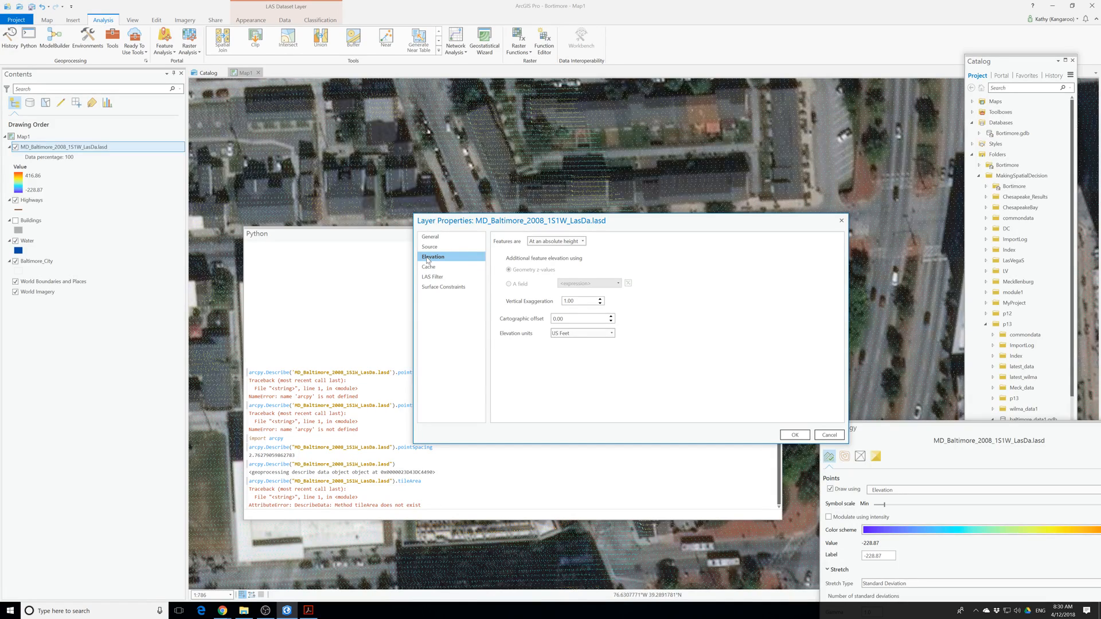
pyautogui.click(434, 249)
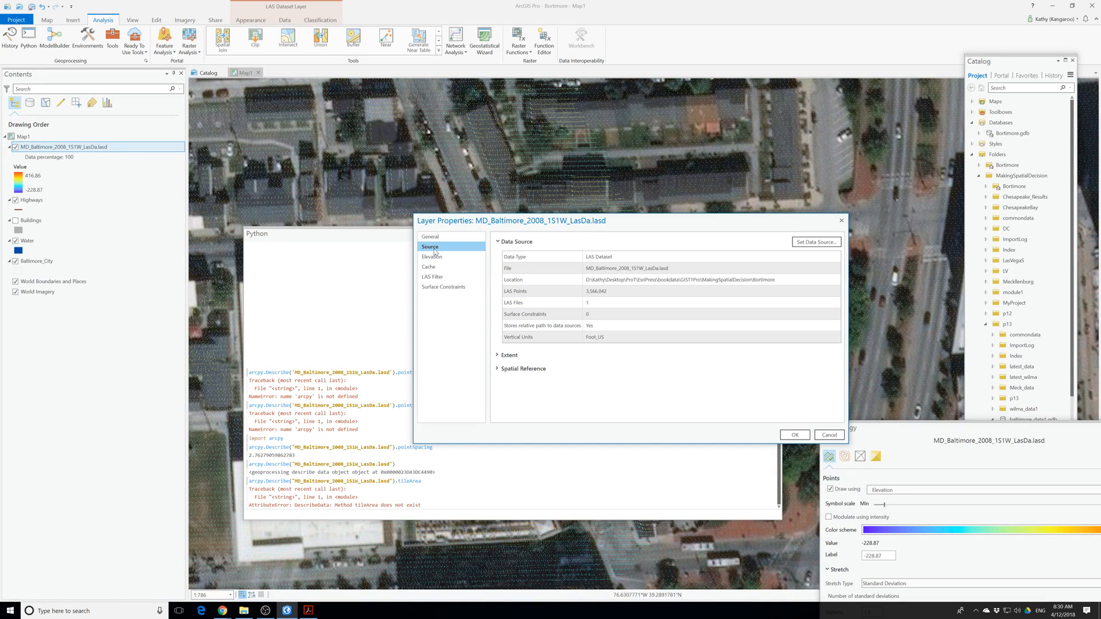
pyautogui.click(507, 355)
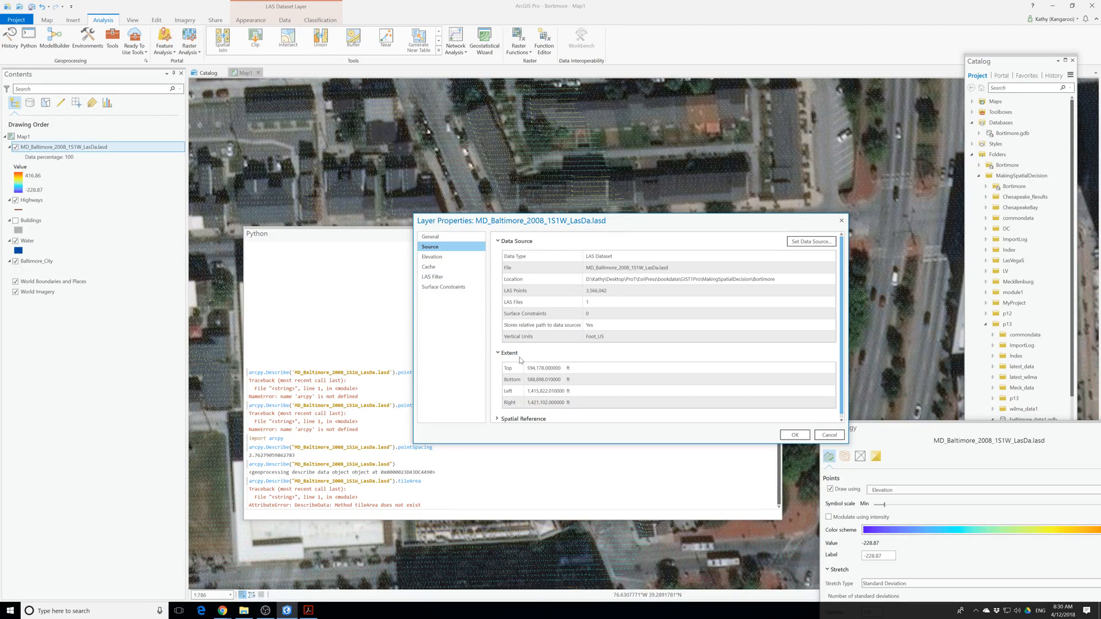
pyautogui.click(523, 415)
pyautogui.scroll(-5, 536, 413)
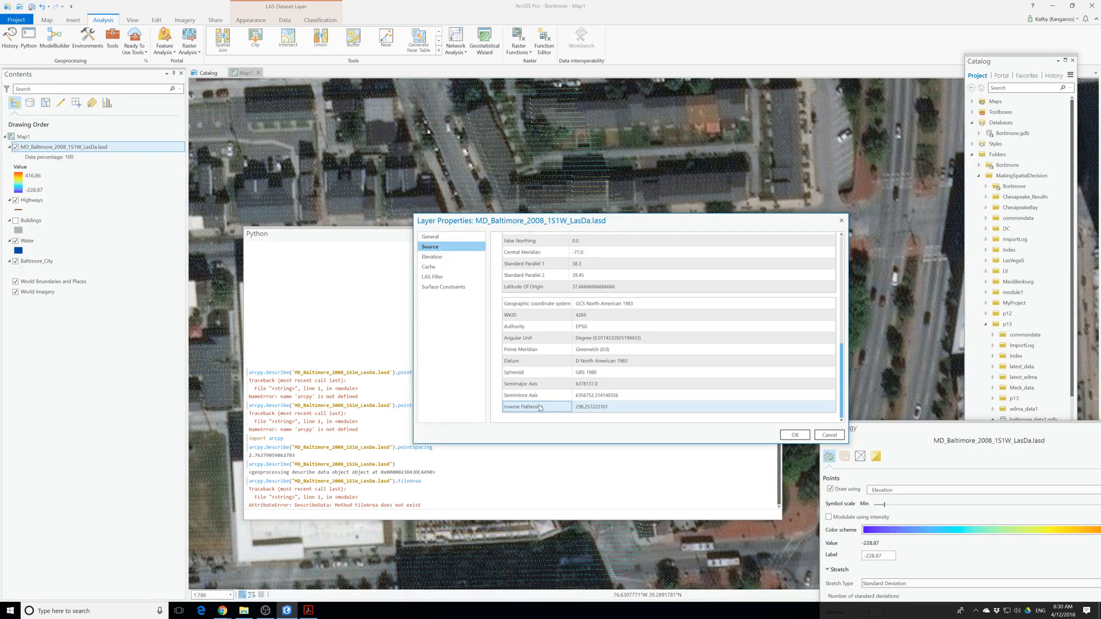
# Show the layer's general properties and stretch the properties window to the full screen height.
pyautogui.click(428, 237)
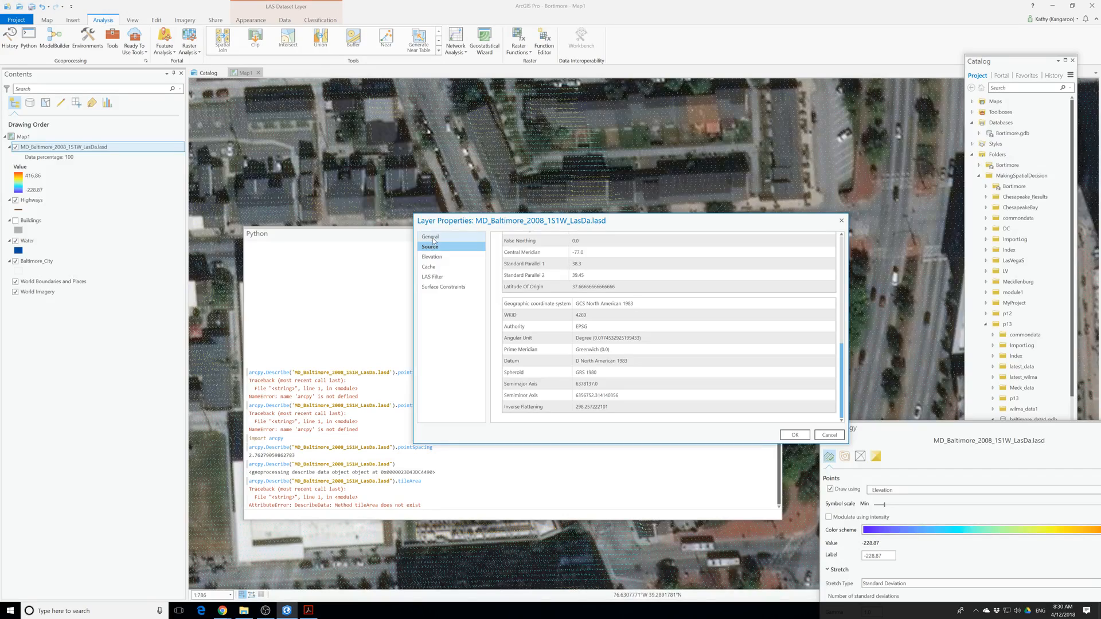
pyautogui.click(433, 239)
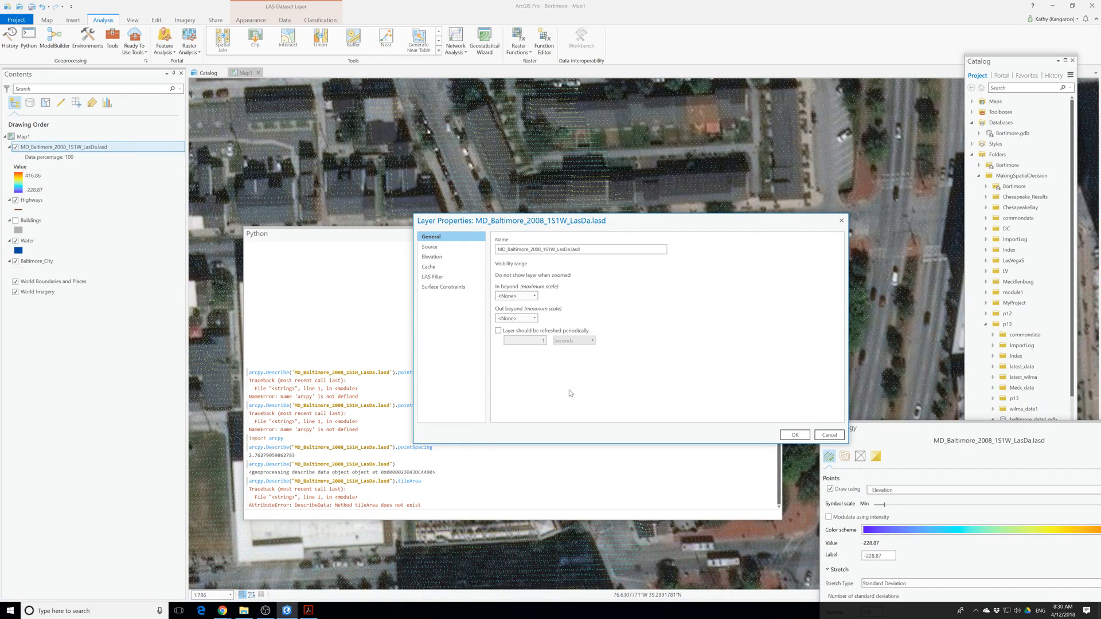
pyautogui.doubleClick(543, 215)
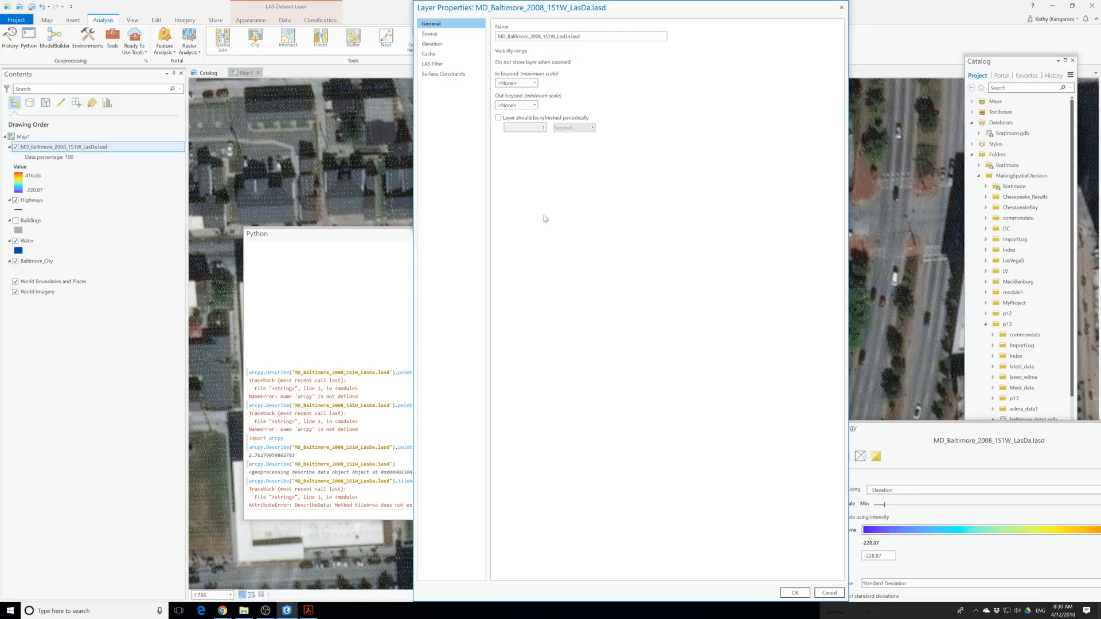
# Review the layer's surface constraints, LAS filter, elevation and cache properties, and read the full source information through both coordinate systems.
pyautogui.click(446, 74)
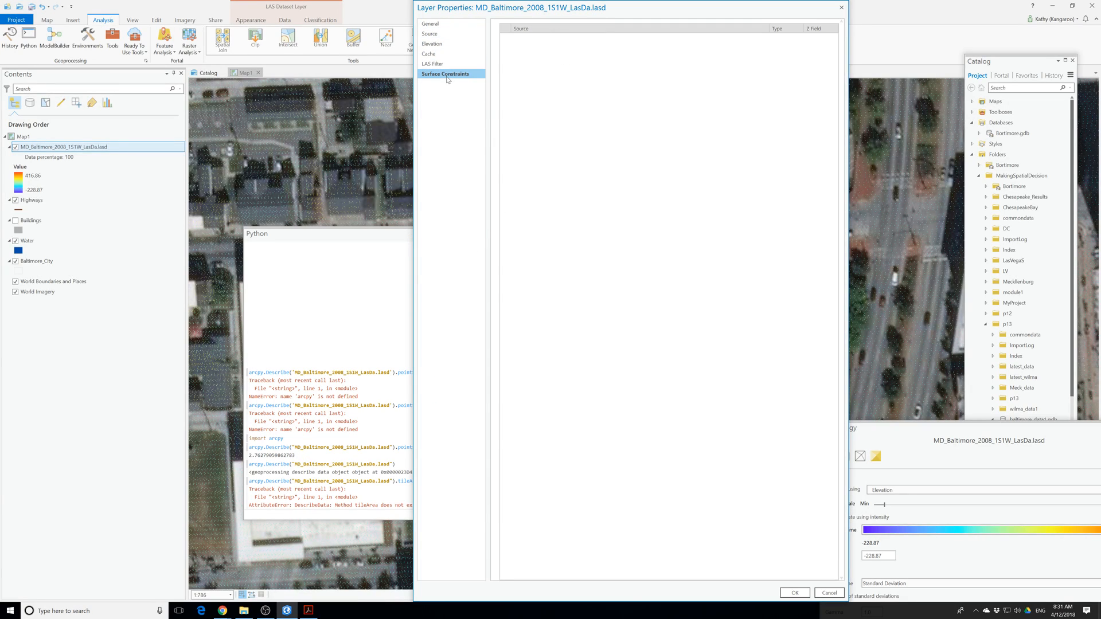
pyautogui.click(436, 64)
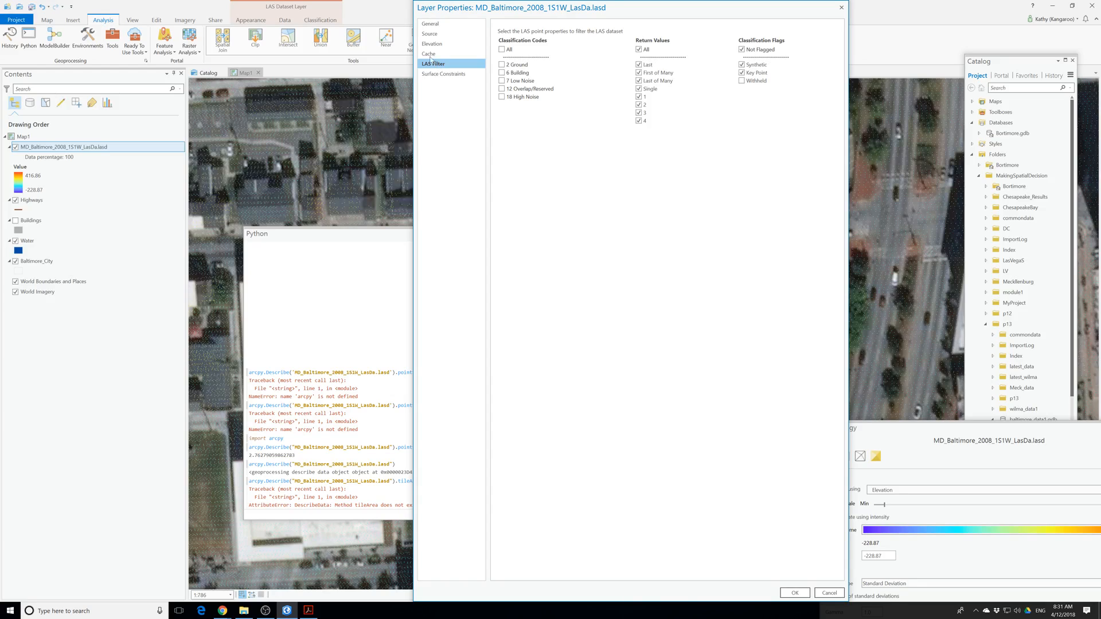
pyautogui.click(431, 45)
pyautogui.click(430, 55)
pyautogui.click(430, 33)
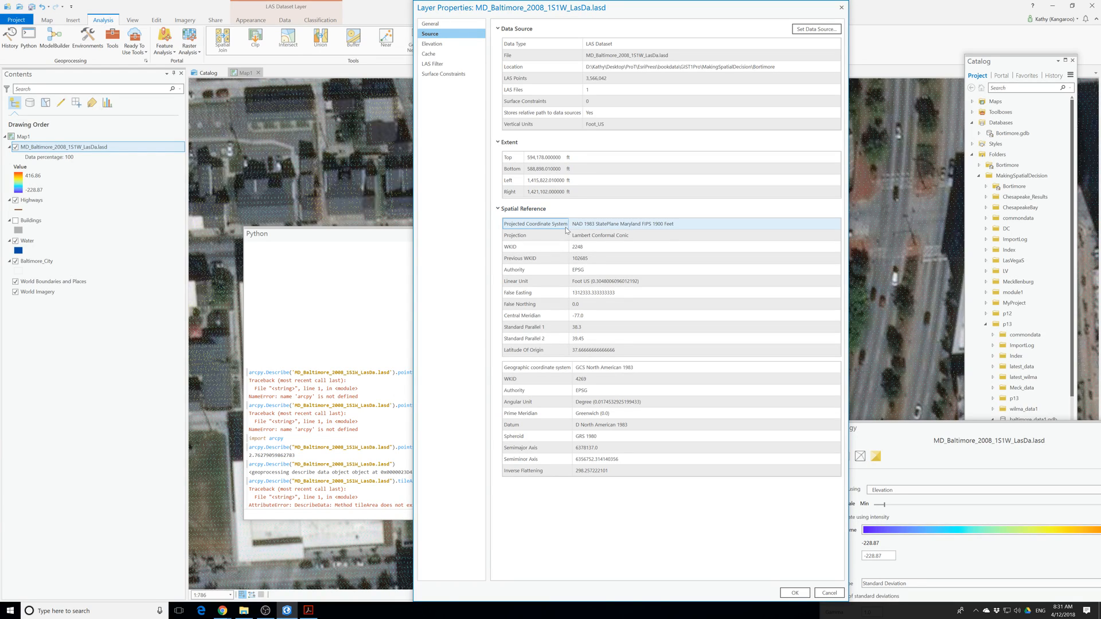
pyautogui.click(555, 261)
pyautogui.click(528, 124)
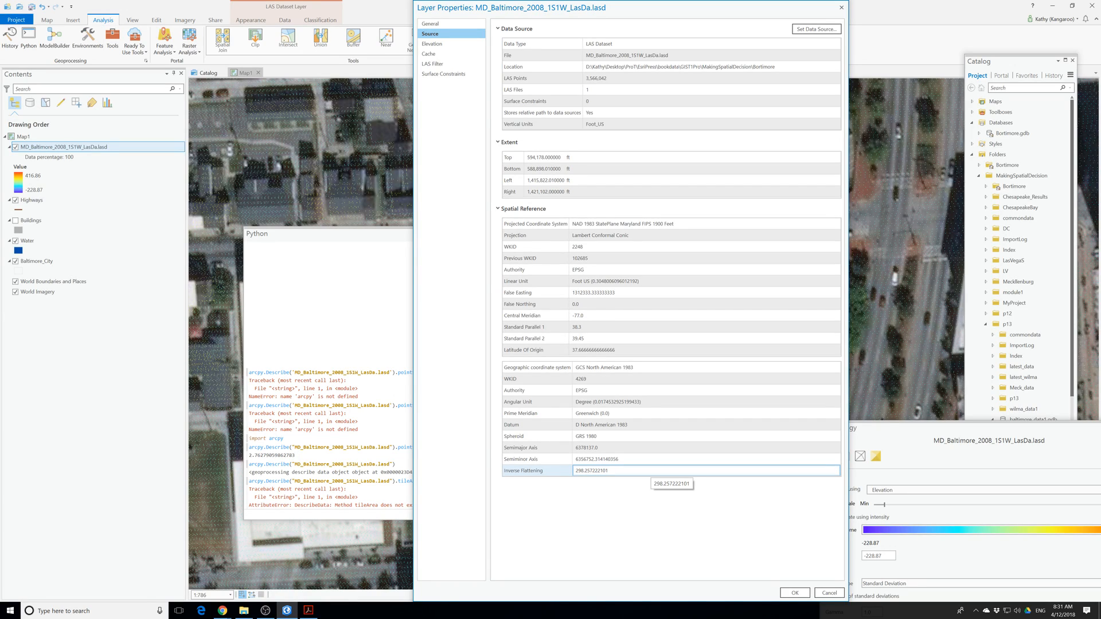
pyautogui.click(649, 477)
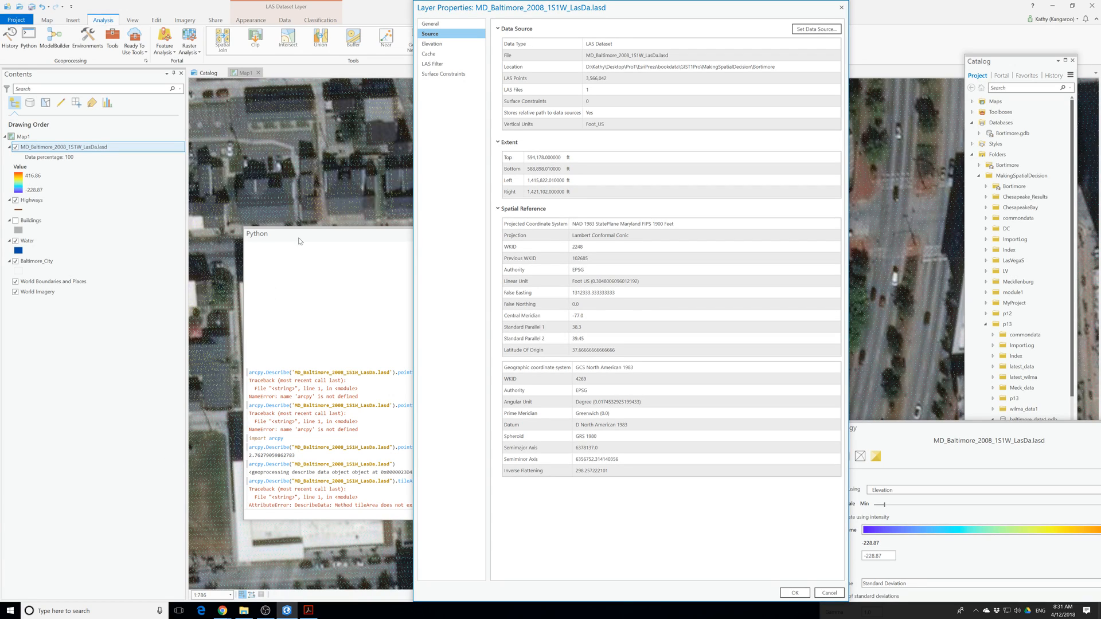
# Move the layer properties window clear of the Python results and highlight the data source's file entry.
pyautogui.moveTo(542, 8); pyautogui.dragTo(719, 42)
pyautogui.click(707, 79)
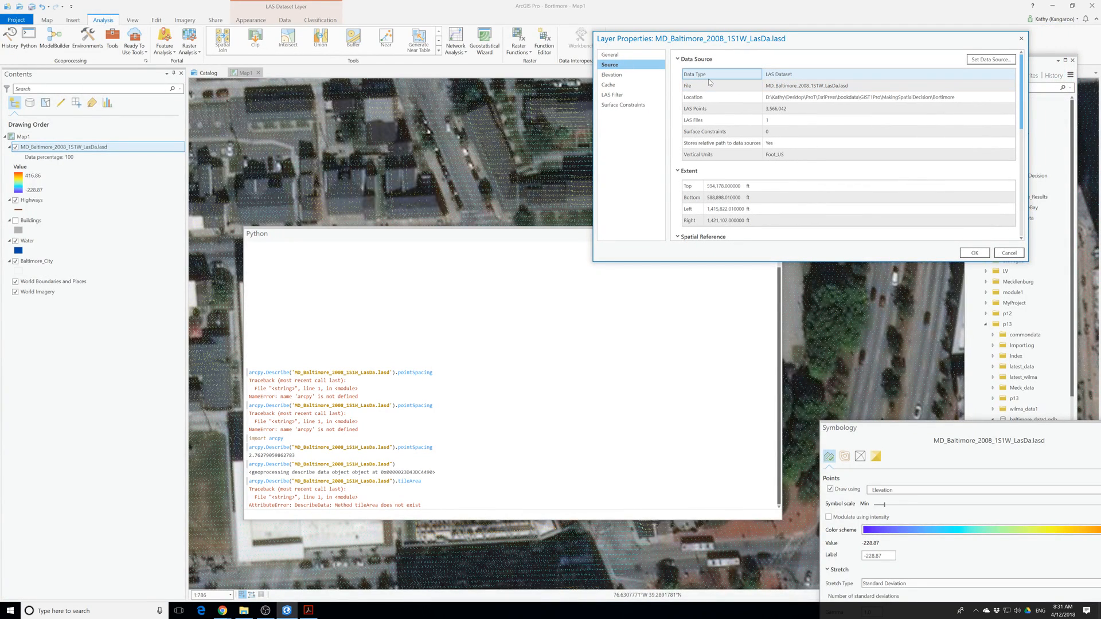
pyautogui.click(714, 86)
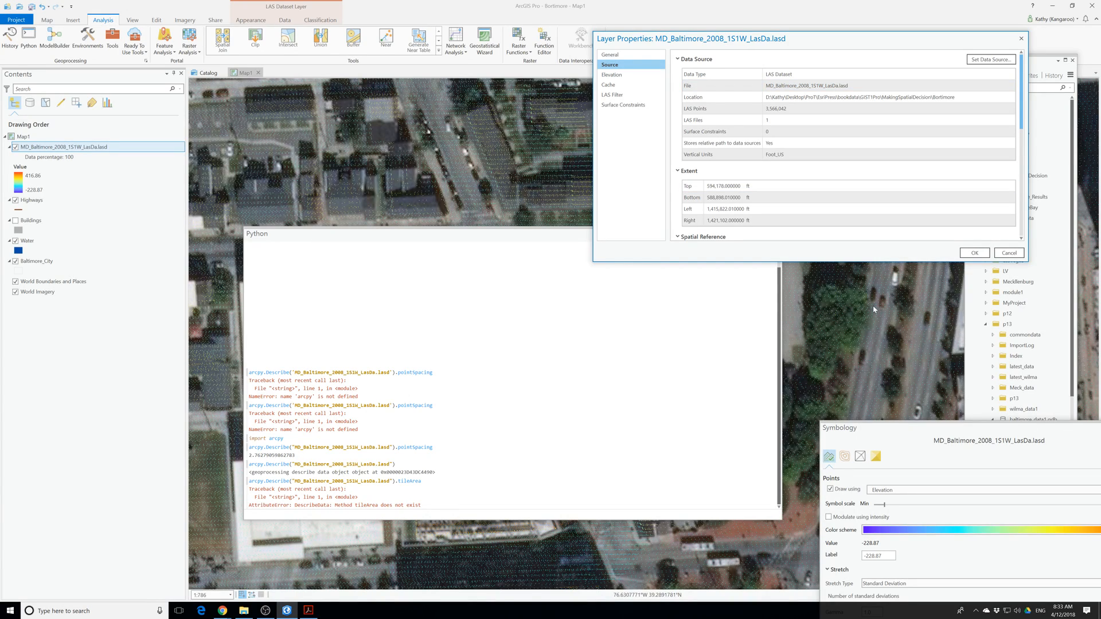
# Enlarge the layer properties window to show the whole projected coordinate system and highlight that system's name.
pyautogui.moveTo(840, 264); pyautogui.dragTo(840, 456)
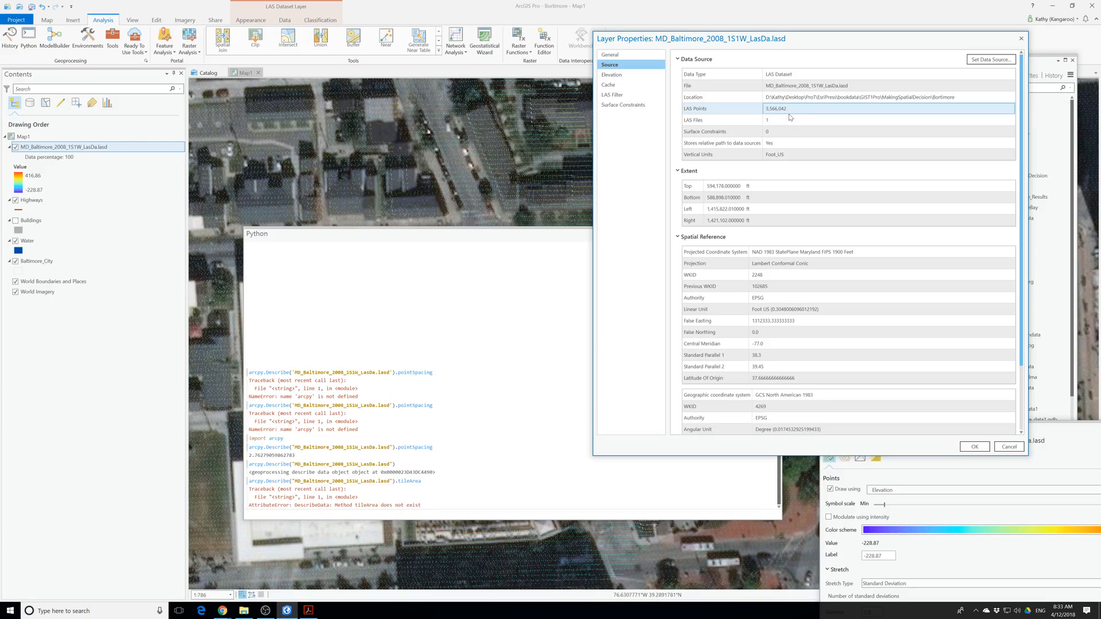
pyautogui.click(796, 119)
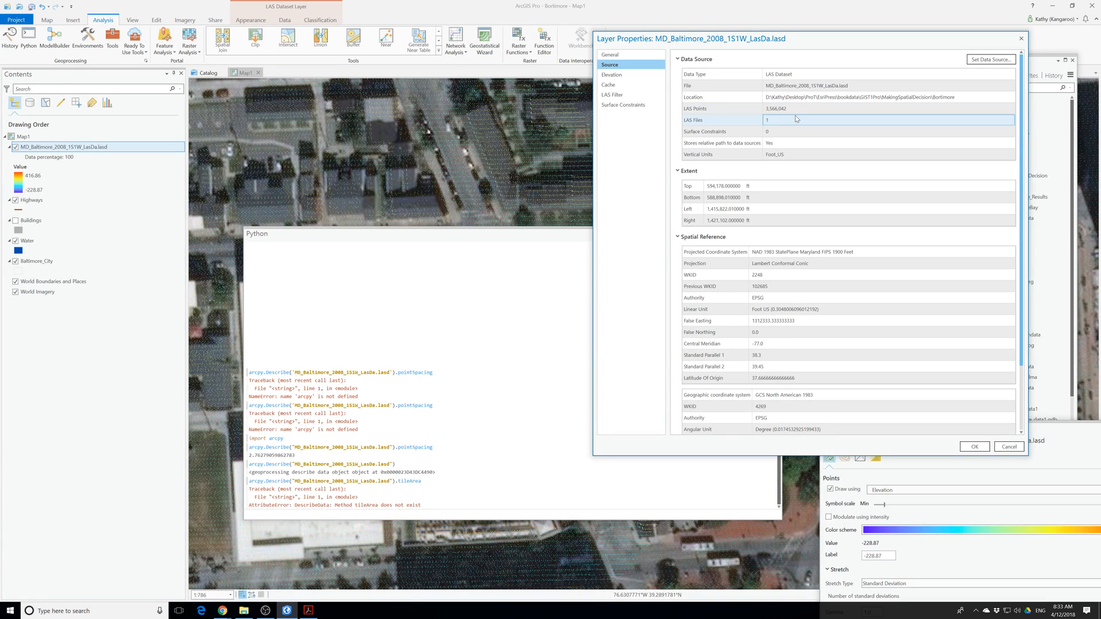
pyautogui.click(758, 86)
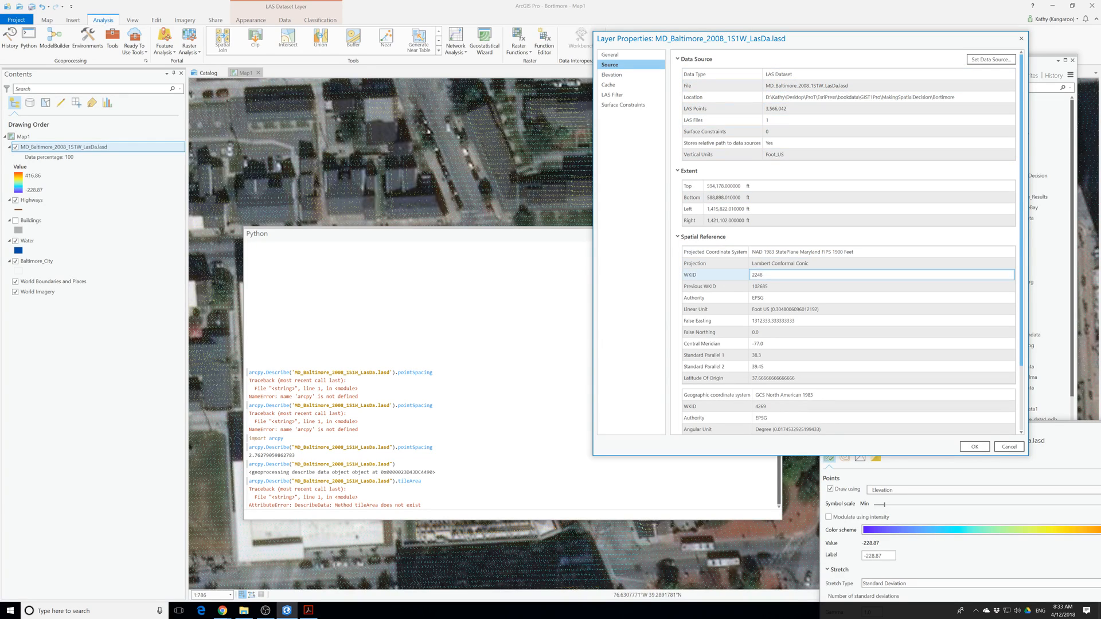
pyautogui.click(780, 252)
pyautogui.moveTo(753, 253); pyautogui.dragTo(855, 253)
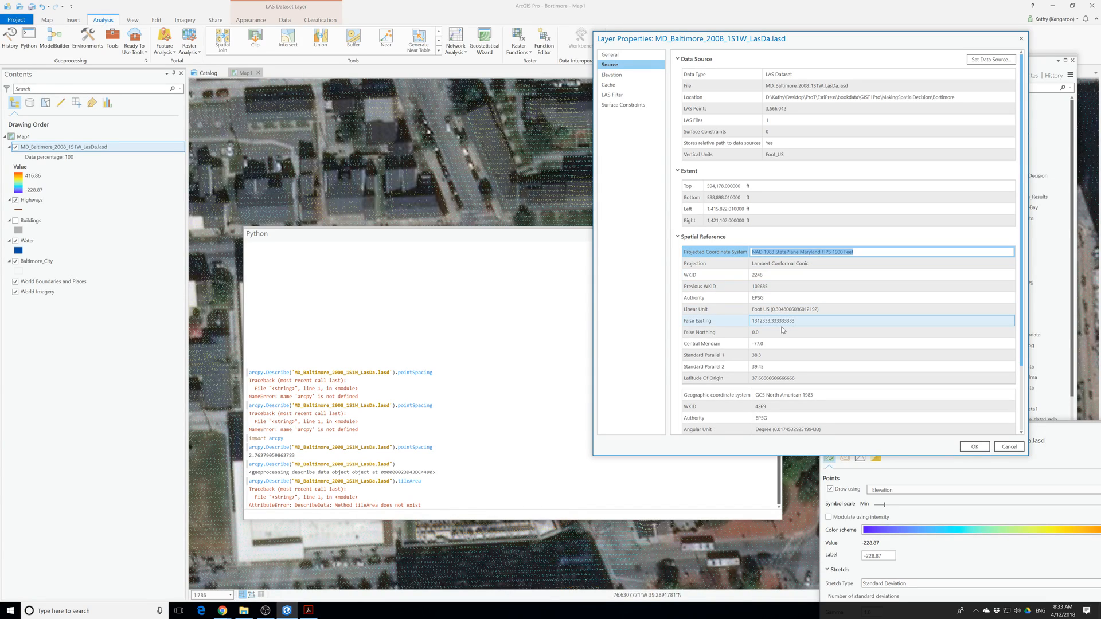
# Read the geographic coordinate system details, and review the surface constraints and the LAS filter's classification codes and return values.
pyautogui.scroll(-3, 783, 330)
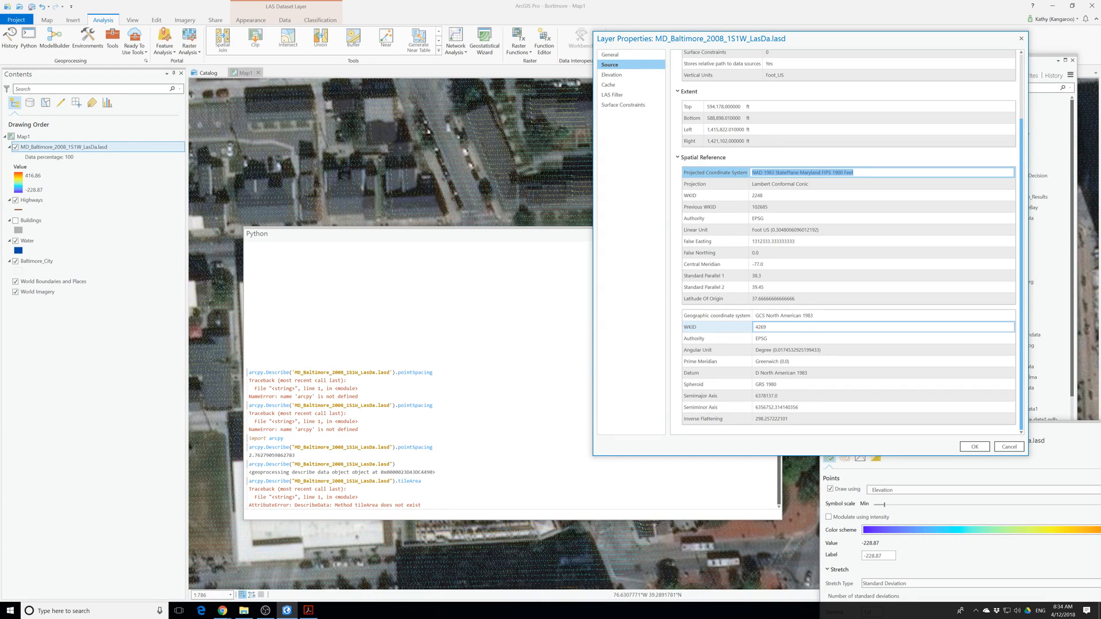
pyautogui.scroll(3, 783, 330)
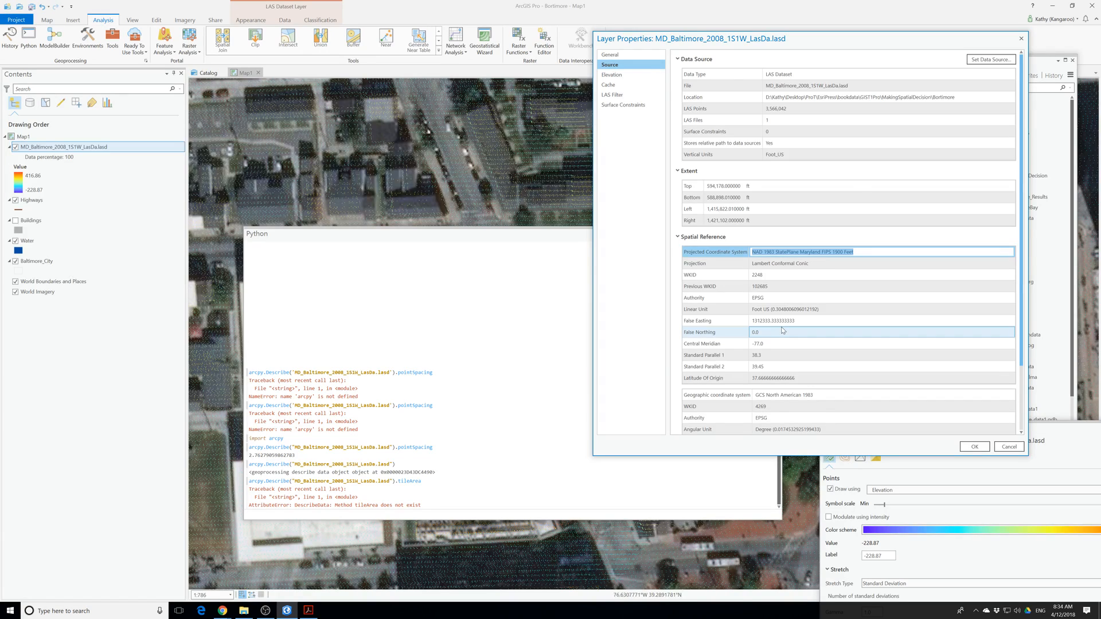
pyautogui.scroll(-3, 783, 330)
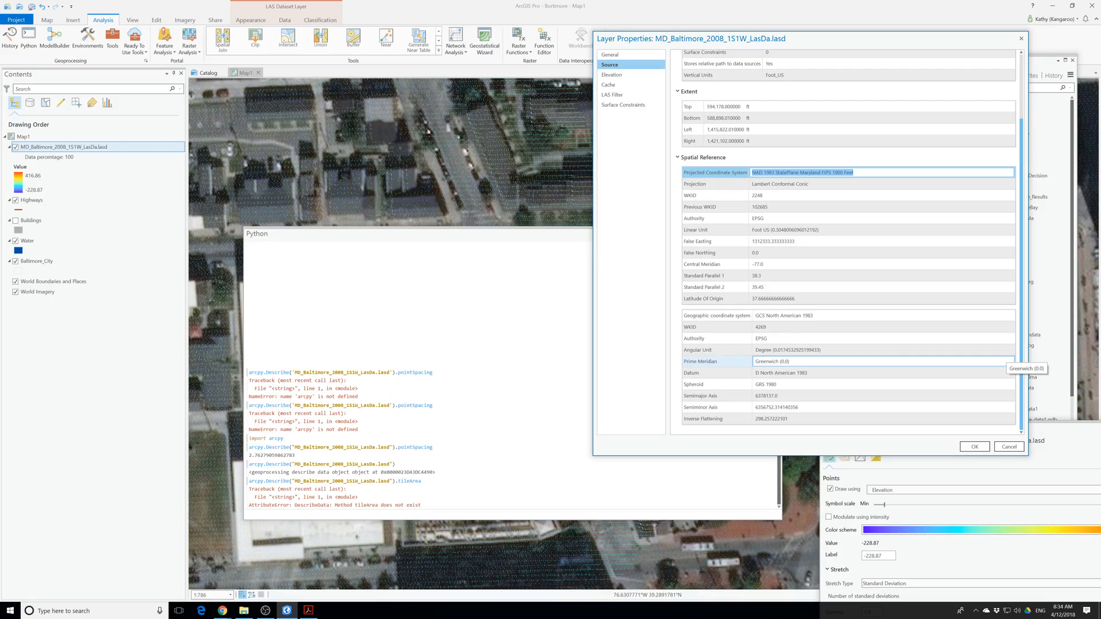
pyautogui.click(639, 105)
pyautogui.click(614, 96)
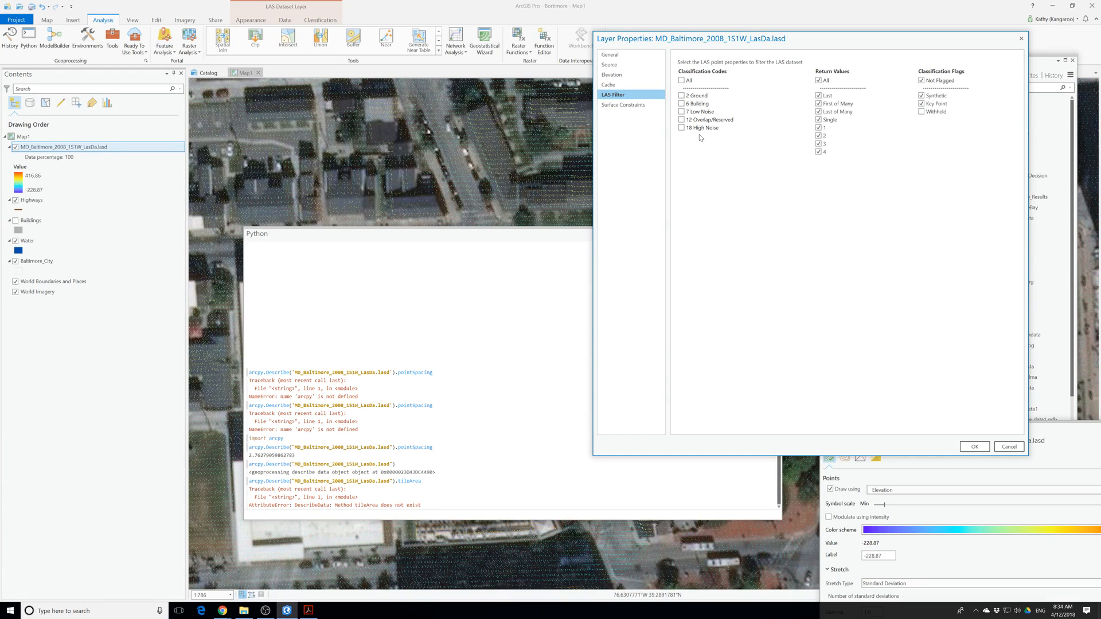
pyautogui.hotkey('alt', 'Tab')
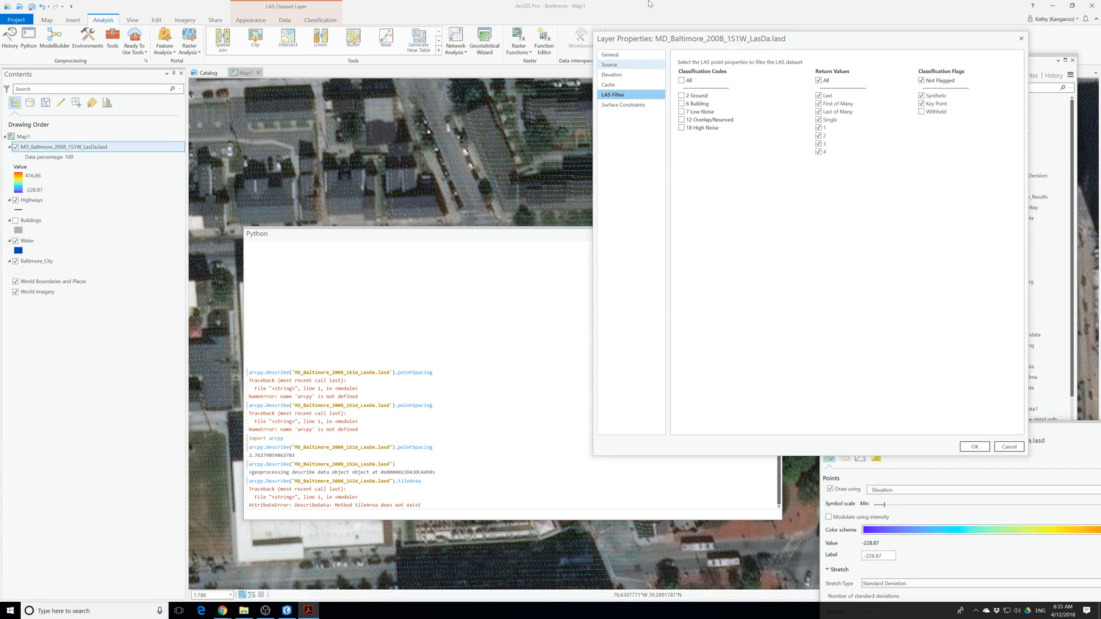
# Review the layer's cache, elevation, source and general properties once more and close the properties window.
pyautogui.click(609, 85)
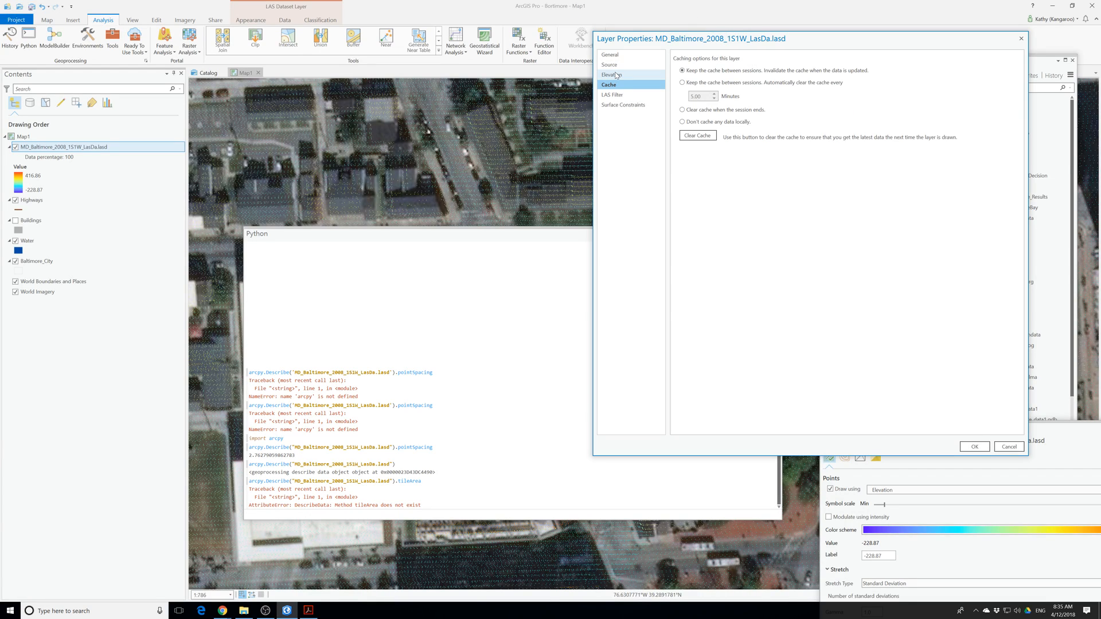
pyautogui.click(616, 75)
pyautogui.click(610, 64)
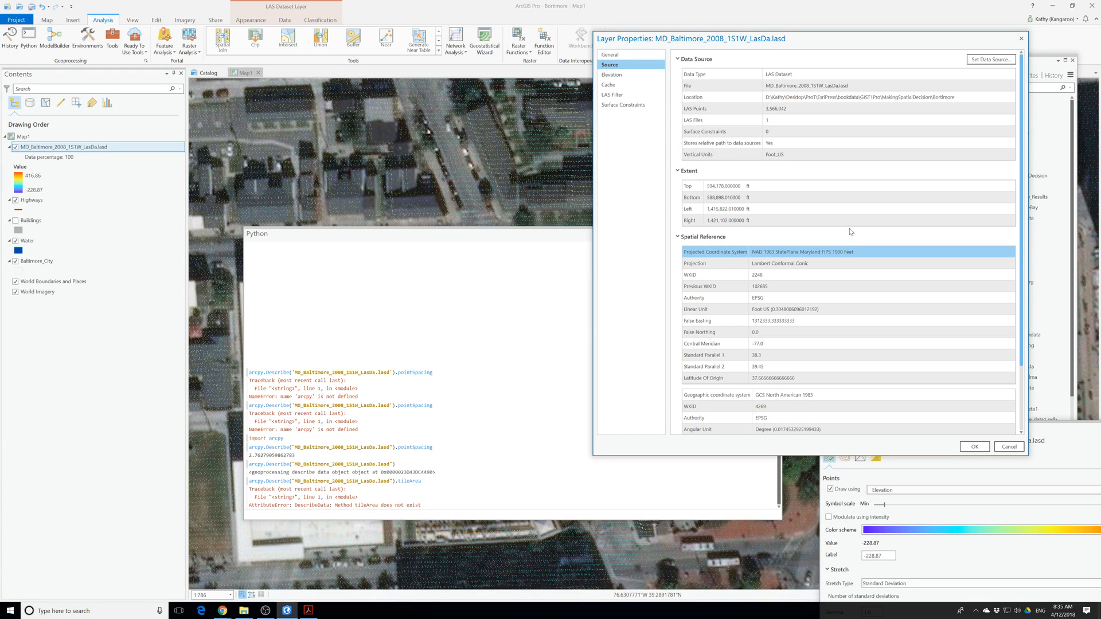
pyautogui.scroll(-3, 851, 232)
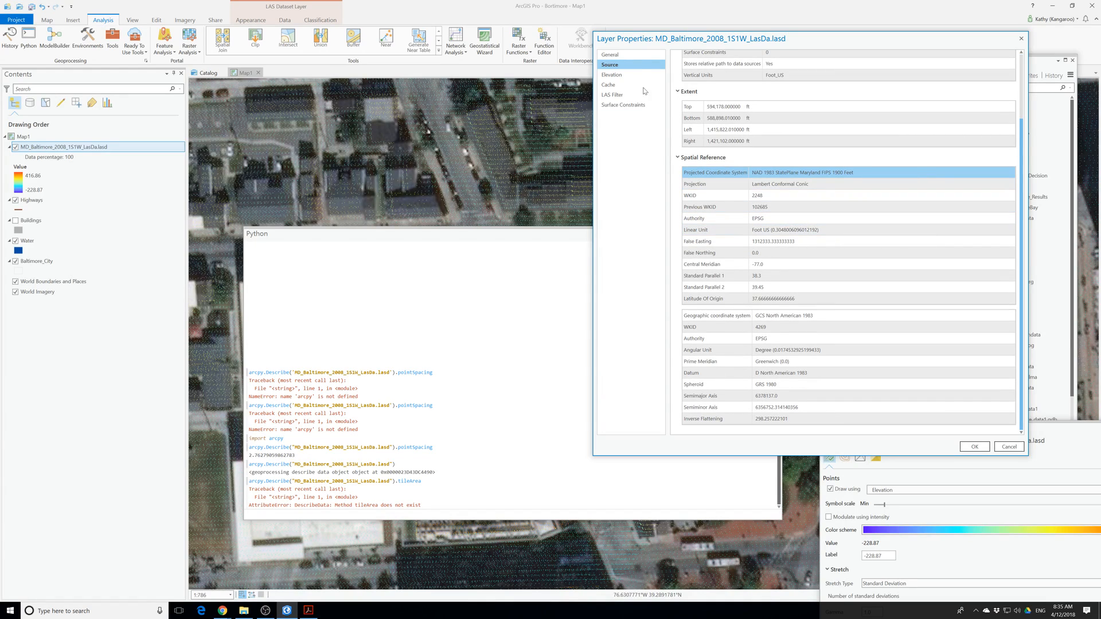
pyautogui.click(610, 55)
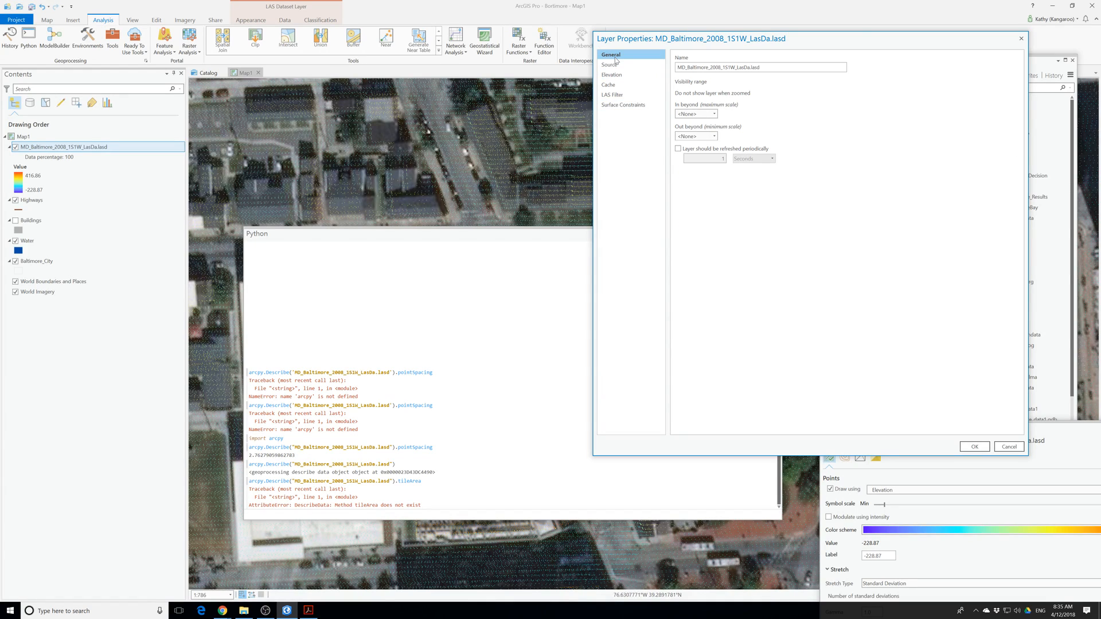
pyautogui.click(1021, 39)
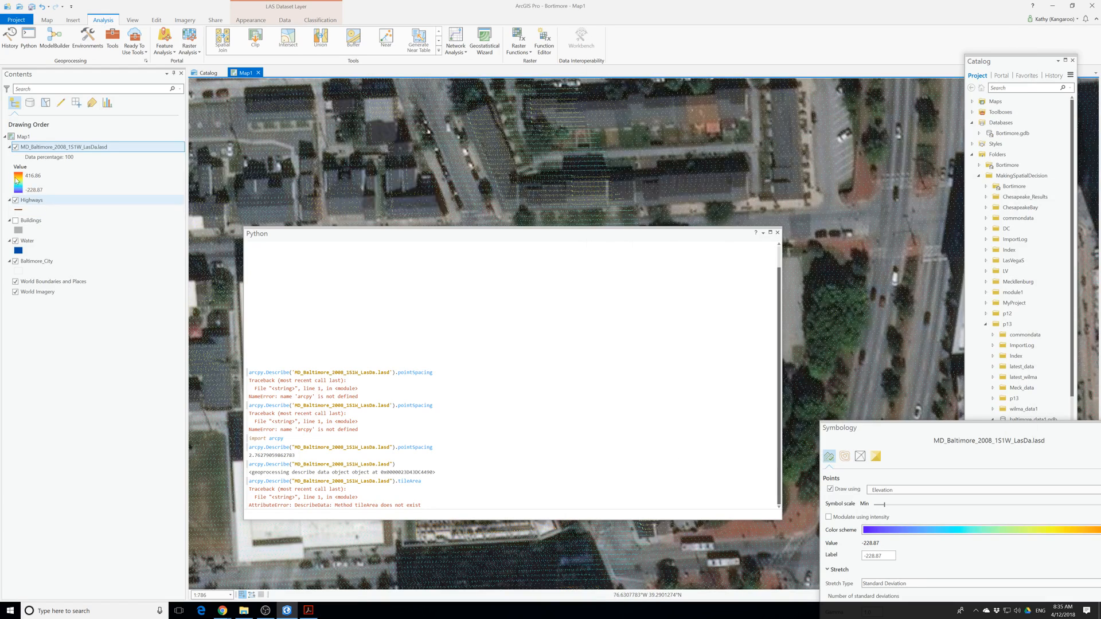
# View the LAS dataset layer's metadata and move the Python window higher over the catalog view.
pyautogui.rightClick(56, 151)
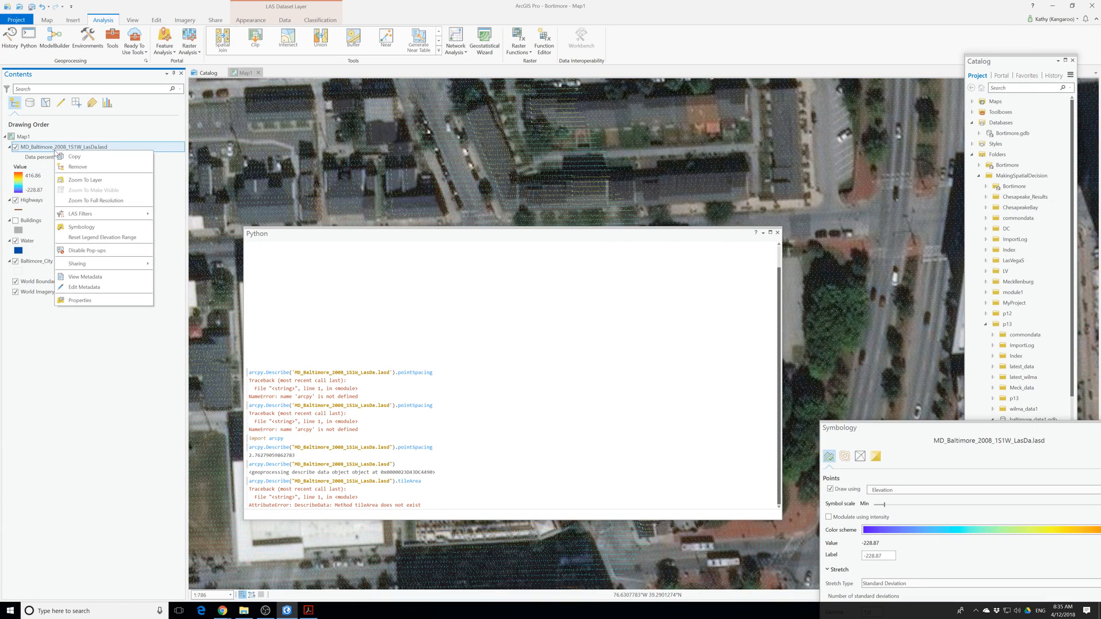
pyautogui.click(114, 280)
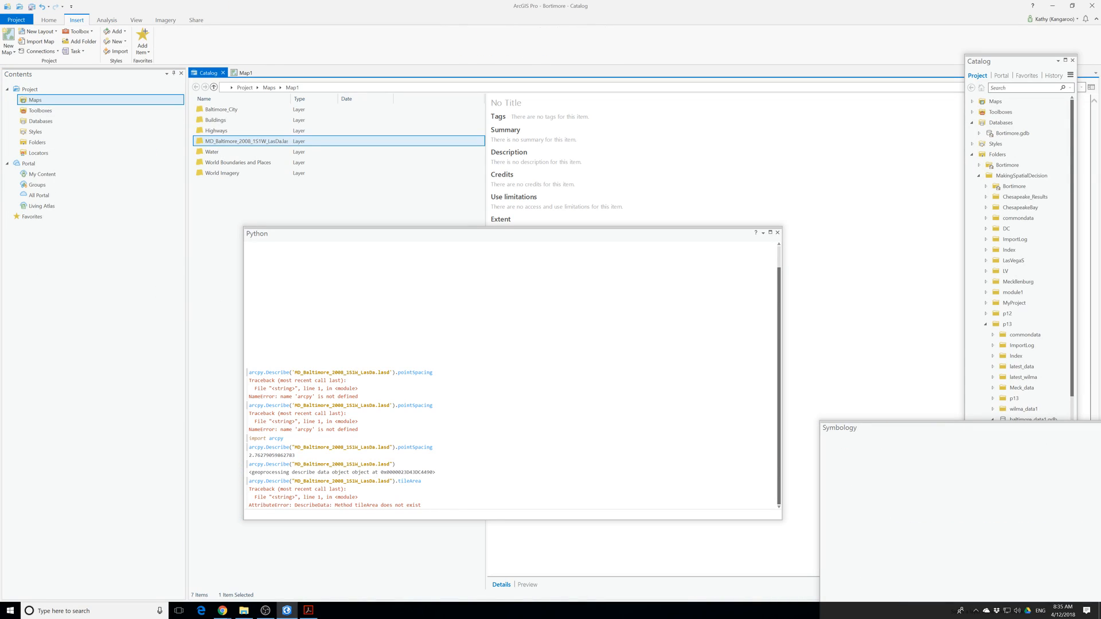
pyautogui.click(453, 242)
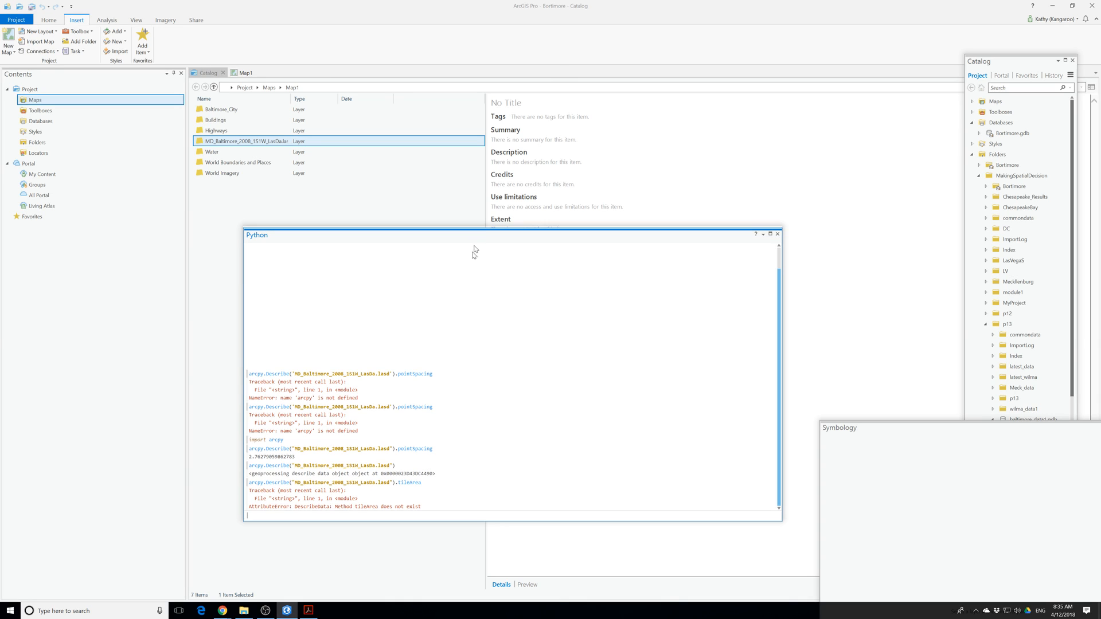
pyautogui.moveTo(479, 232); pyautogui.dragTo(442, 157)
pyautogui.click(287, 611)
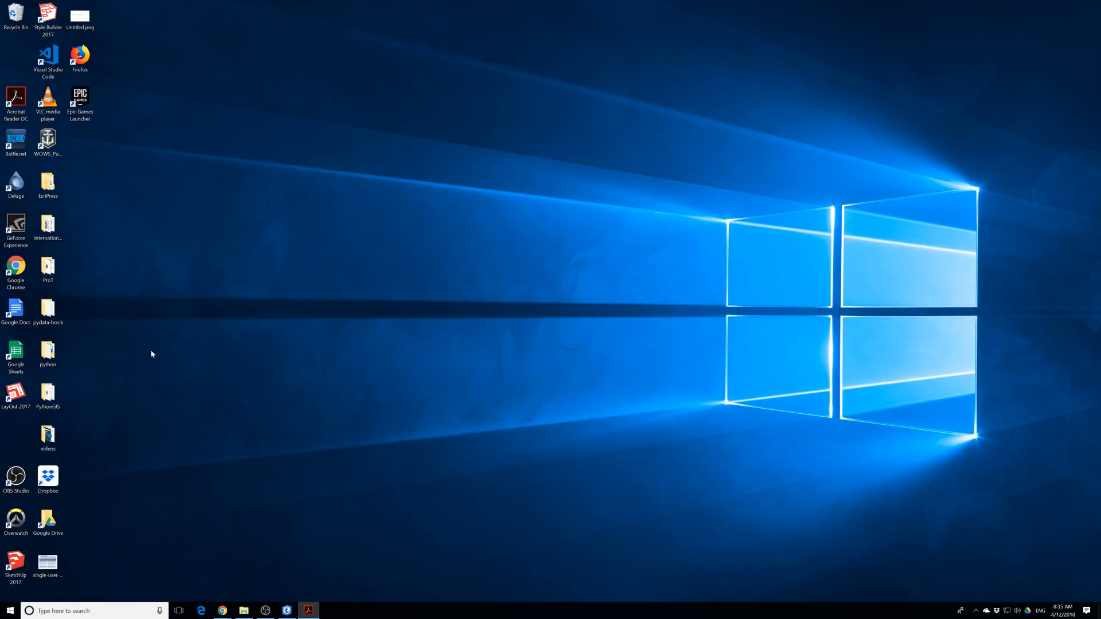
pyautogui.click(288, 611)
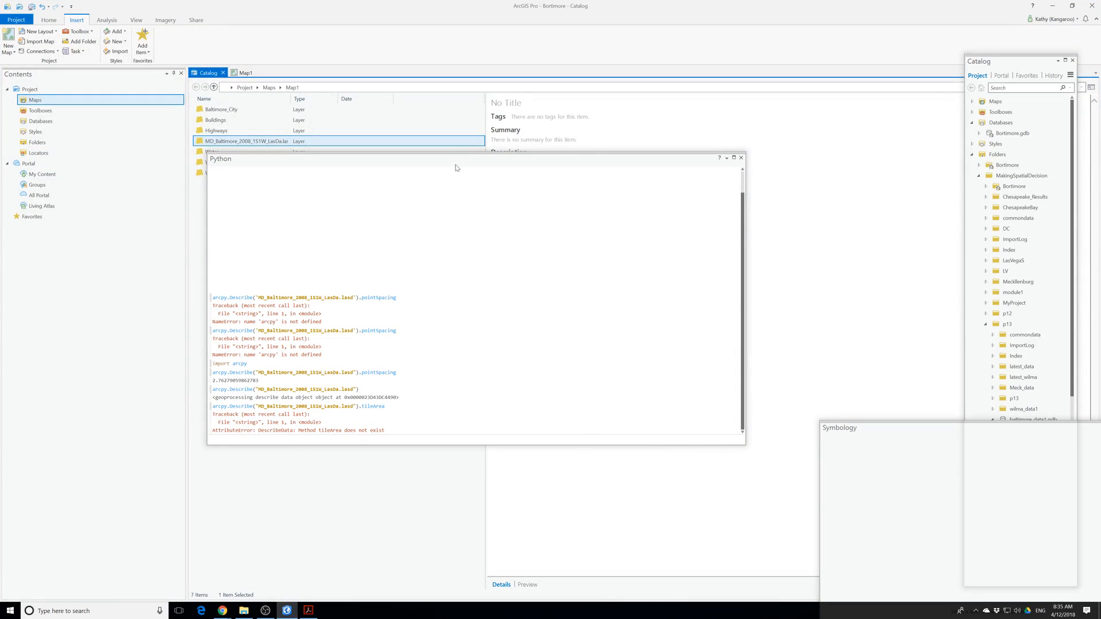
# Return to the Map1 view and close the Python window.
pyautogui.click(245, 73)
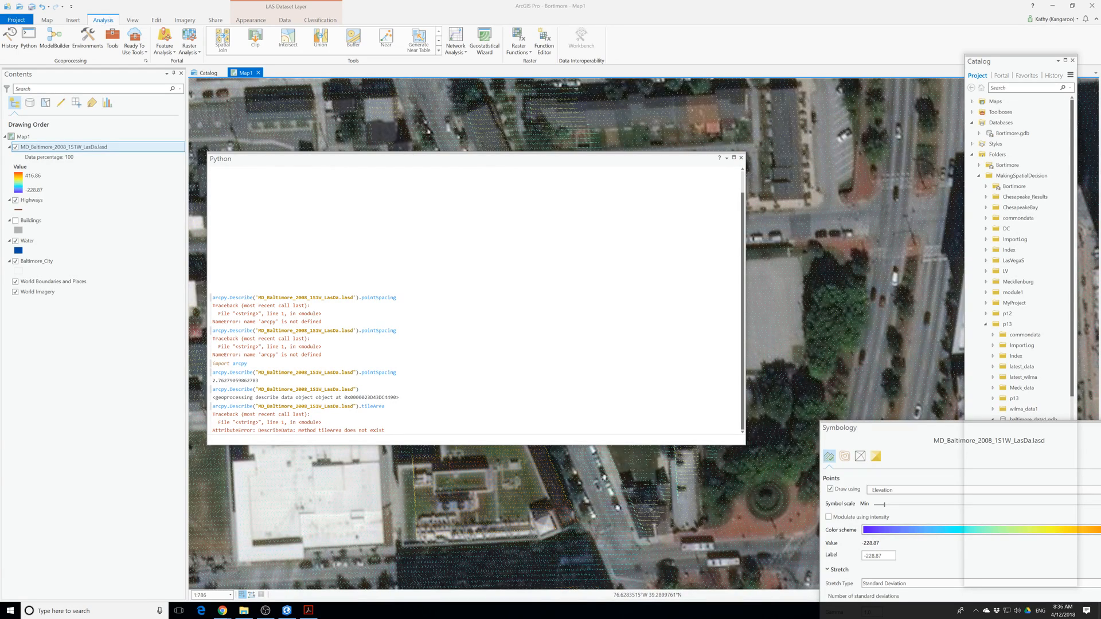
pyautogui.click(744, 151)
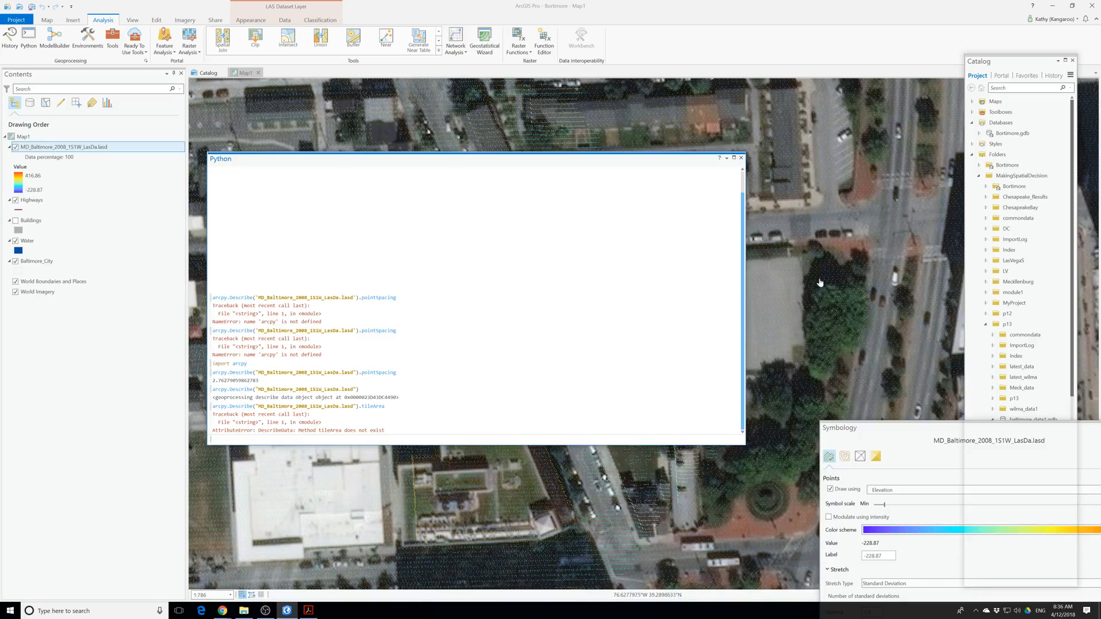
pyautogui.click(741, 158)
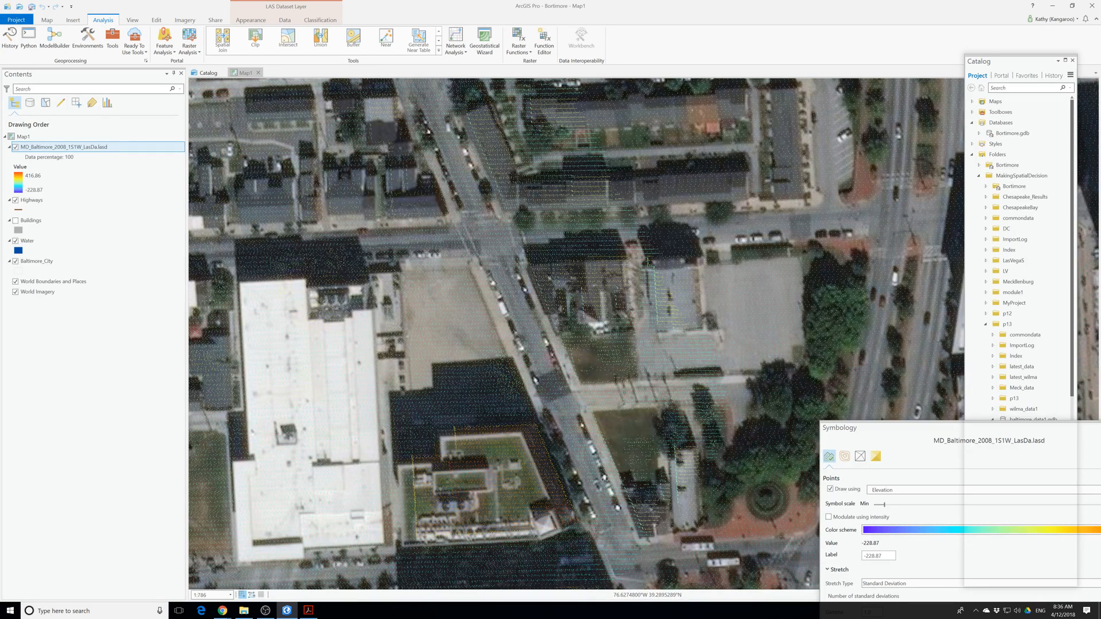
# Reopen the LAS dataset layer's properties at the source information, and open and cancel the data source selection.
pyautogui.rightClick(50, 150)
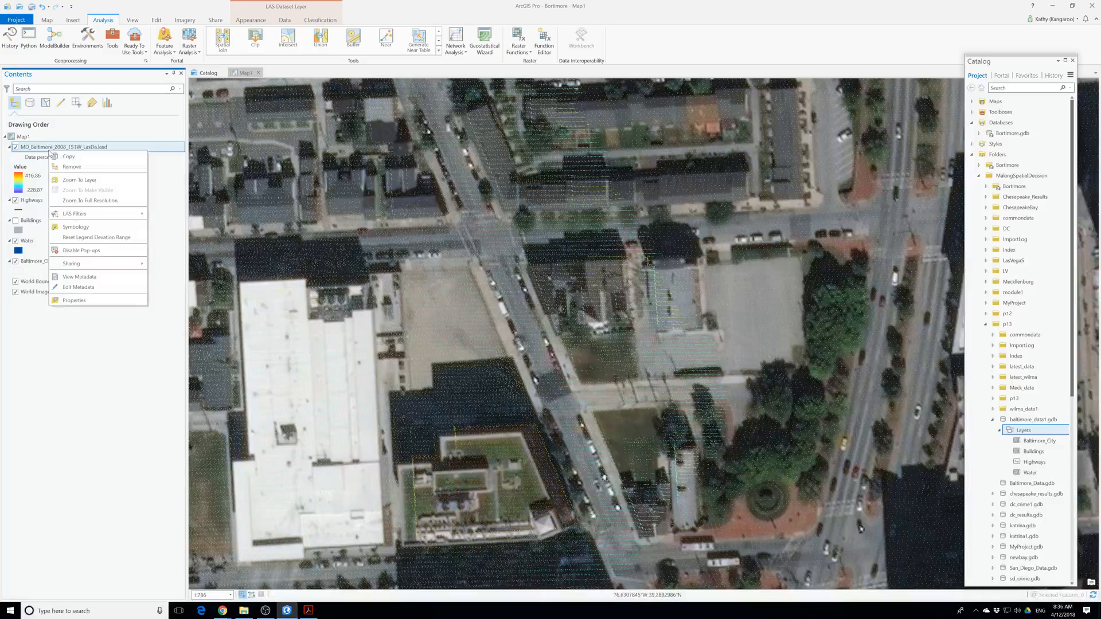
pyautogui.click(102, 285)
pyautogui.click(612, 323)
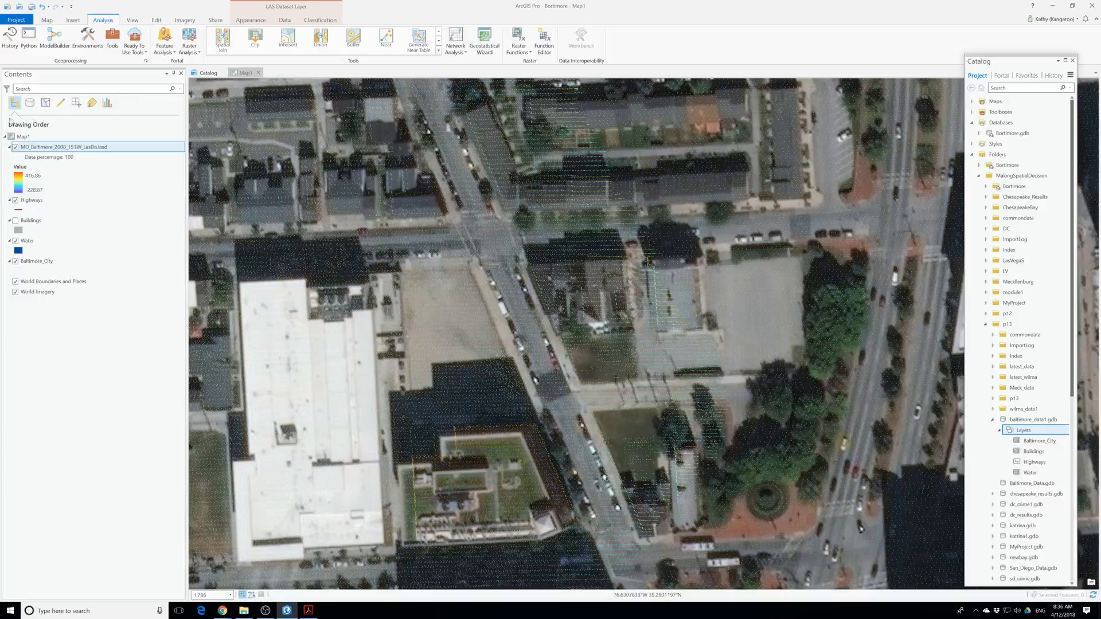
pyautogui.rightClick(48, 150)
pyautogui.click(71, 297)
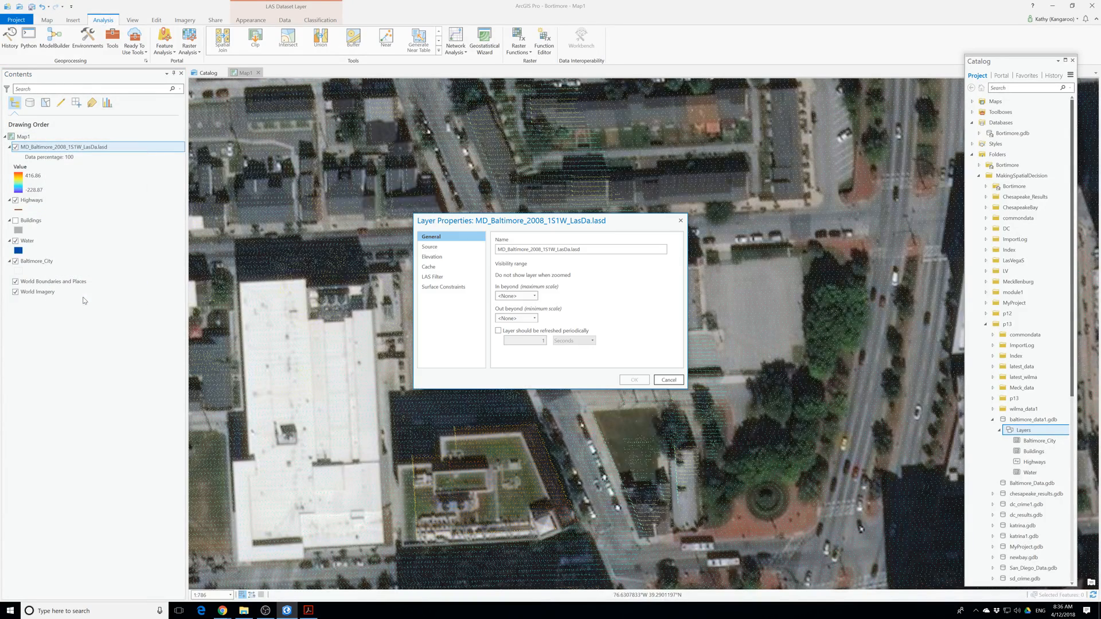
pyautogui.click(430, 246)
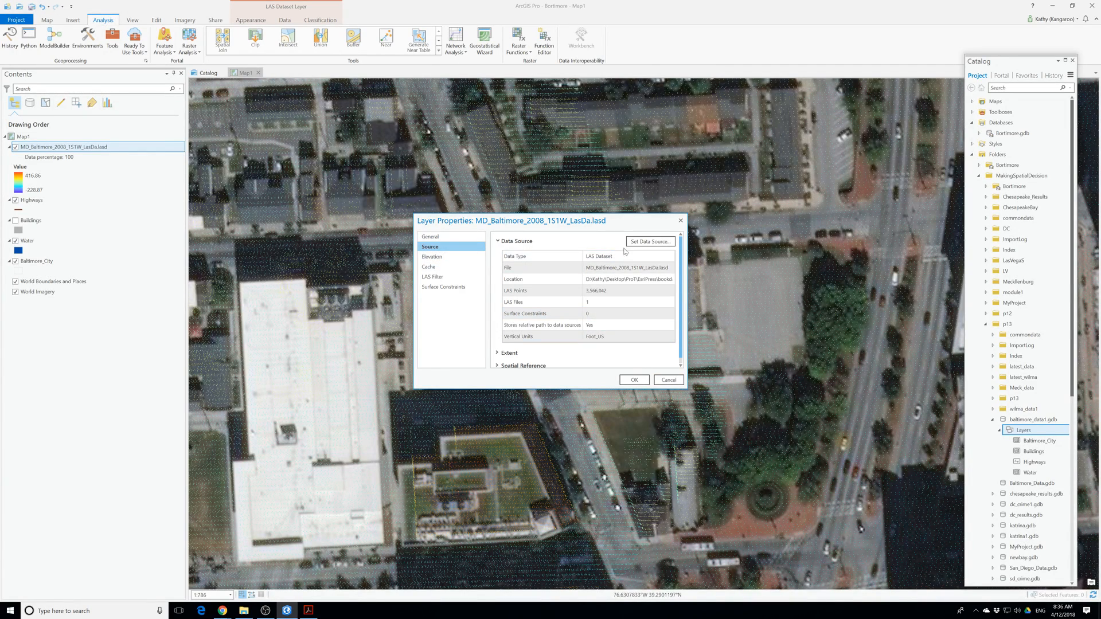
pyautogui.click(646, 248)
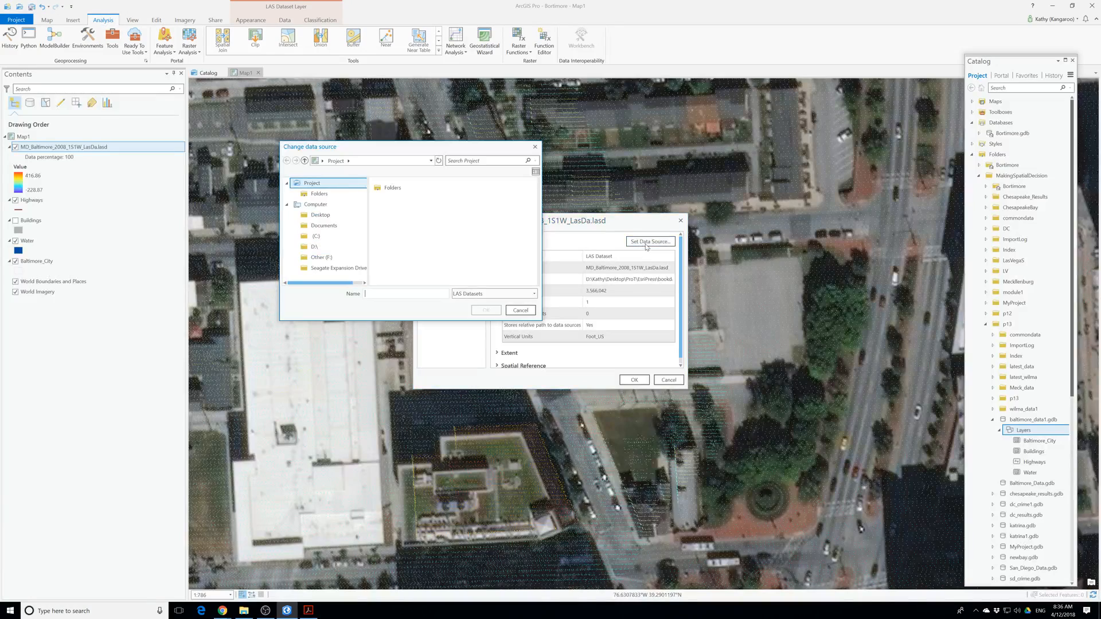
pyautogui.click(521, 311)
# Enlarge the properties window, expand the spatial reference and extent sections, read through both coordinate systems, and close the window.
pyautogui.moveTo(686, 389); pyautogui.dragTo(830, 502)
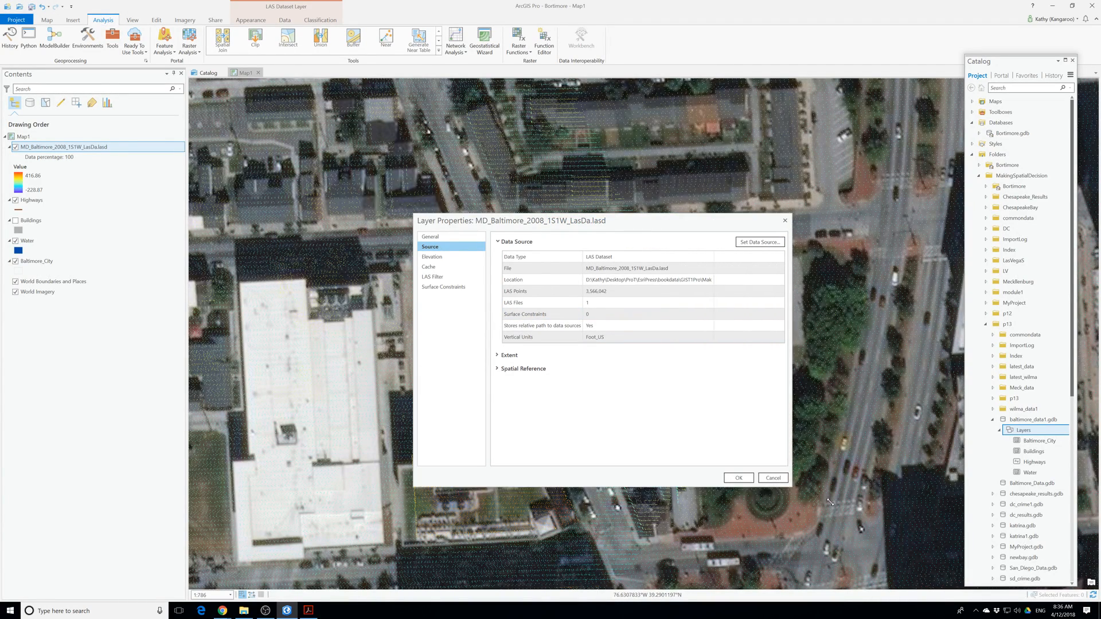
pyautogui.click(517, 369)
pyautogui.click(509, 355)
pyautogui.scroll(-3, 514, 354)
pyautogui.scroll(-3, 514, 355)
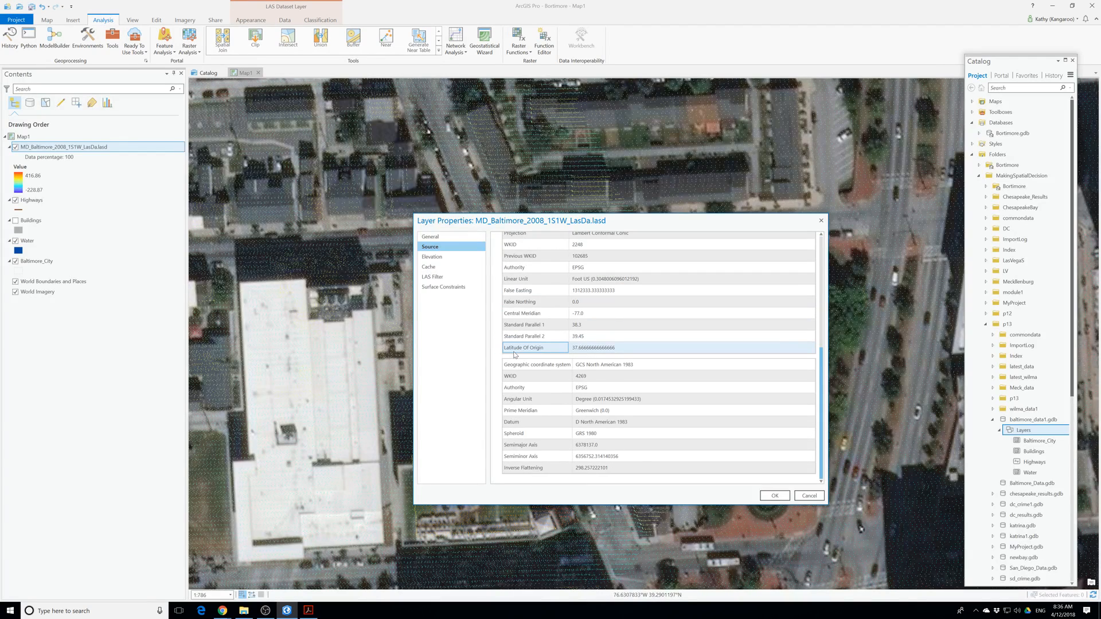
pyautogui.click(775, 496)
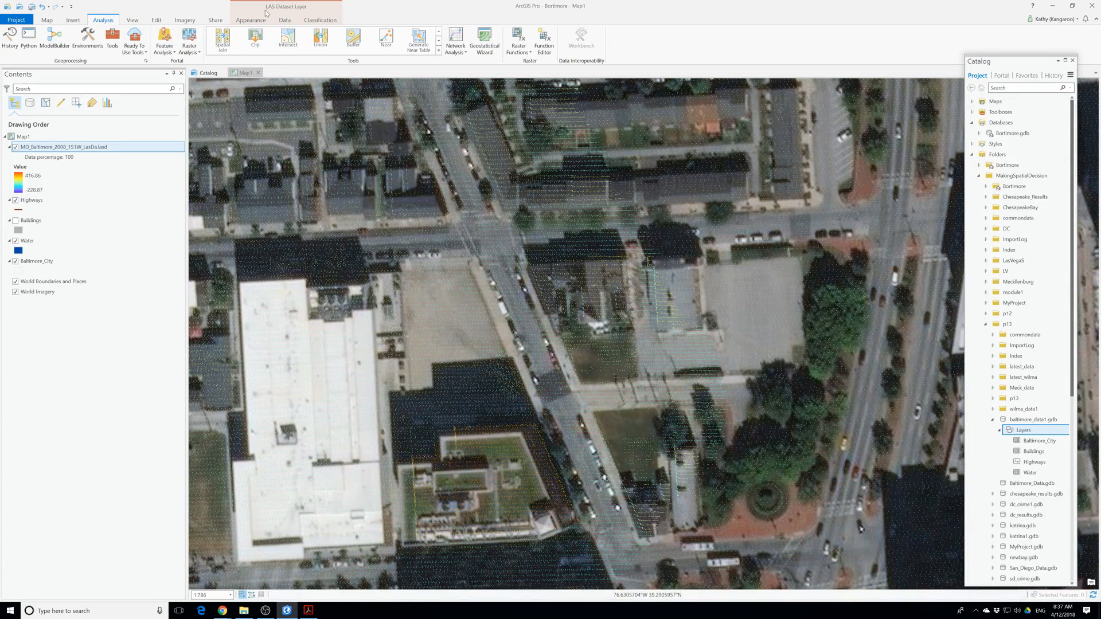
# Symbolize the LAS dataset layer using point elevation and move the symbology settings over the middle of the map.
pyautogui.click(250, 19)
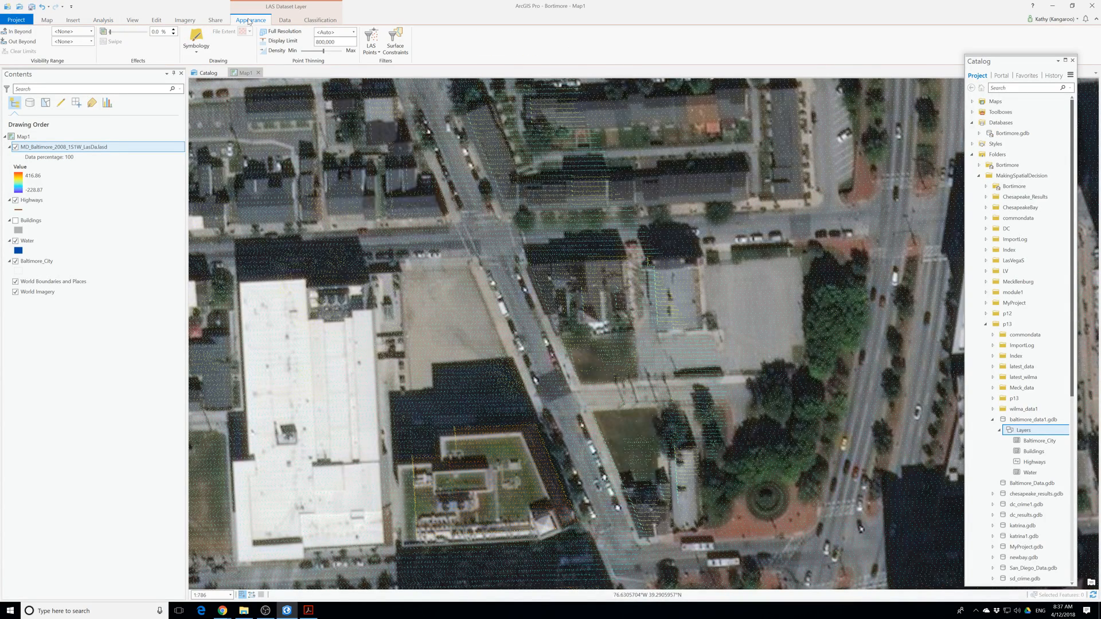
pyautogui.click(196, 38)
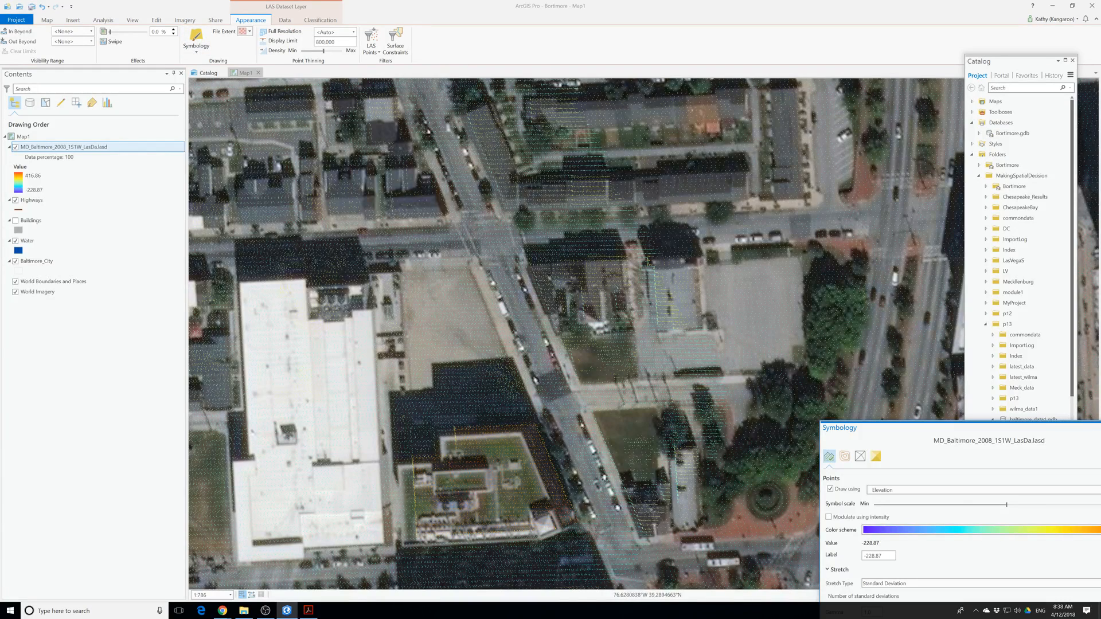
pyautogui.click(196, 50)
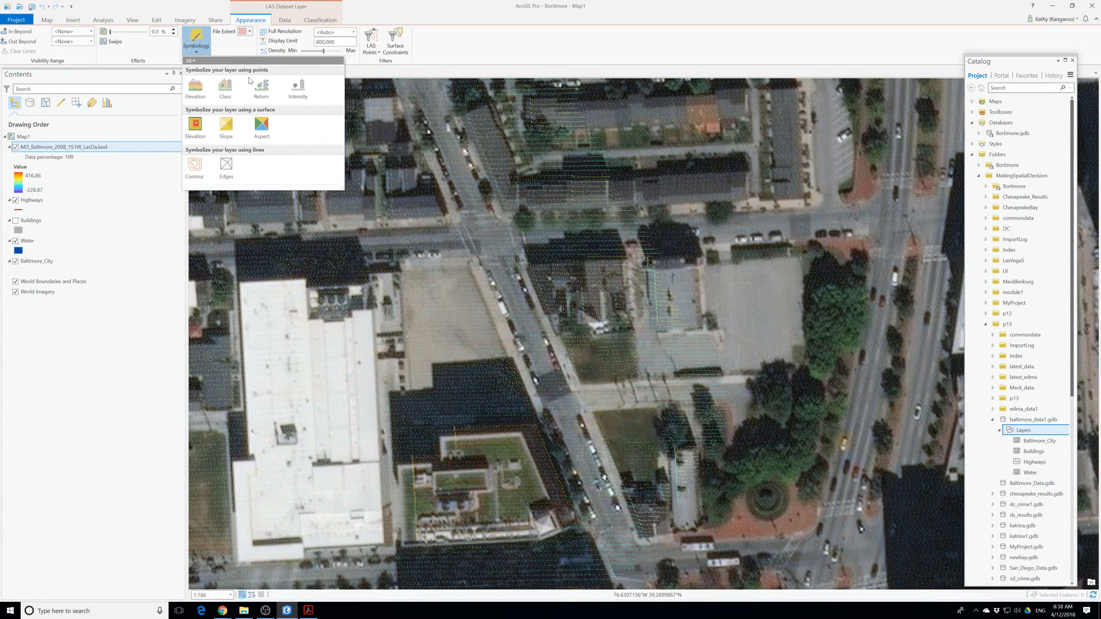
pyautogui.click(192, 88)
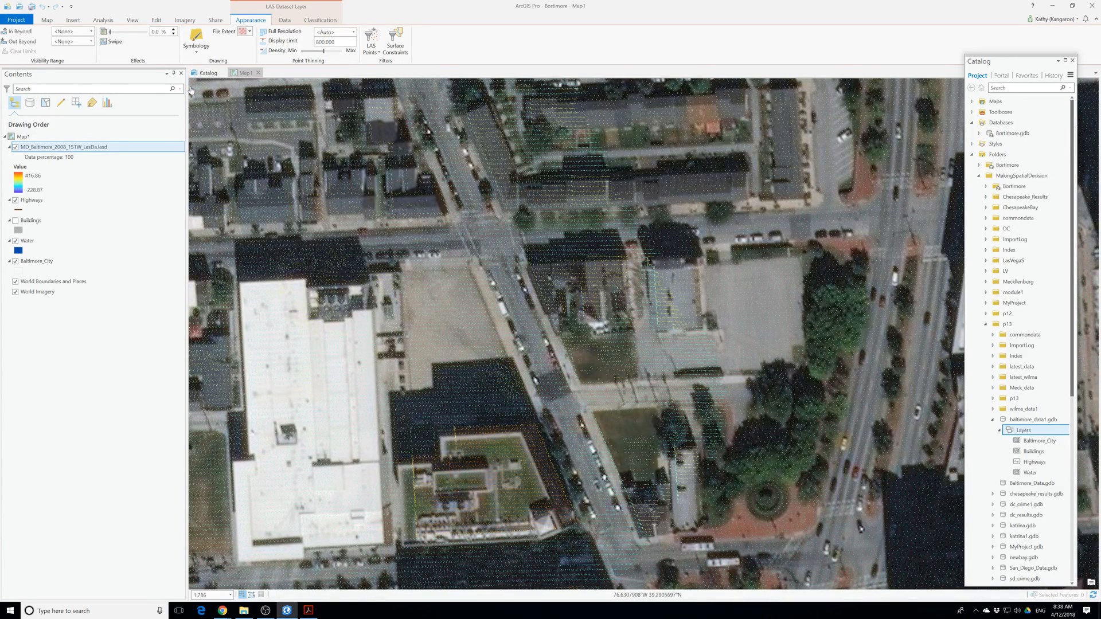
pyautogui.moveTo(890, 432); pyautogui.dragTo(464, 114)
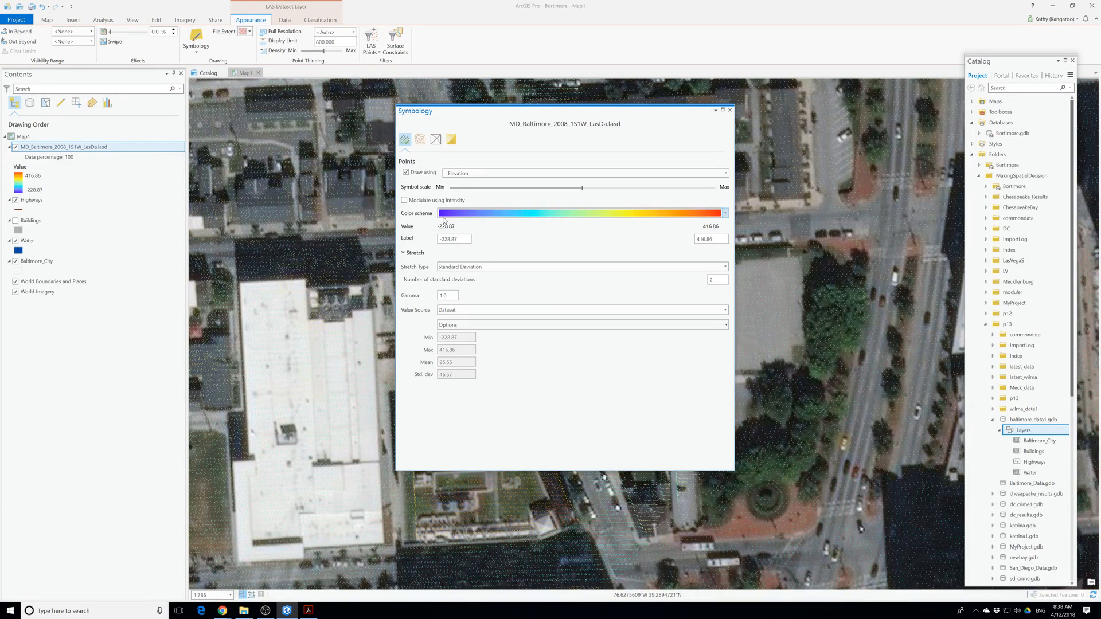
# Draw the LAS dataset points by Classification, move the symbology settings aside, and inspect the class pattern across the lidar tile.
pyautogui.click(523, 175)
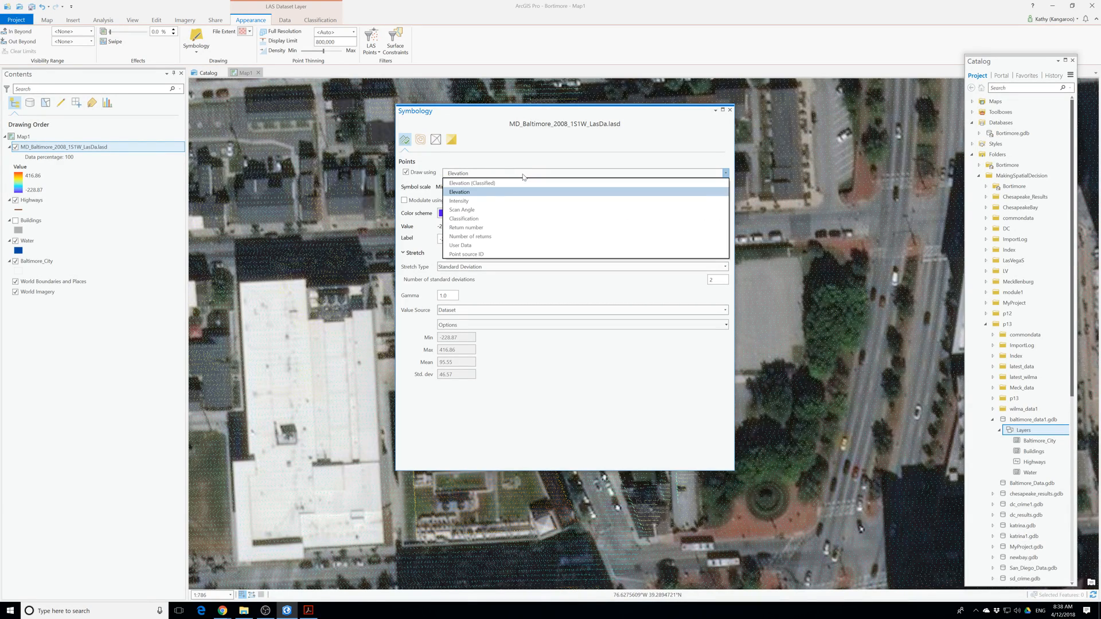
pyautogui.click(498, 219)
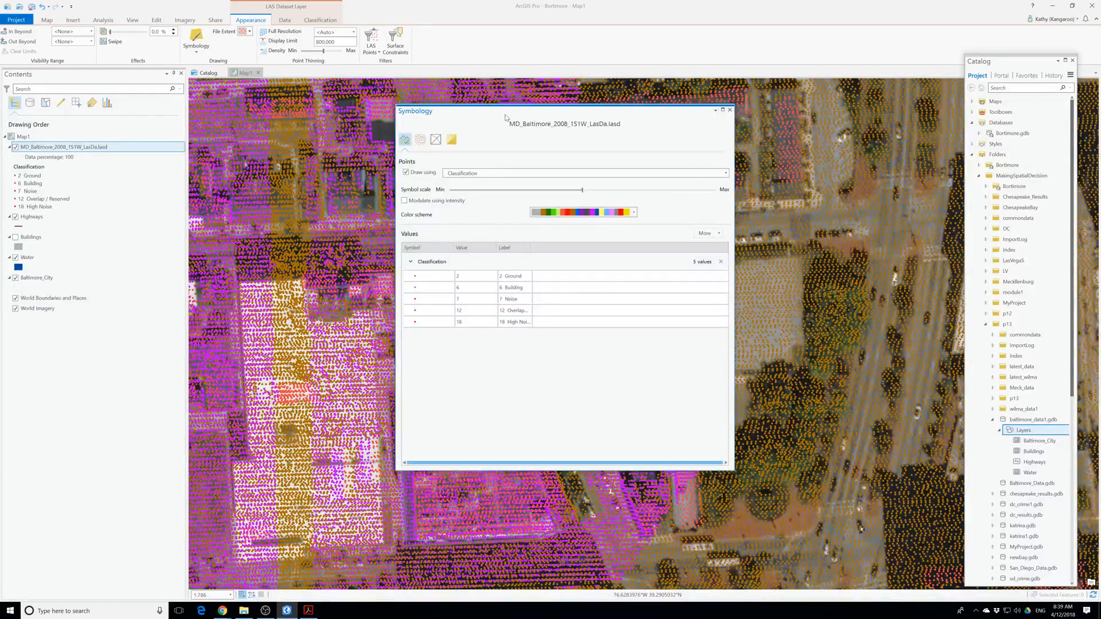
pyautogui.moveTo(505, 114); pyautogui.dragTo(808, 161)
pyautogui.scroll(-5, 561, 264)
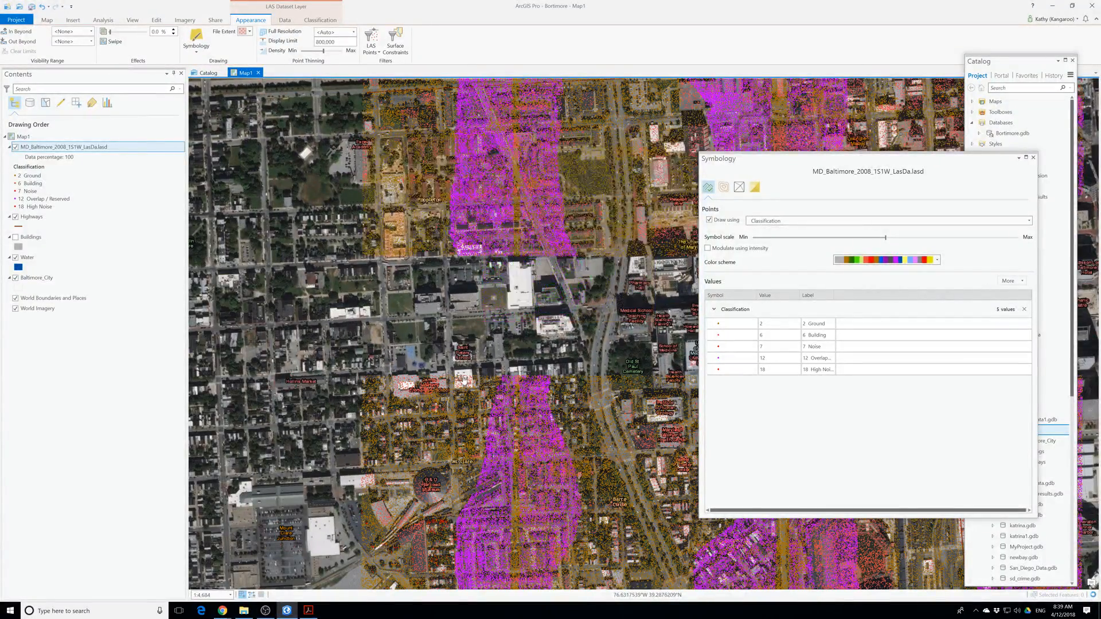
pyautogui.scroll(-3, 460, 385)
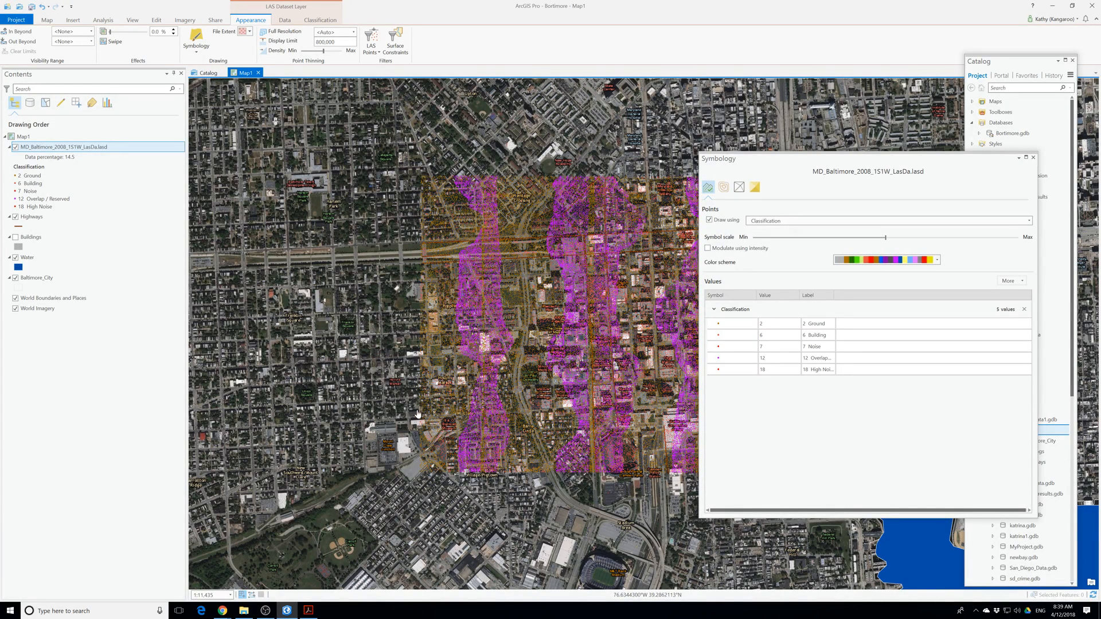
pyautogui.moveTo(515, 305); pyautogui.dragTo(419, 328)
pyautogui.scroll(2, 467, 321)
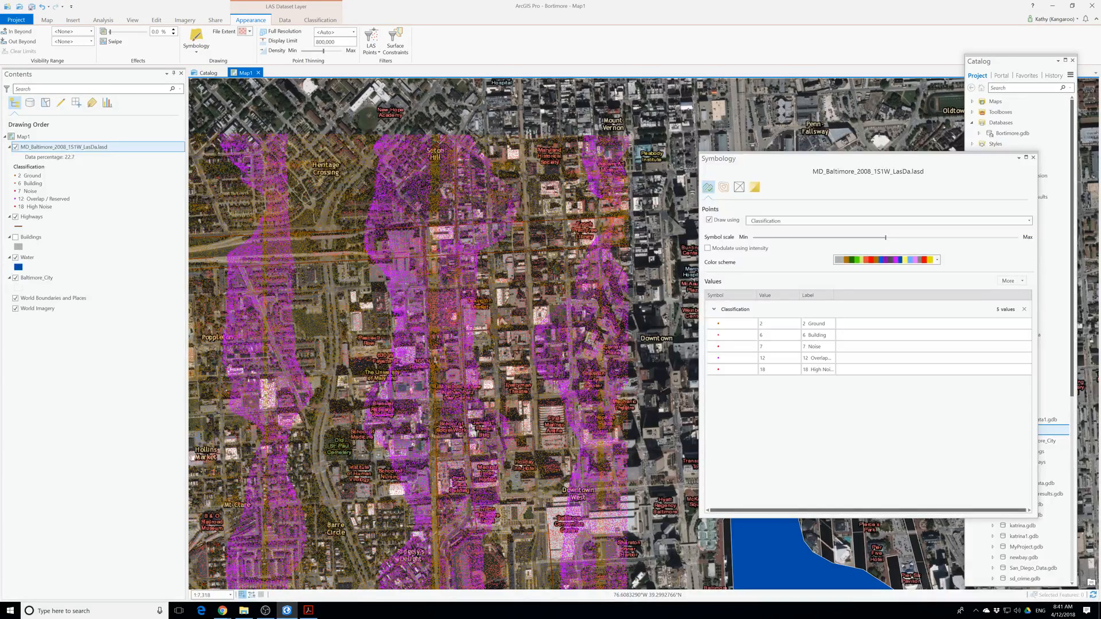
# Look through the point drawing attributes and the contour settings, return to the point settings, and close the symbology settings.
pyautogui.click(801, 222)
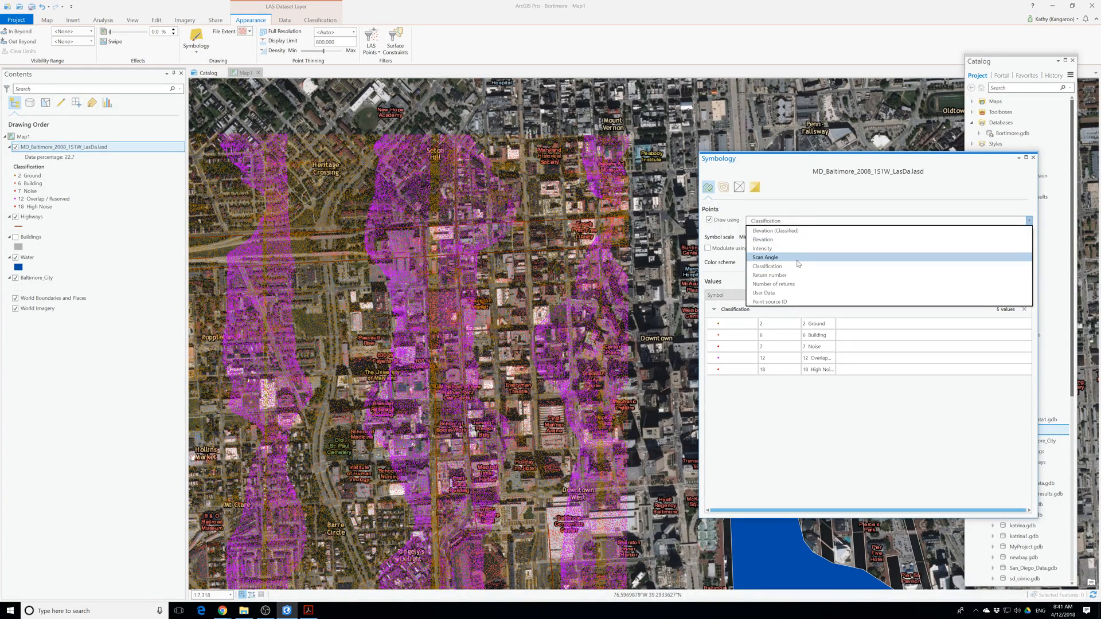
pyautogui.click(725, 189)
pyautogui.click(726, 189)
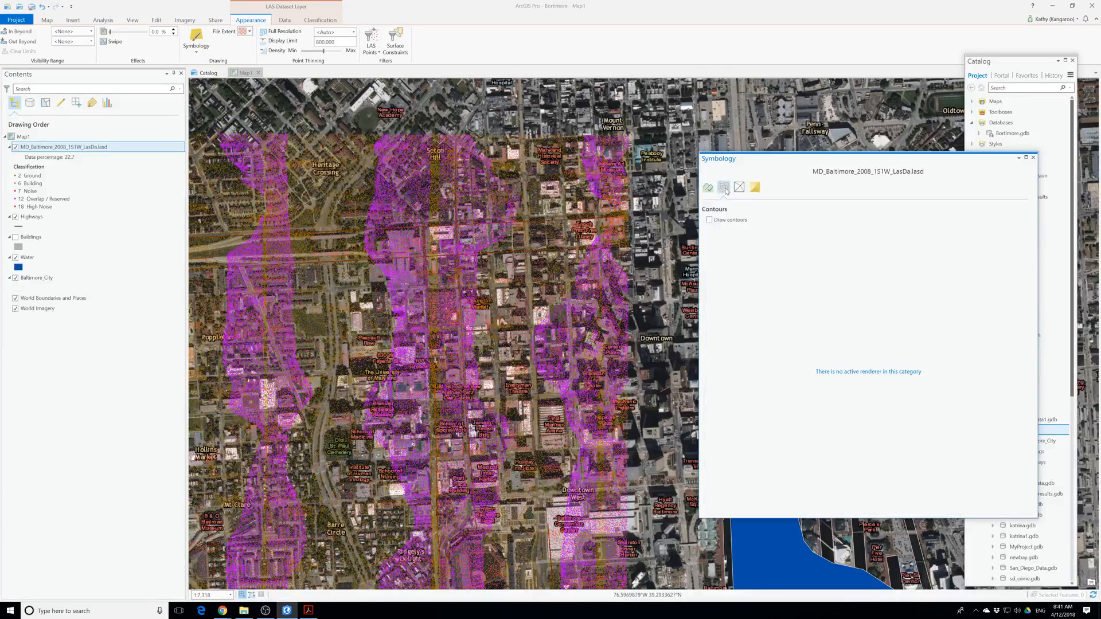
pyautogui.click(709, 187)
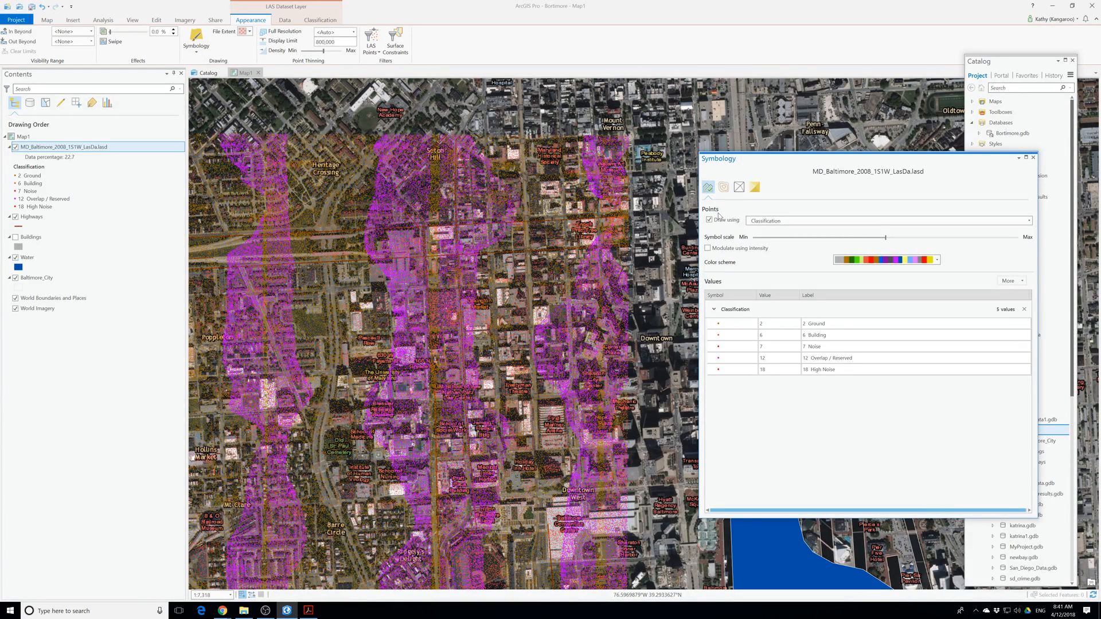
pyautogui.click(1033, 157)
# Symbolize the LAS dataset layer as a surface using Elevation, and check the other surface drawing options while keeping Elevation.
pyautogui.click(198, 52)
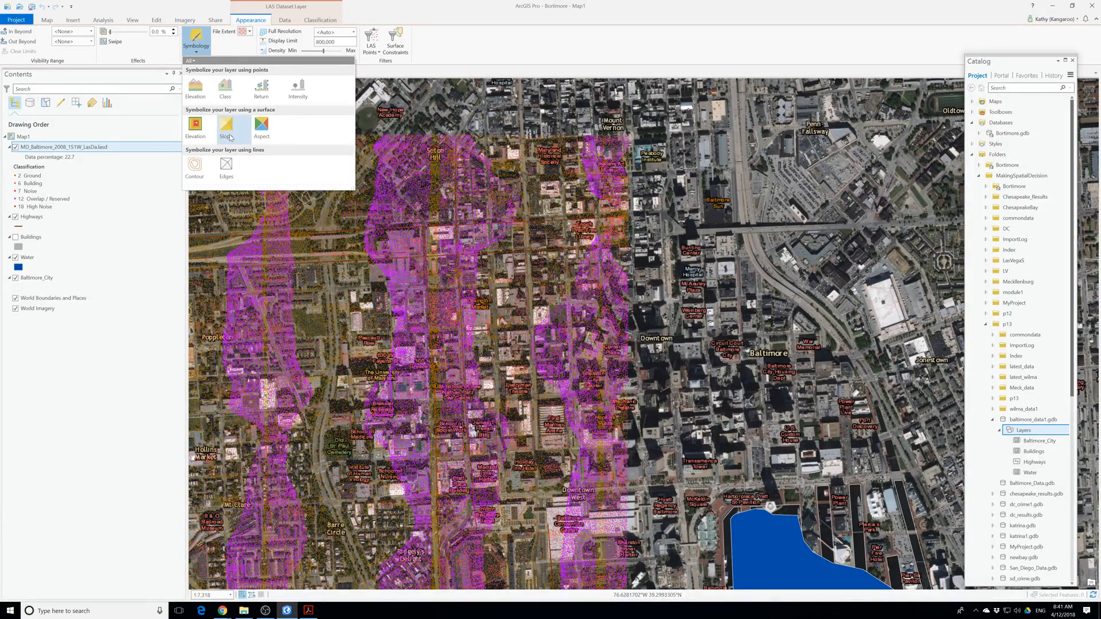
pyautogui.click(228, 137)
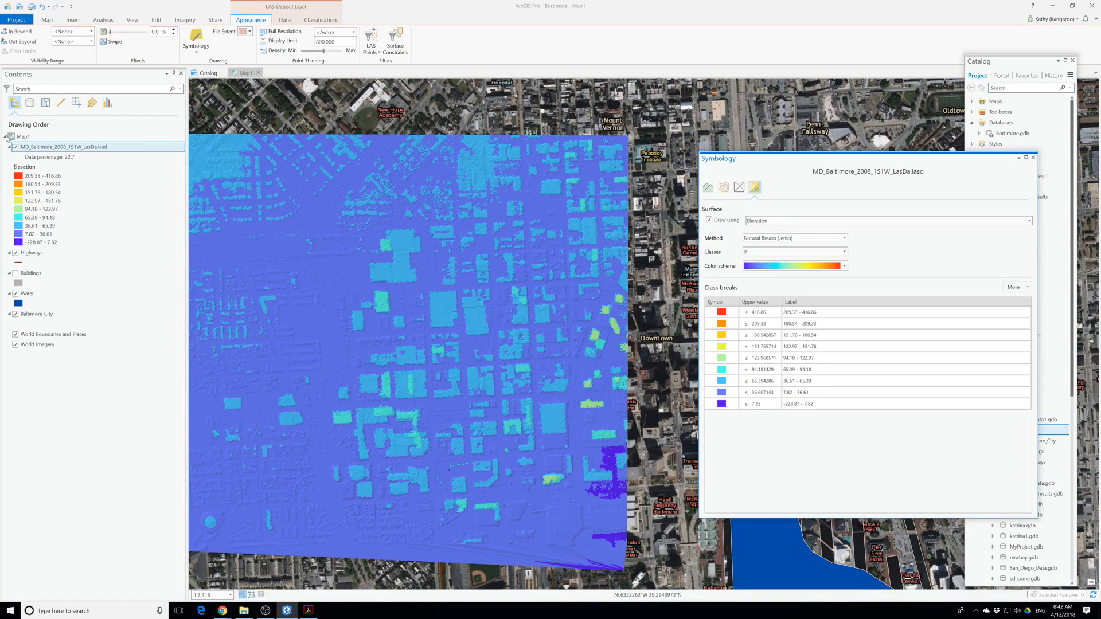
pyautogui.click(200, 53)
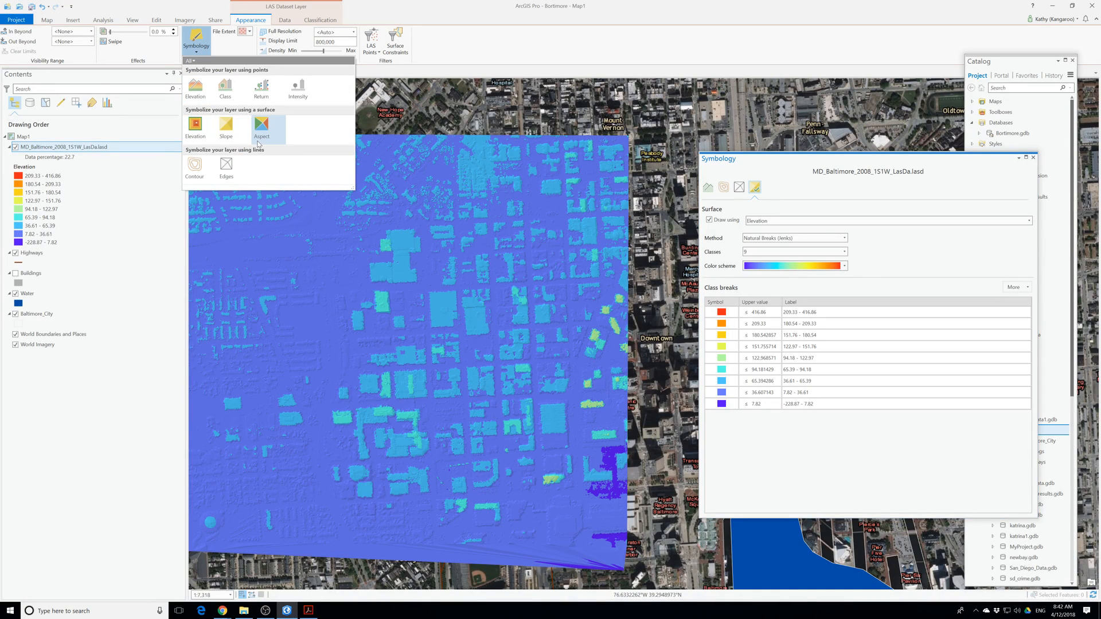
pyautogui.click(444, 185)
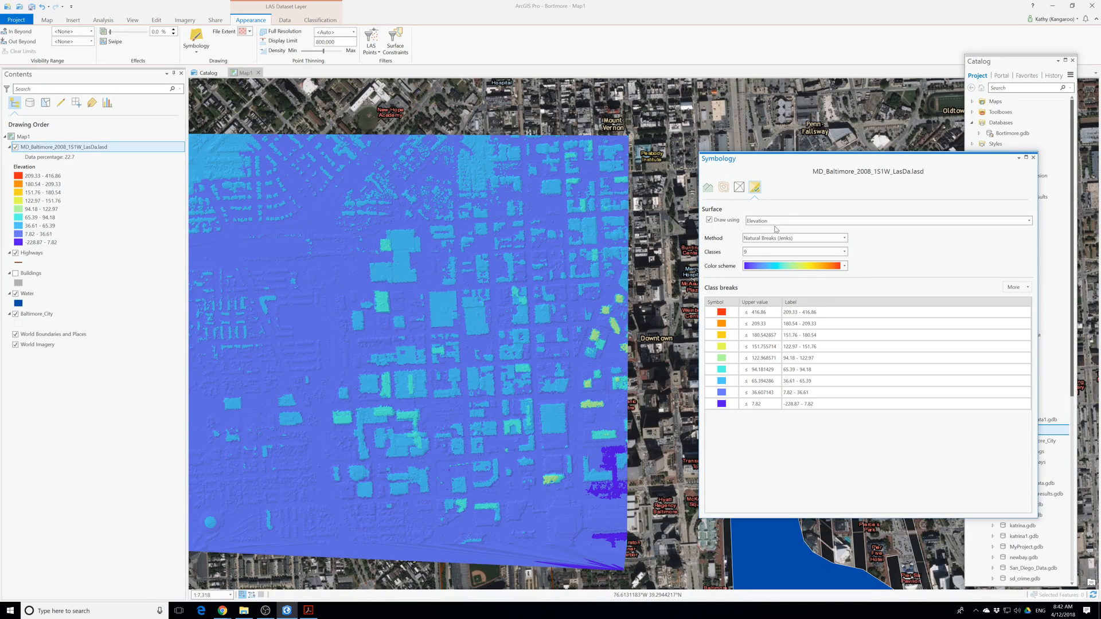
pyautogui.click(794, 223)
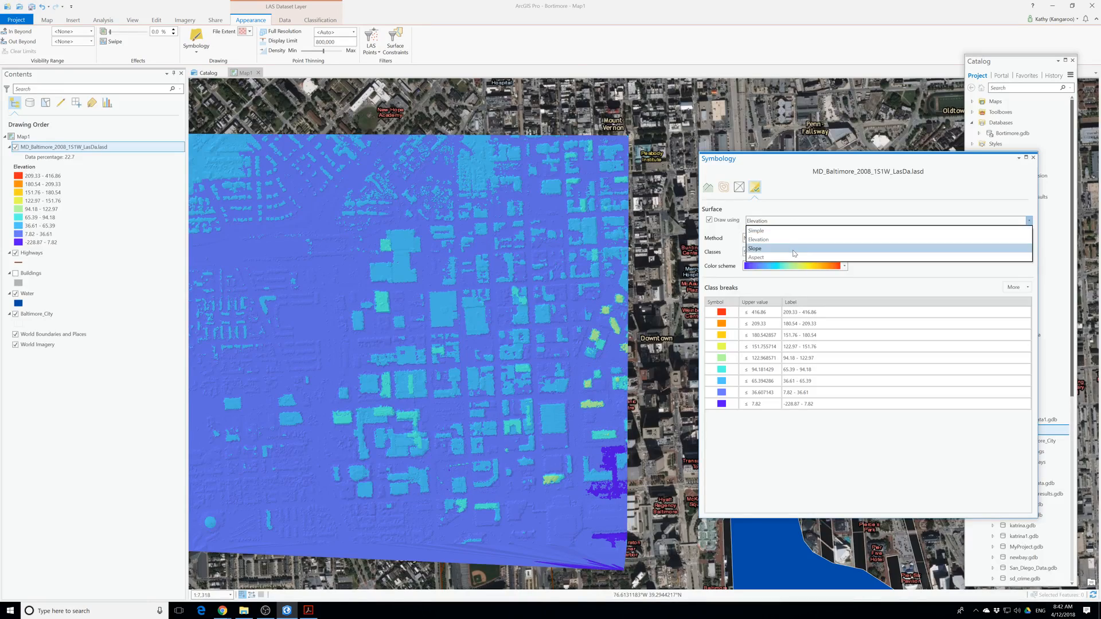
pyautogui.click(780, 240)
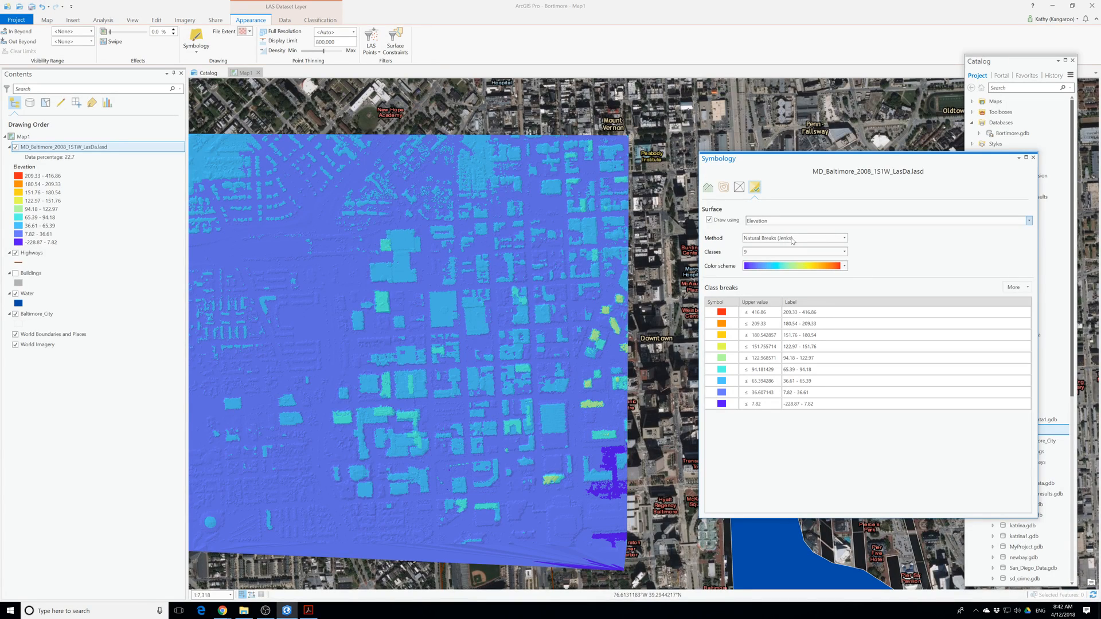
# Read through the classification methods offered for the elevation surface, keeping Natural Breaks (Jenks).
pyautogui.click(793, 239)
pyautogui.scroll(-1, 820, 374)
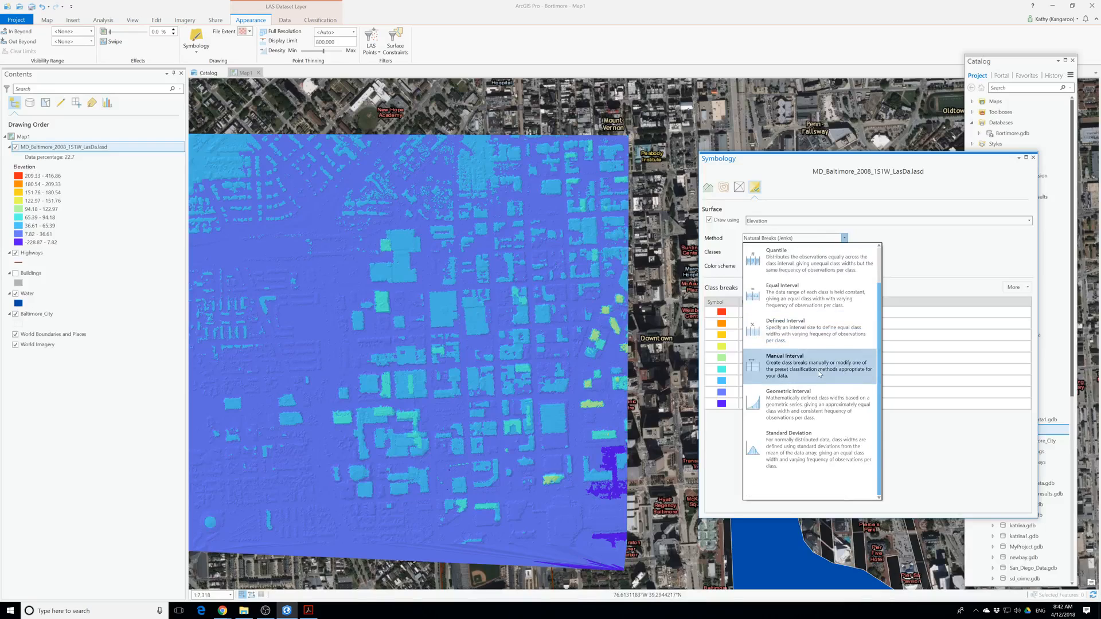
pyautogui.scroll(1, 820, 374)
pyautogui.click(915, 278)
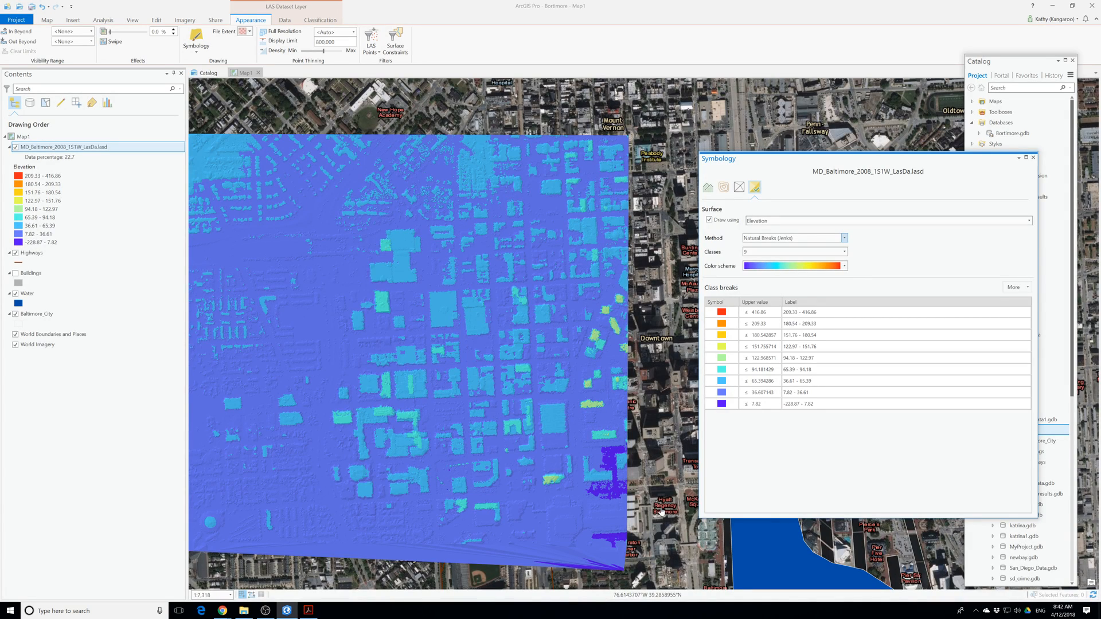
# Inspect the lidar tile at several map scales, close the symbology settings, and bring the whole elevation surface into view.
pyautogui.scroll(-3, 481, 438)
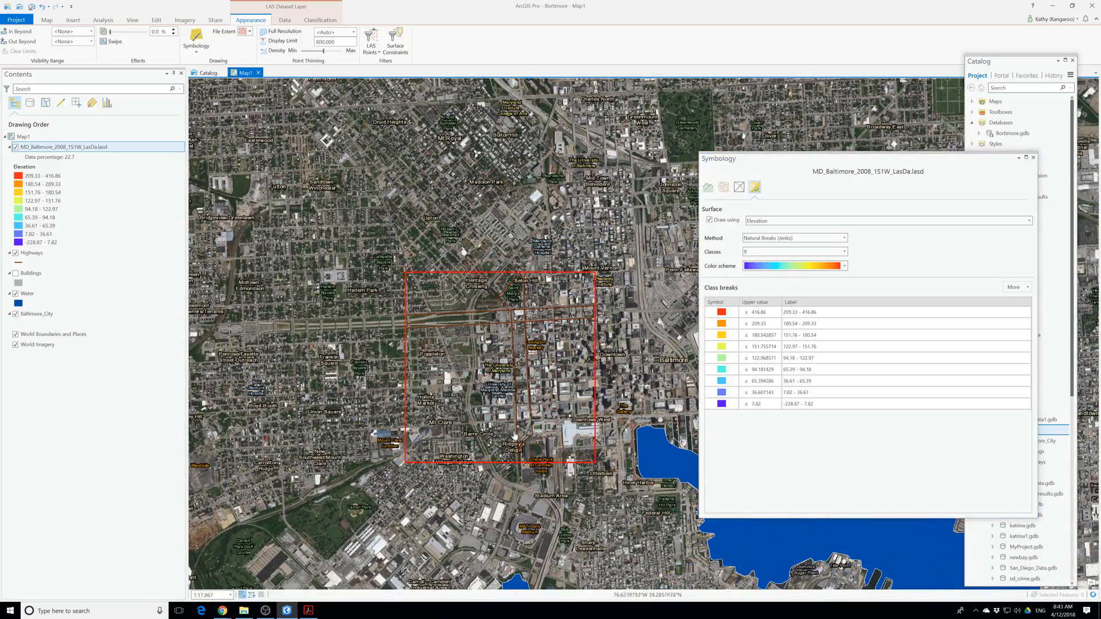
pyautogui.scroll(3, 515, 437)
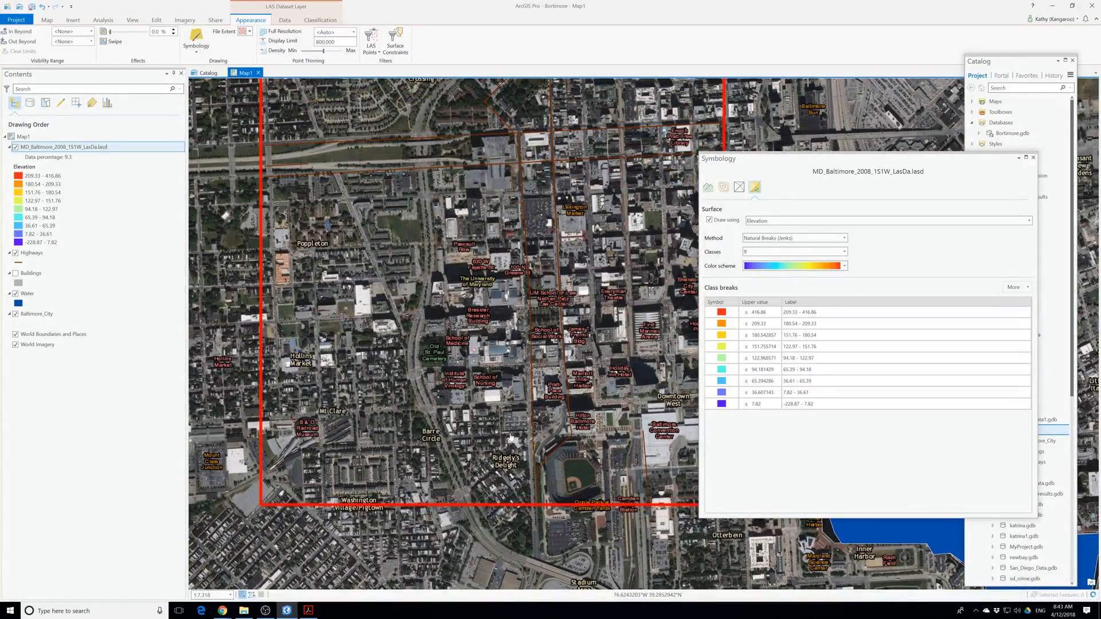
pyautogui.scroll(2, 510, 437)
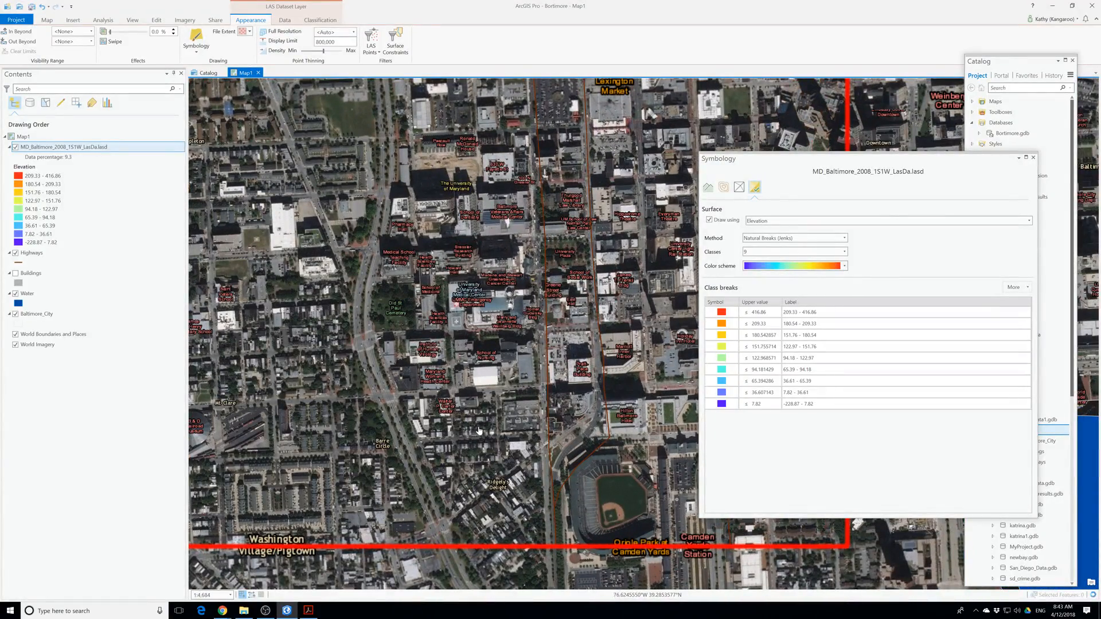
pyautogui.scroll(-2, 479, 430)
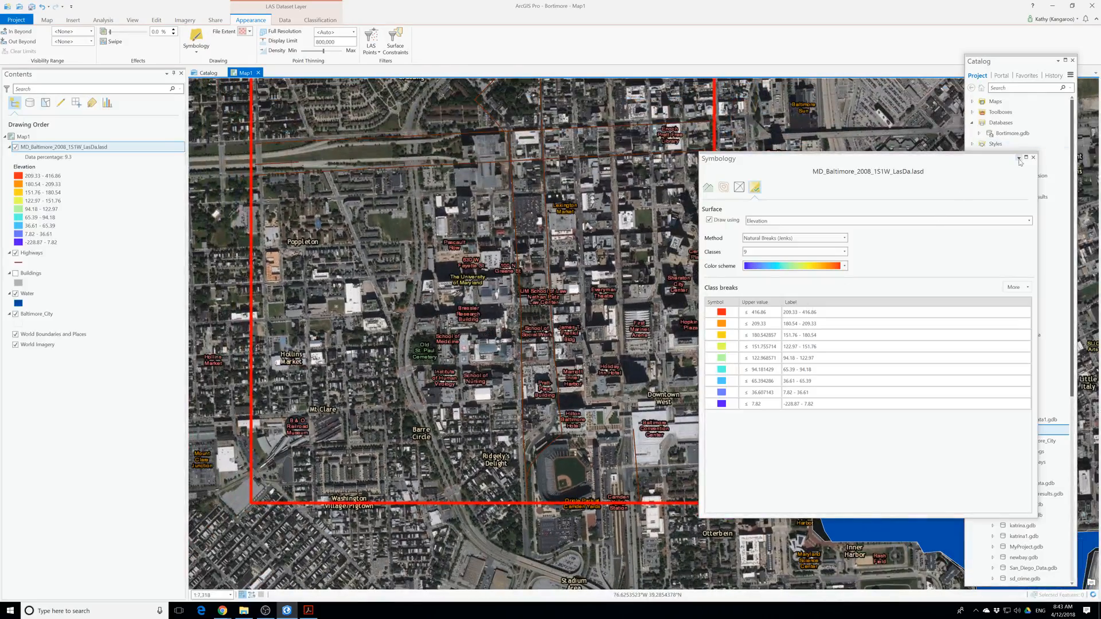
pyautogui.click(1034, 157)
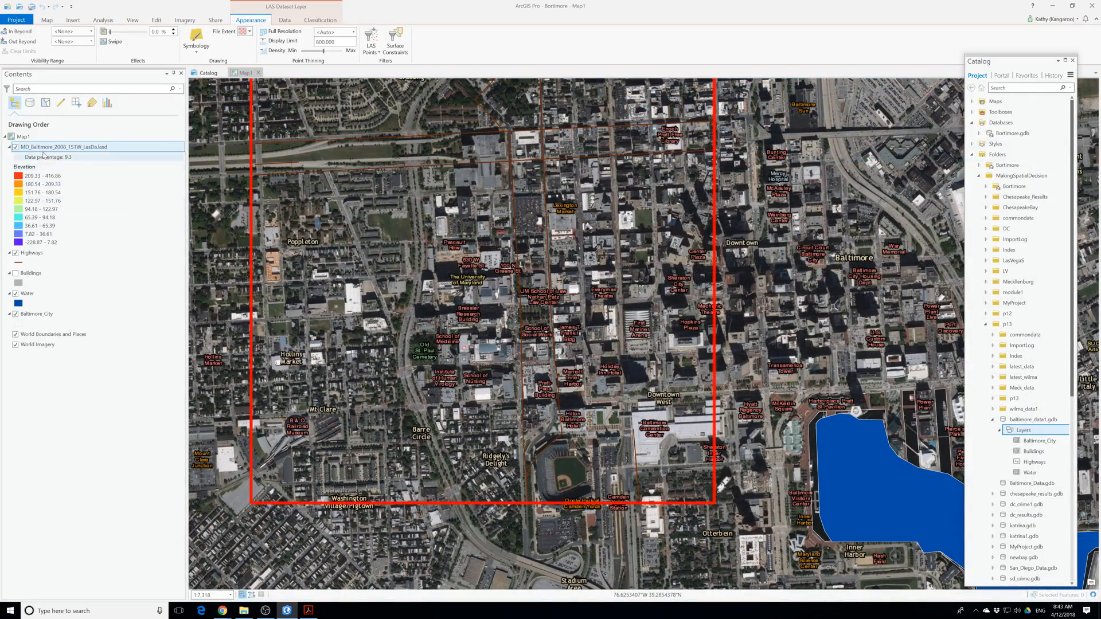
pyautogui.moveTo(528, 312)
pyautogui.mouseDown()
pyautogui.moveTo(557, 361)
pyautogui.moveTo(572, 352)
pyautogui.mouseUp()
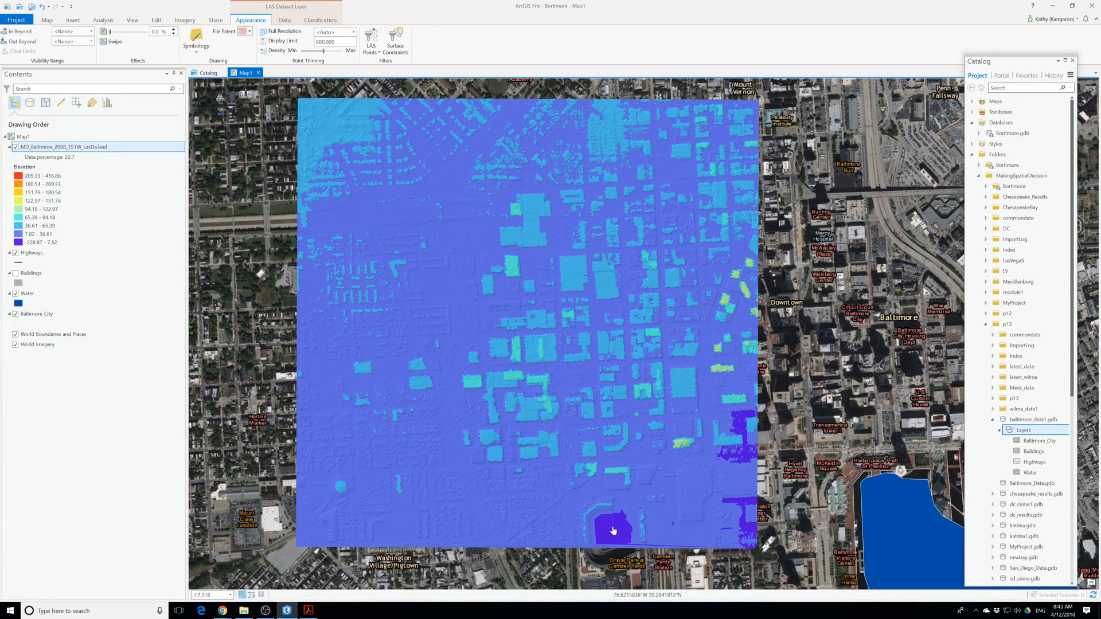
# Symbolize the LAS dataset layer as a surface using Slope, check the surface drawing options, and close the symbology settings.
pyautogui.click(196, 45)
pyautogui.click(228, 124)
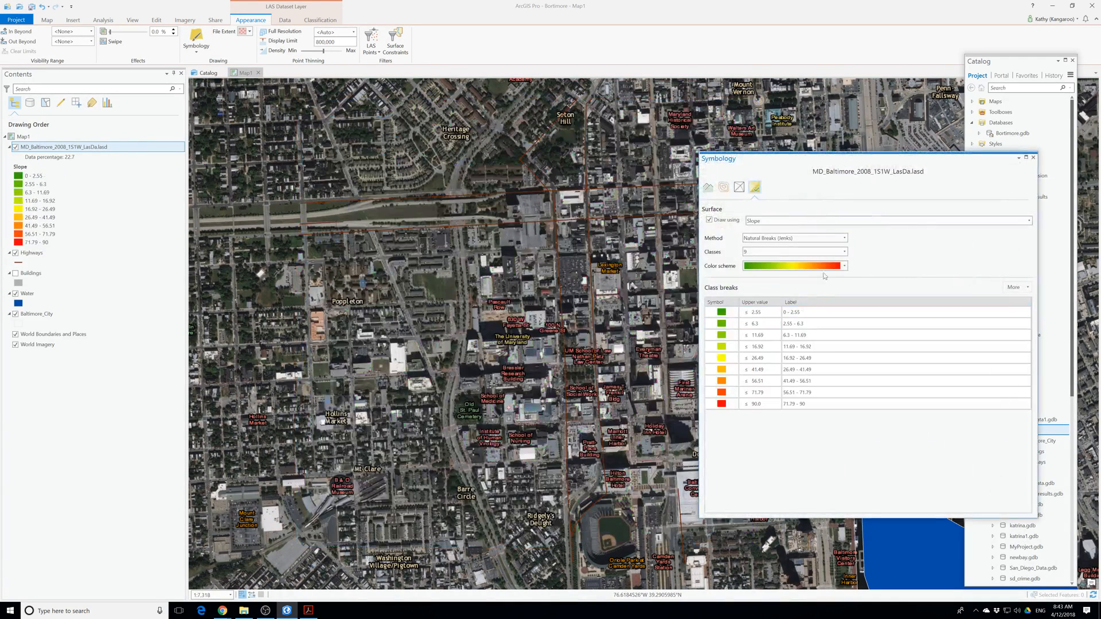
pyautogui.click(802, 221)
pyautogui.click(802, 223)
pyautogui.click(784, 225)
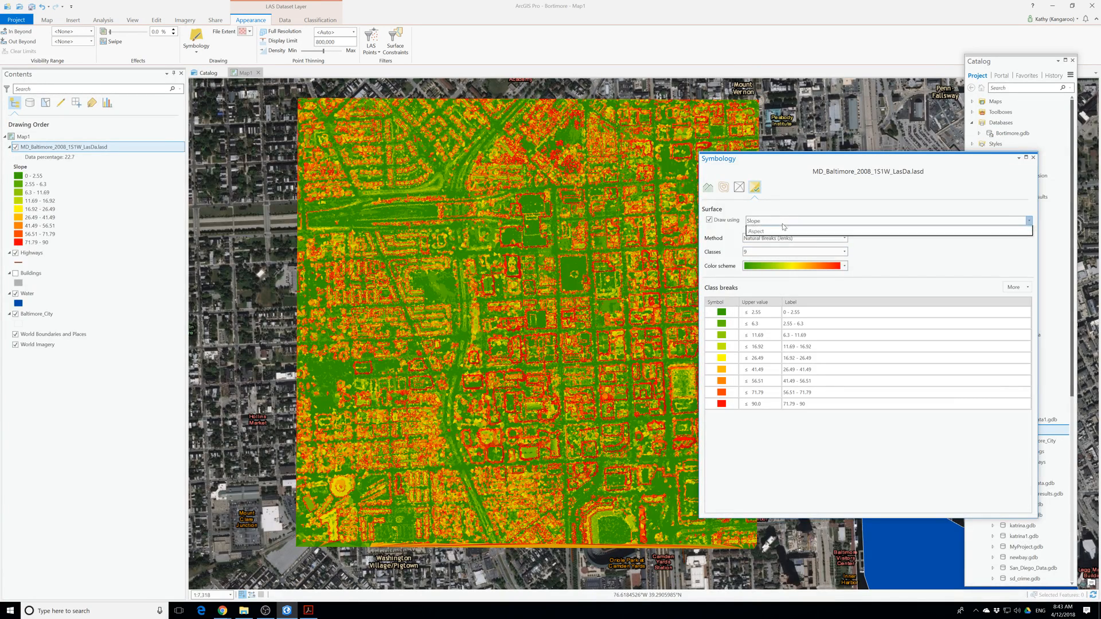
pyautogui.click(783, 225)
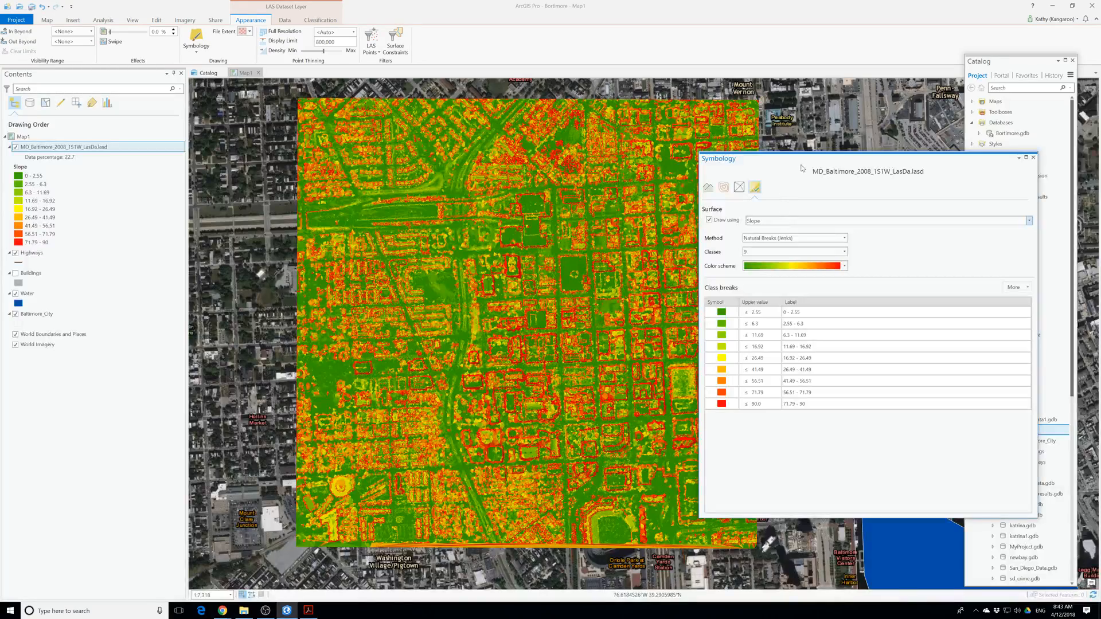
pyautogui.click(1033, 157)
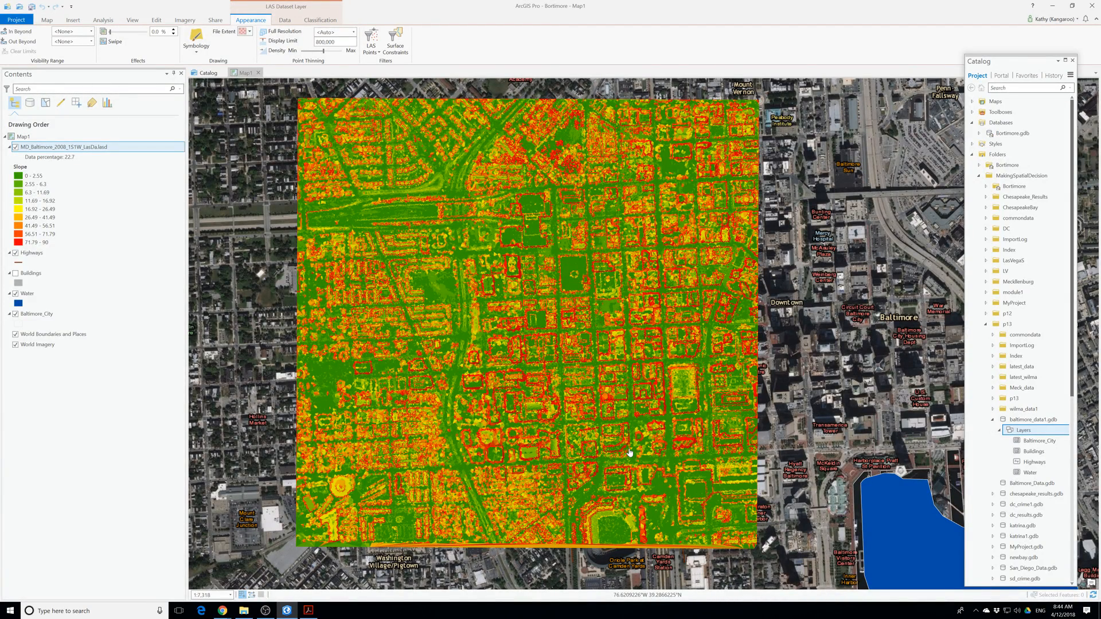
# Symbolize the LAS dataset layer as a surface using Aspect.
pyautogui.click(52, 147)
pyautogui.rightClick(51, 147)
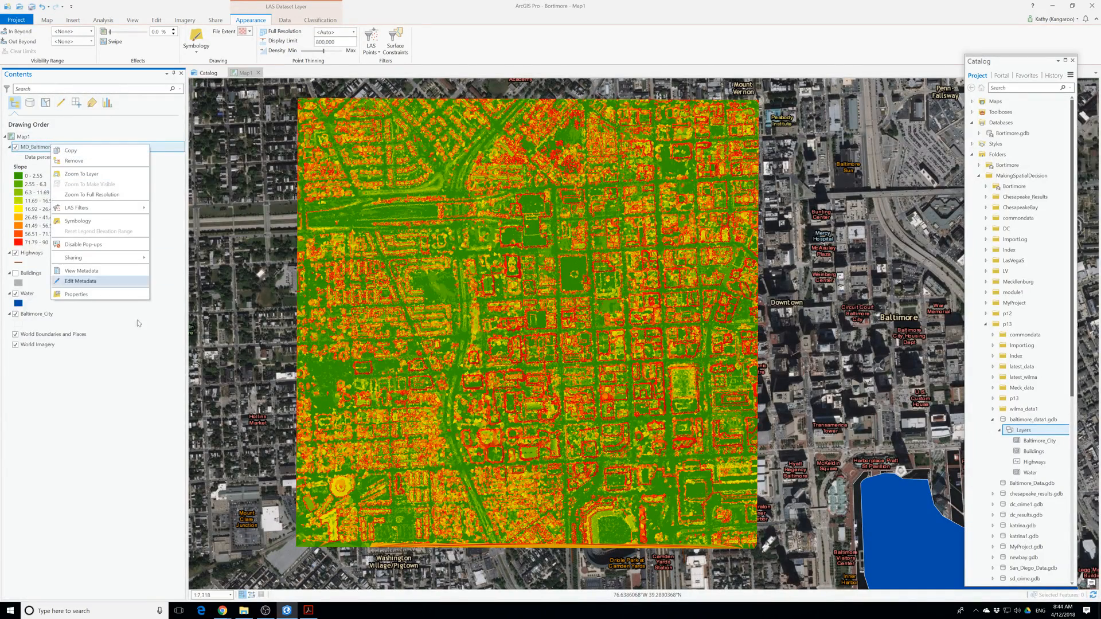
pyautogui.click(197, 52)
pyautogui.click(268, 133)
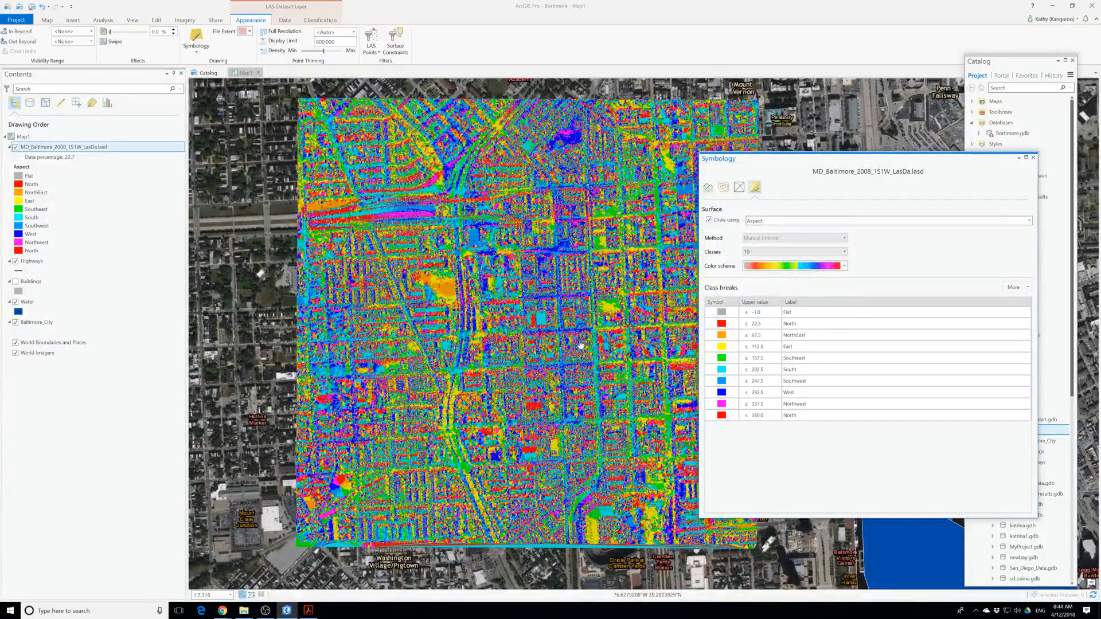
# Turn on contours over the aspect surface and close the symbology settings.
pyautogui.click(797, 381)
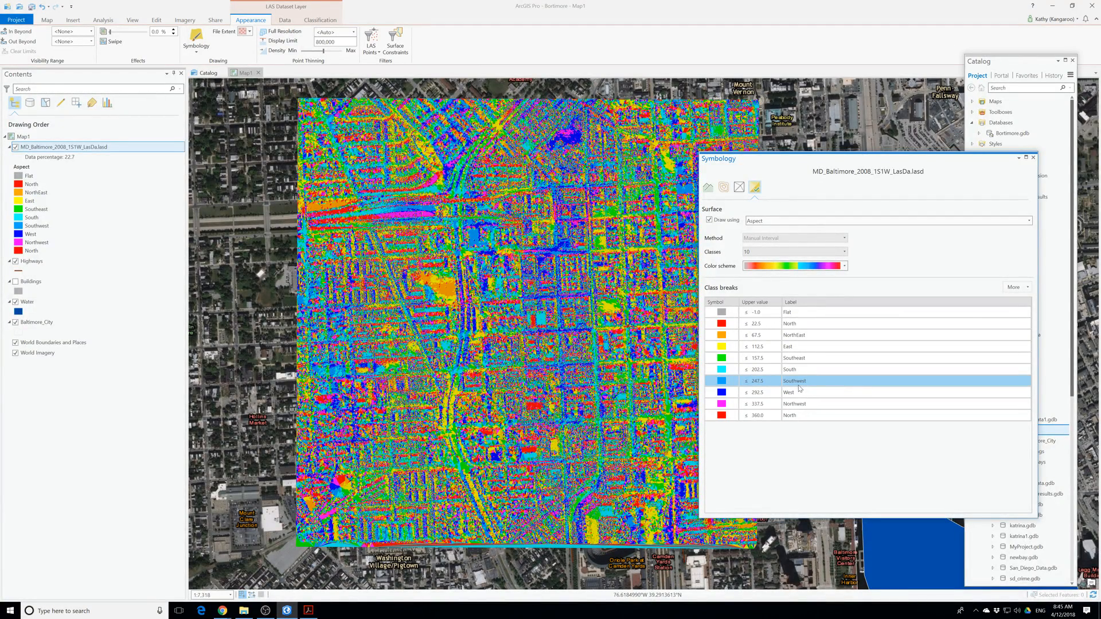
pyautogui.click(726, 188)
pyautogui.click(710, 220)
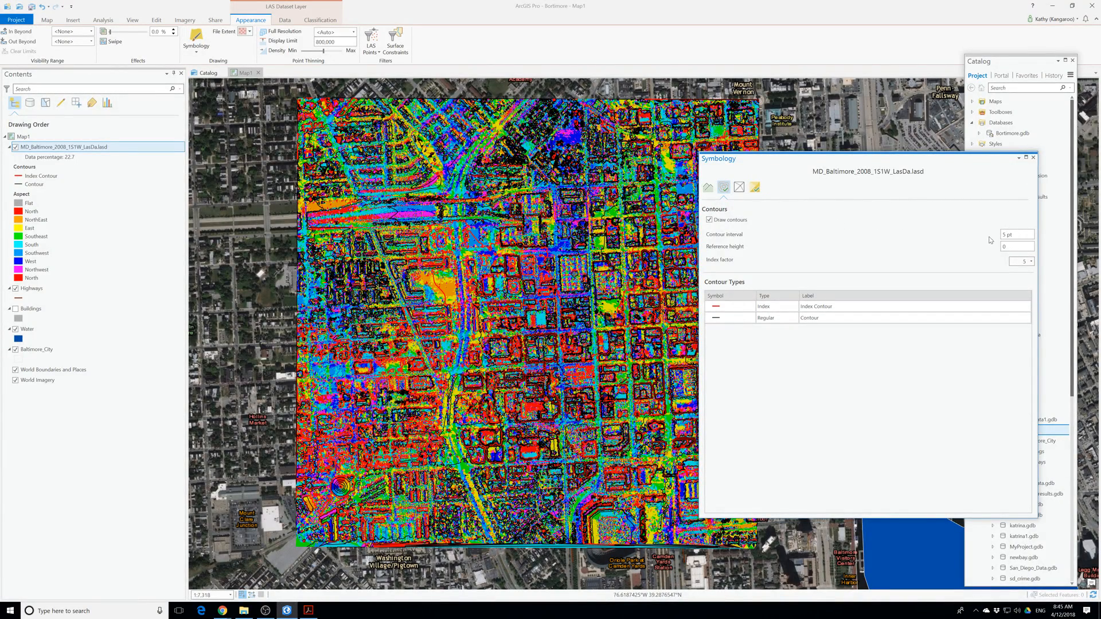
pyautogui.click(1033, 157)
# Symbolize the LAS dataset layer using contour lines only, and set the contour index factor to 20.
pyautogui.click(196, 49)
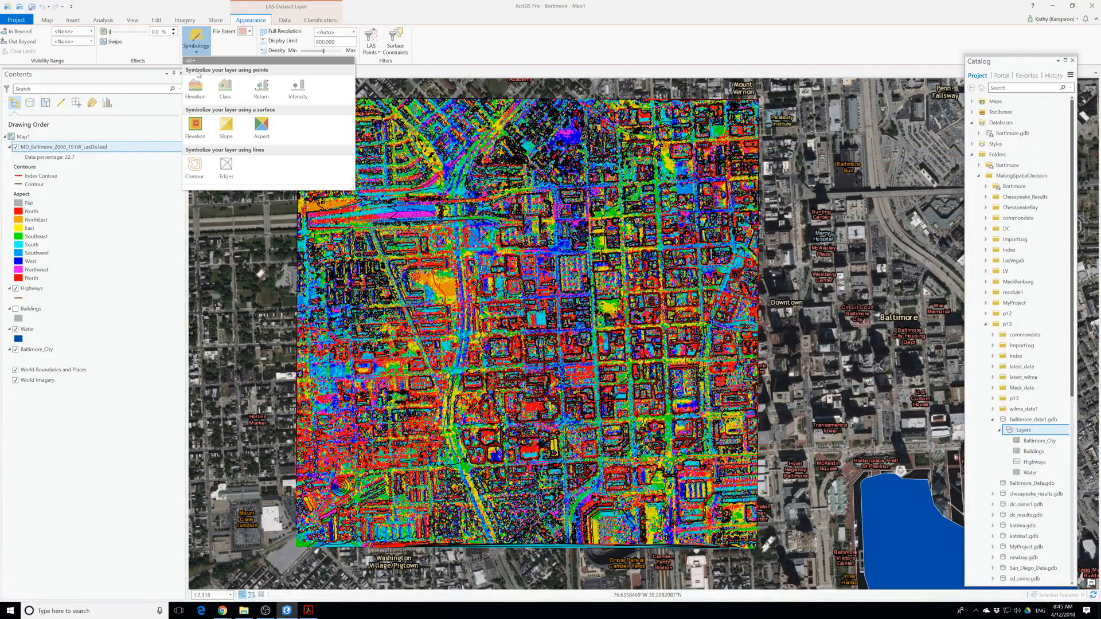
pyautogui.click(195, 166)
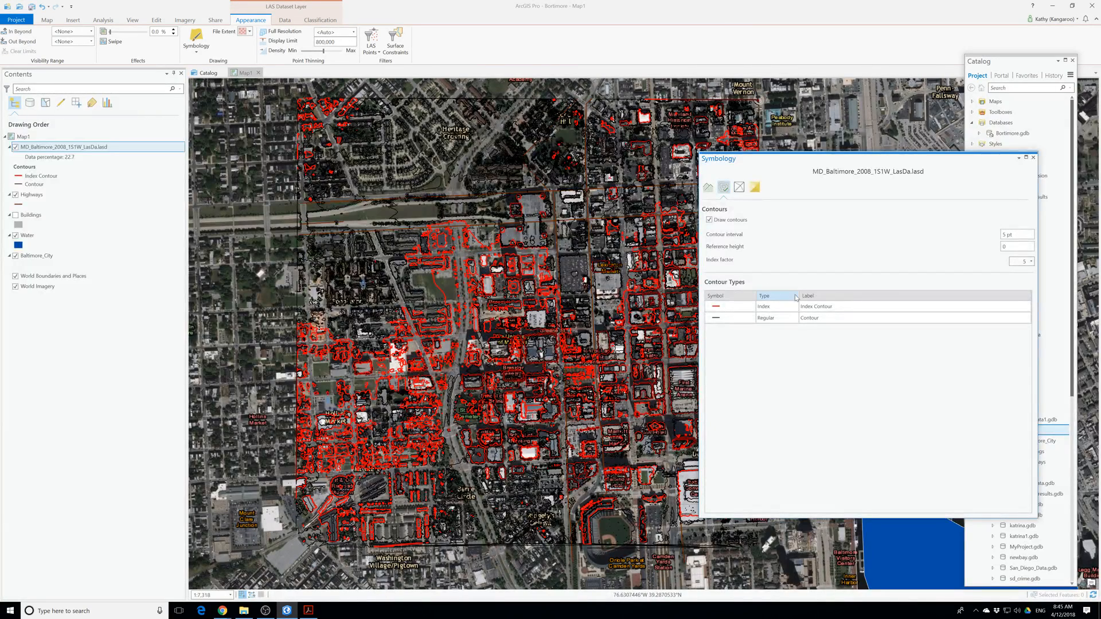
pyautogui.click(1031, 262)
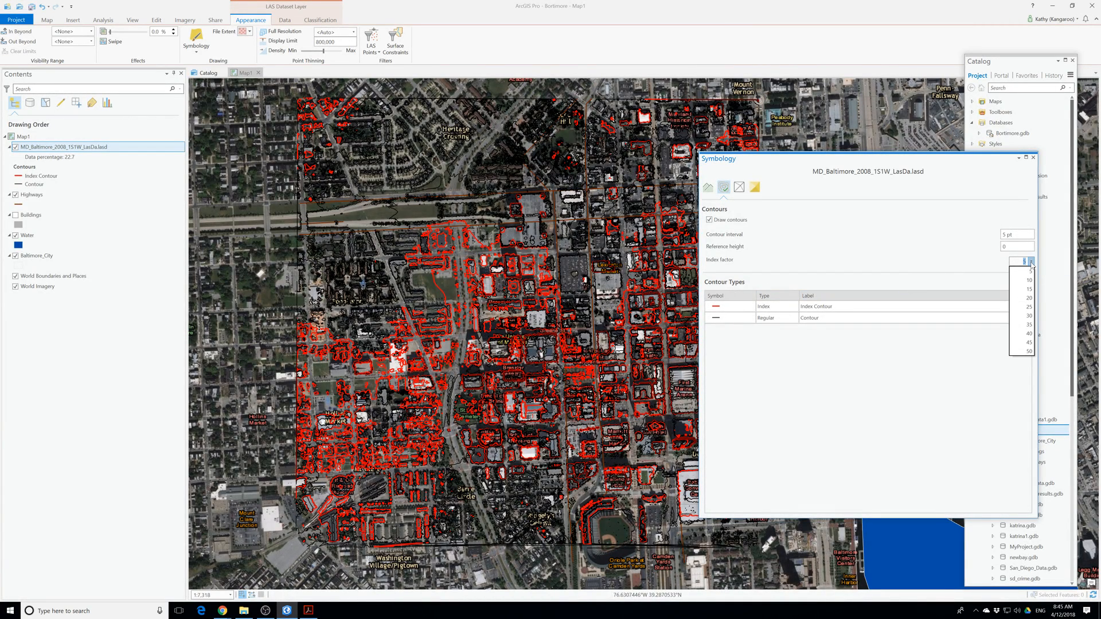
pyautogui.click(1030, 298)
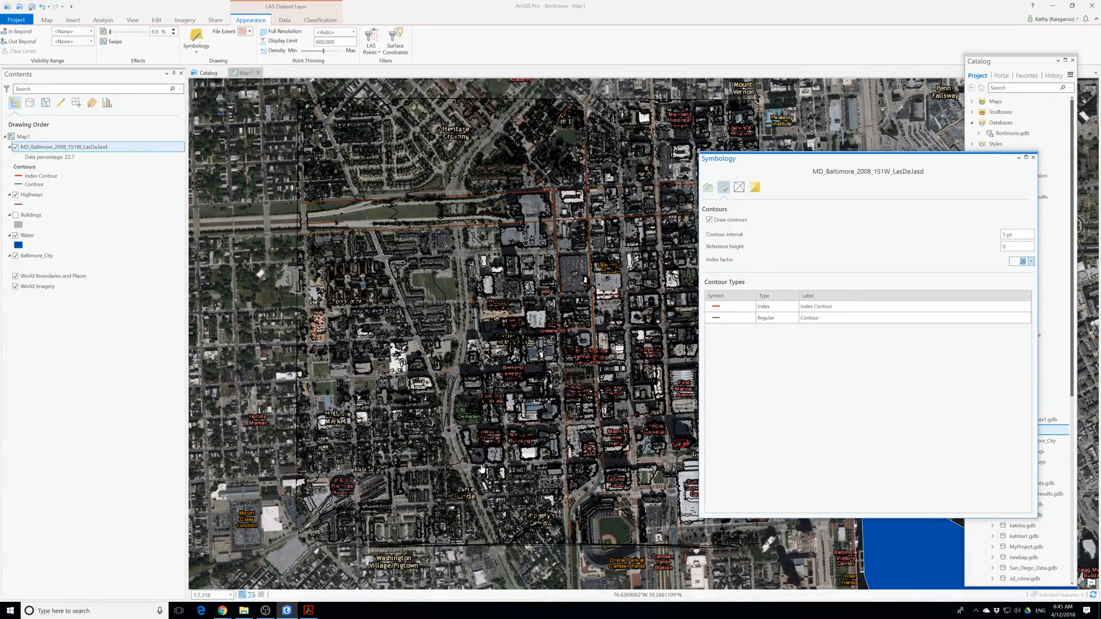
# Hide the World Imagery basemap layer beneath the contours.
pyautogui.scroll(3, 485, 469)
pyautogui.scroll(-4, 482, 470)
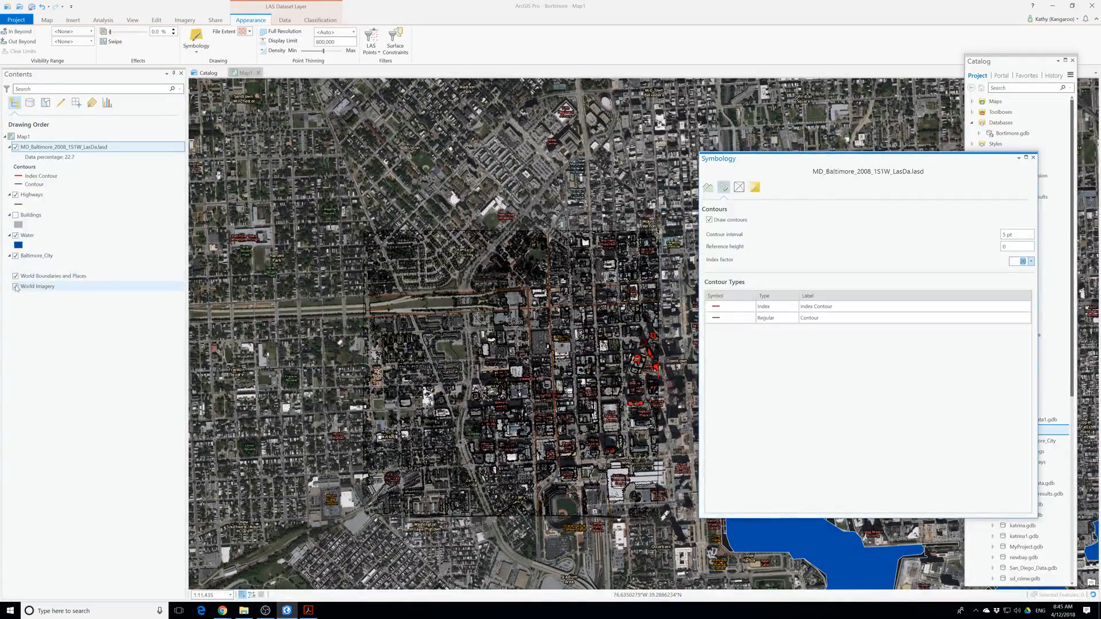
pyautogui.click(15, 287)
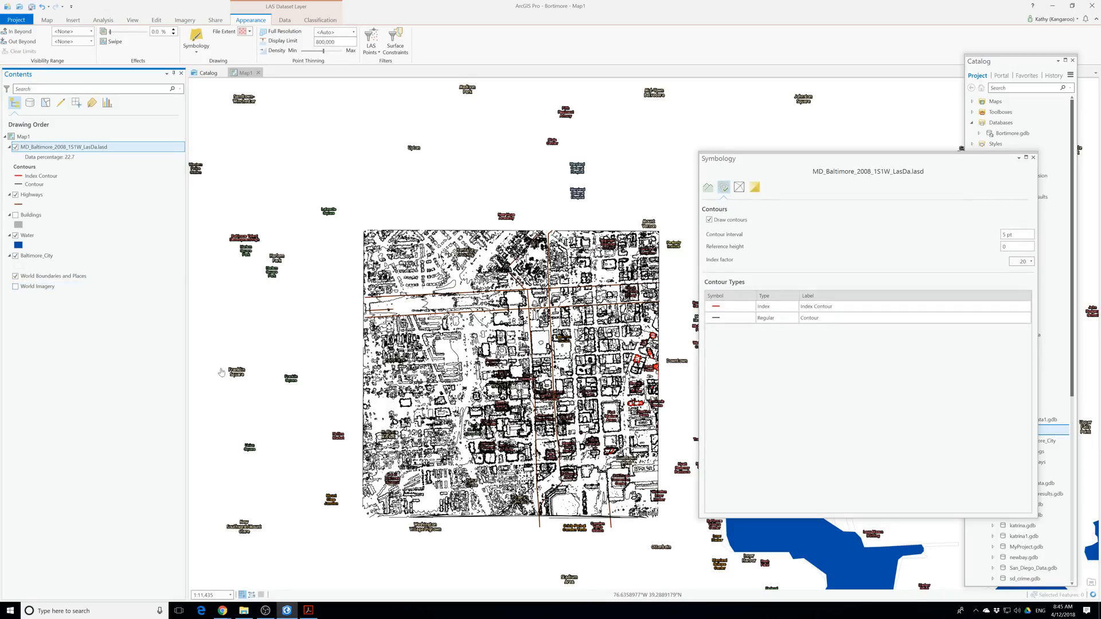
# Hide the World Boundaries and Places layer so its labels do not cover the contours.
pyautogui.scroll(4, 402, 321)
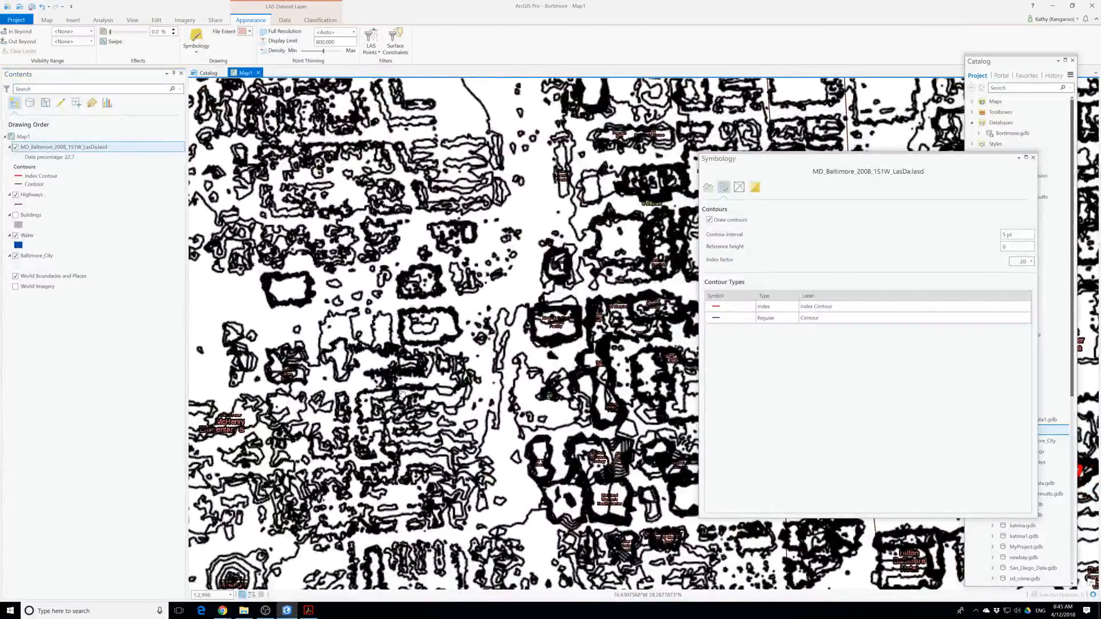
pyautogui.scroll(3, 441, 406)
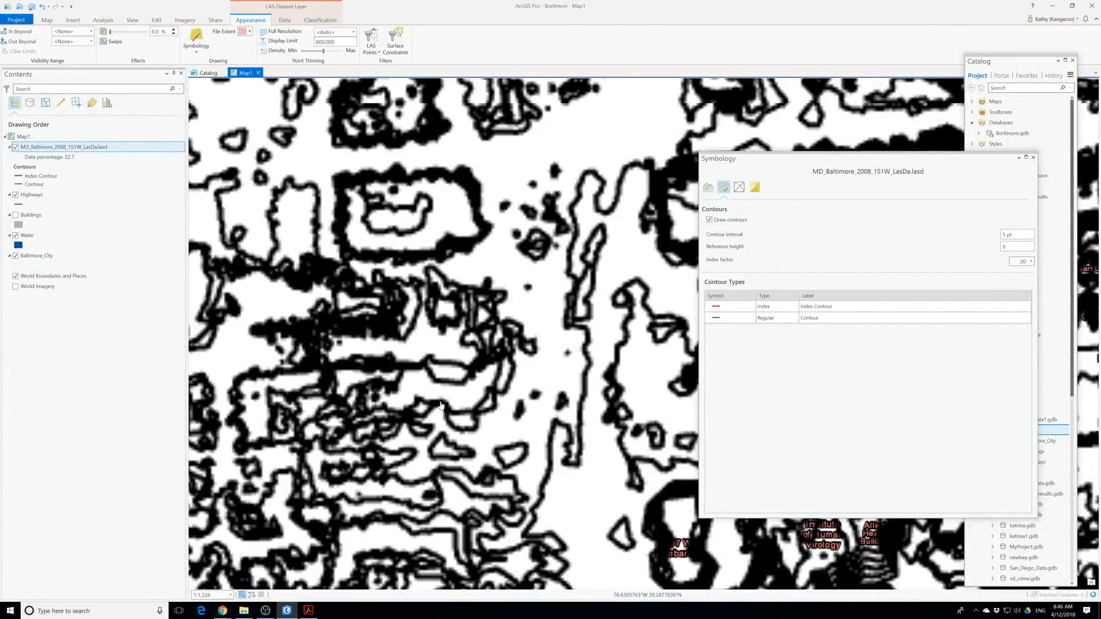
pyautogui.scroll(-2, 441, 405)
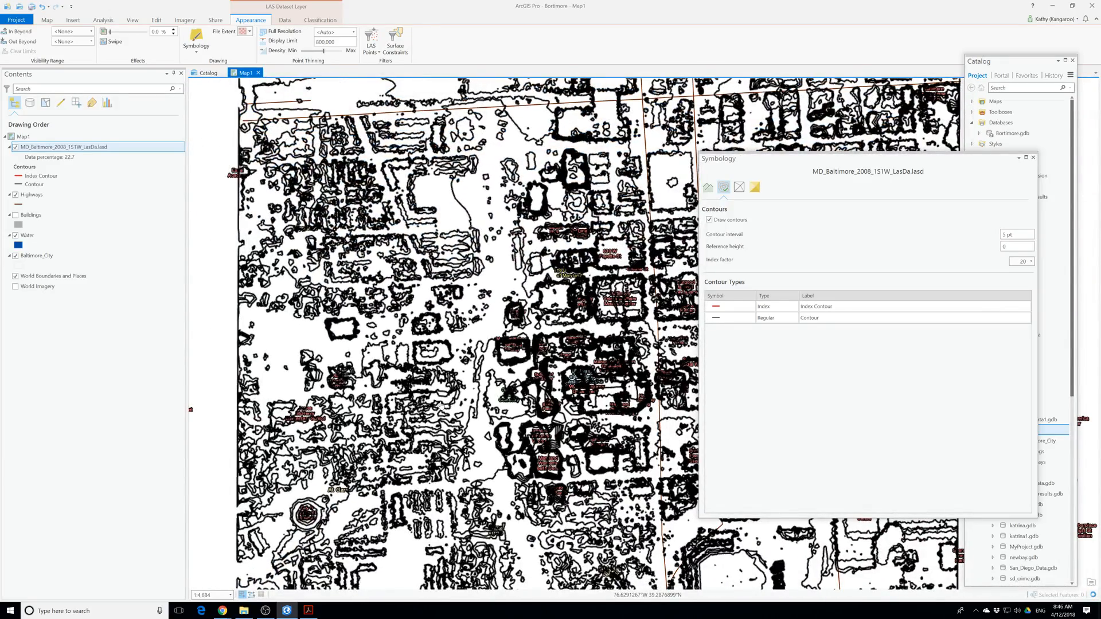
pyautogui.click(15, 285)
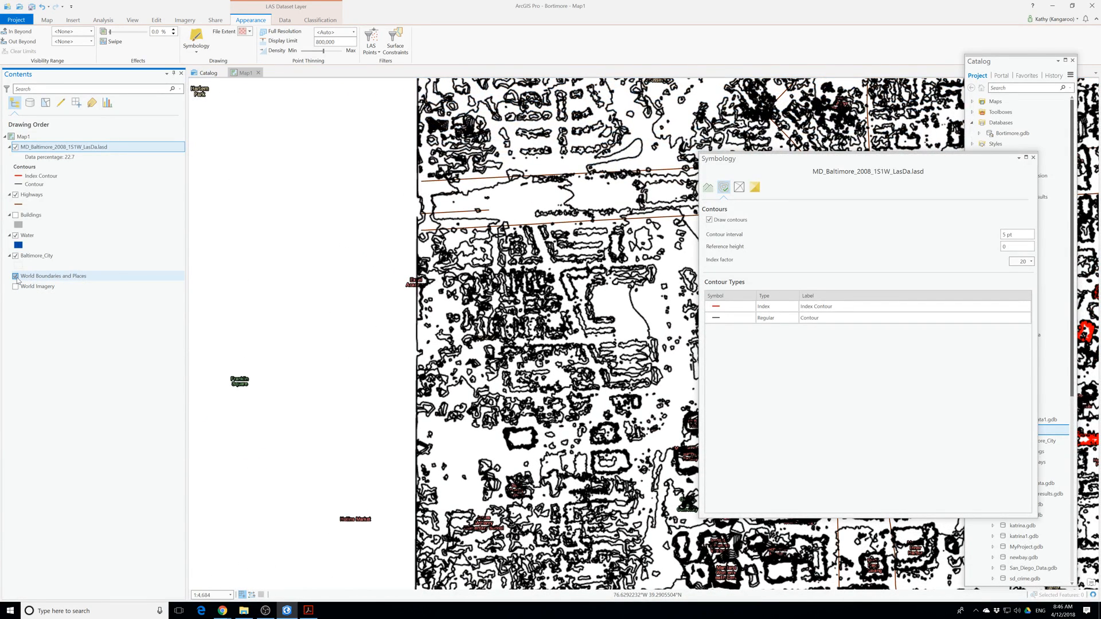
pyautogui.click(15, 276)
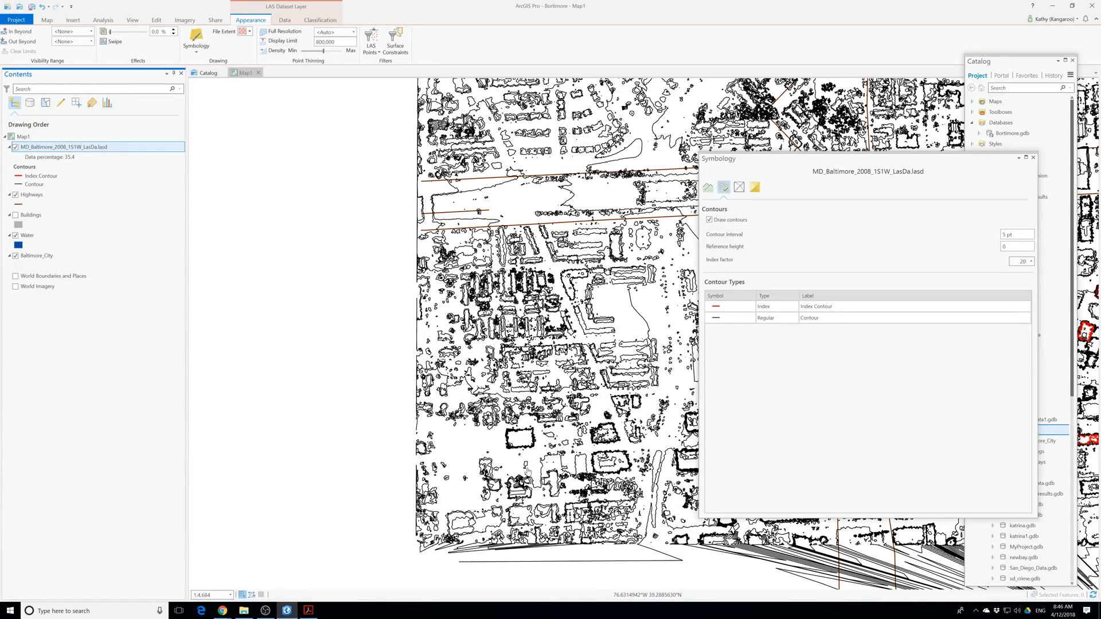
# Symbolize the LAS dataset layer as a surface using Elevation.
pyautogui.scroll(3, 527, 468)
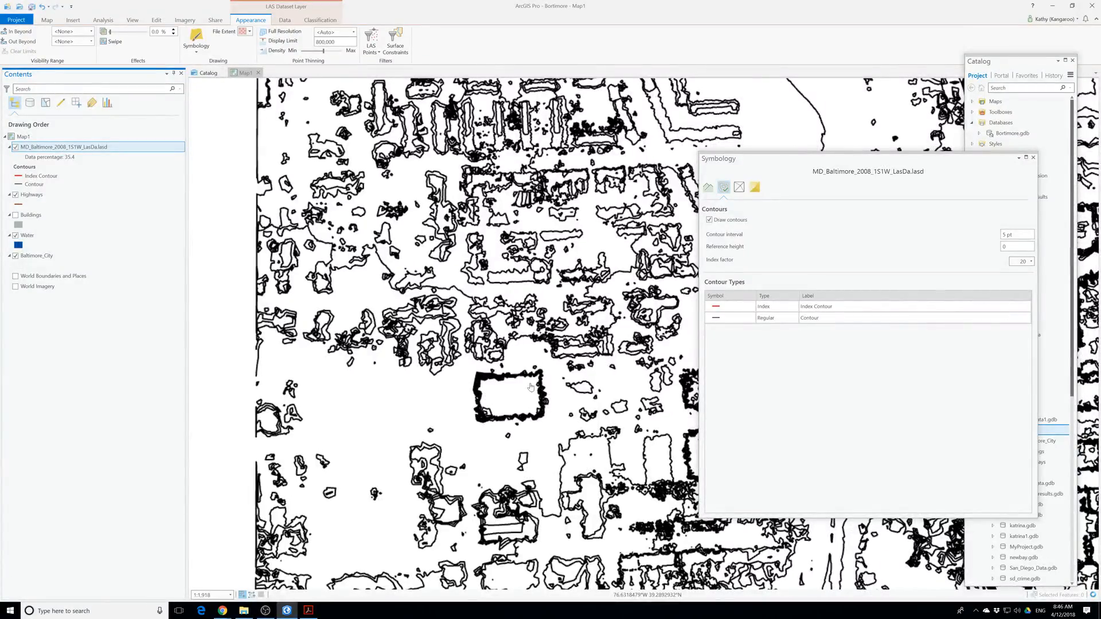
pyautogui.scroll(1, 519, 423)
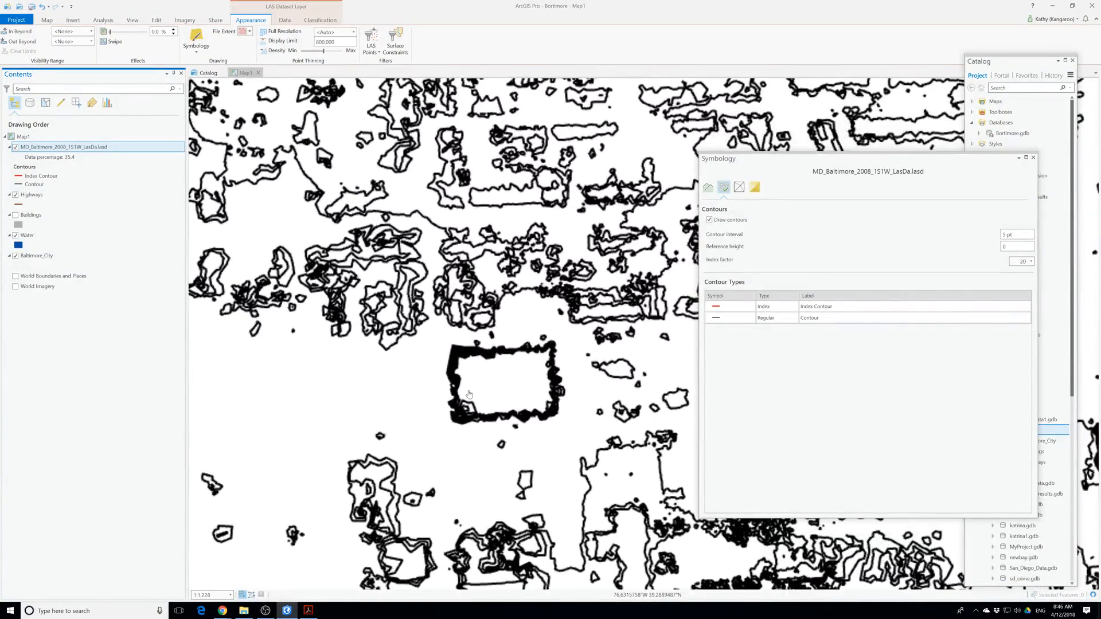
pyautogui.scroll(-2, 468, 395)
pyautogui.moveTo(532, 462); pyautogui.dragTo(364, 346)
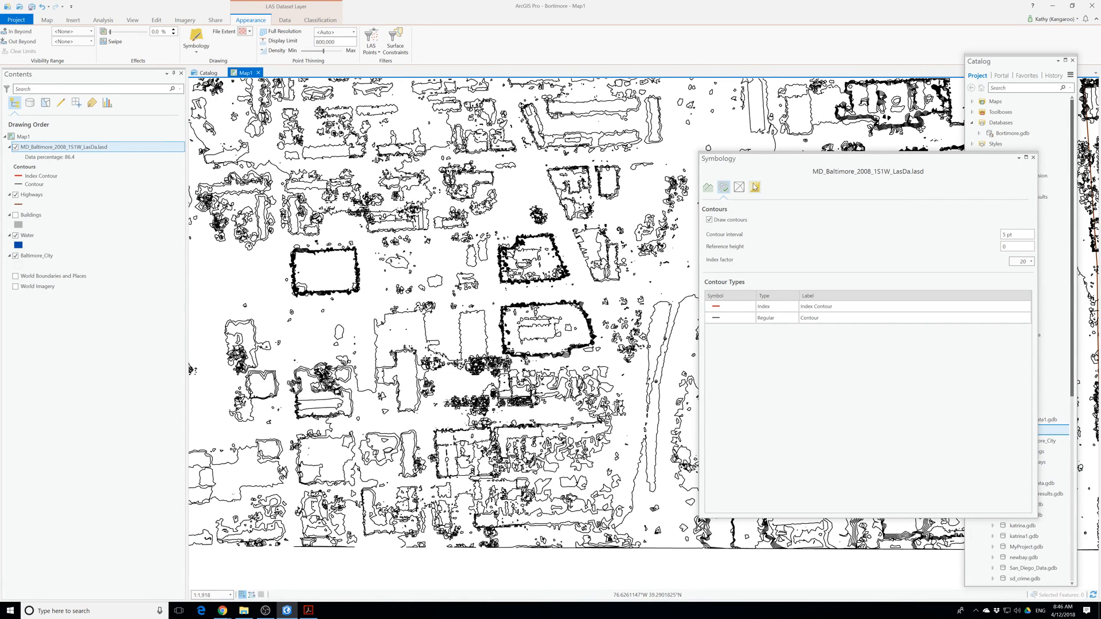
pyautogui.click(708, 188)
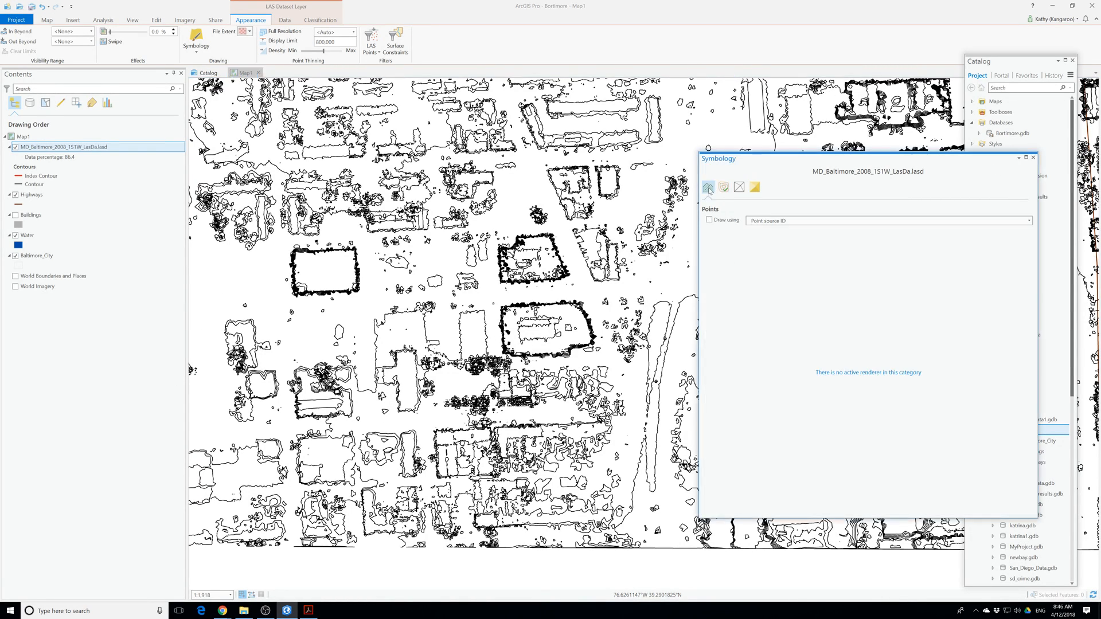
pyautogui.click(1033, 157)
pyautogui.click(201, 50)
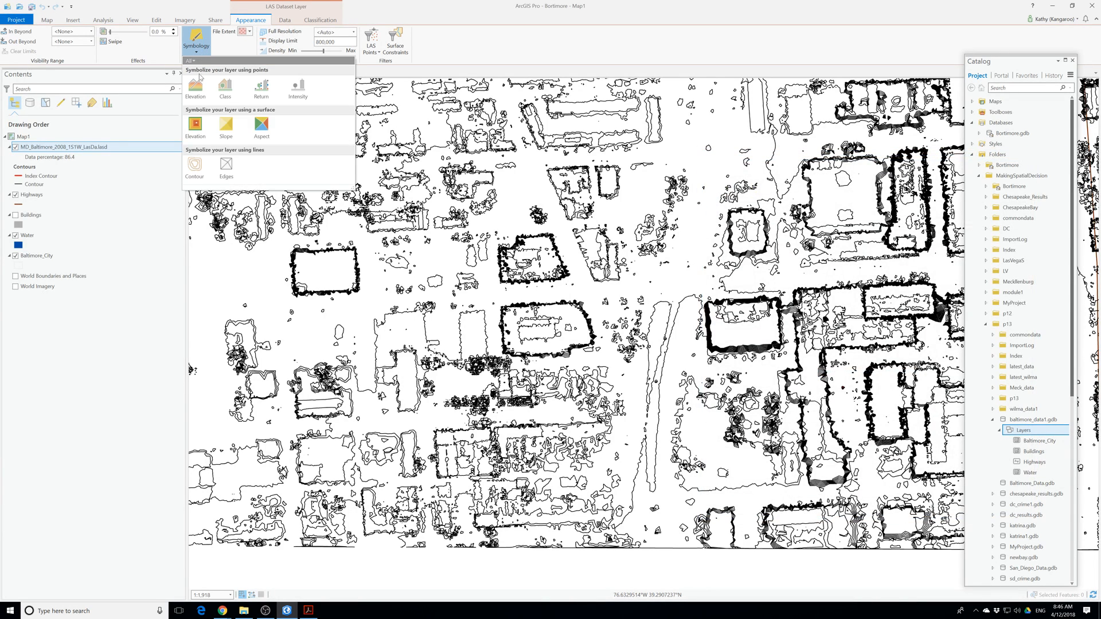
pyautogui.click(205, 123)
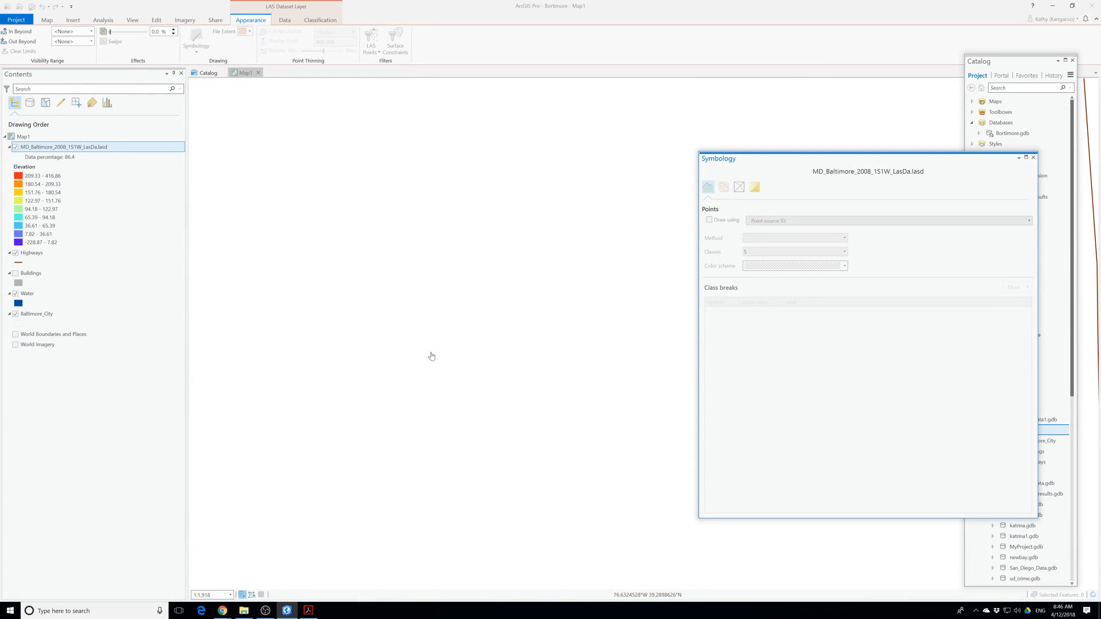
pyautogui.scroll(-5, 505, 345)
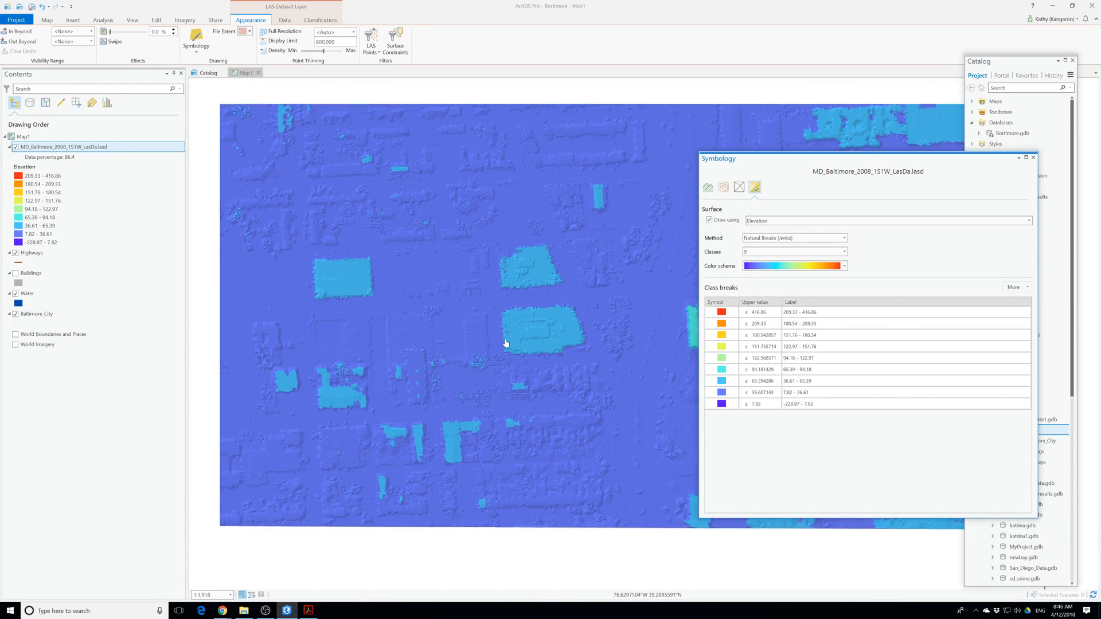
# Raise the point thinning density of the LAS dataset layer to the maximum.
pyautogui.scroll(2, 505, 343)
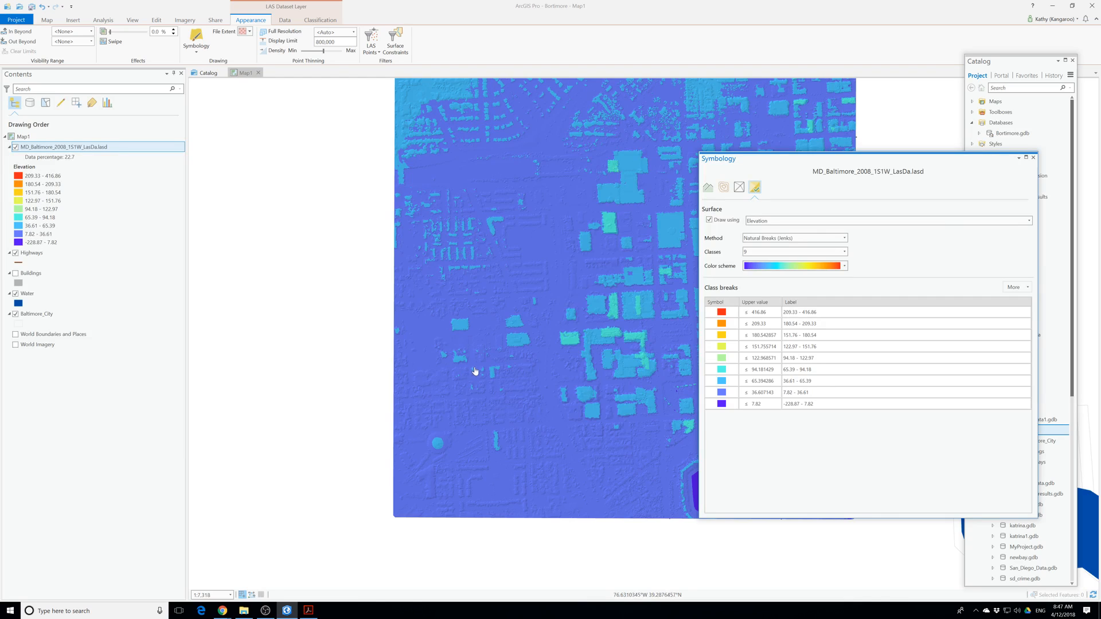
pyautogui.scroll(2, 475, 370)
pyautogui.scroll(2, 475, 370)
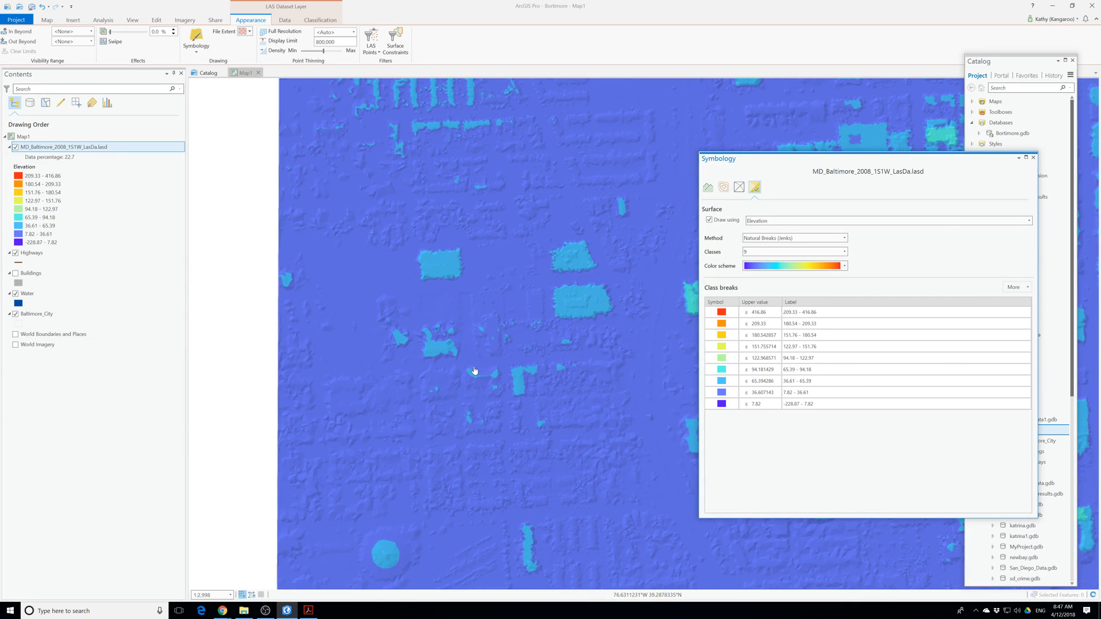
pyautogui.scroll(2, 475, 371)
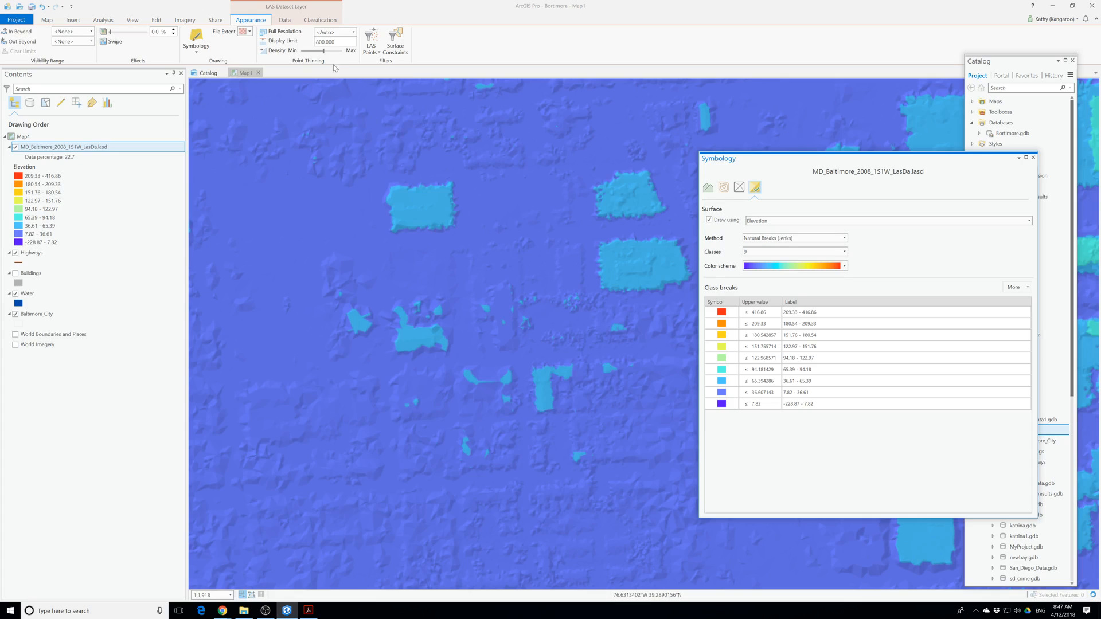
pyautogui.moveTo(323, 50); pyautogui.dragTo(340, 51)
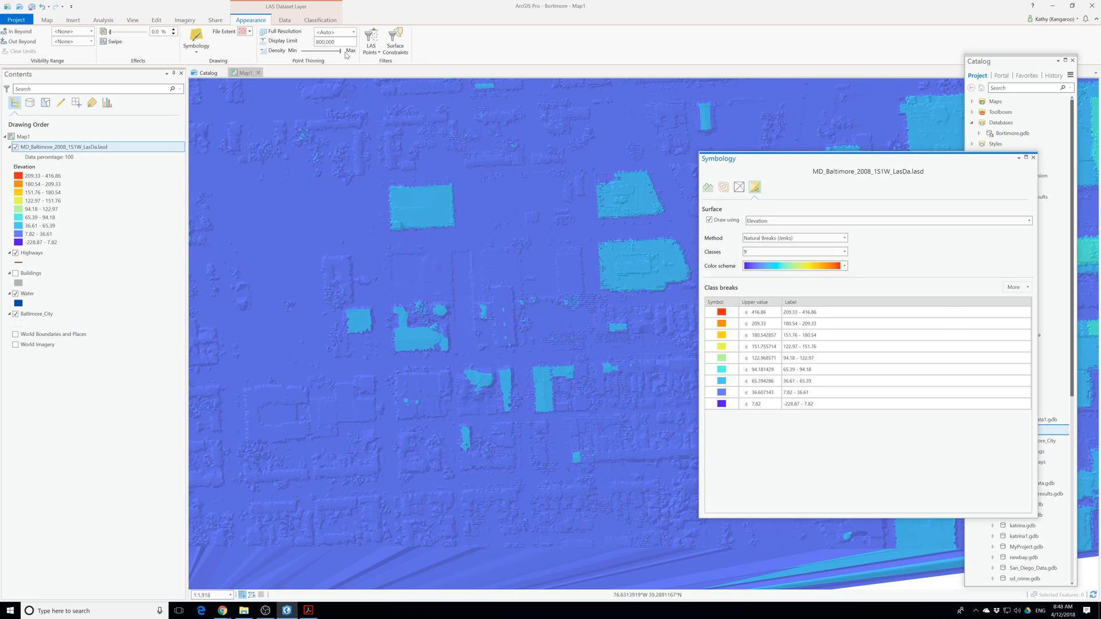
# Set the LAS dataset layer's display limit to 2,500,000 points and close the symbology settings.
pyautogui.scroll(2, 365, 190)
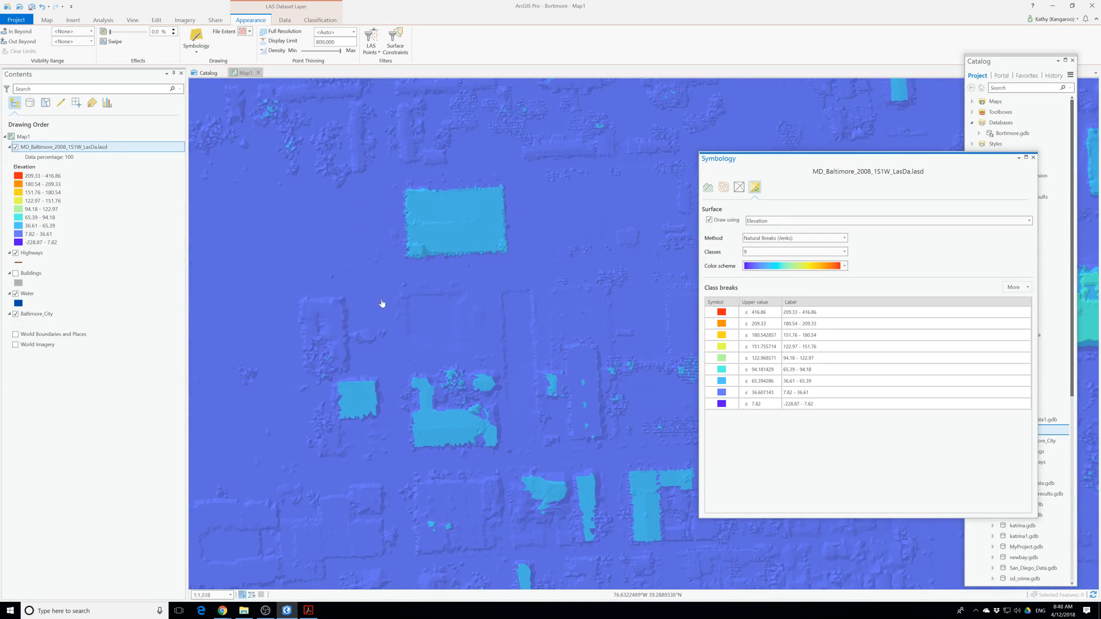
pyautogui.scroll(-4, 401, 375)
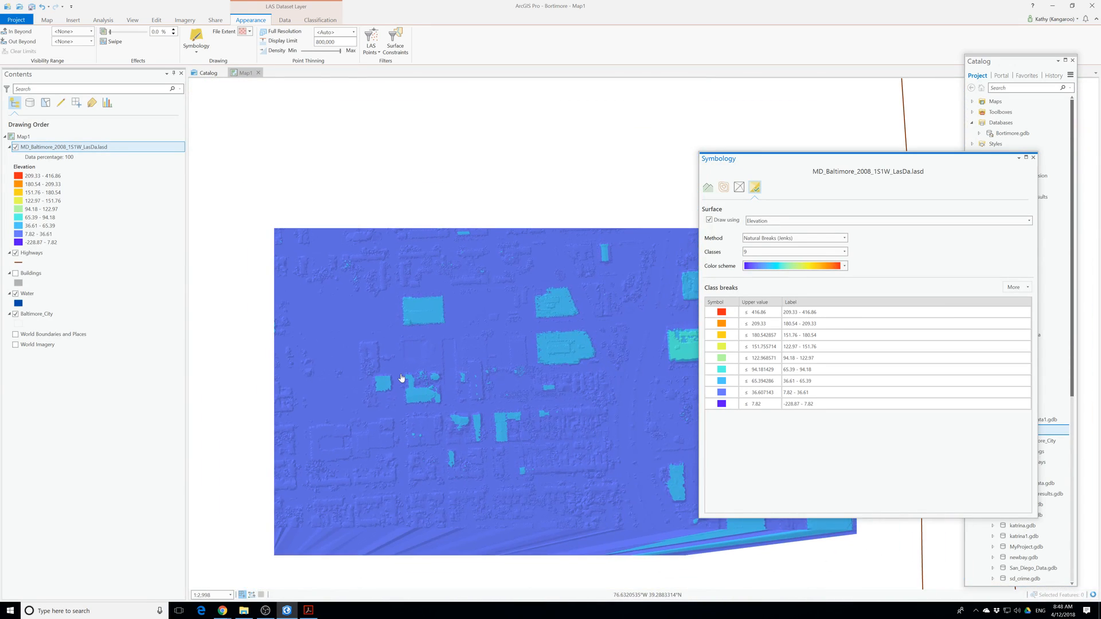
pyautogui.click(319, 42)
pyautogui.write('2,5')
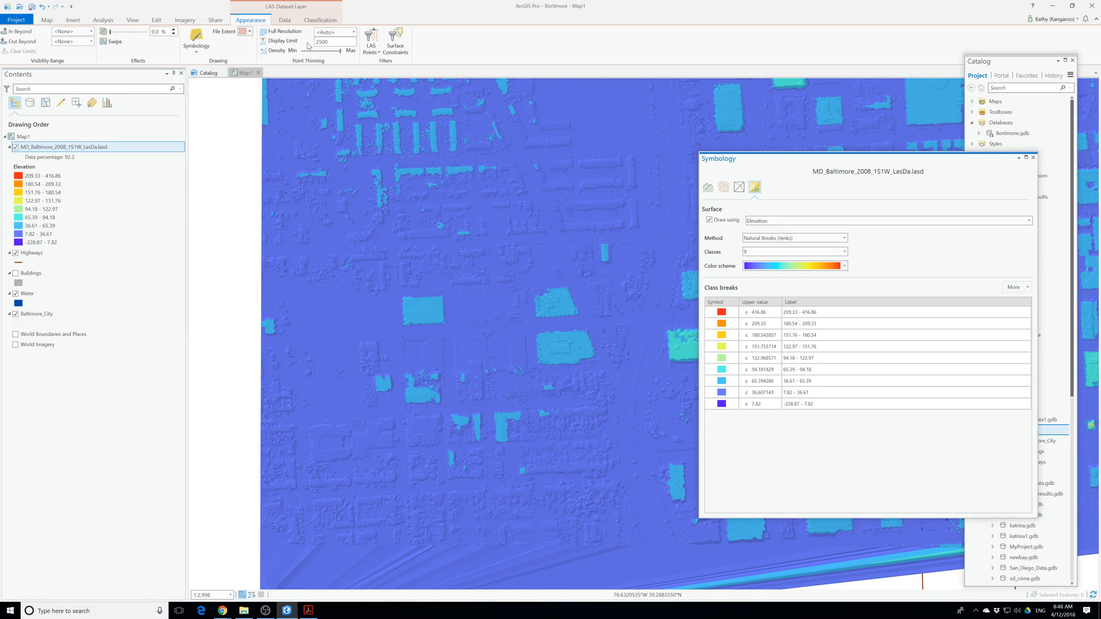
pyautogui.write('00,000')
pyautogui.press('Return')
pyautogui.click(1033, 158)
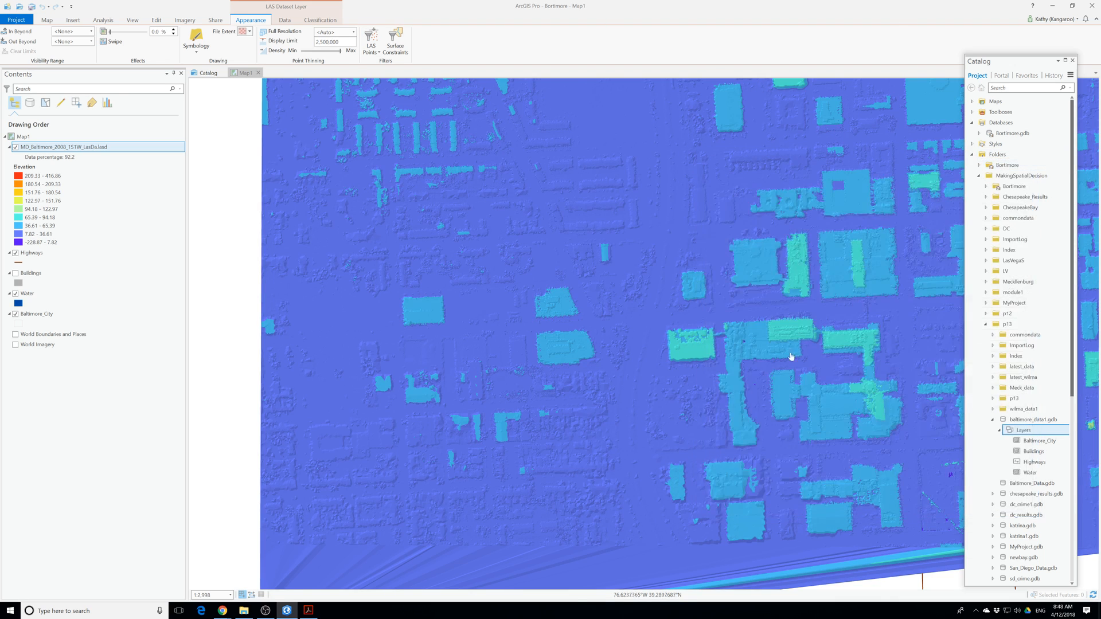
# Examine the elevation surface around the buildings at several scales with the raised display limit.
pyautogui.scroll(2, 594, 390)
pyautogui.scroll(-4, 595, 390)
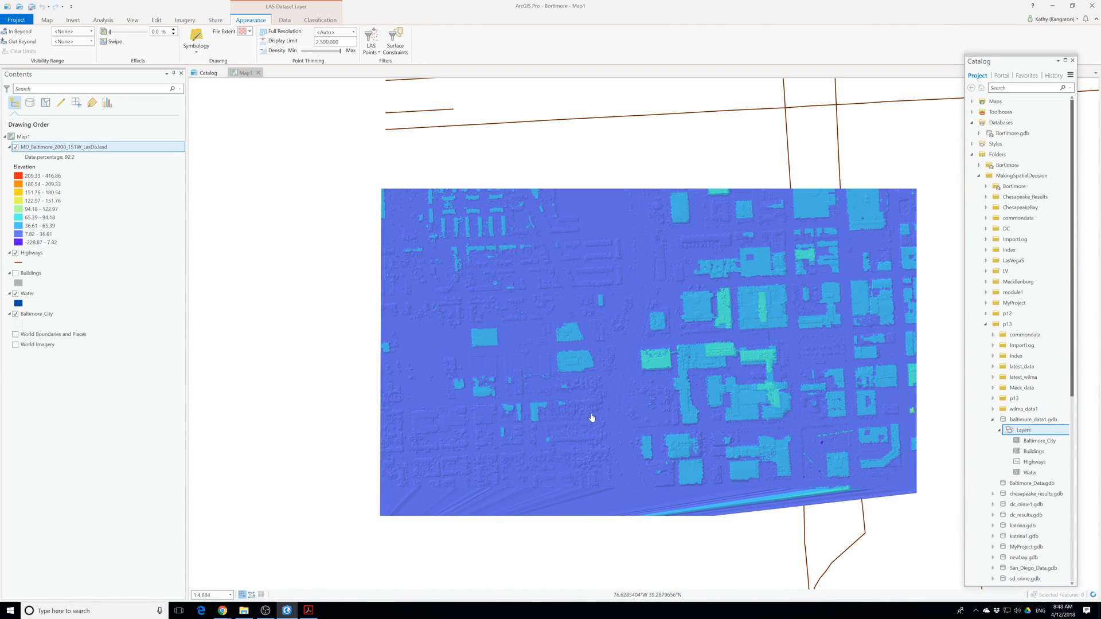
pyautogui.scroll(4, 592, 418)
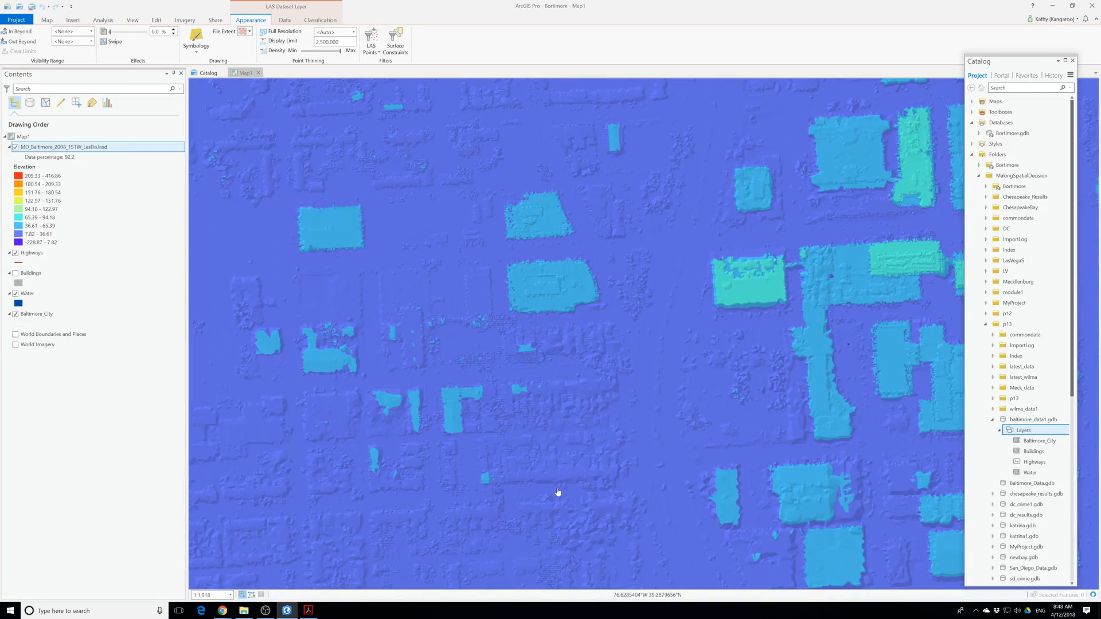
pyautogui.scroll(4, 549, 489)
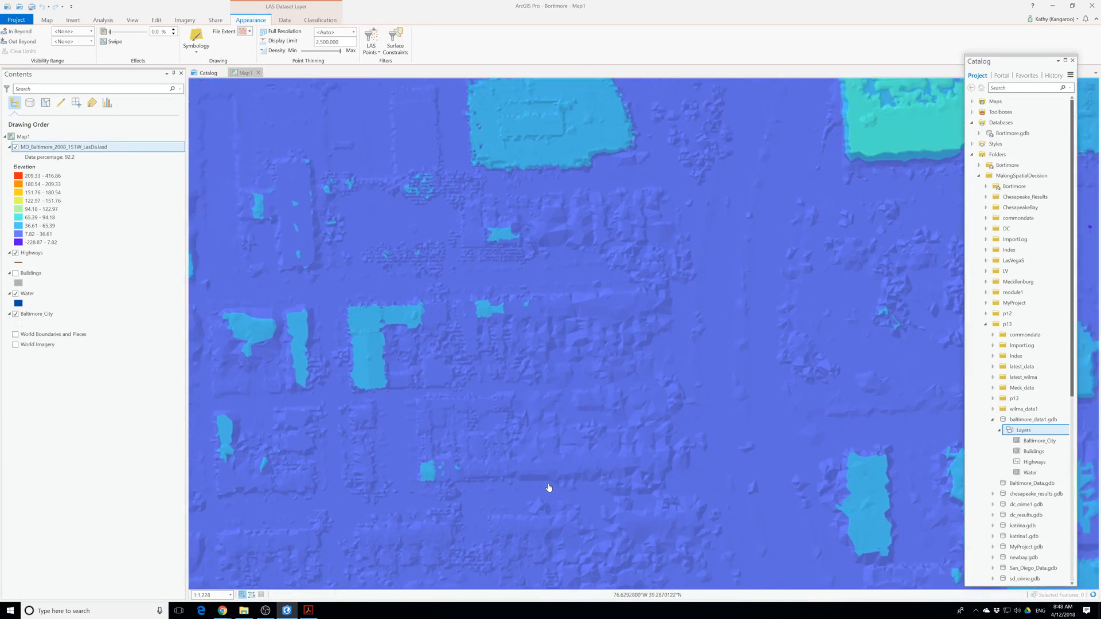
pyautogui.scroll(-2, 549, 488)
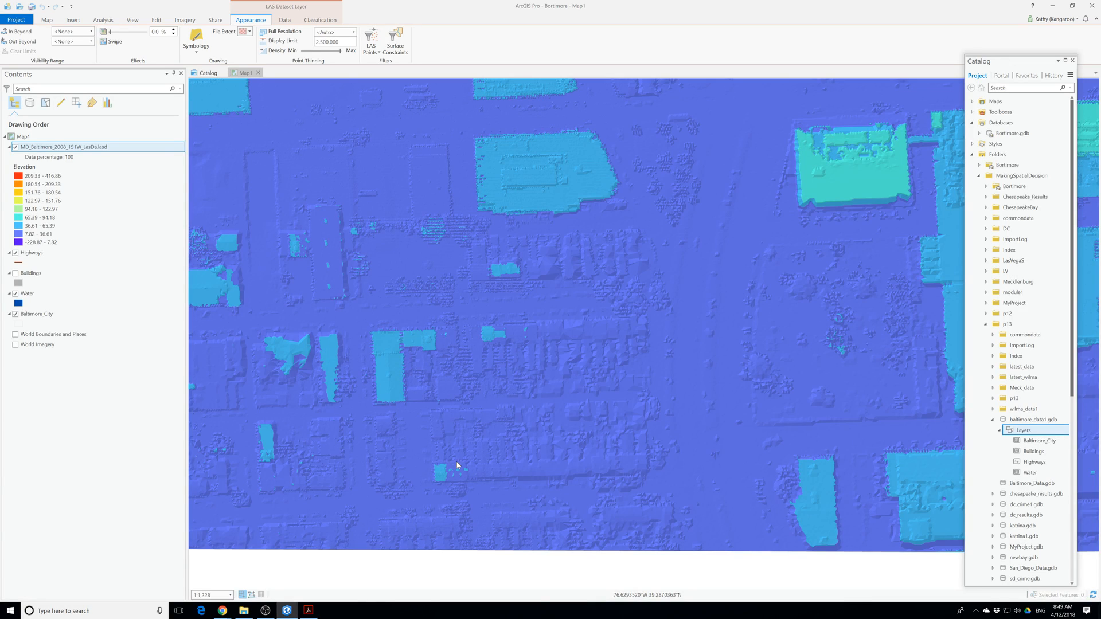
pyautogui.click(265, 610)
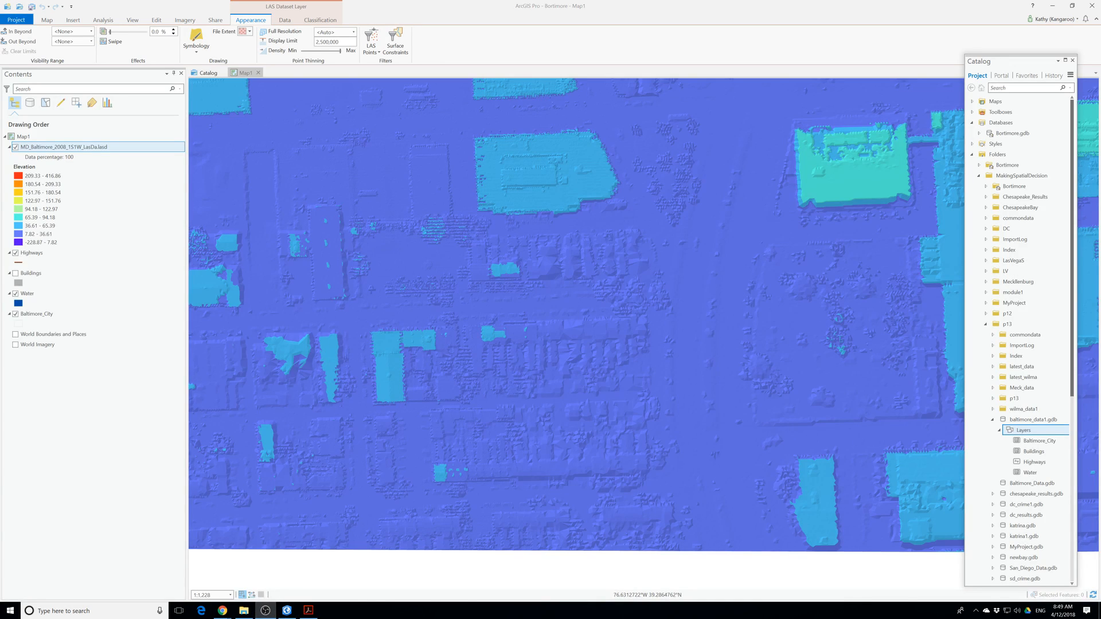